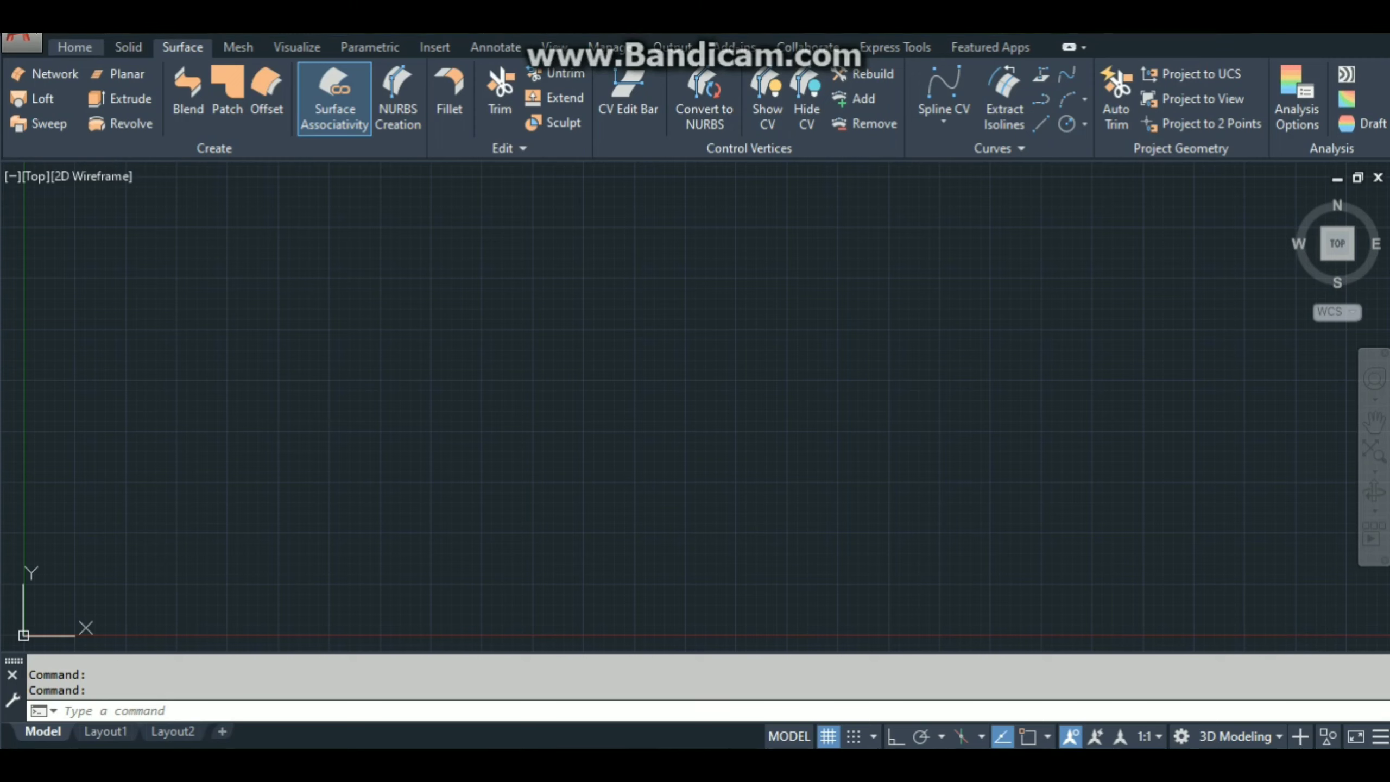
- In the Front view, draw a start-end-direction arc with grid snap on
scroll(1199, 84, up, 2)
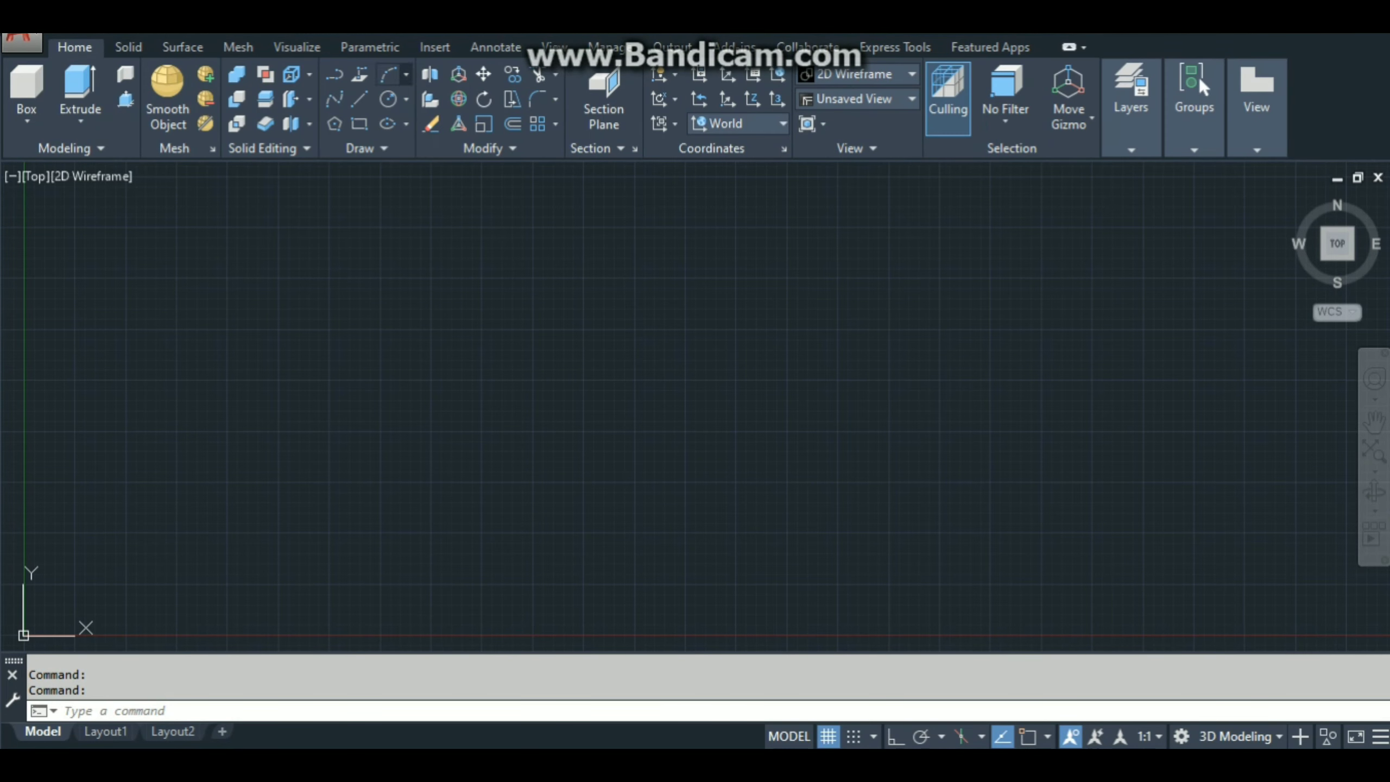
click(406, 74)
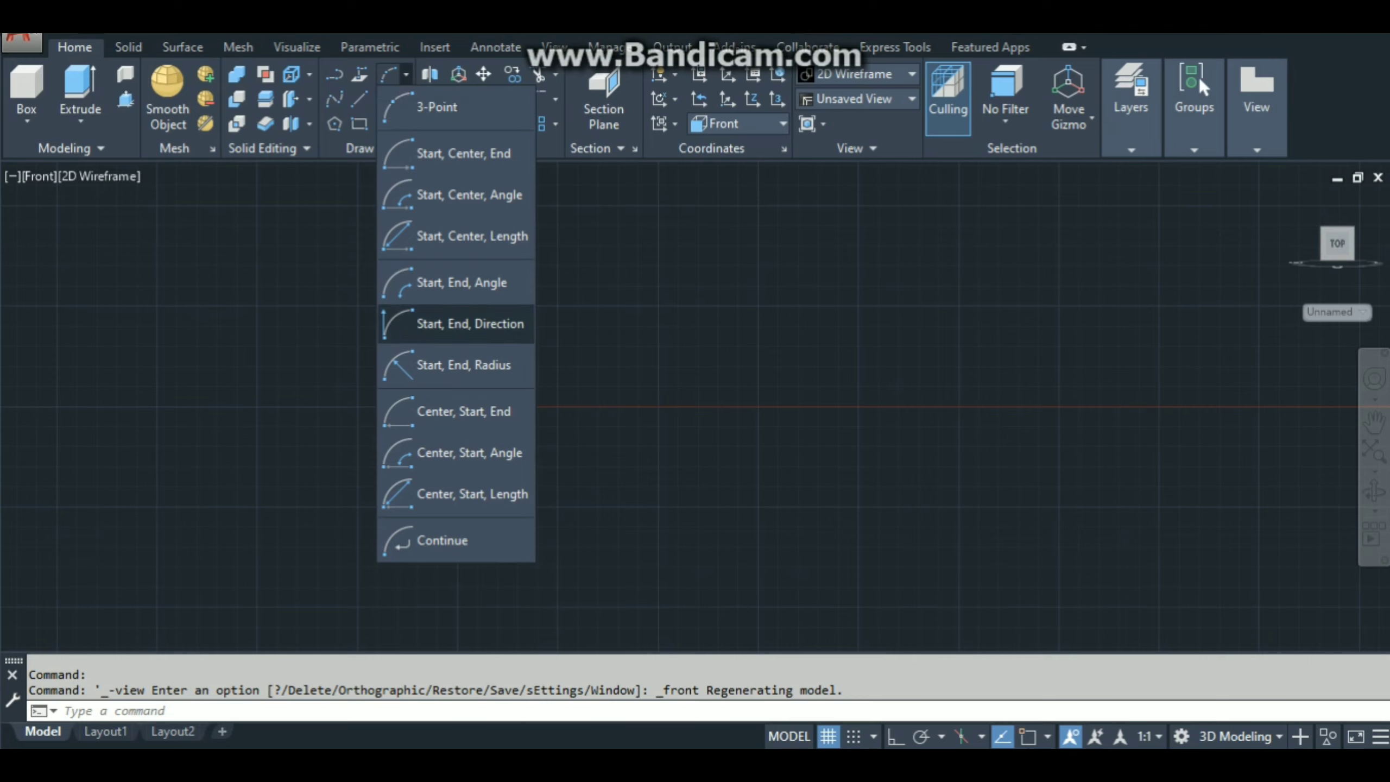
click(465, 323)
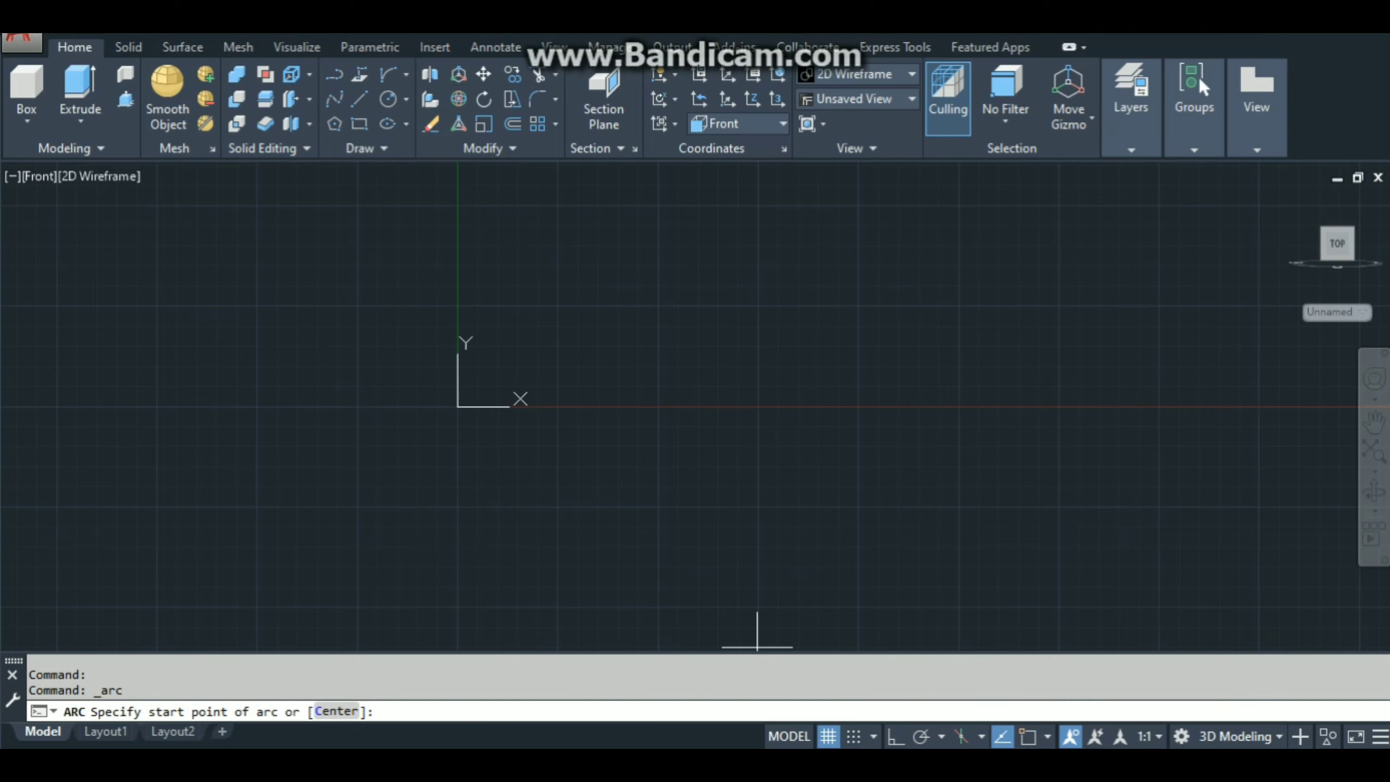
key(F9)
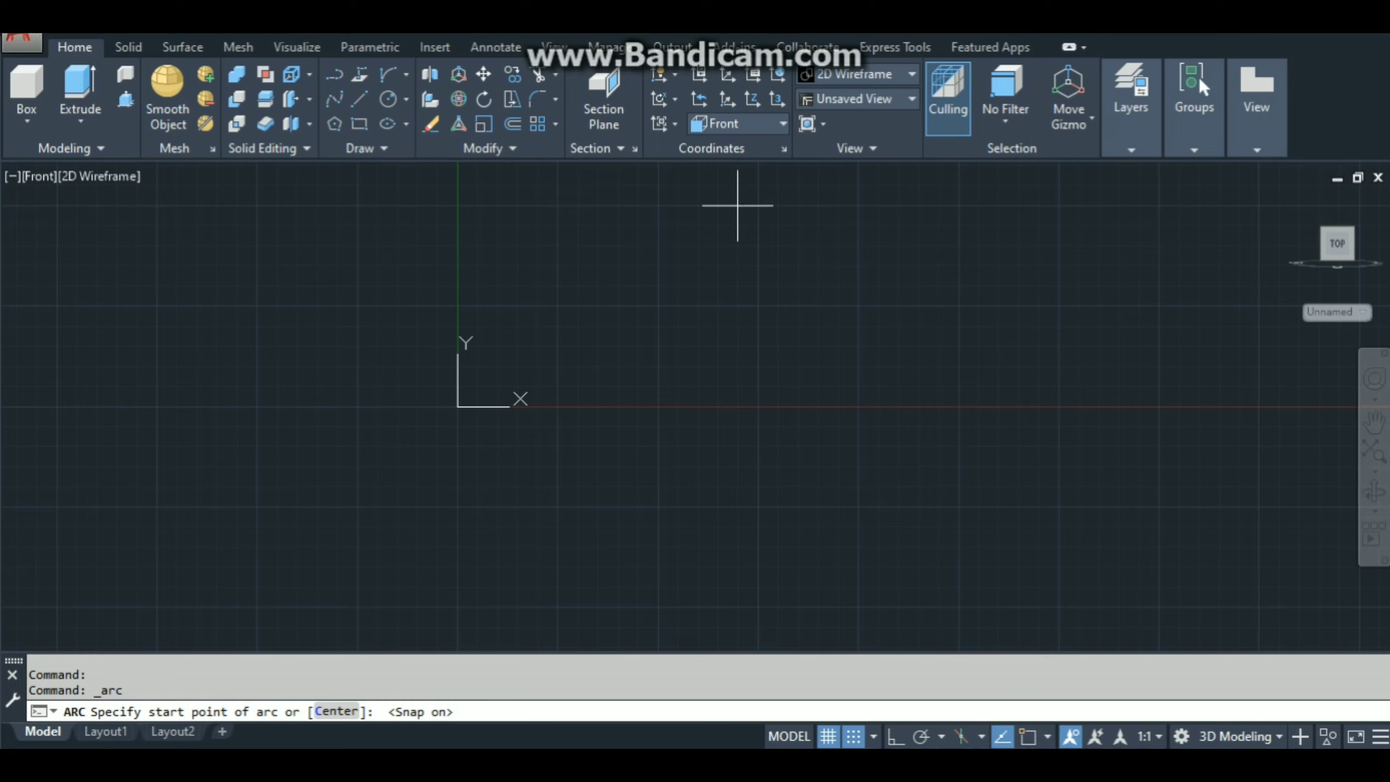
click(757, 205)
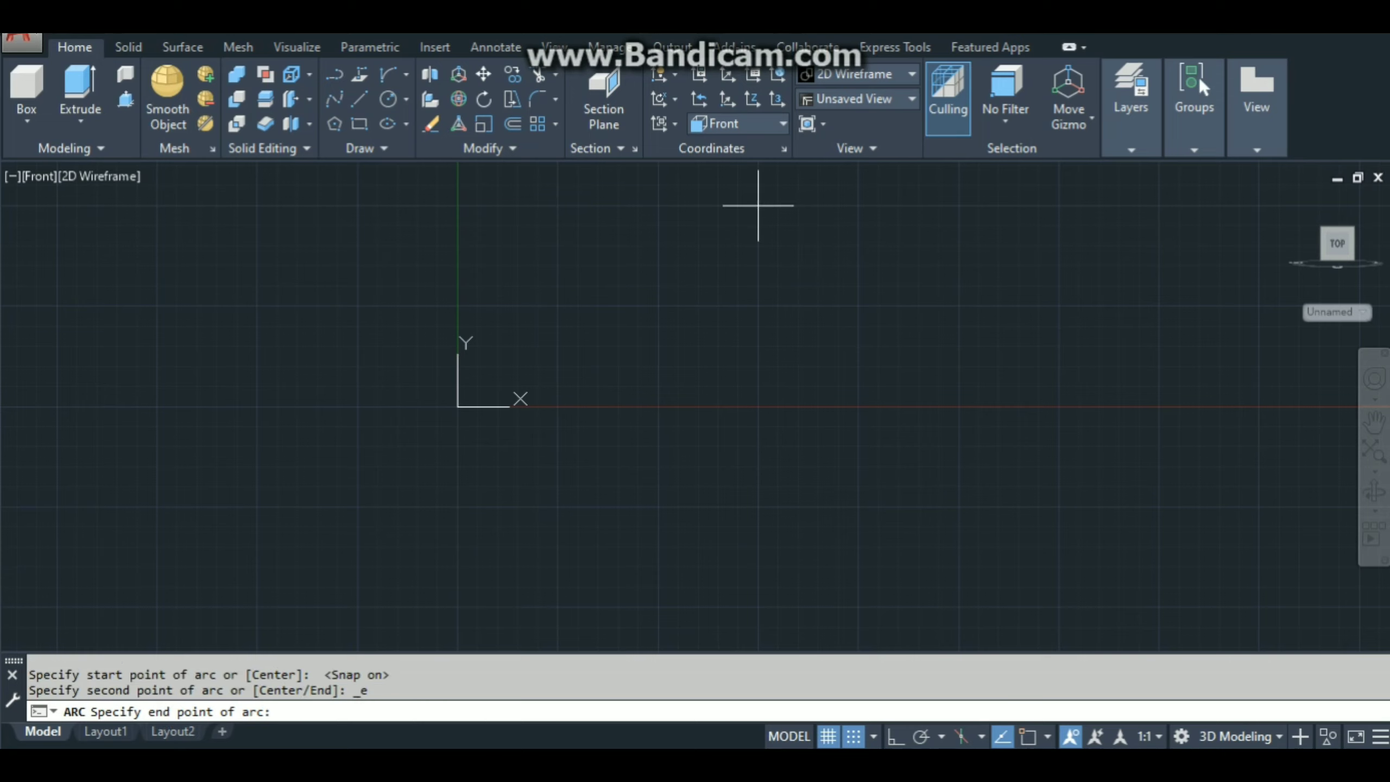
click(698, 305)
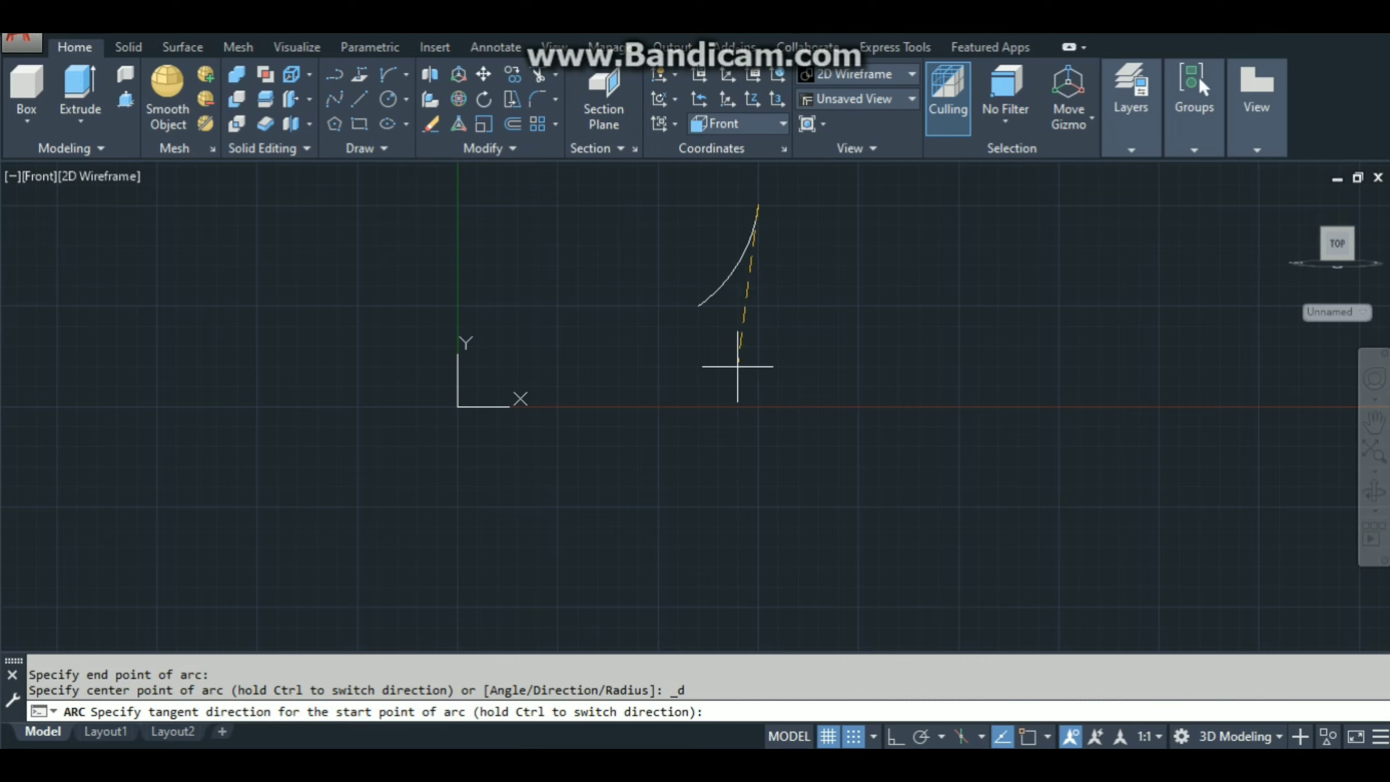
click(737, 366)
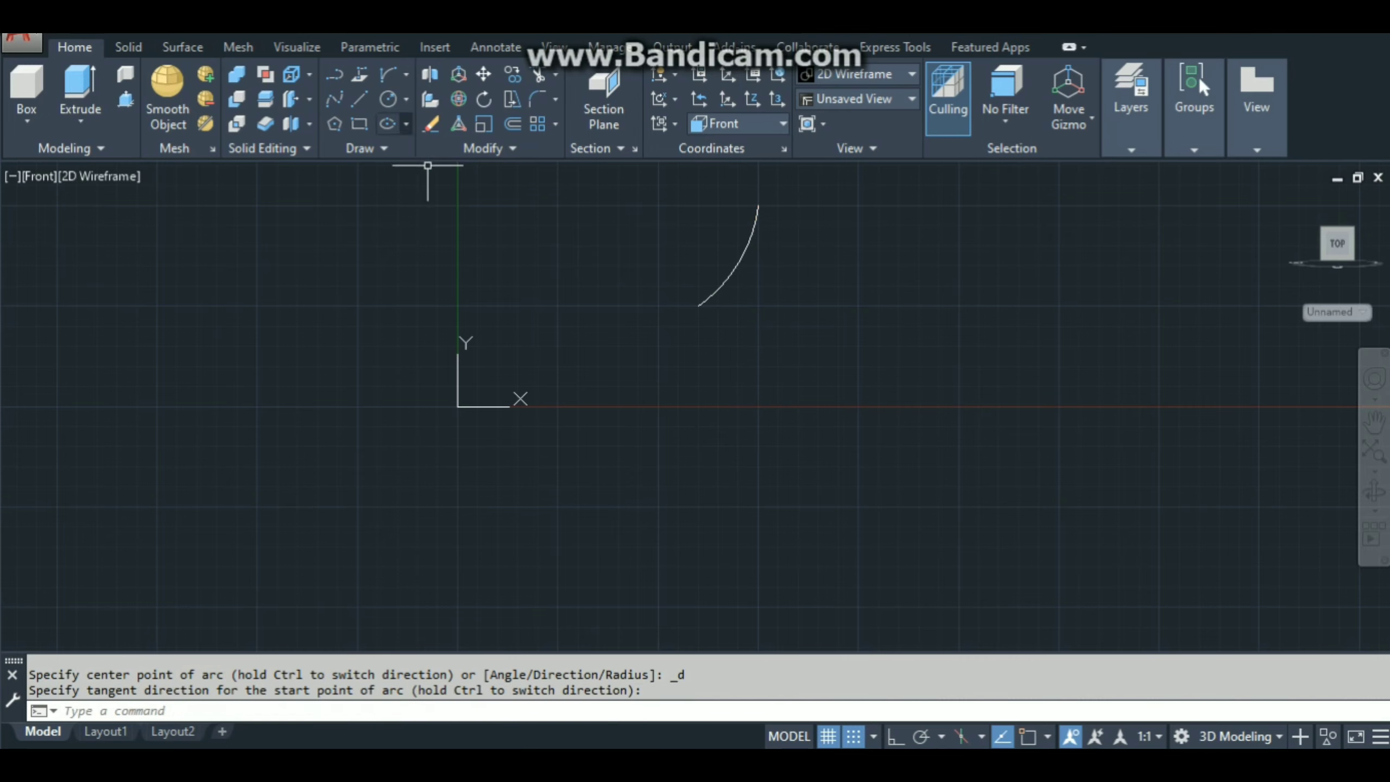
click(37, 176)
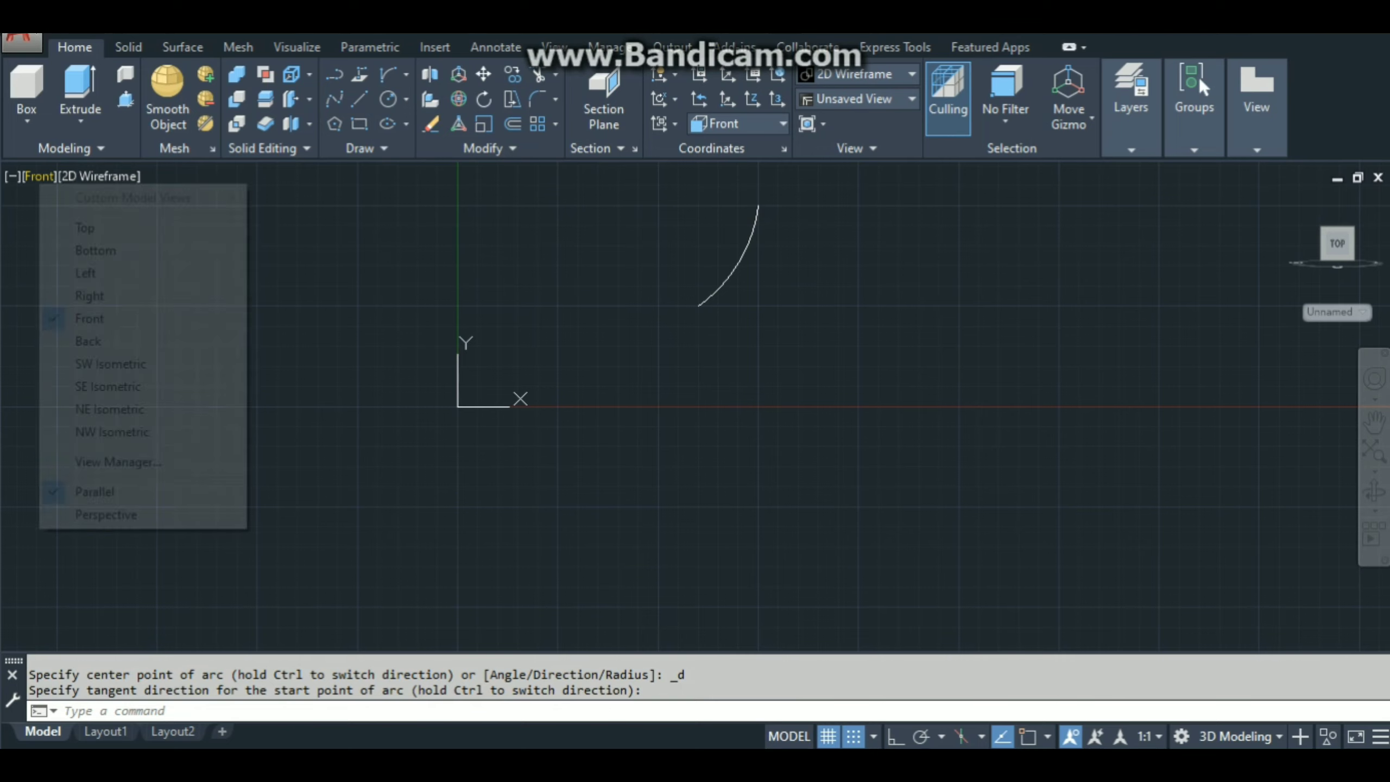
- In the Top view, draw inner and larger outer circles centred on the arc's end
click(82, 229)
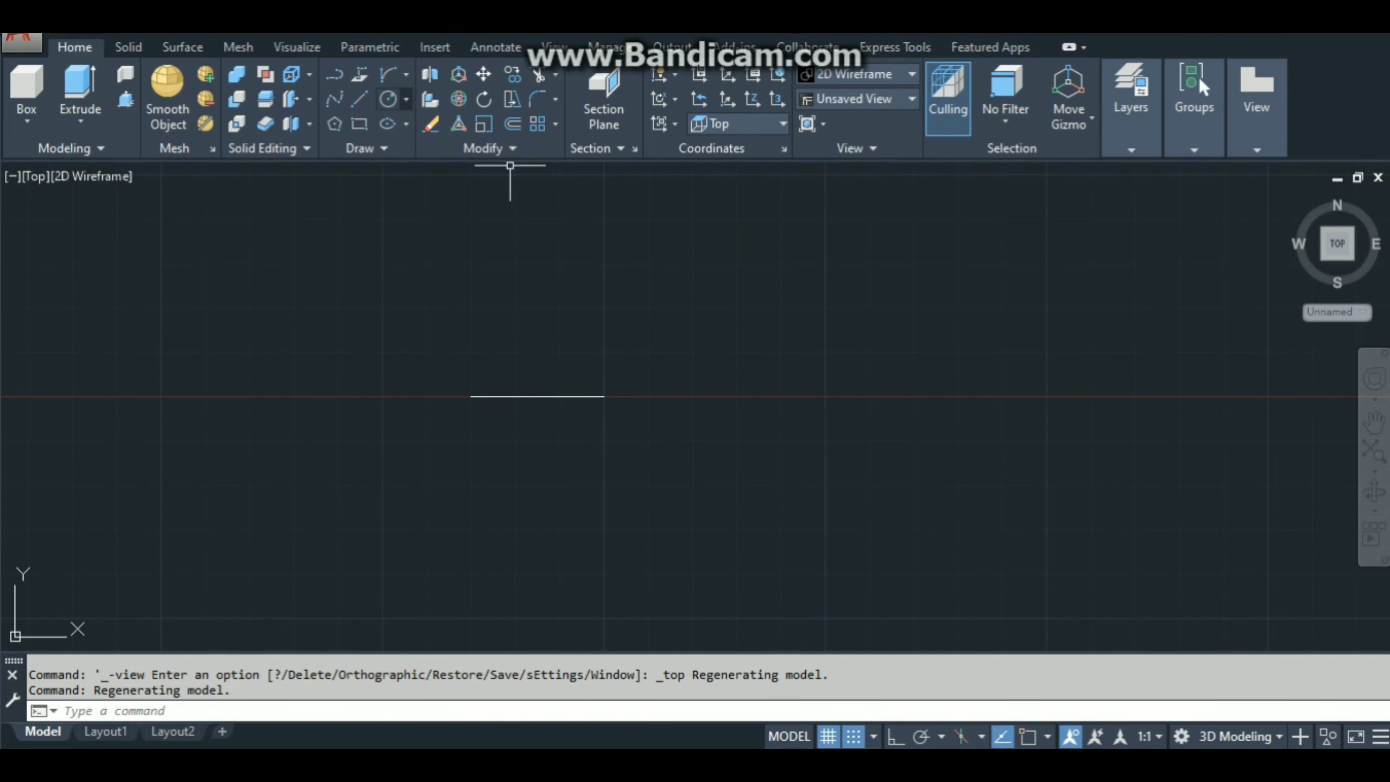
click(405, 99)
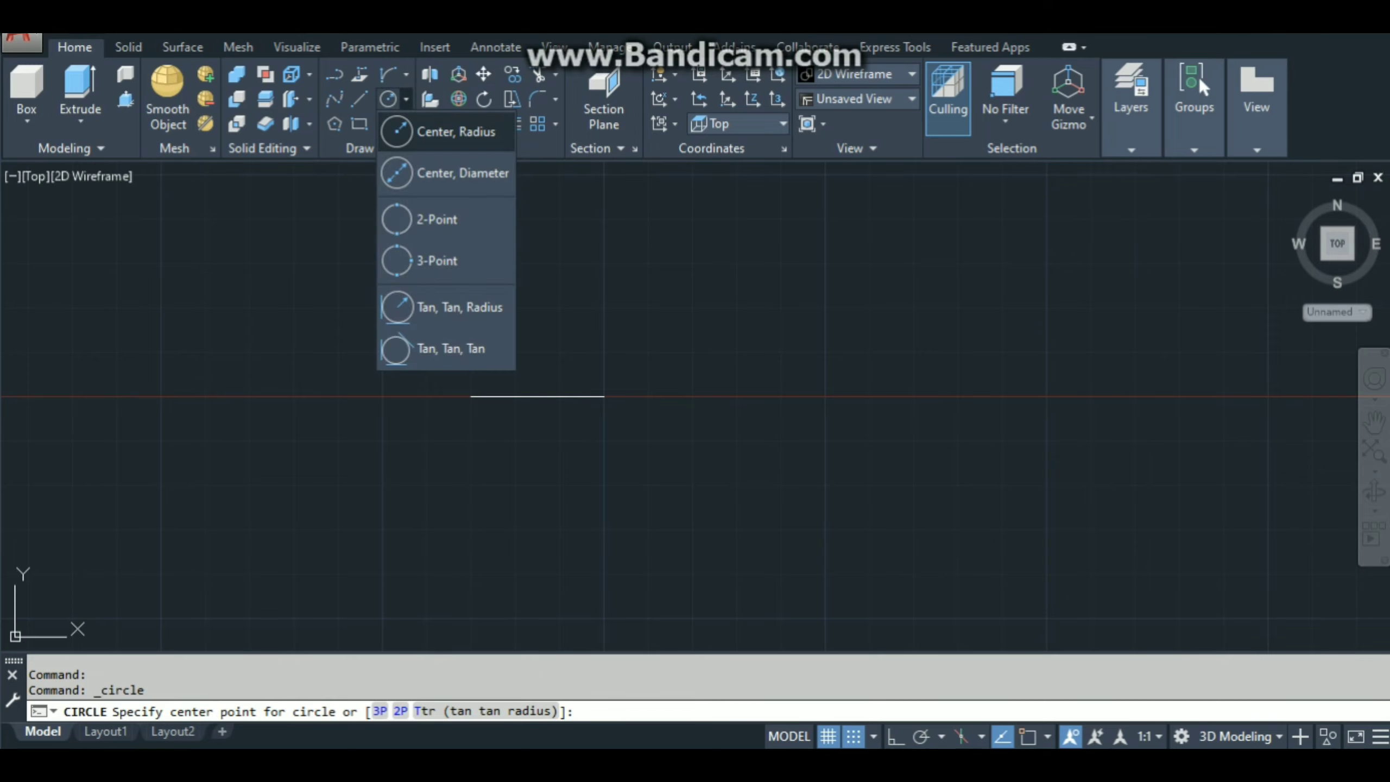
click(604, 396)
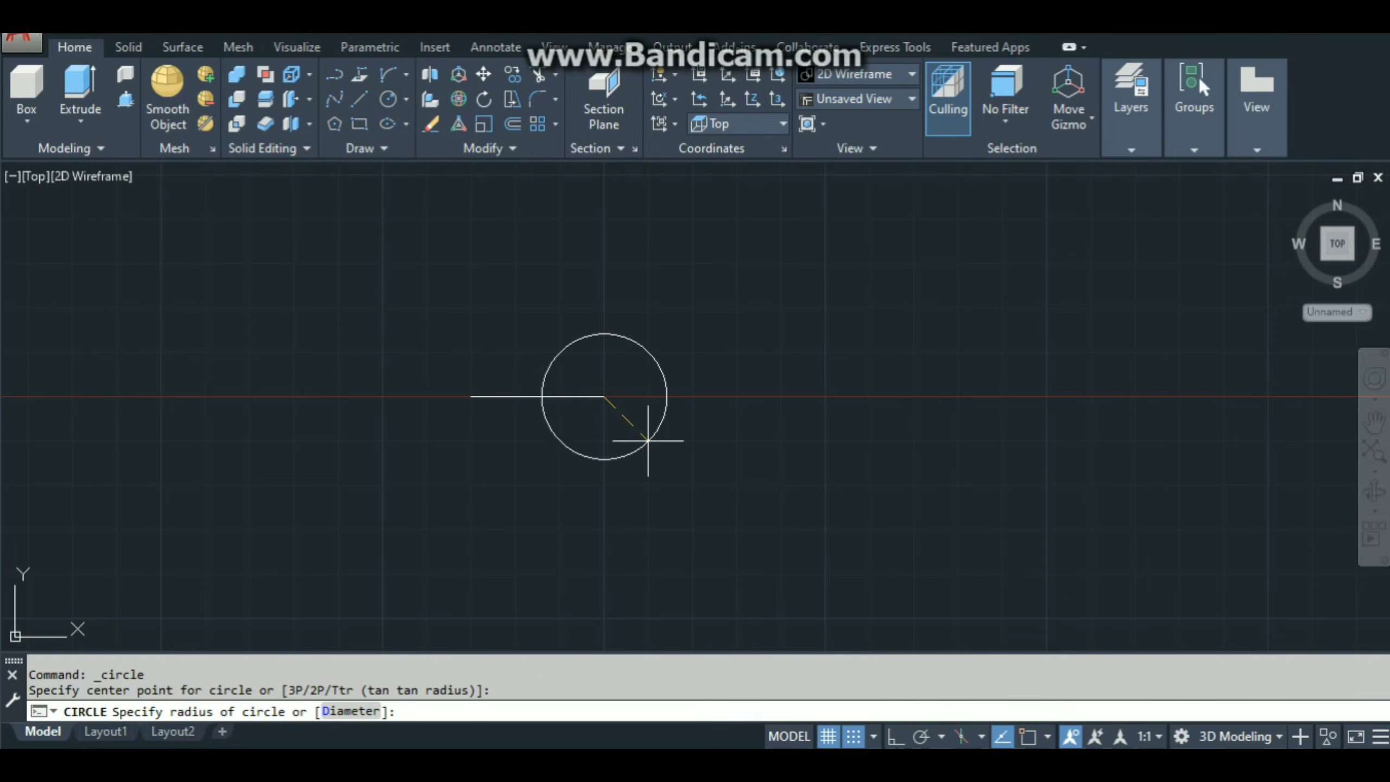
click(598, 526)
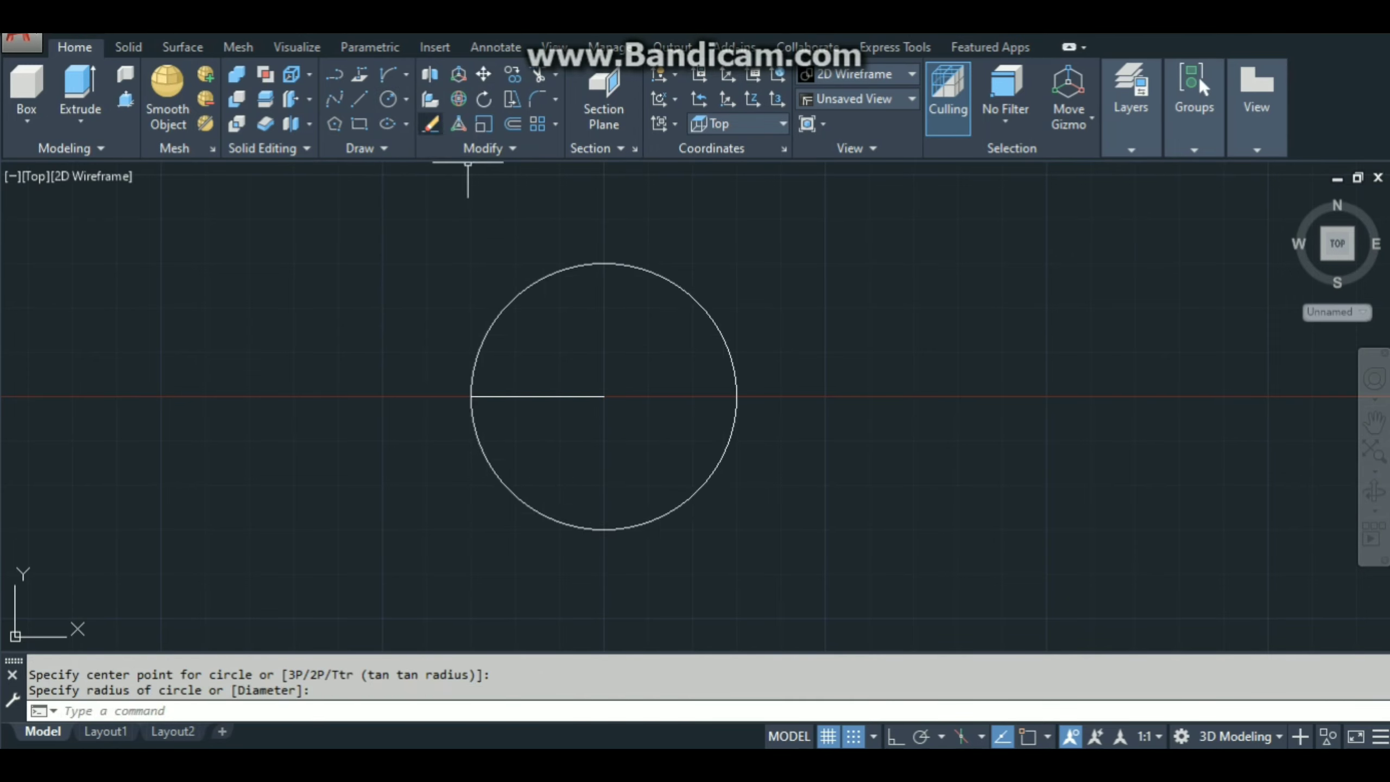
click(388, 100)
click(603, 396)
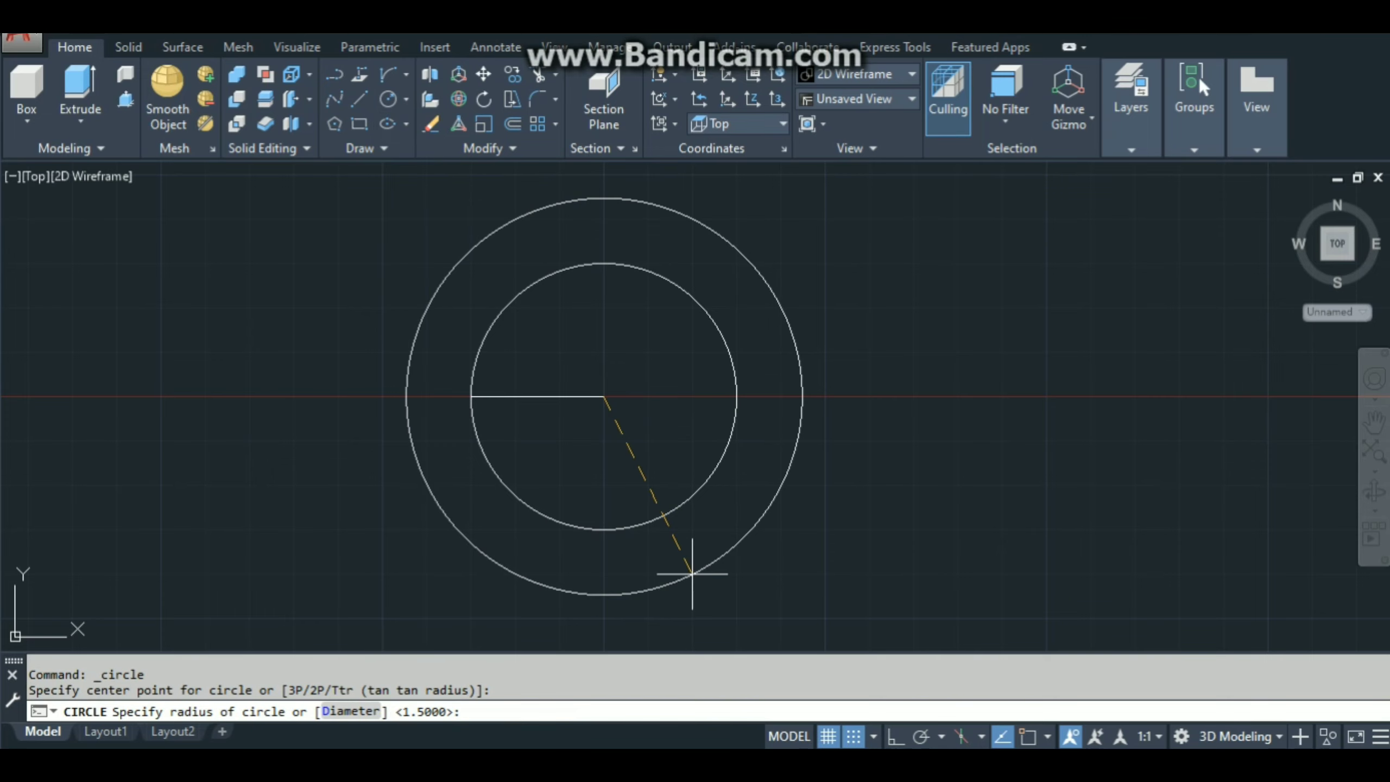
click(603, 572)
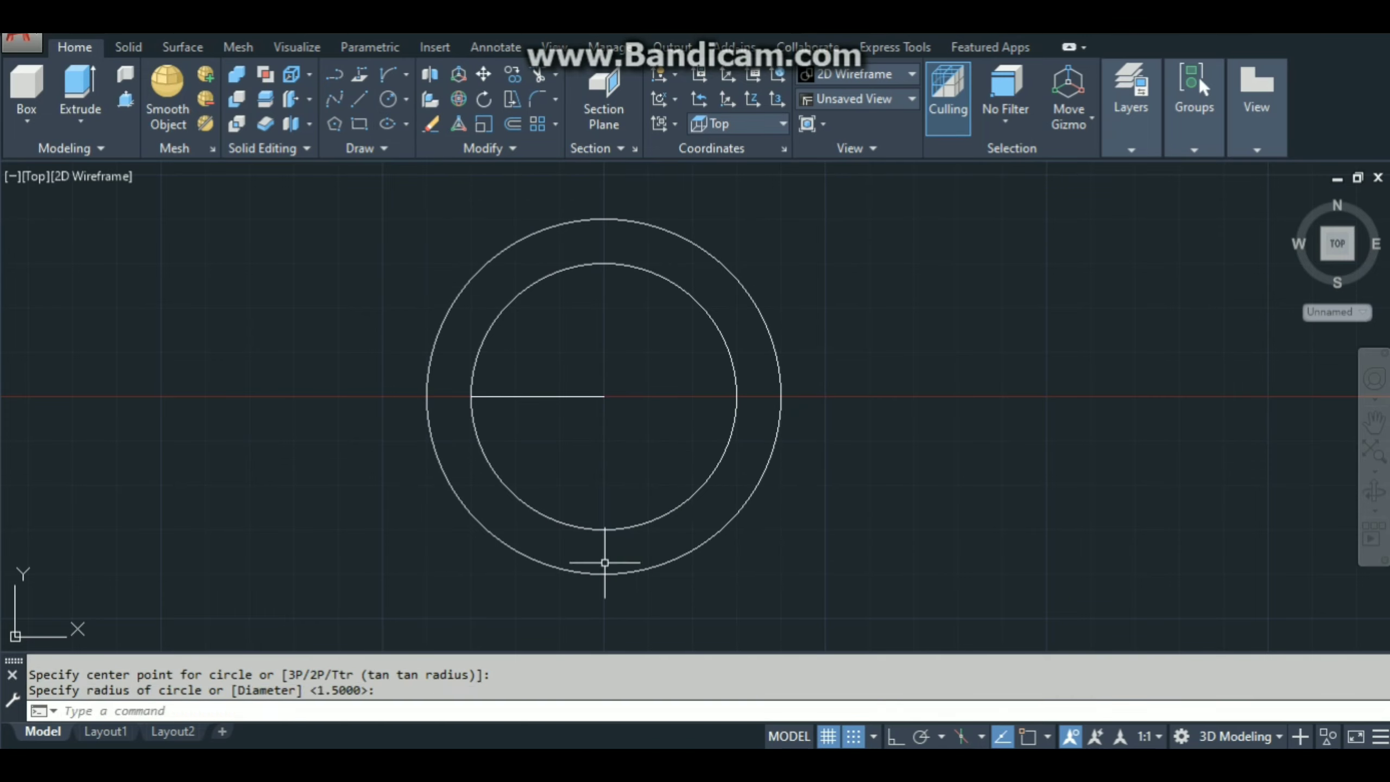
click(604, 436)
- Mirror the arc about a vertical line through the centre, keeping the original
click(560, 365)
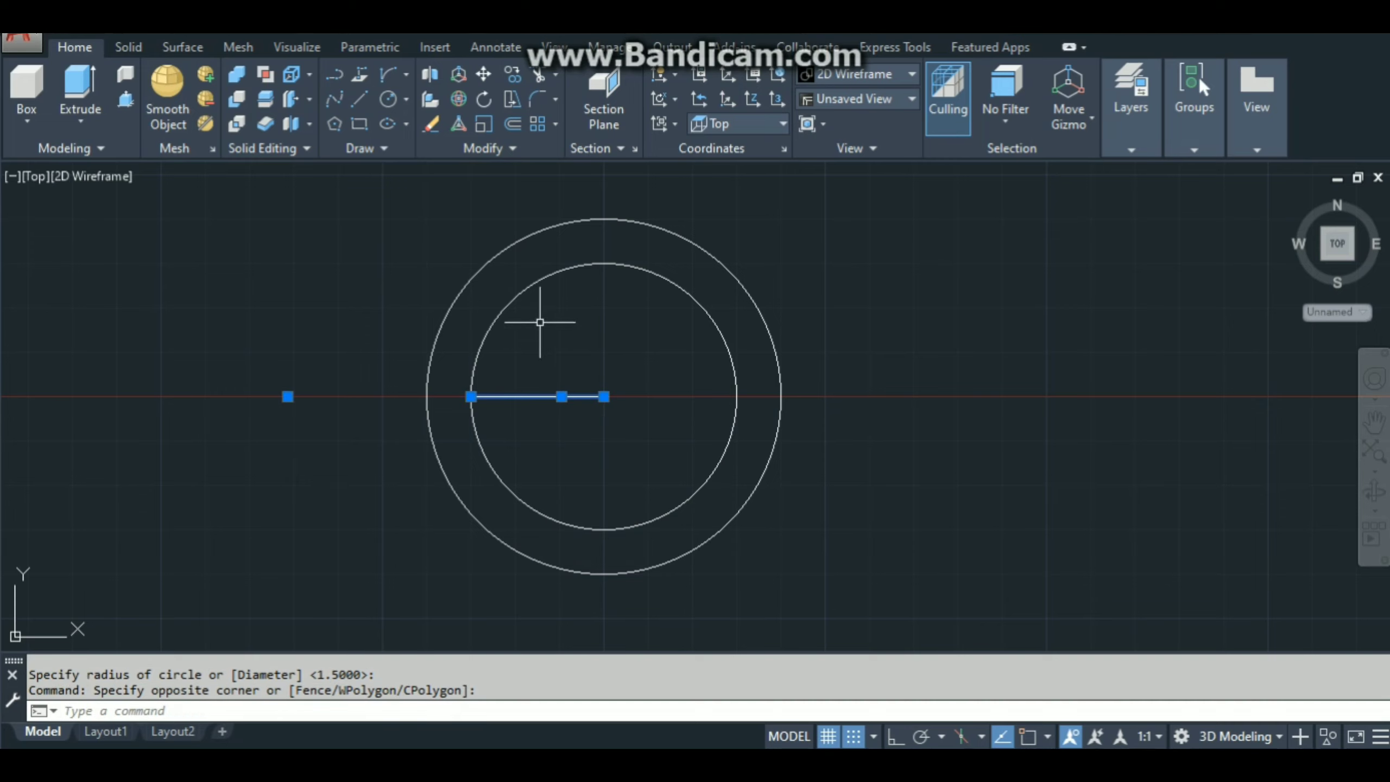
click(484, 148)
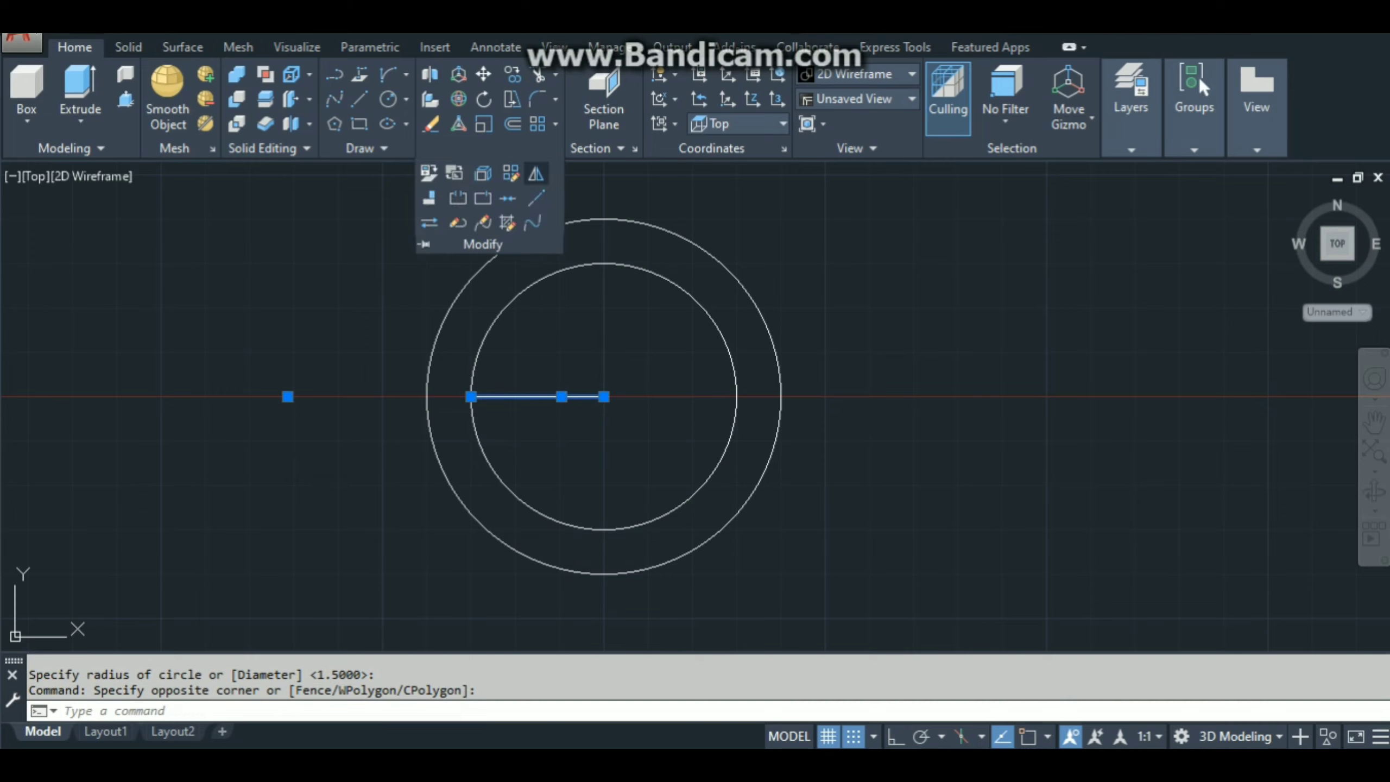
click(536, 173)
click(604, 397)
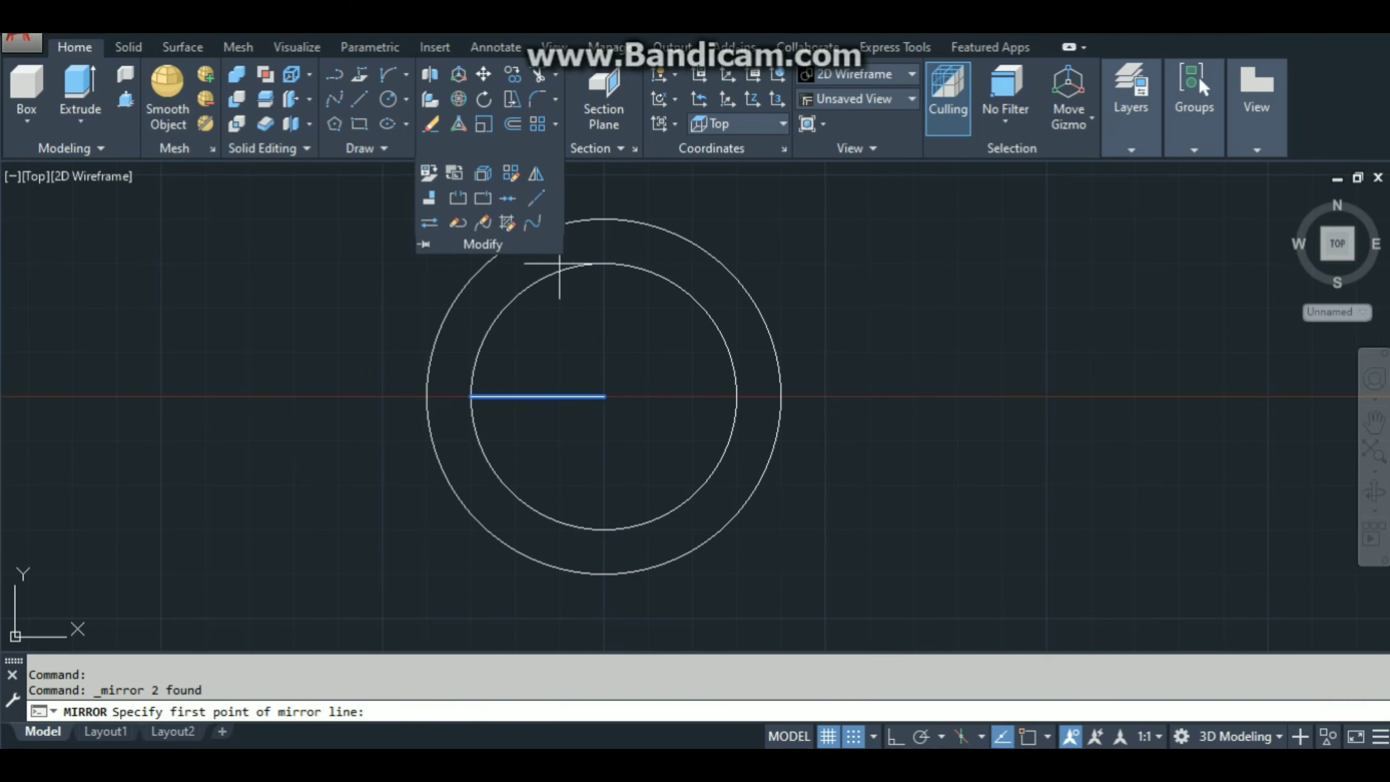
click(604, 396)
click(604, 529)
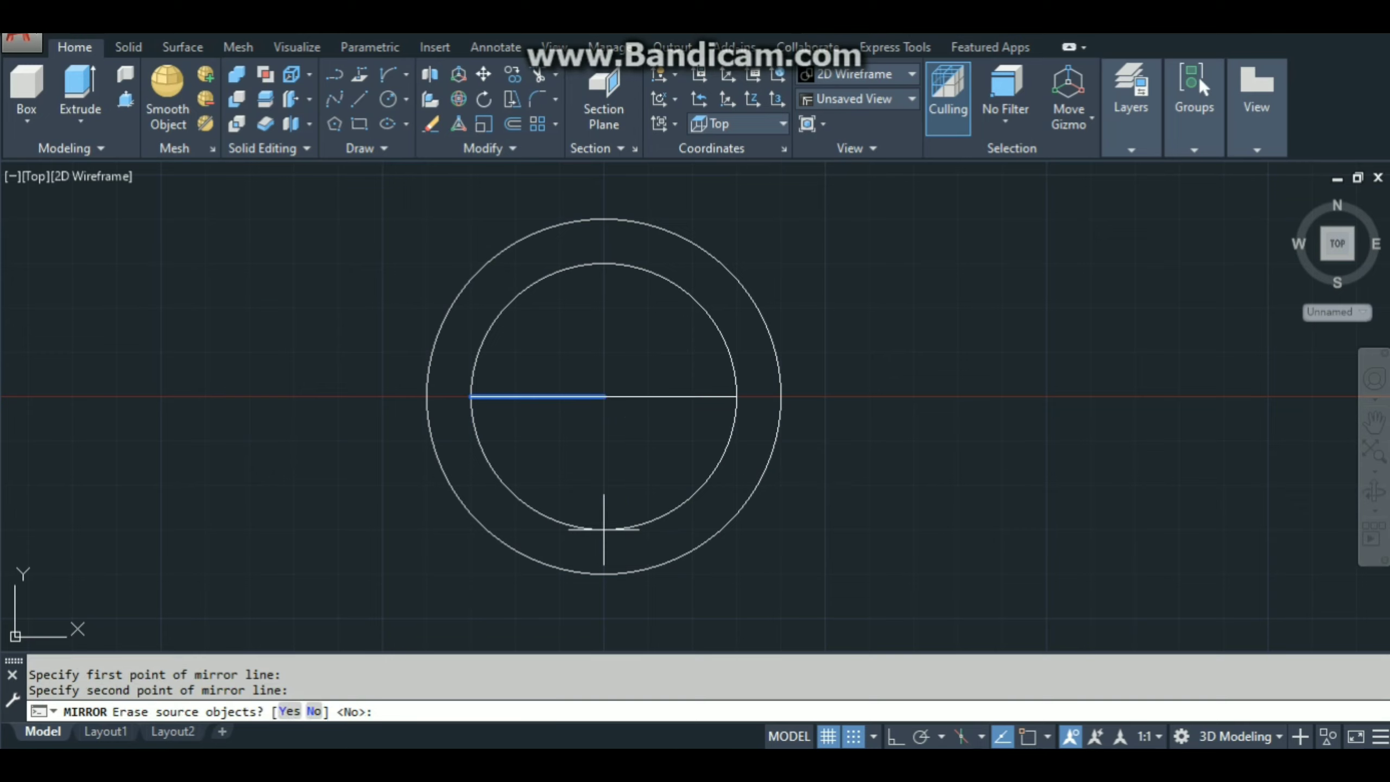
key(Return)
key(Delete)
key(ctrl+z)
- Mirror both arcs about a 45° line through the centre to add vertical spokes
click(638, 439)
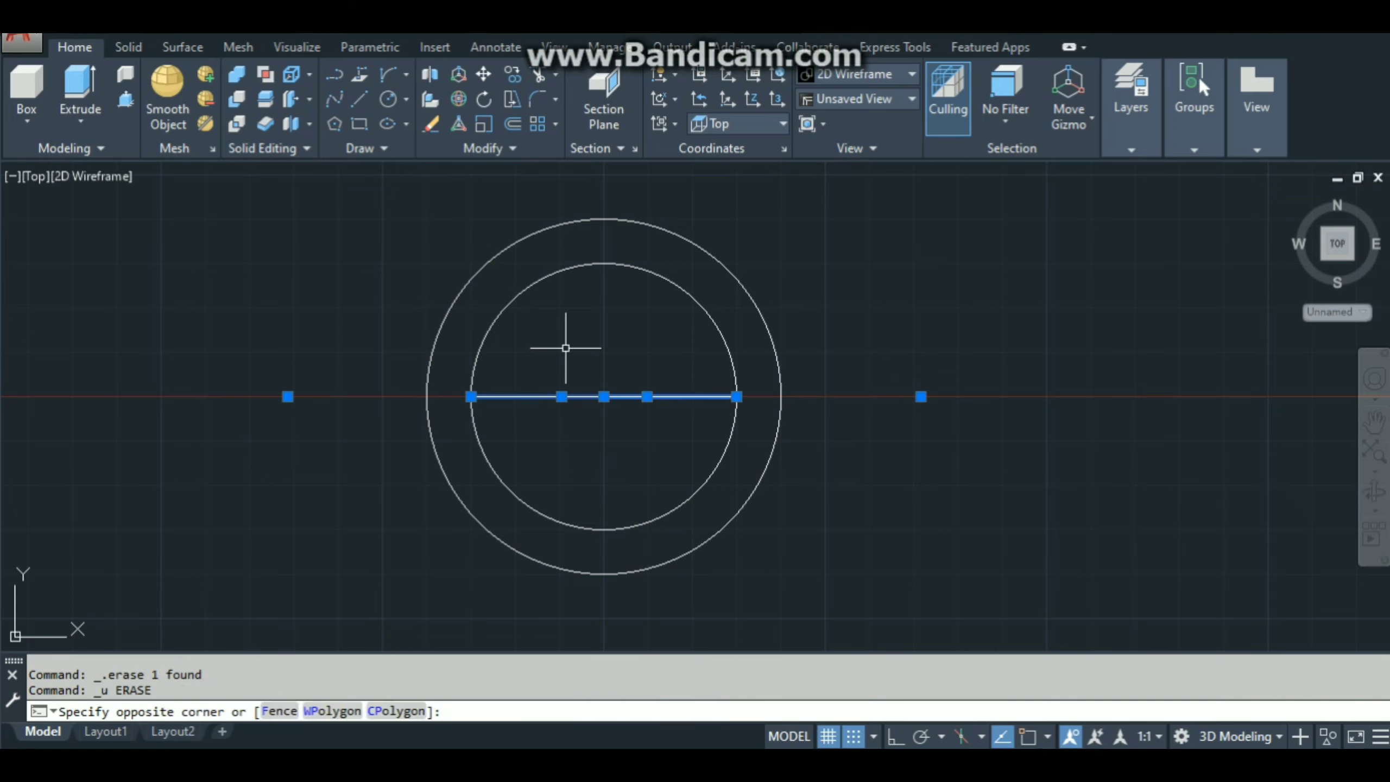
click(565, 348)
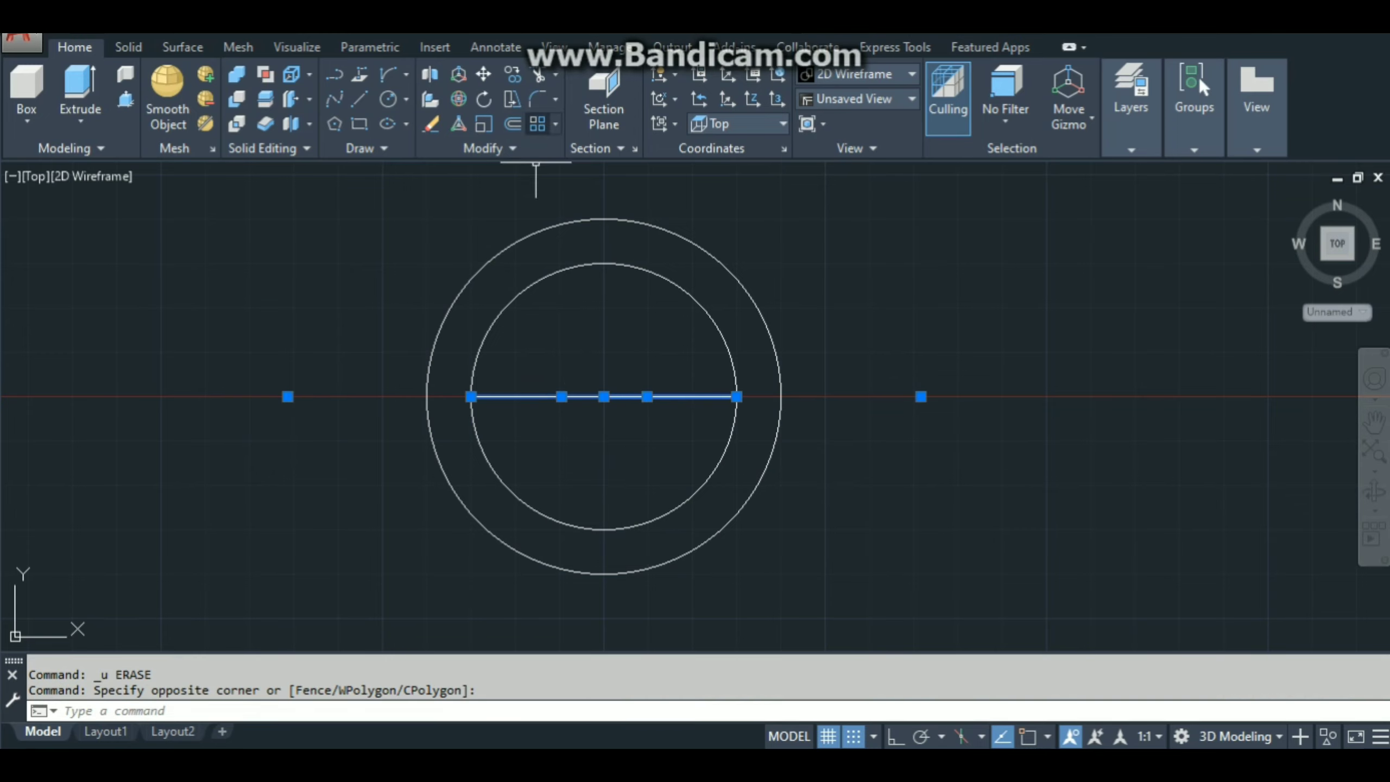
click(526, 149)
click(535, 174)
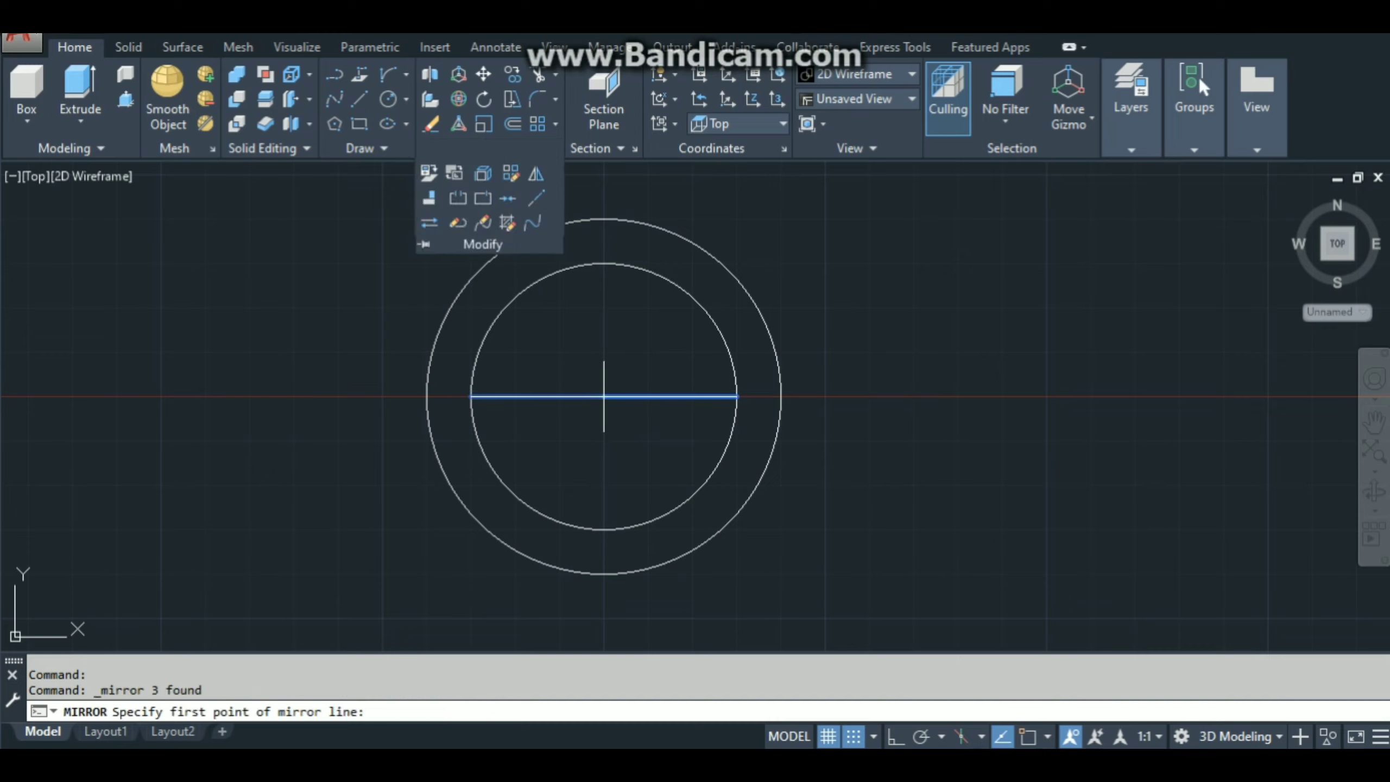
click(604, 396)
click(692, 484)
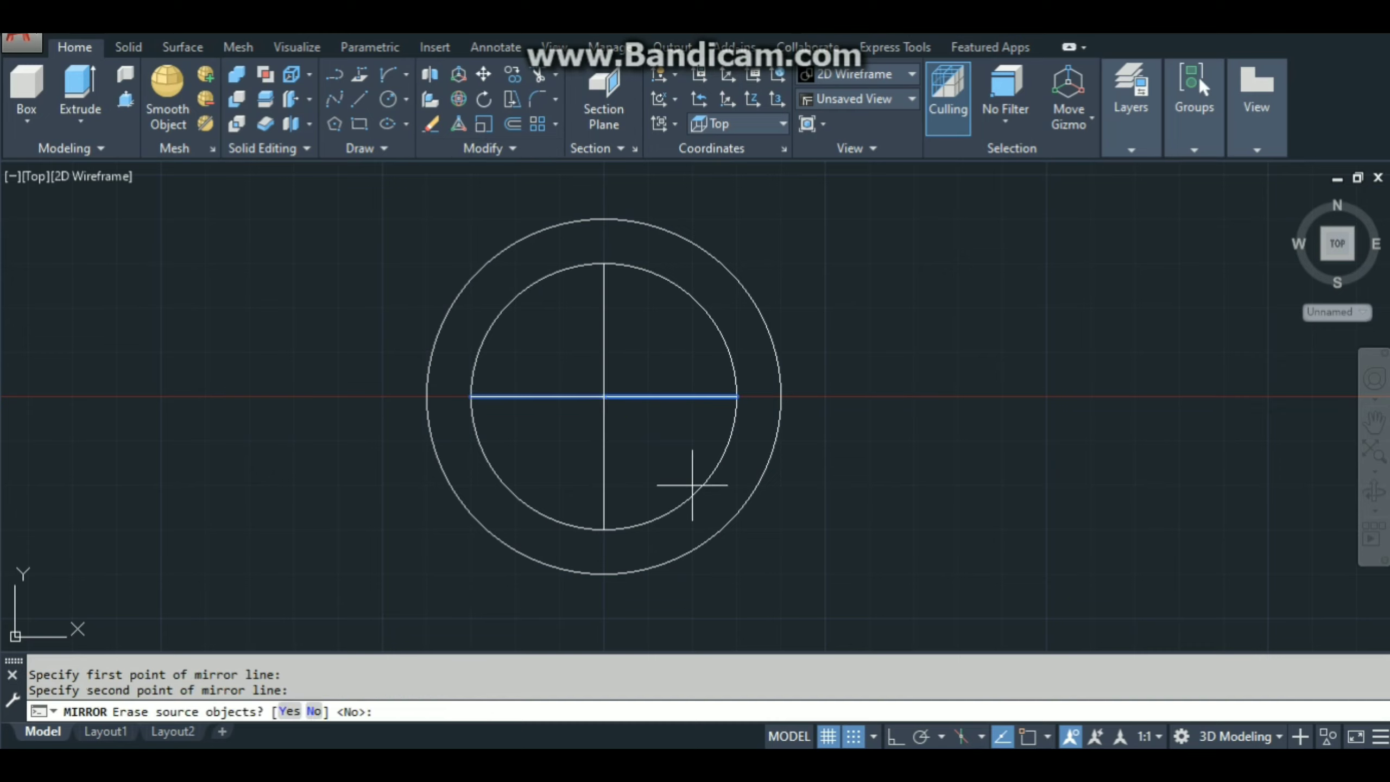
key(Return)
- Mirror the four spokes about a 22.5° line to make eight evenly spaced spokes
click(683, 482)
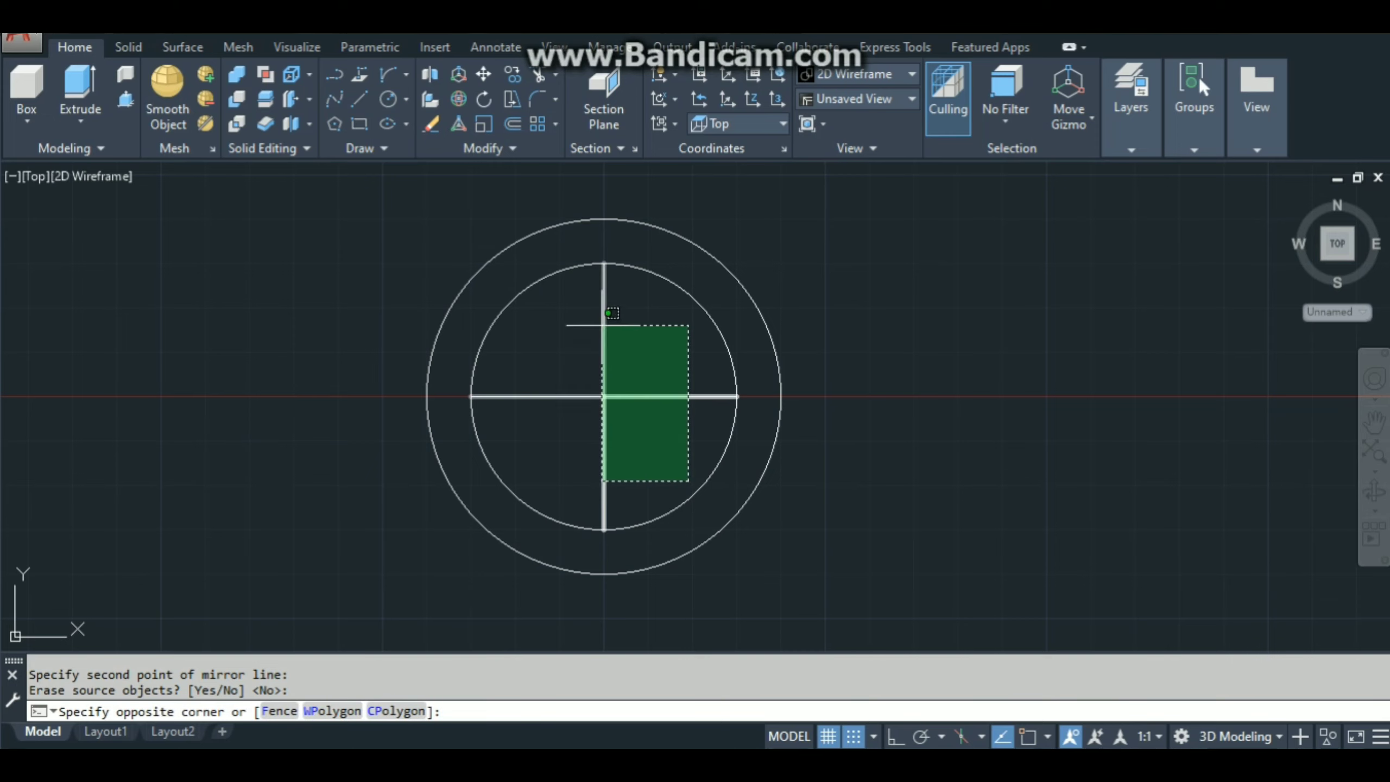
click(508, 323)
click(484, 148)
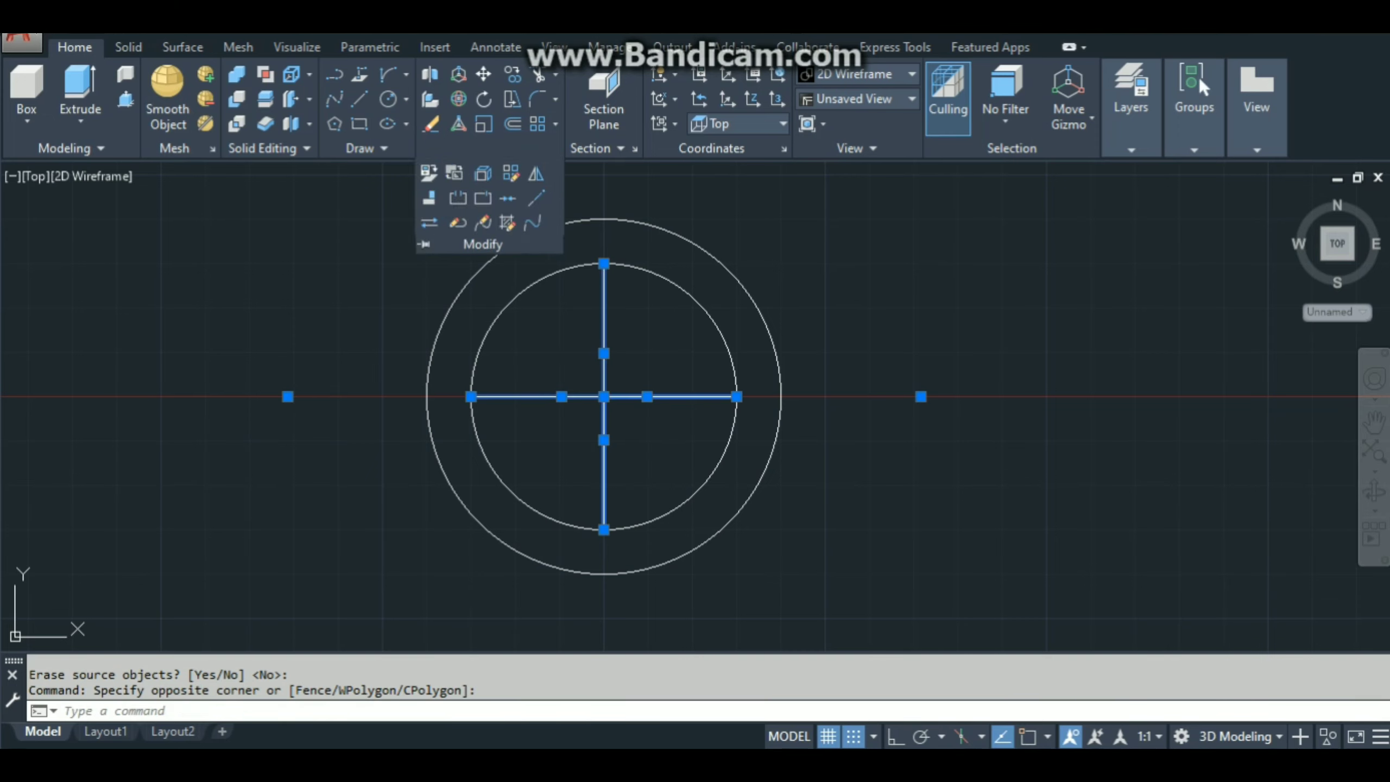
click(535, 174)
click(604, 396)
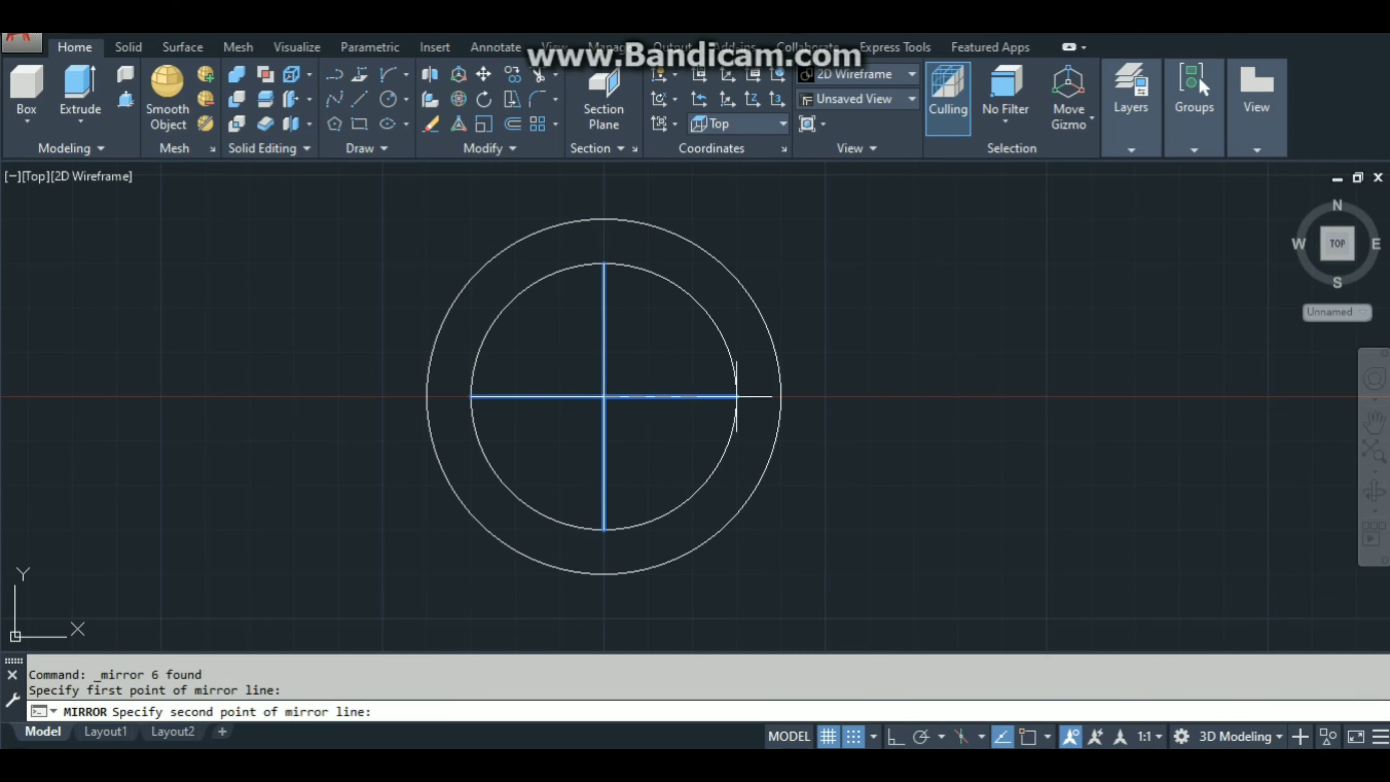
click(824, 307)
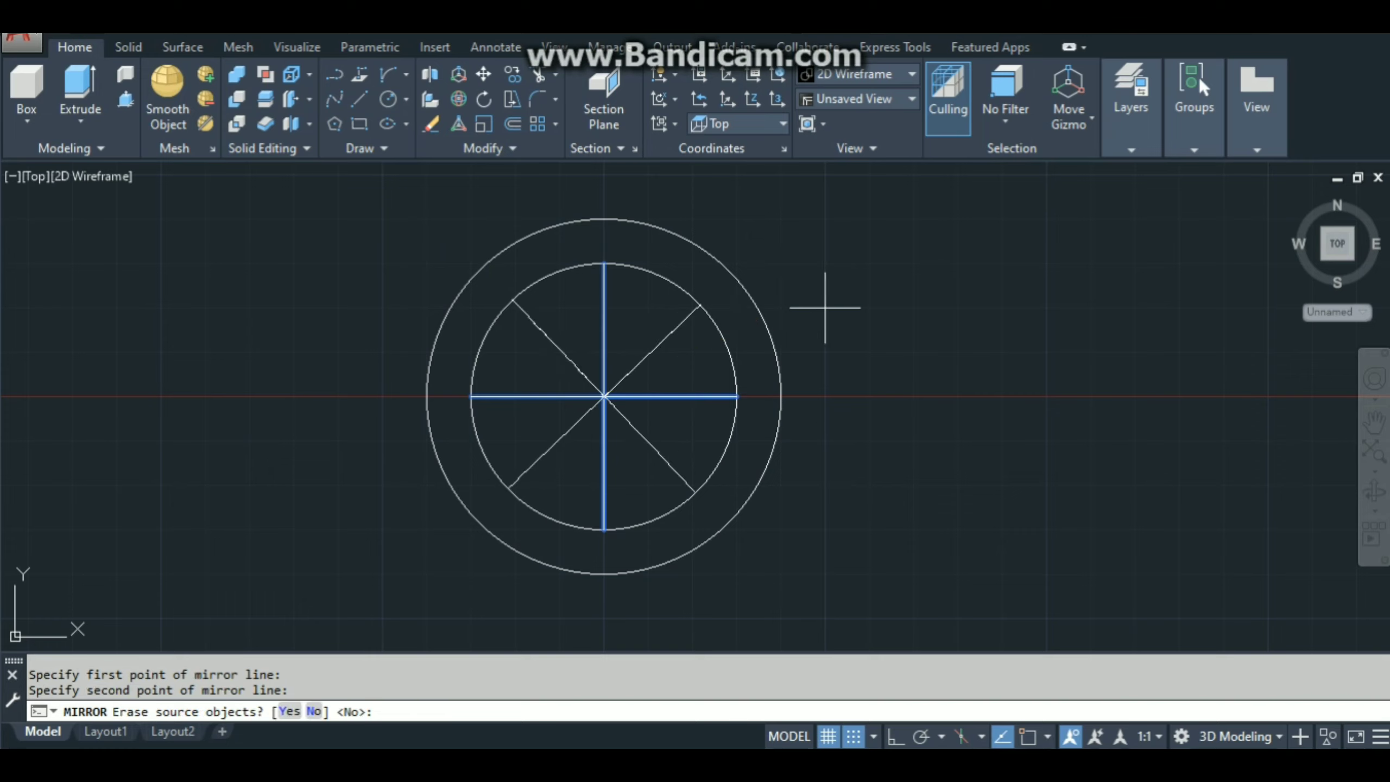
key(Return)
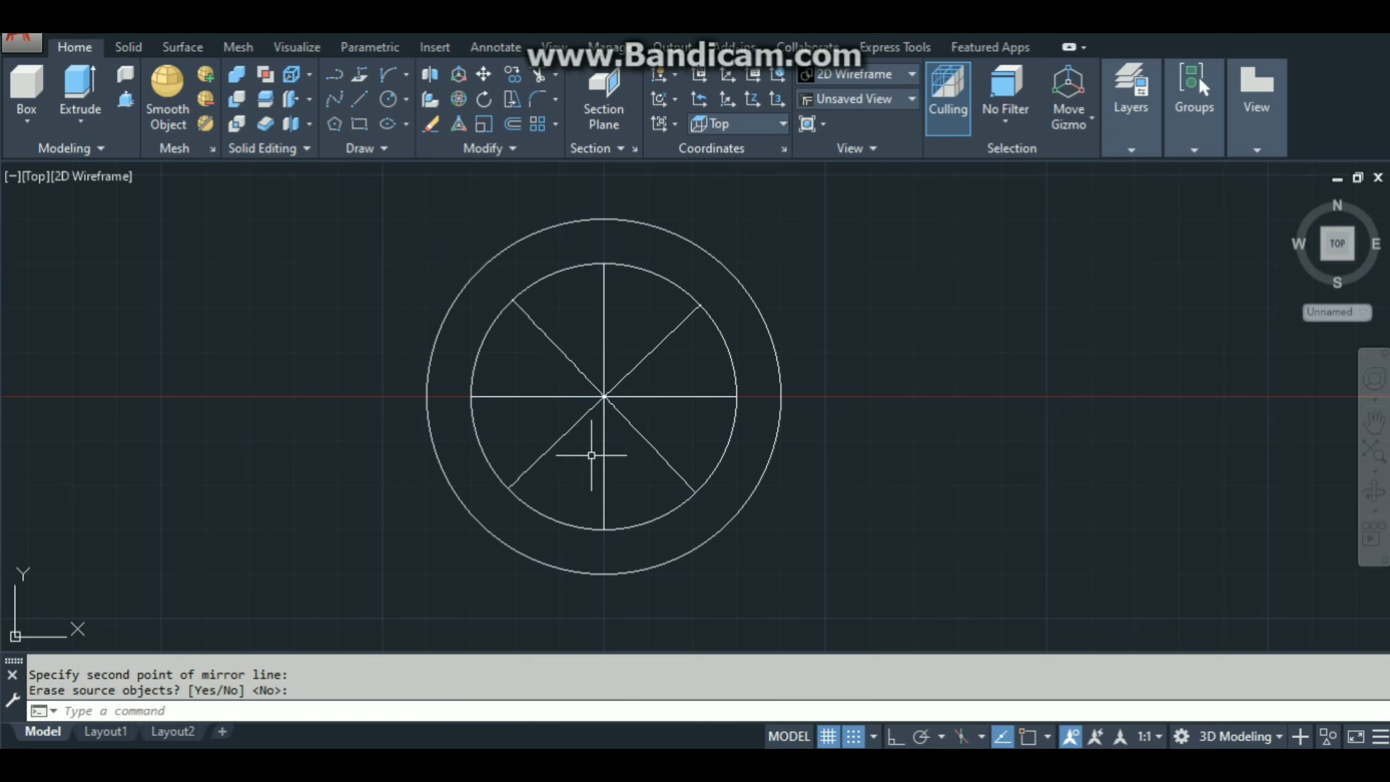
- Select all eight spokes and copy them from the centre point
click(650, 462)
click(557, 314)
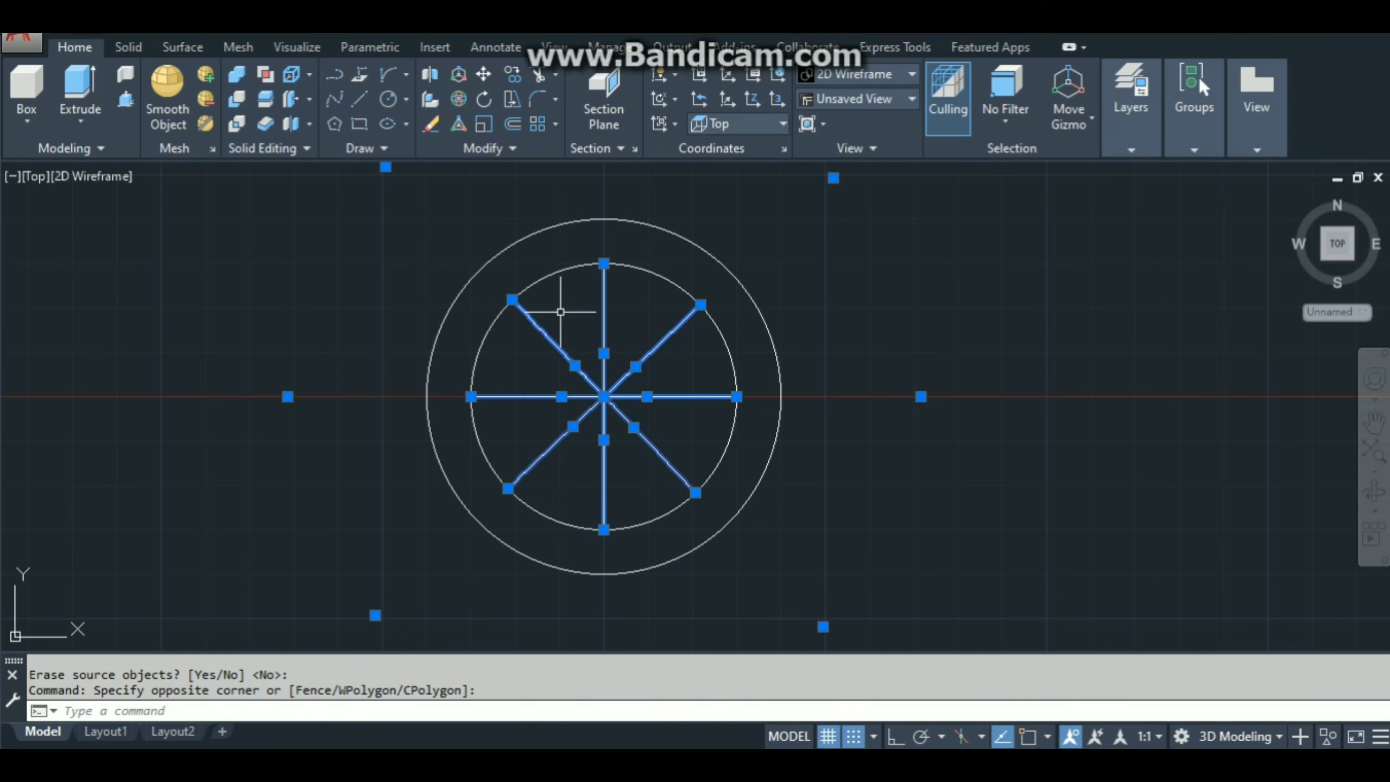
click(512, 73)
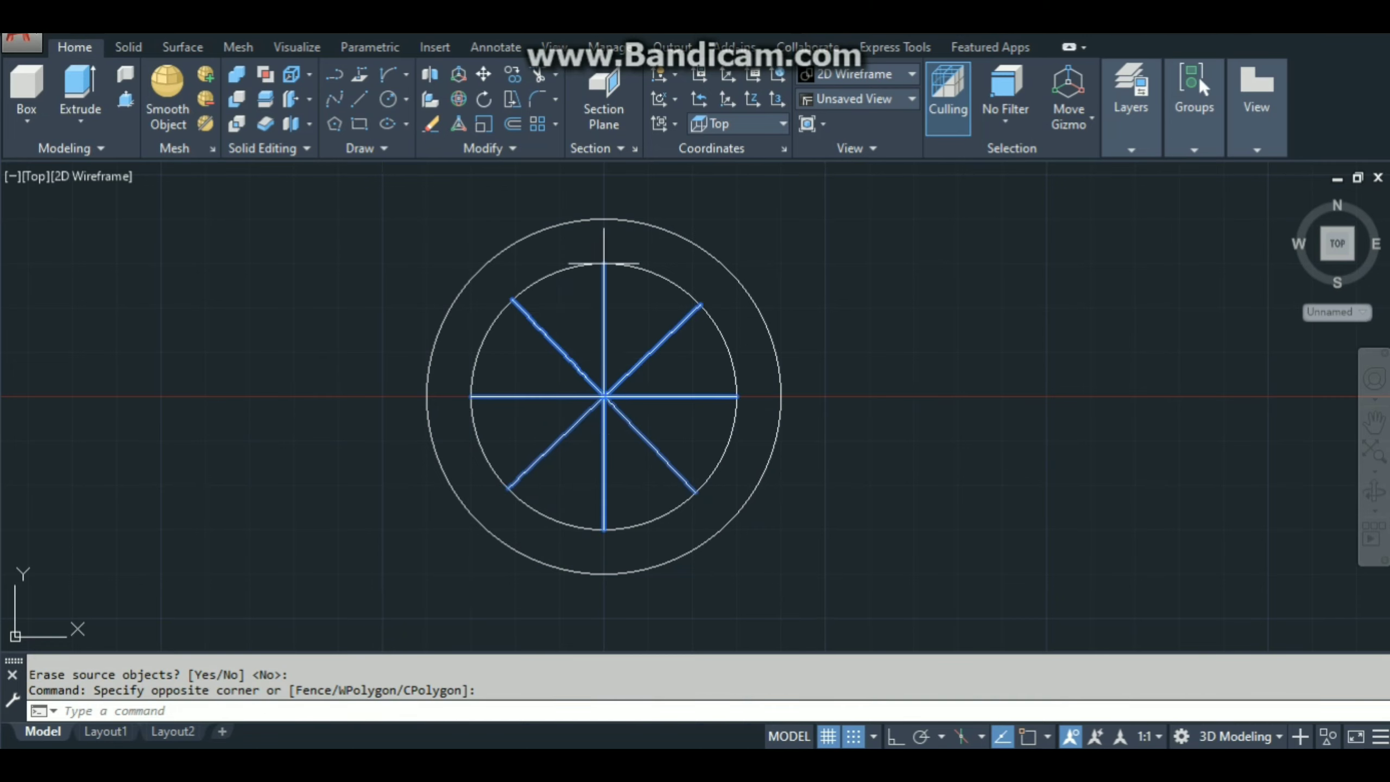
click(604, 396)
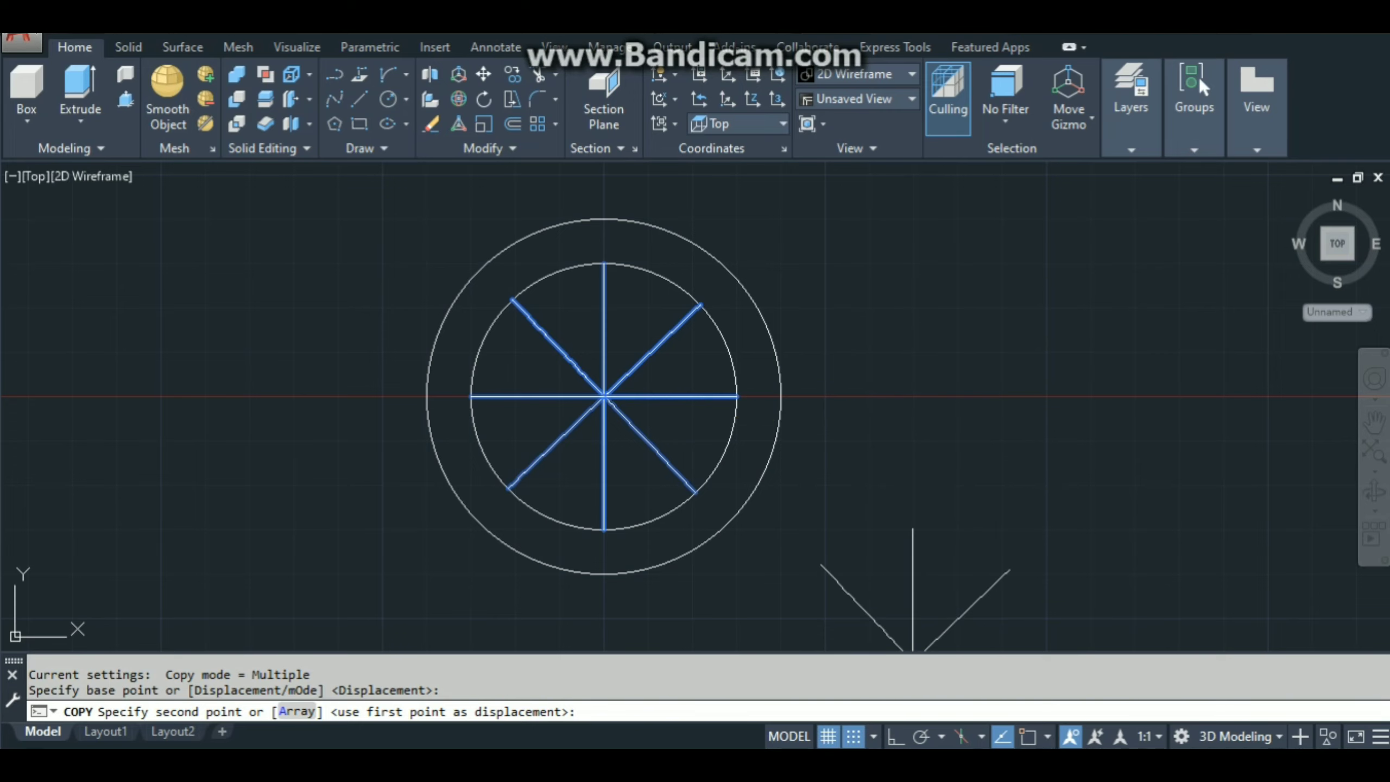
- Place the spoke copy to the right of the circles with Ortho on, and select it
key(F8)
click(1046, 396)
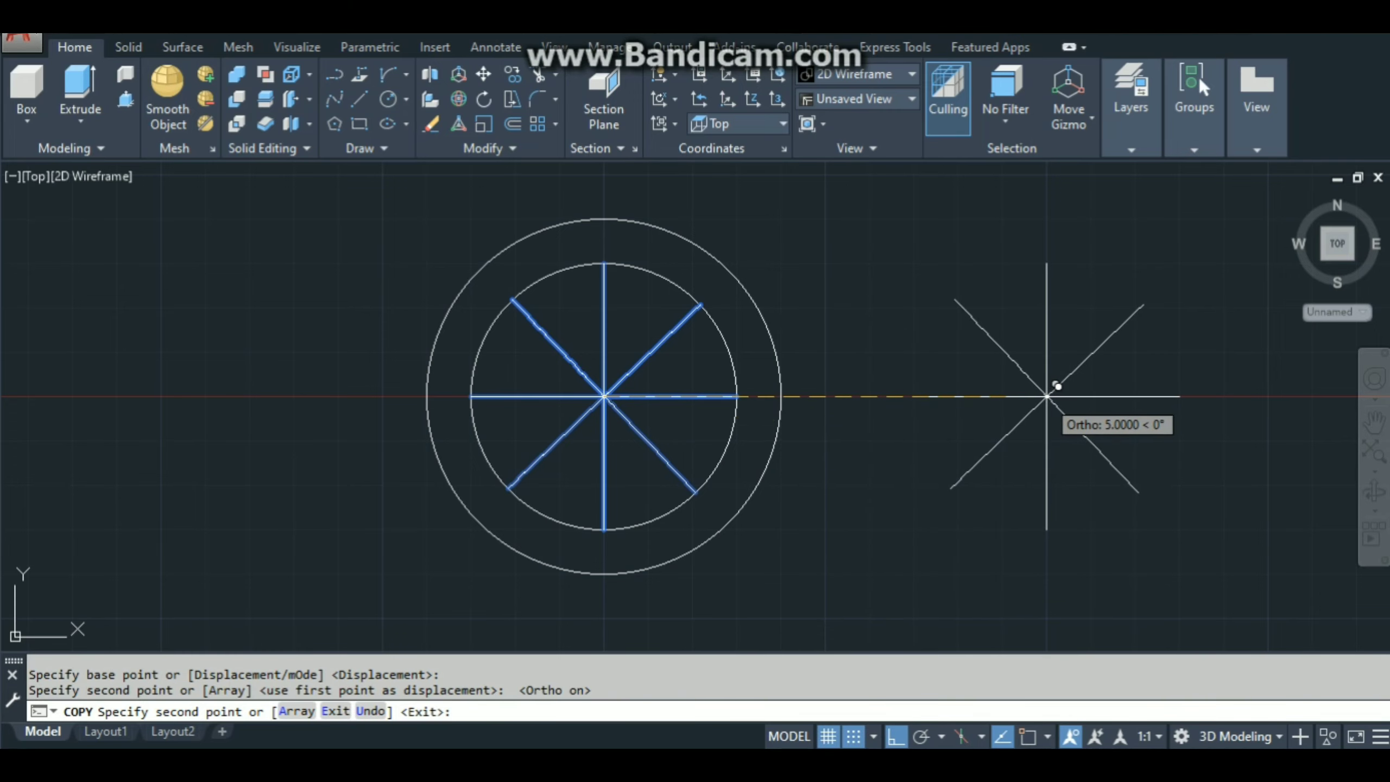
key(Return)
click(1080, 482)
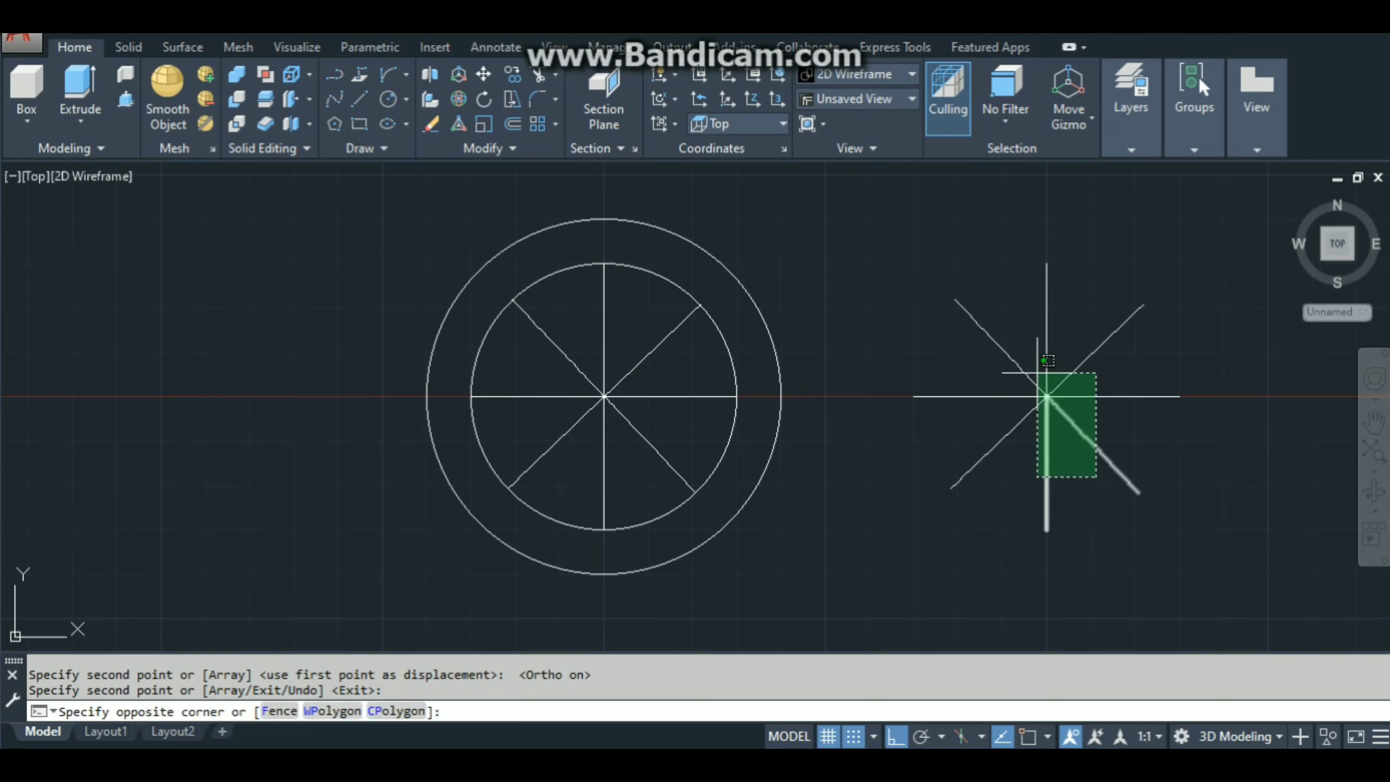
click(1017, 313)
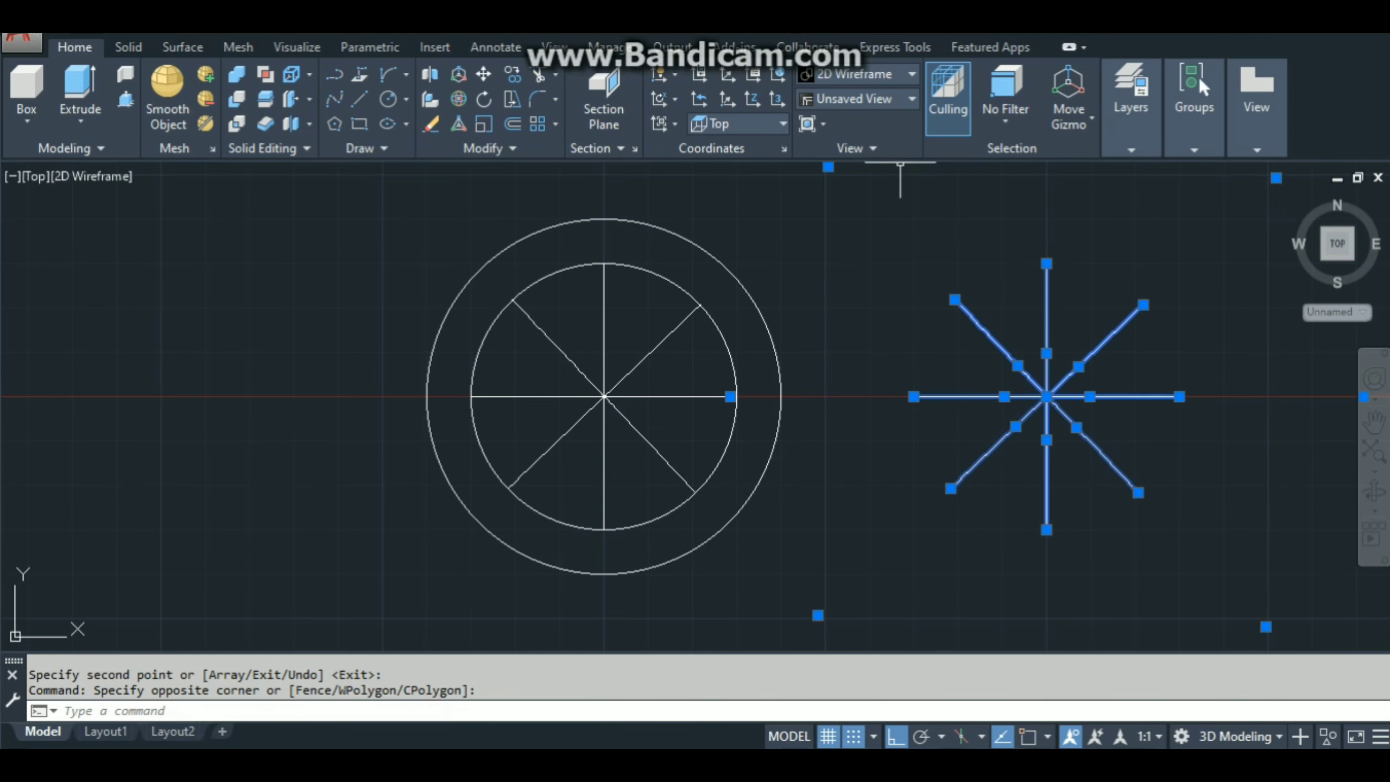
- Rescale the copied star about its centre, then reselect its lines
click(483, 124)
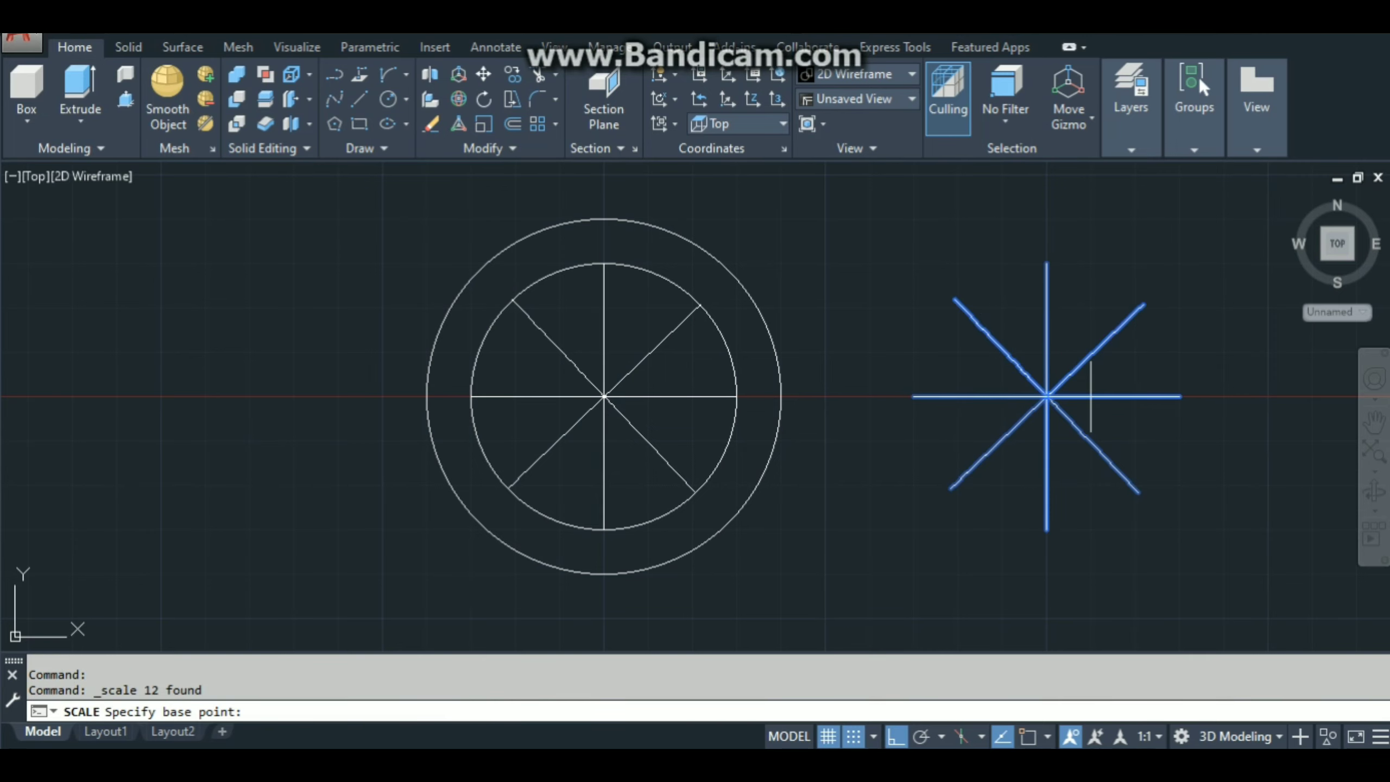
click(1046, 397)
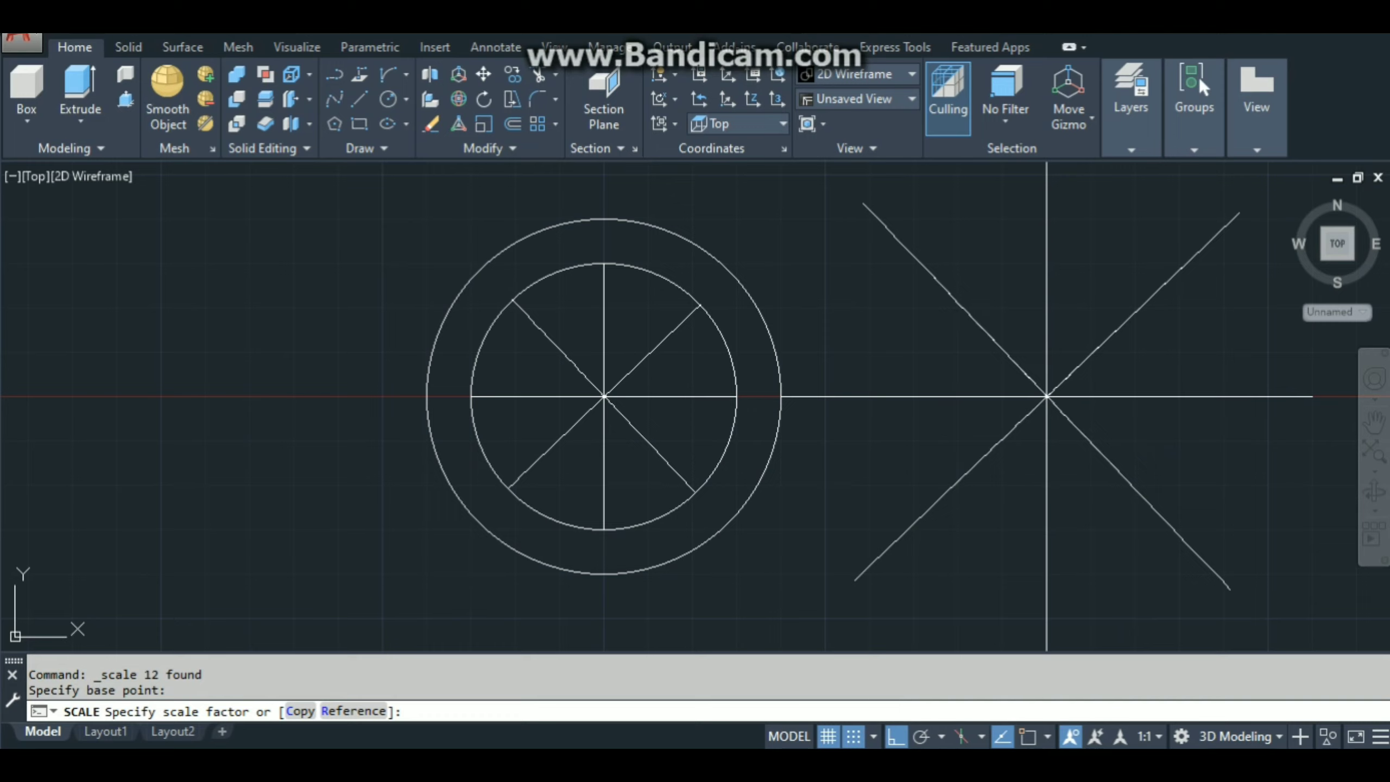
click(896, 736)
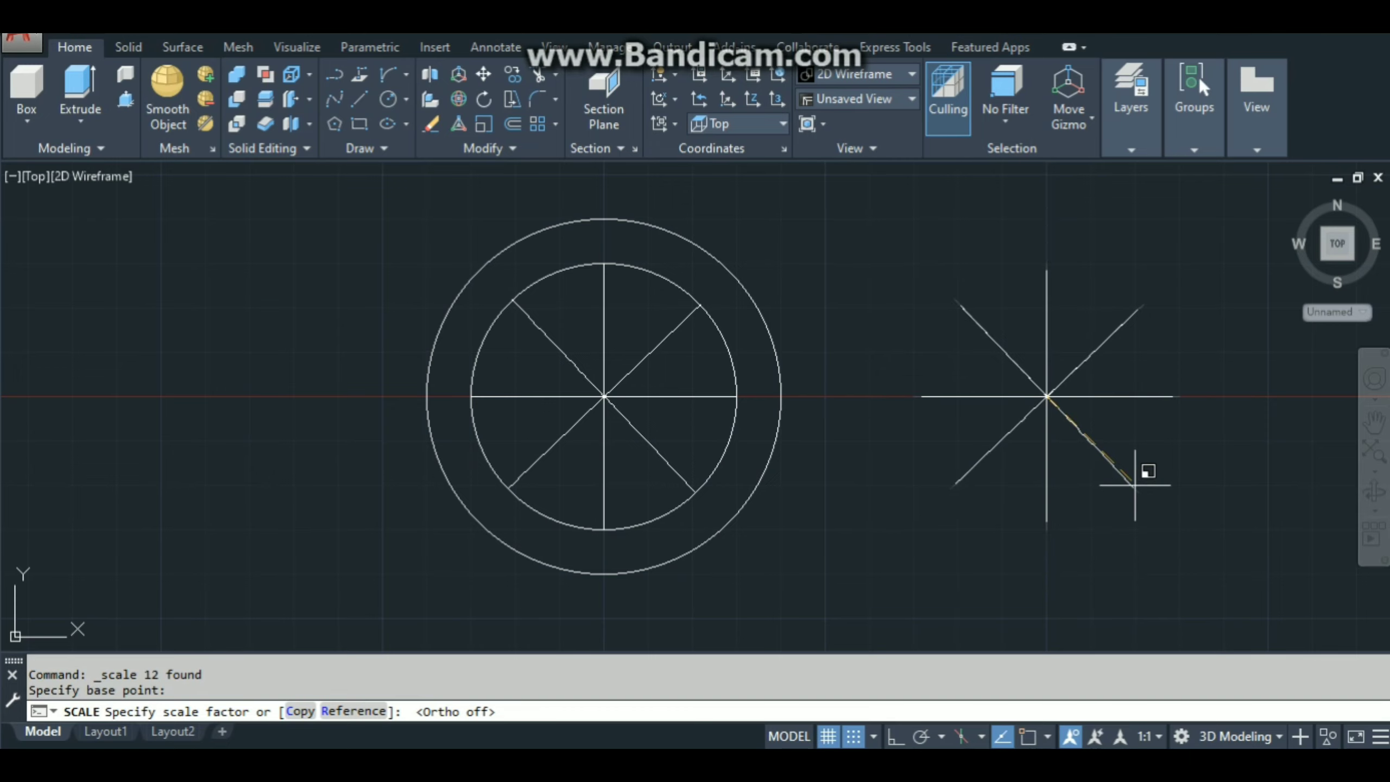
click(1135, 529)
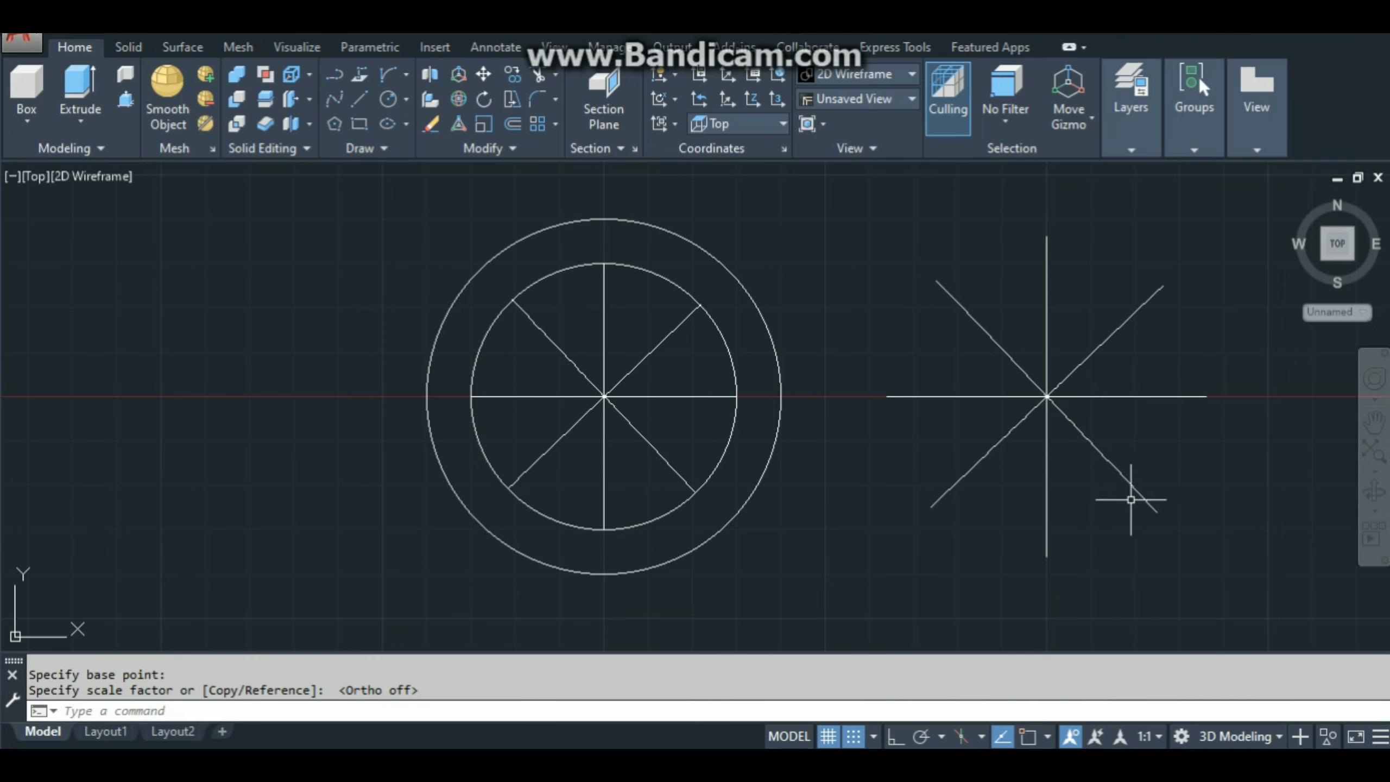
click(1125, 499)
click(1017, 267)
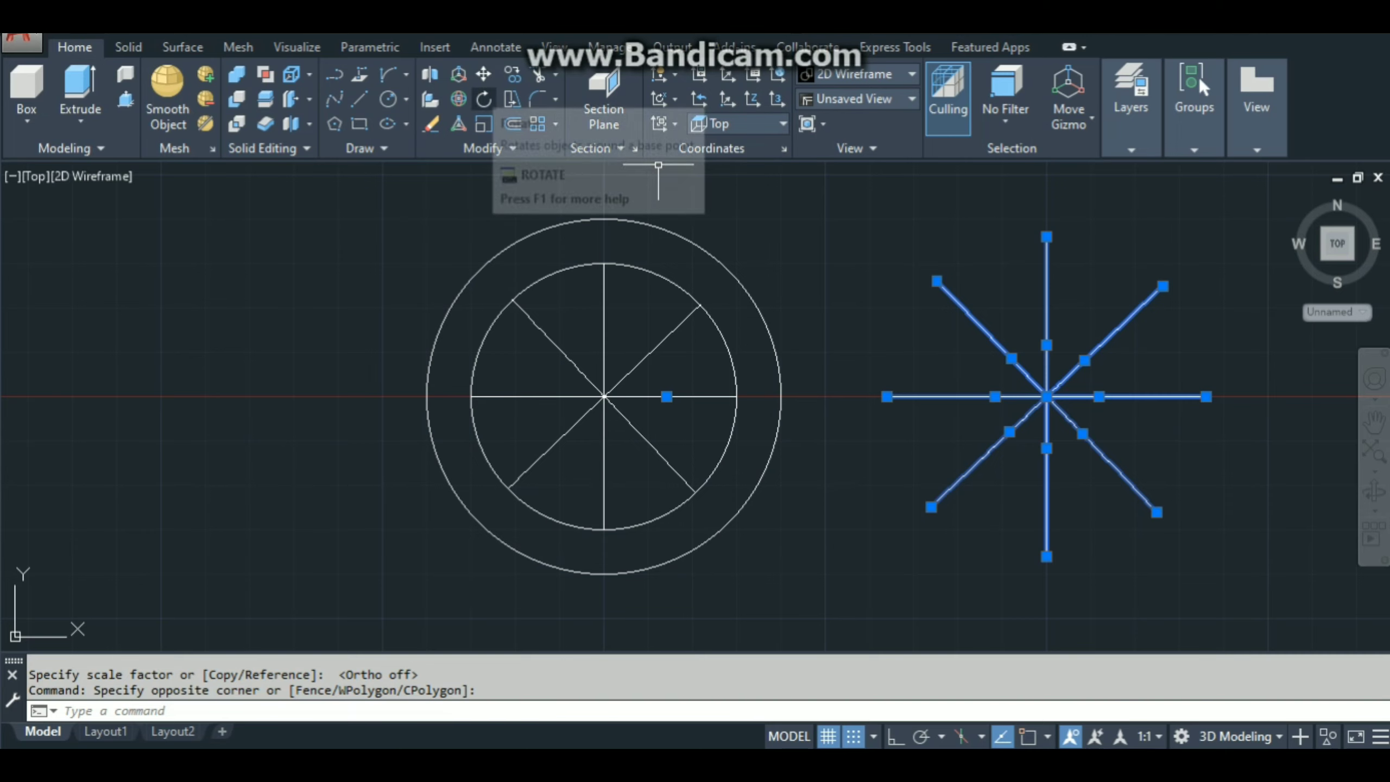
- Rotate the copied star about its centre so its spokes fall between the originals
click(483, 99)
click(1046, 396)
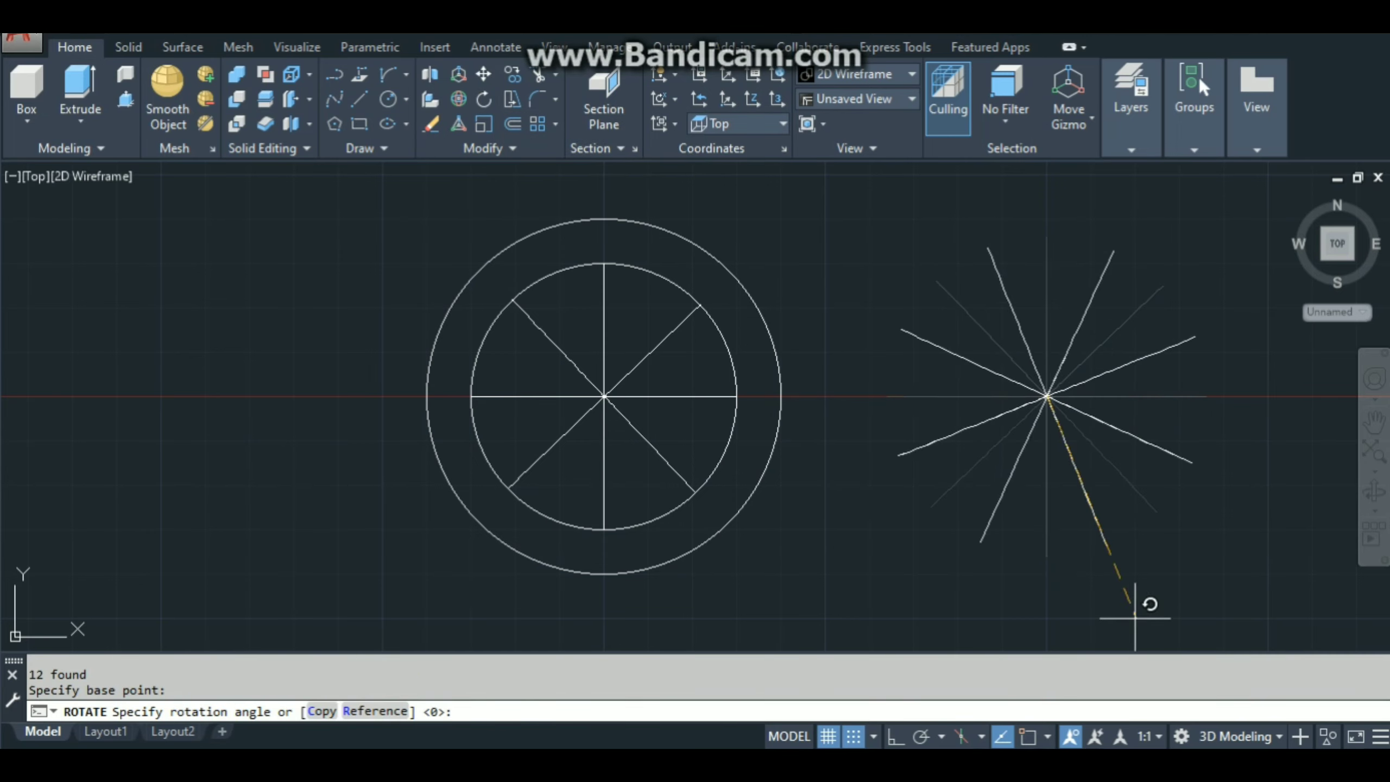
click(1134, 618)
click(1104, 511)
click(987, 254)
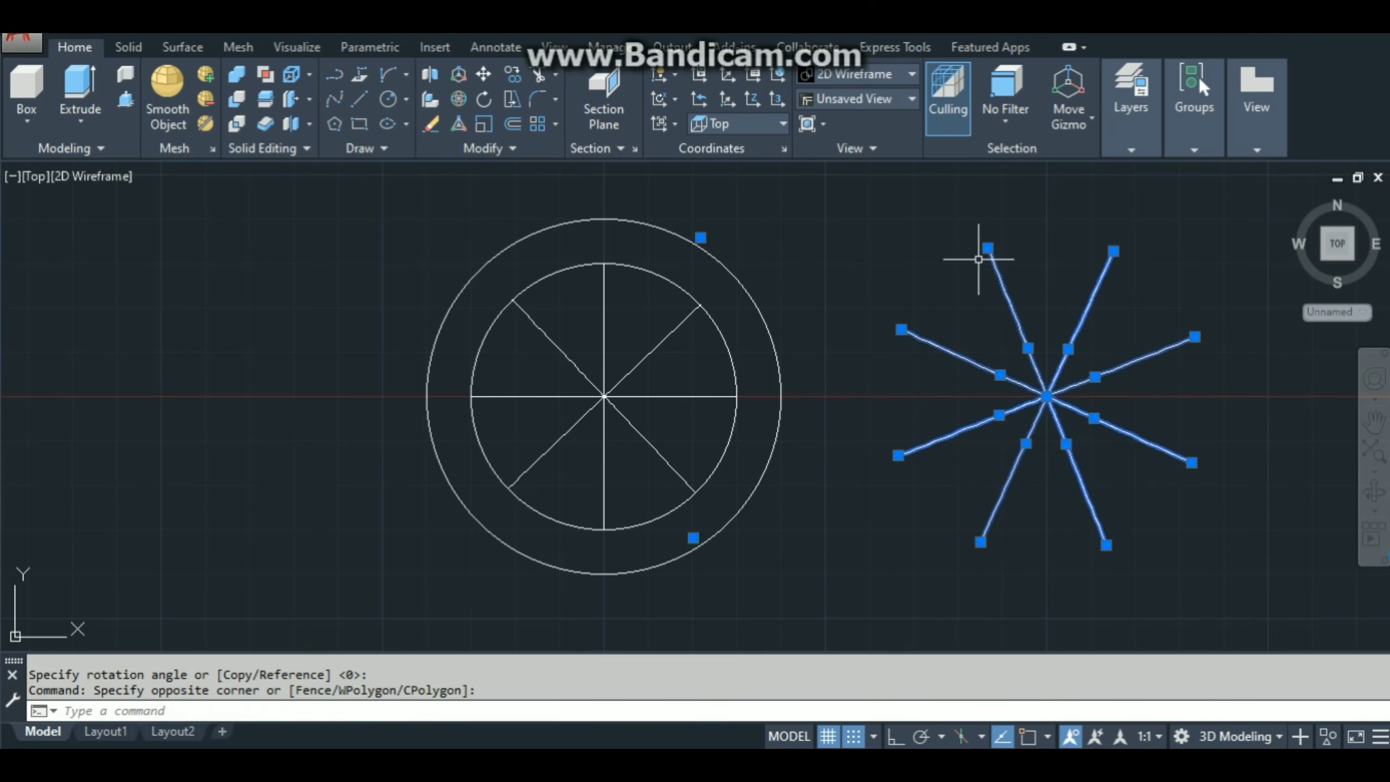
- Move the rotated star horizontally onto the circles' centre, giving sixteen spokes
click(484, 74)
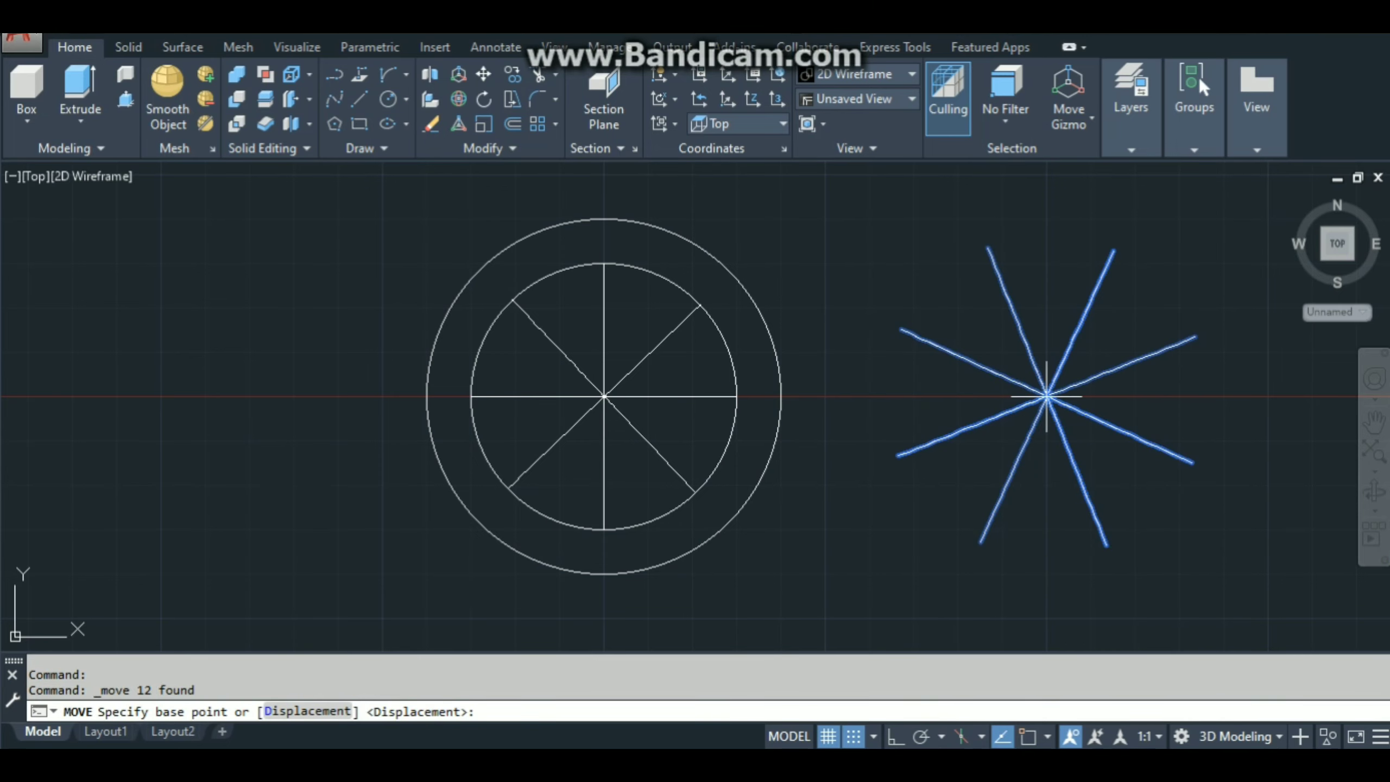
click(1046, 396)
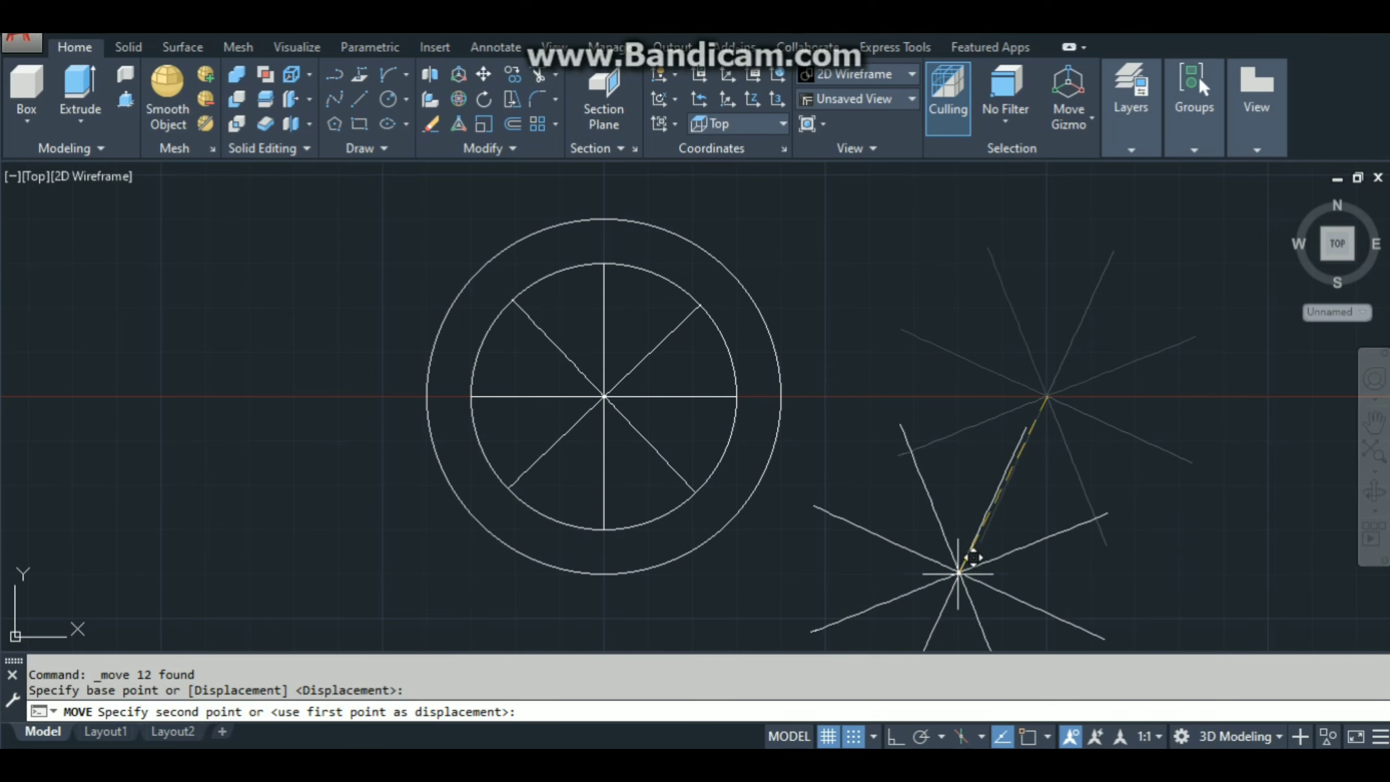
key(F8)
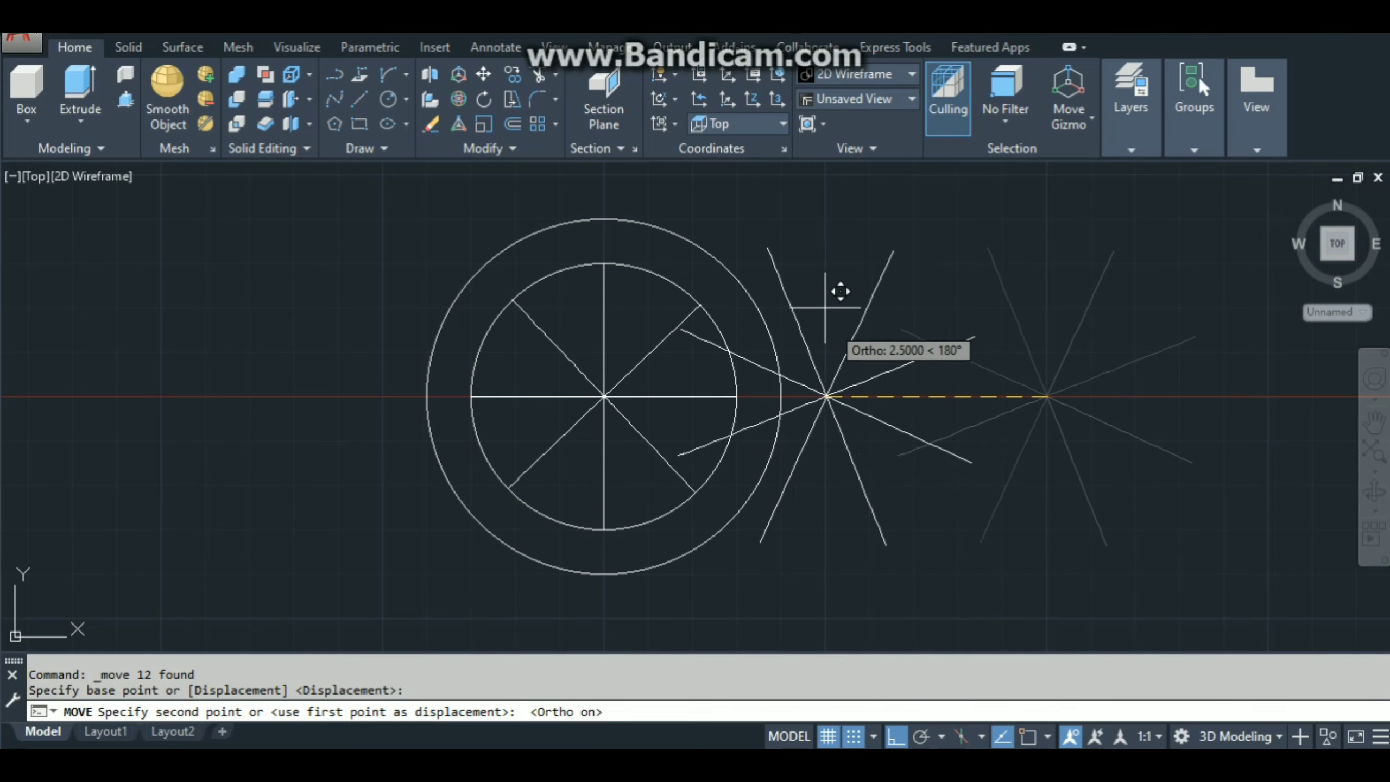
click(619, 380)
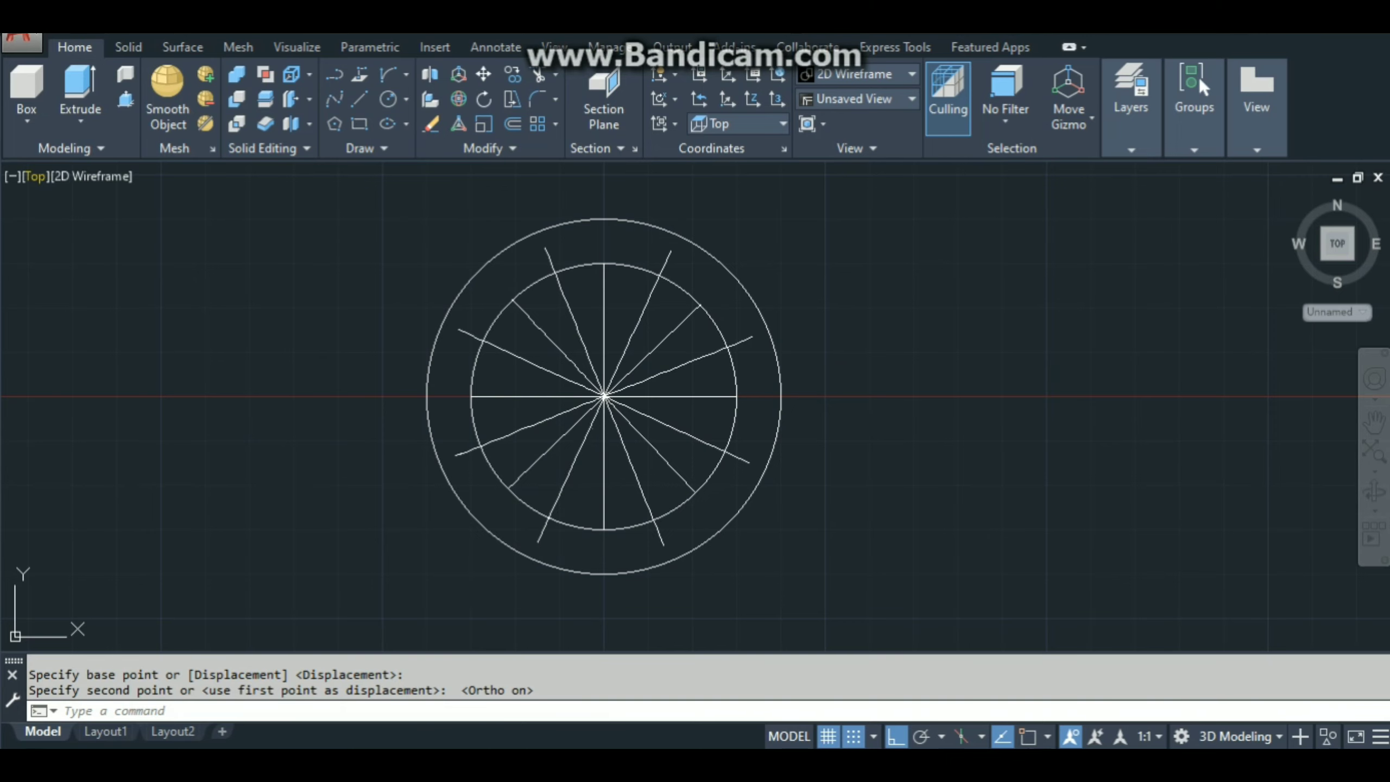
click(35, 176)
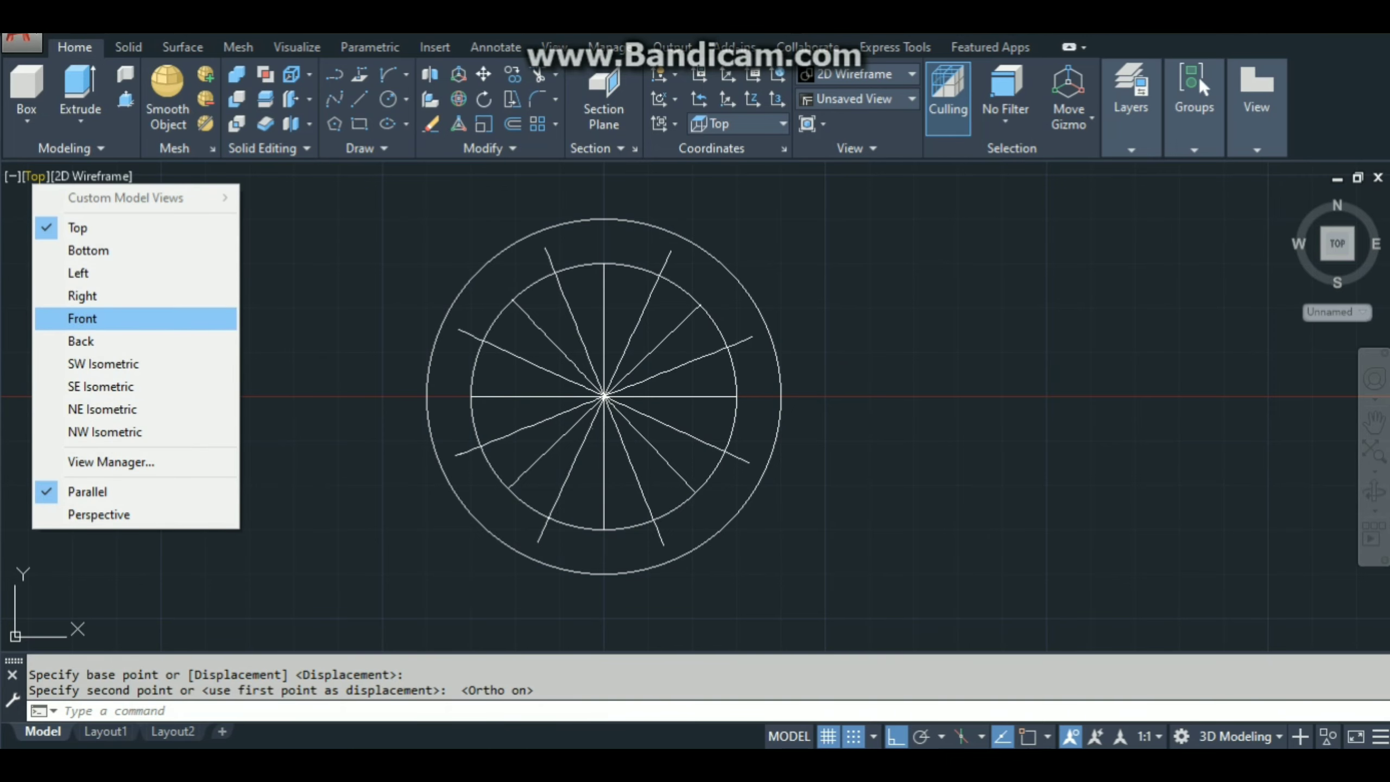
- In the Front view, move the tallest spoke curves from their apex point to a new height
click(131, 318)
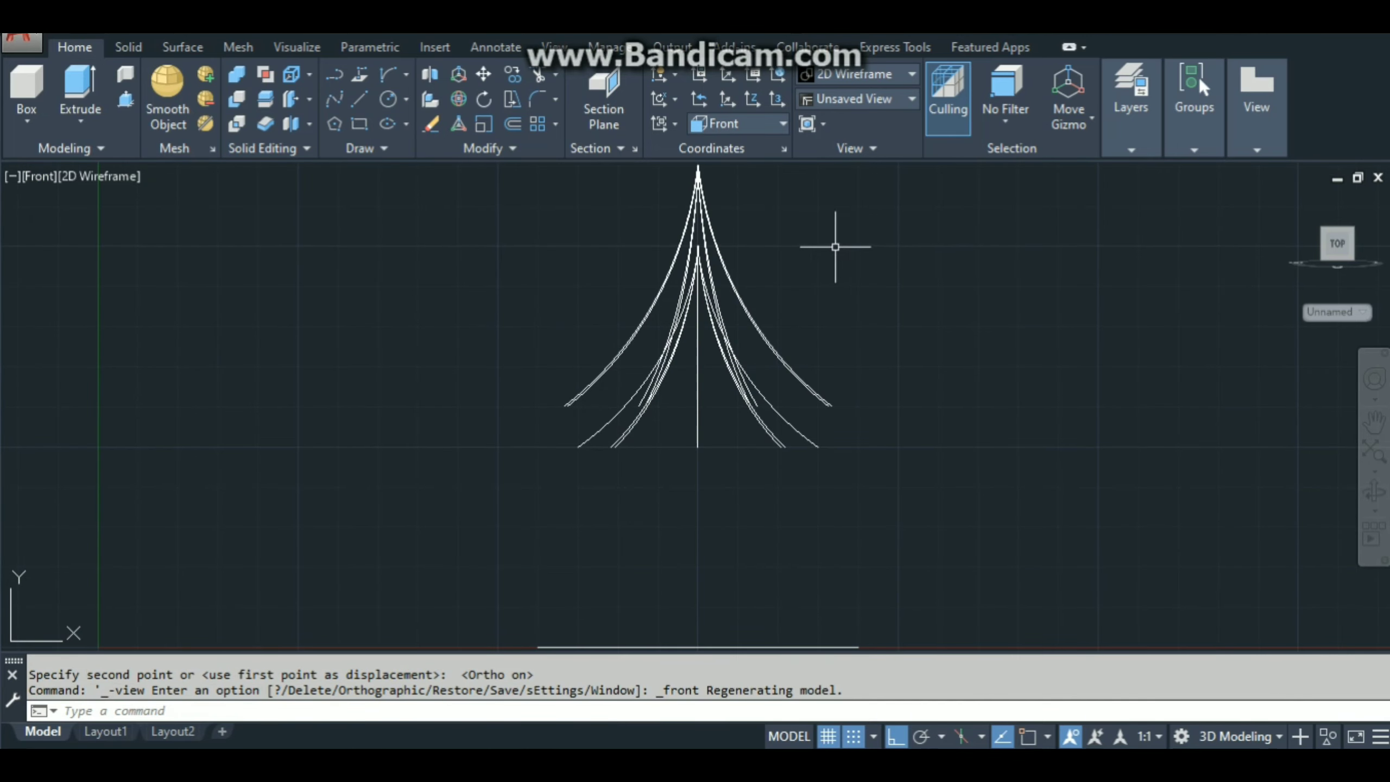
click(801, 230)
click(618, 175)
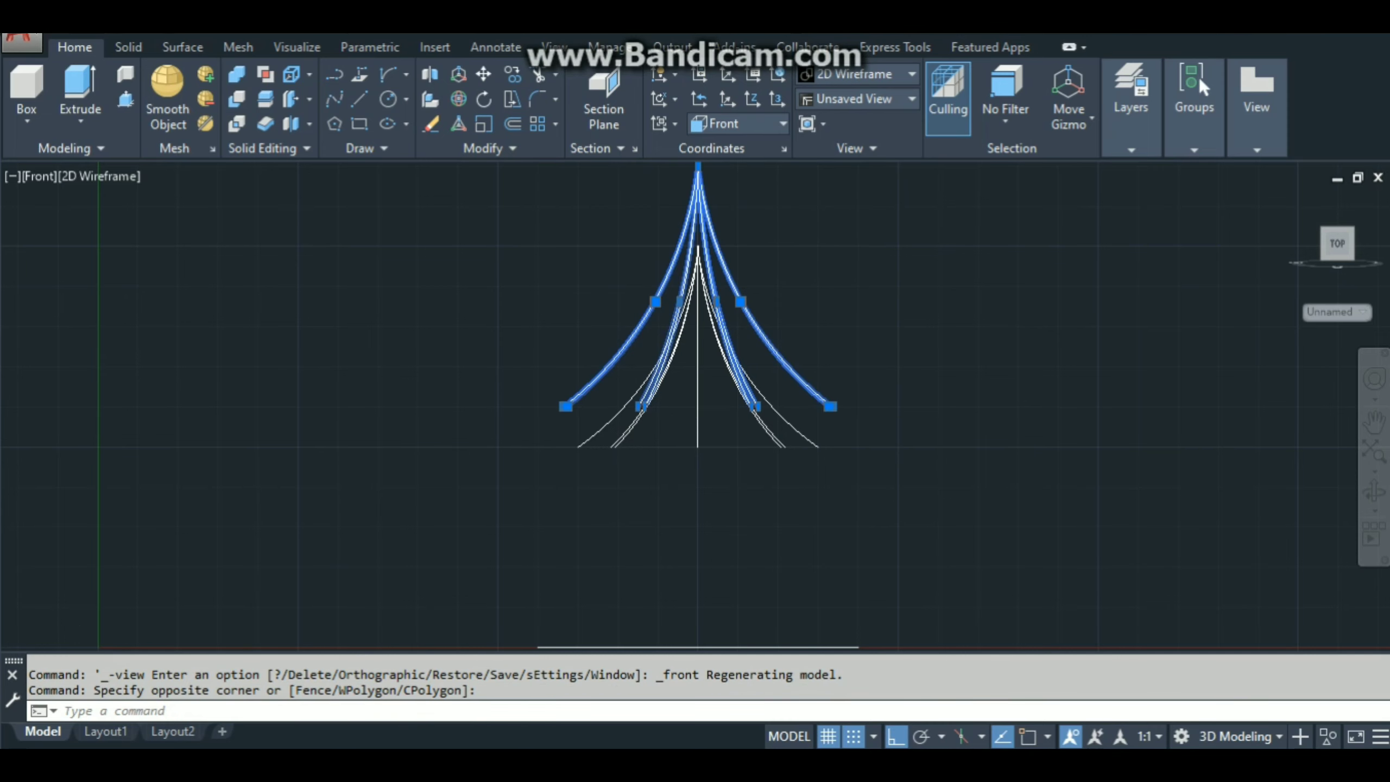
scroll(847, 262, down, 2)
click(483, 74)
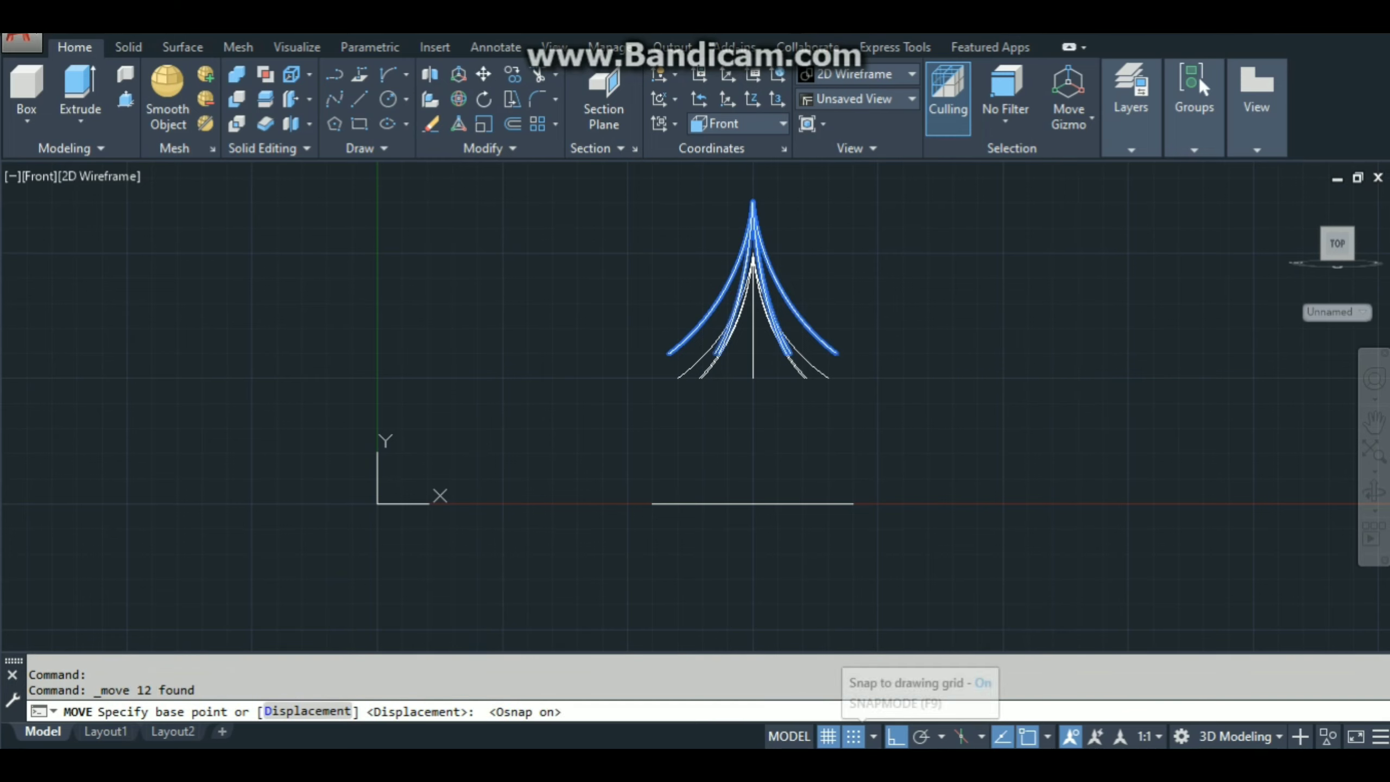
click(753, 202)
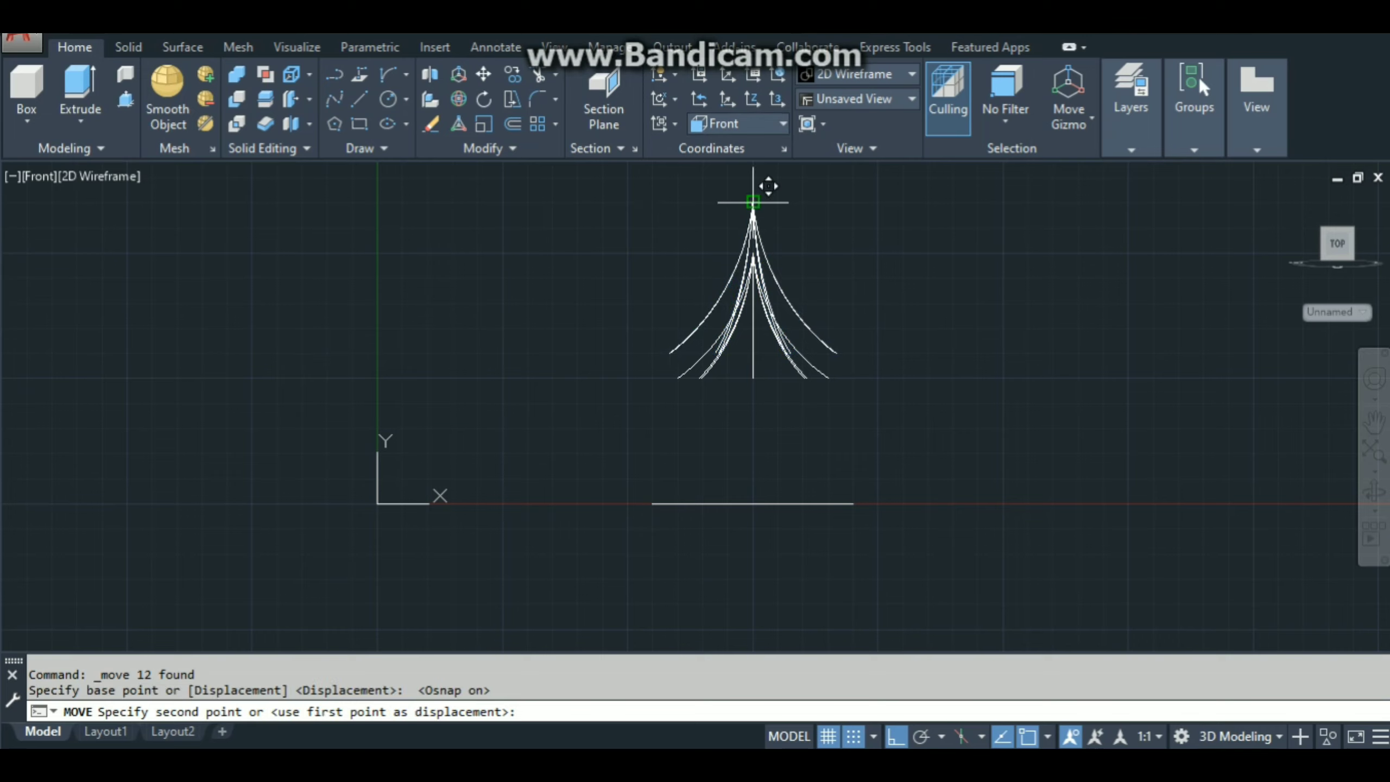
click(755, 253)
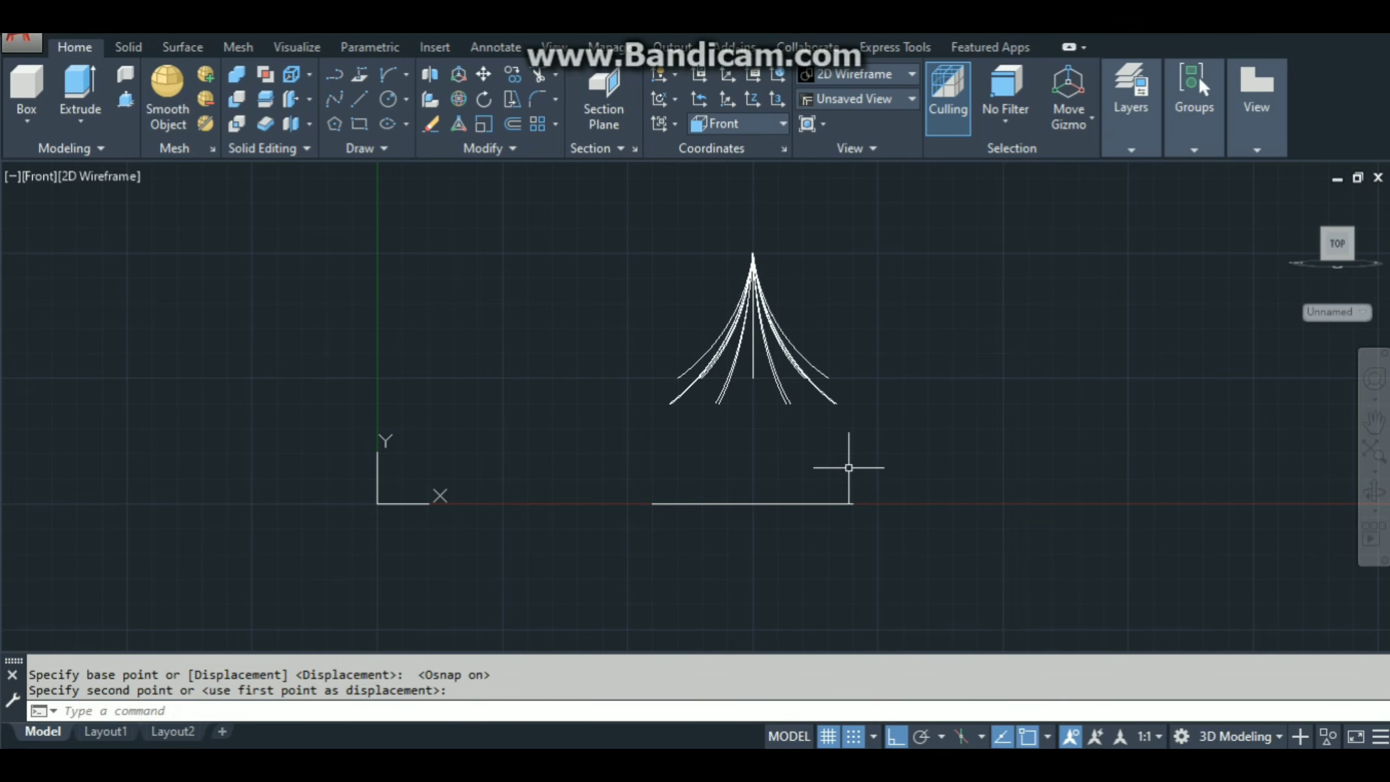
scroll(853, 453, up, 2)
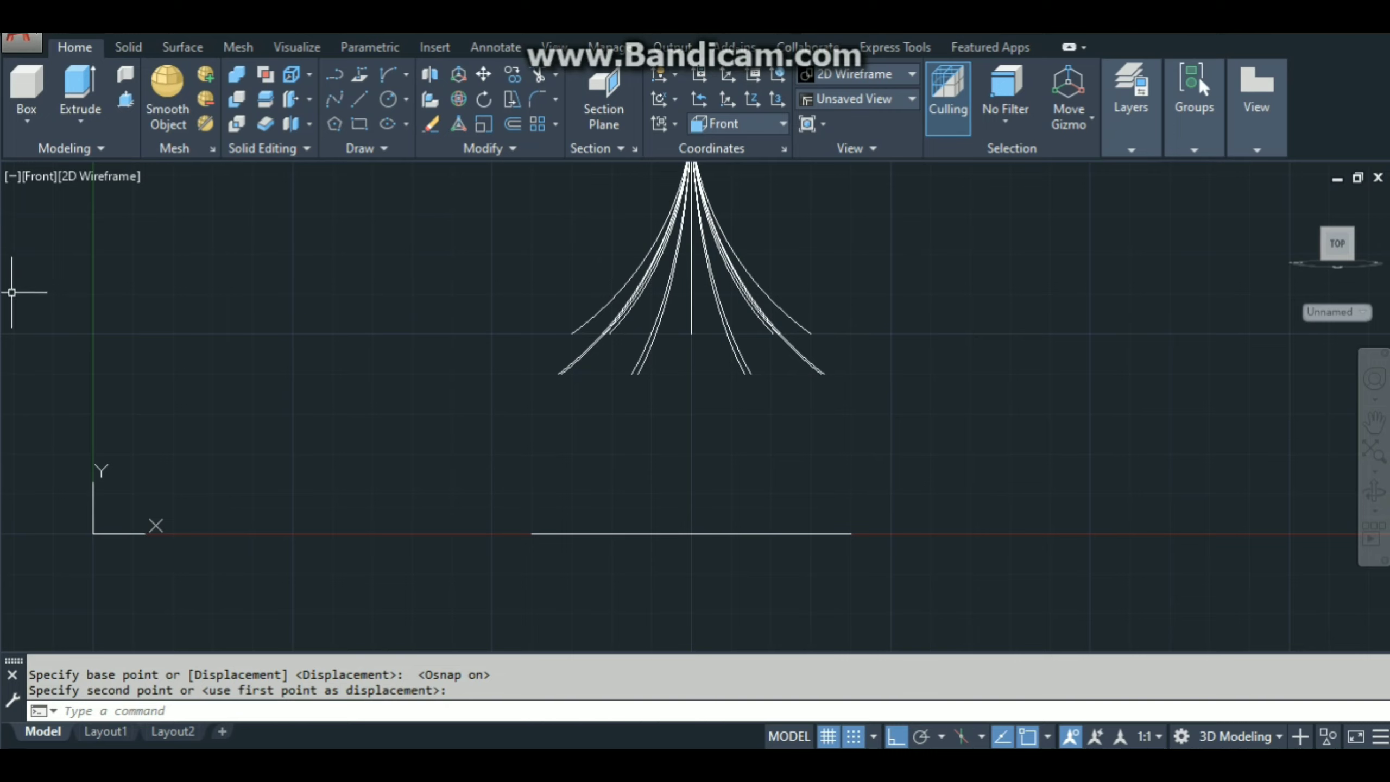
click(39, 175)
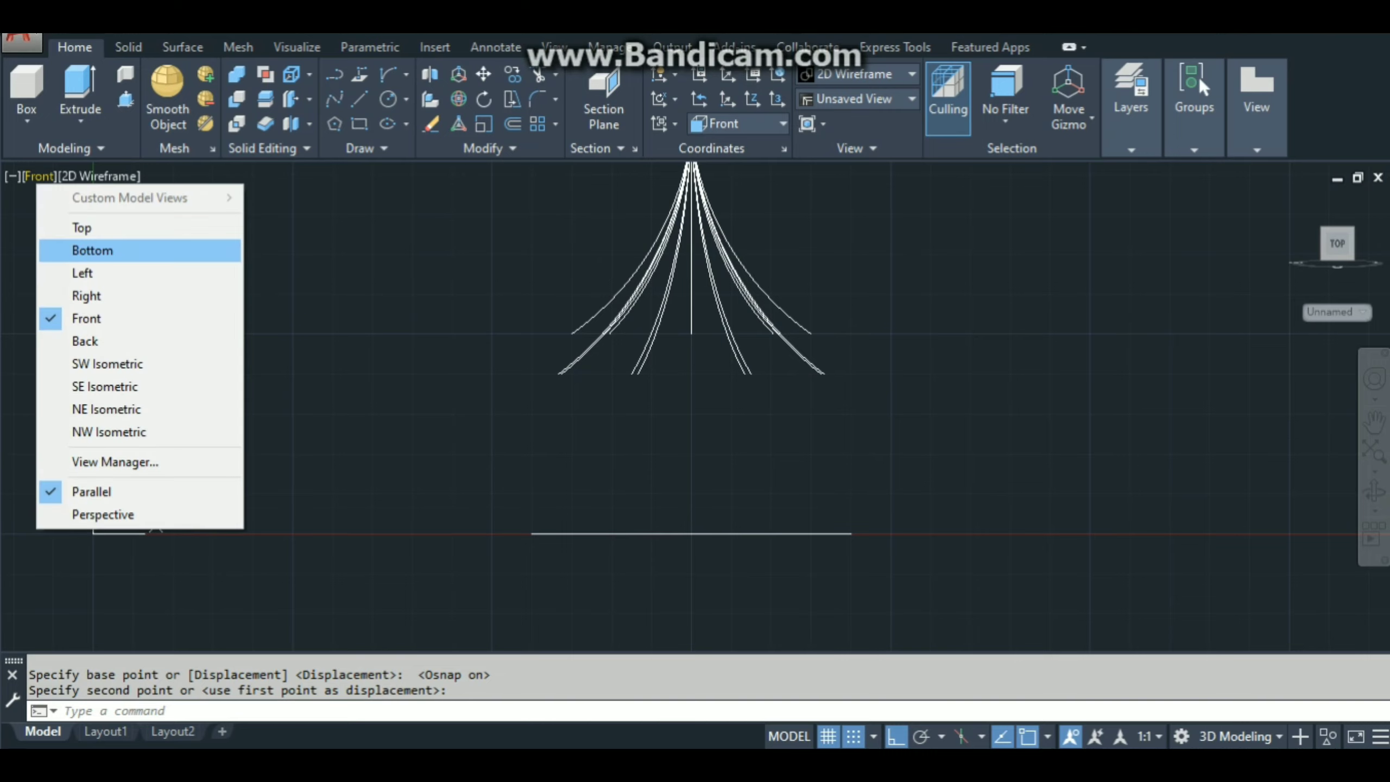
- In the Top view, move both circles off to the left, then turn off Osnap, Ortho and Snap
click(72, 226)
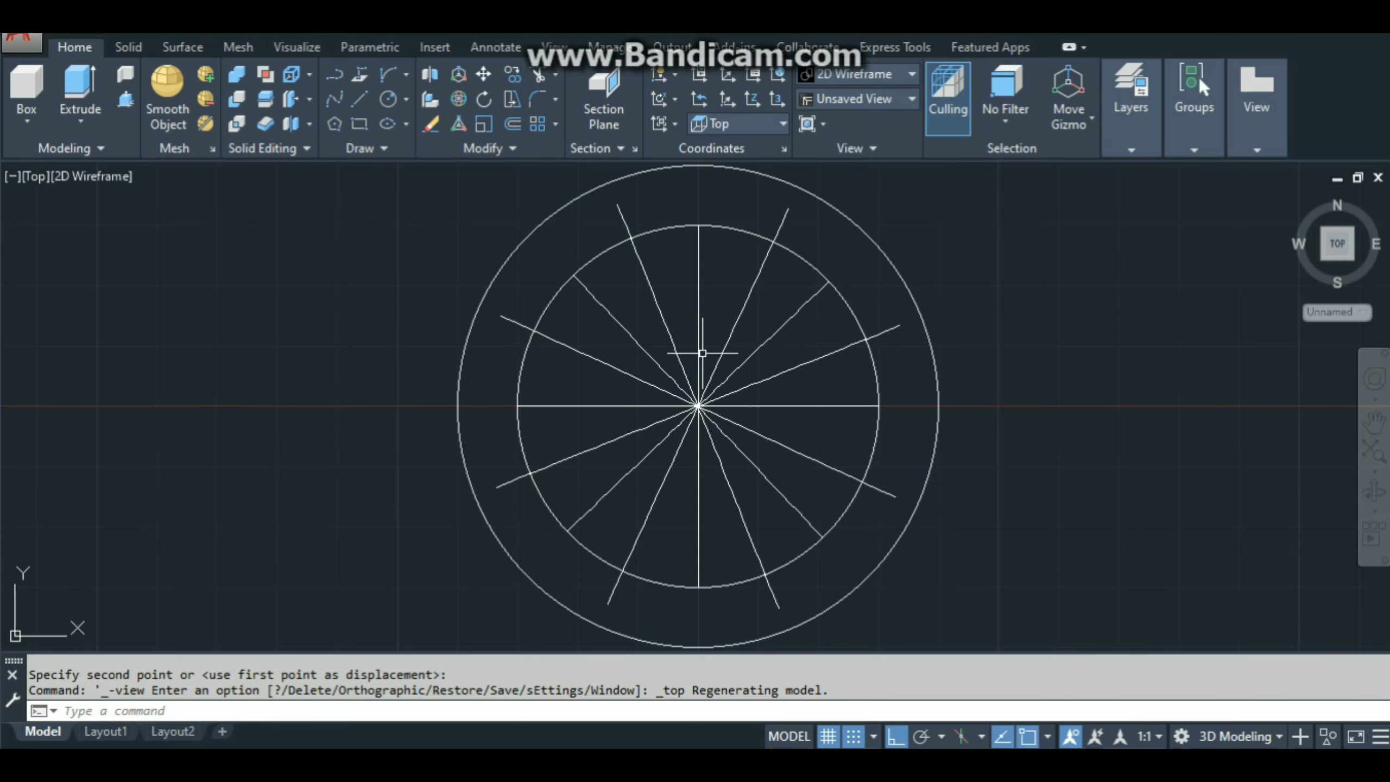
click(978, 473)
click(863, 438)
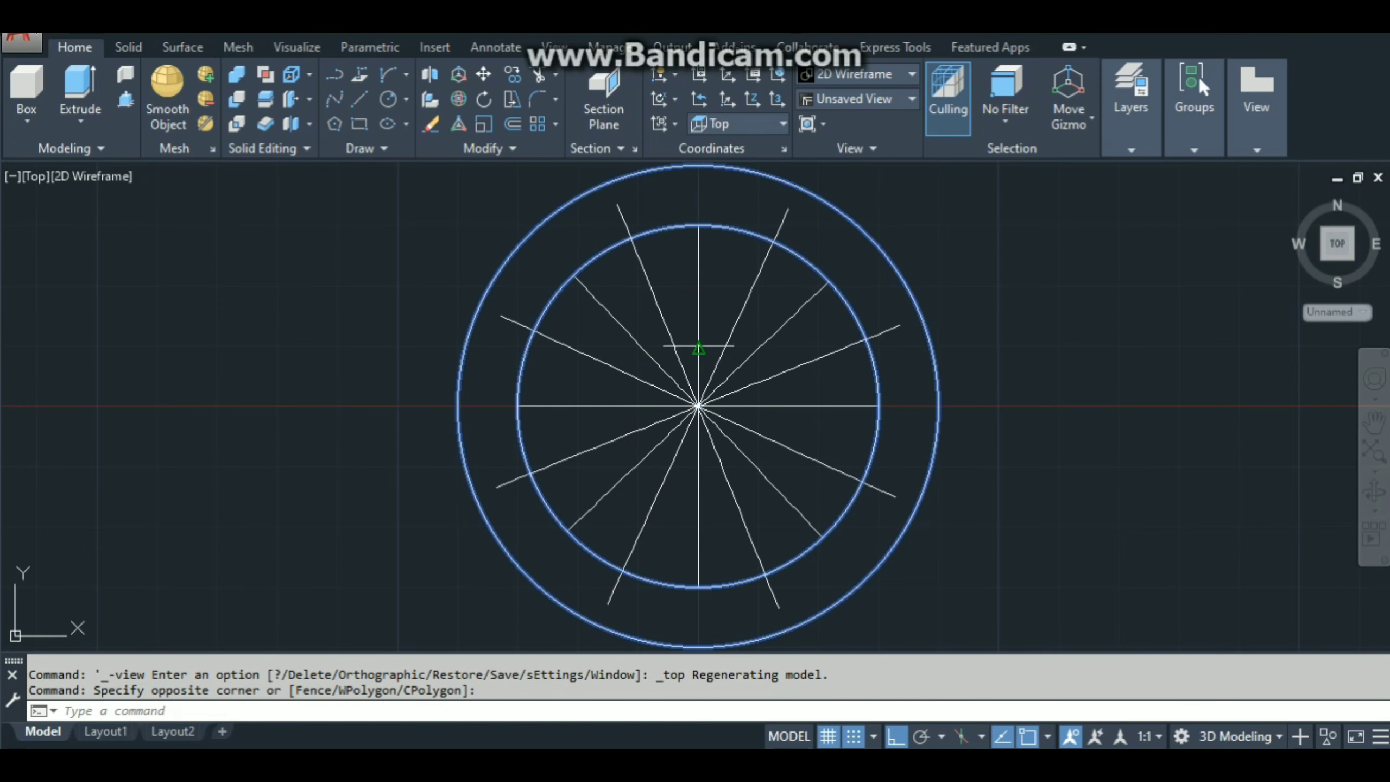
click(483, 73)
click(698, 405)
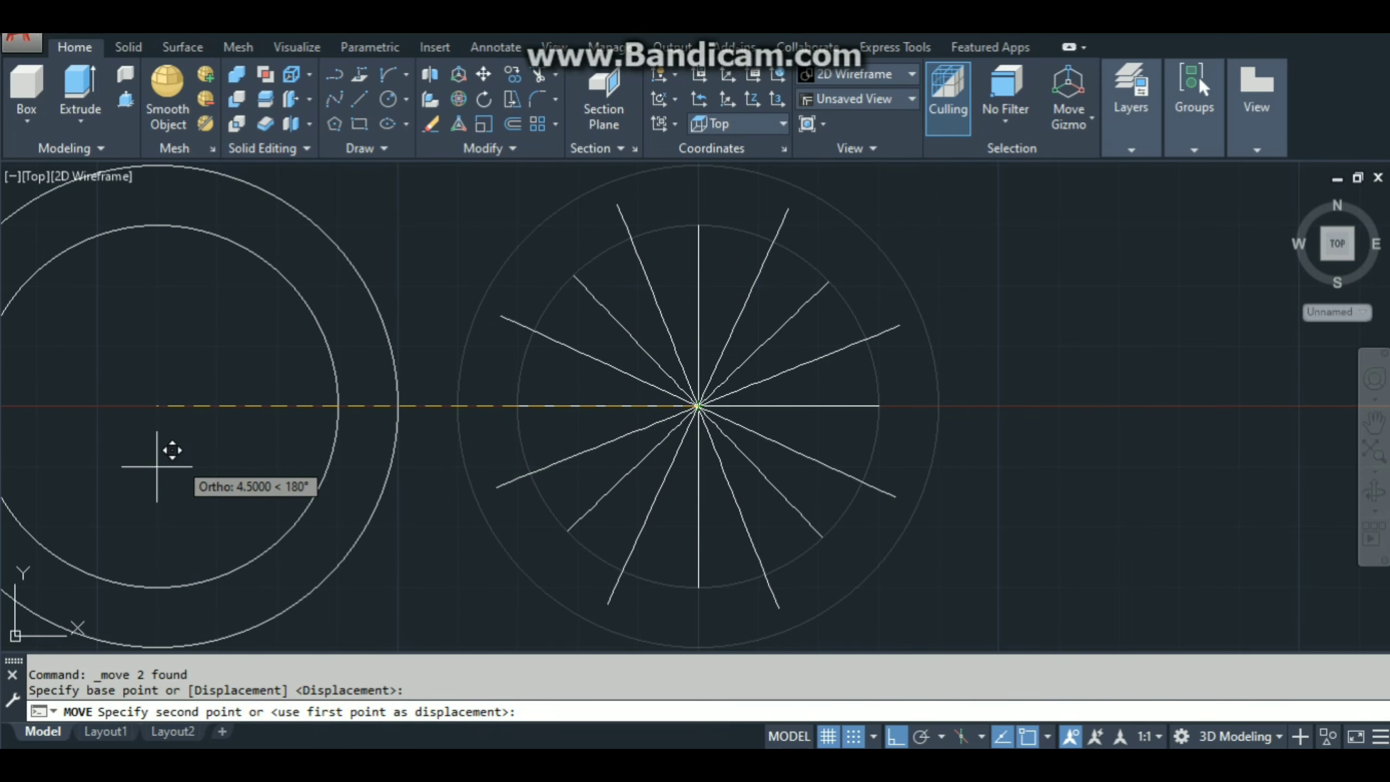
click(162, 459)
key(F3)
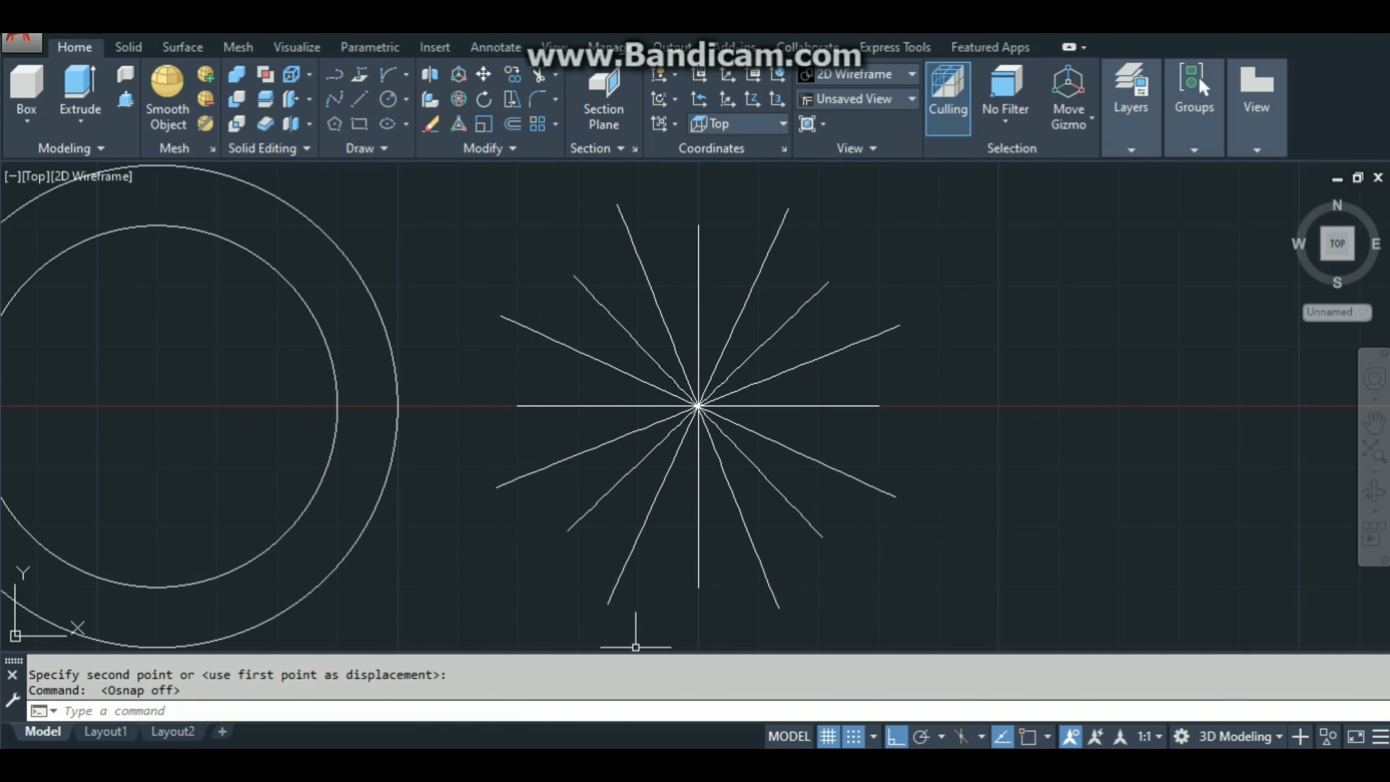
key(F8)
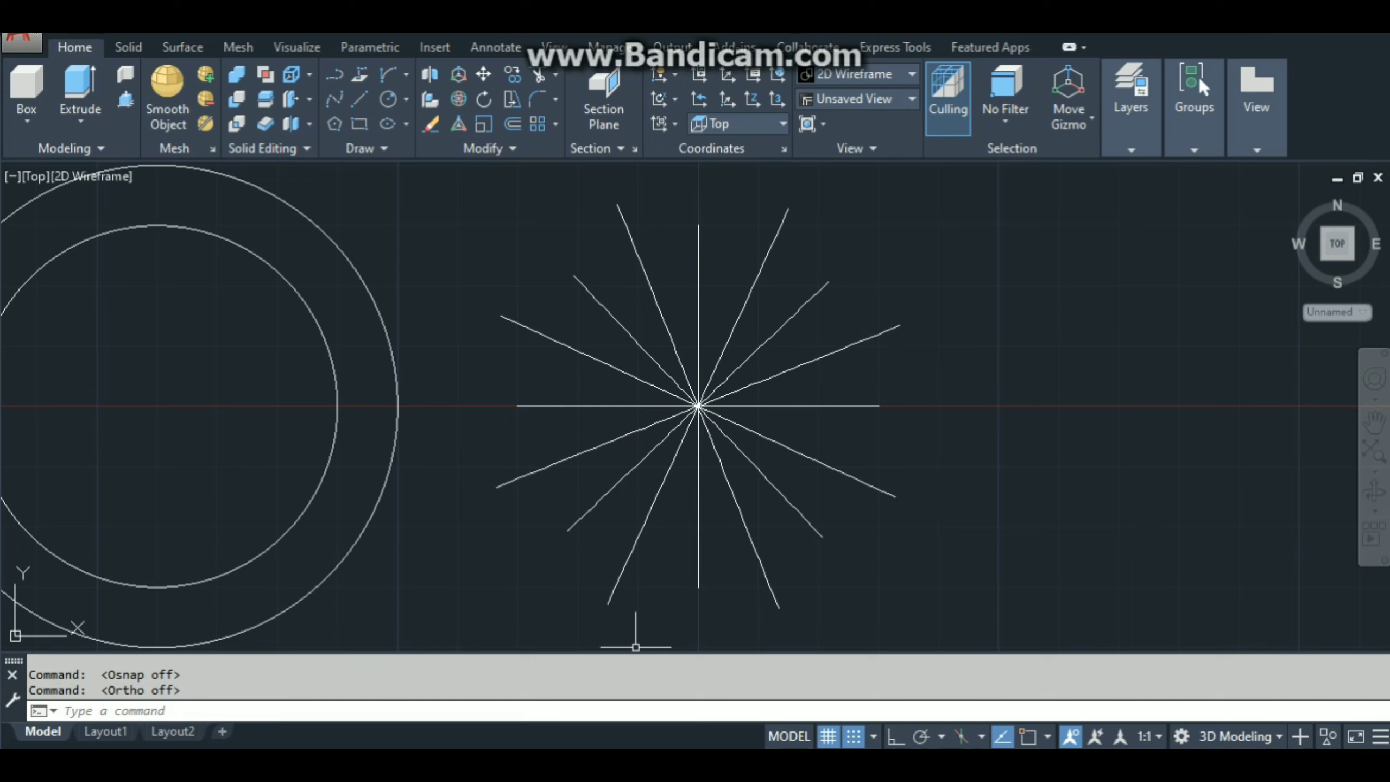
key(F9)
- Start a loft and pick the lower arcs from the left horizontal round to the vertical
click(182, 46)
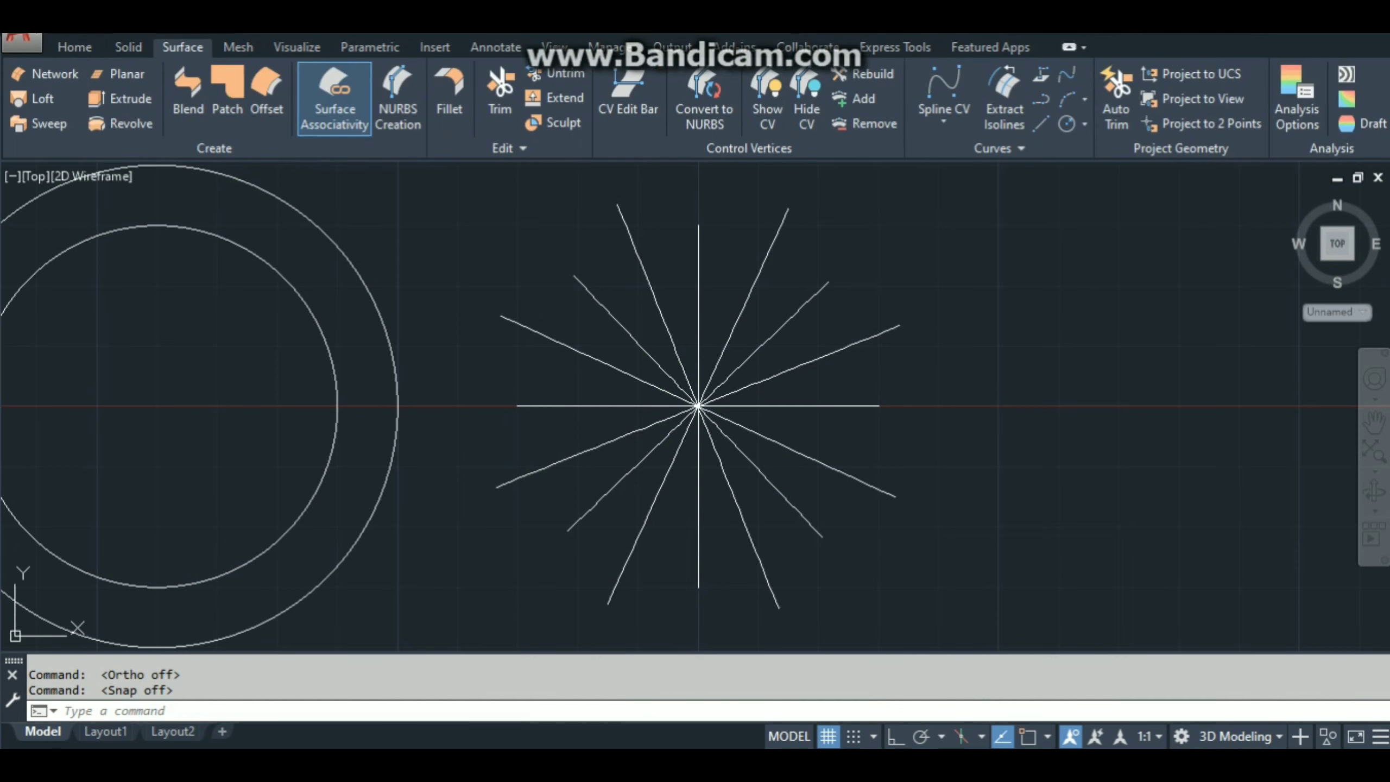
click(38, 99)
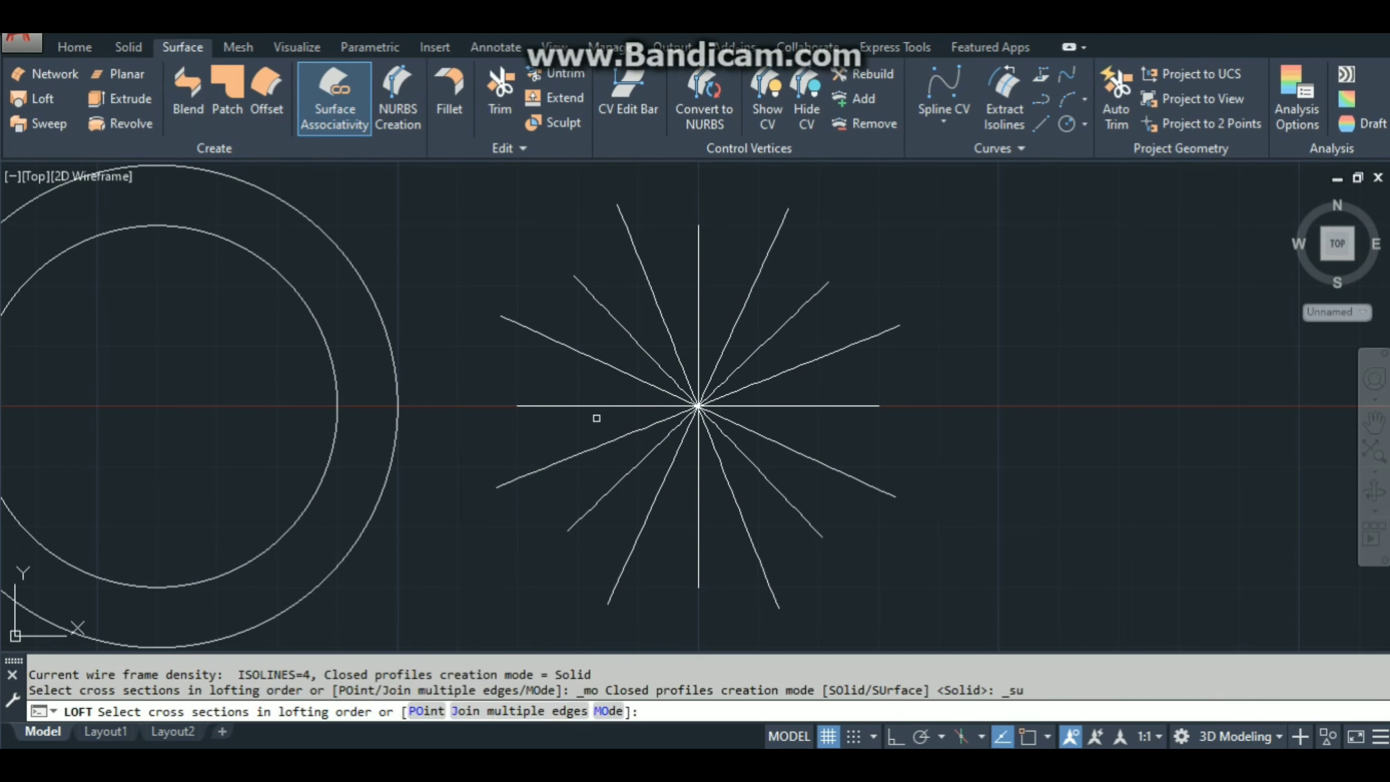
click(585, 405)
click(592, 446)
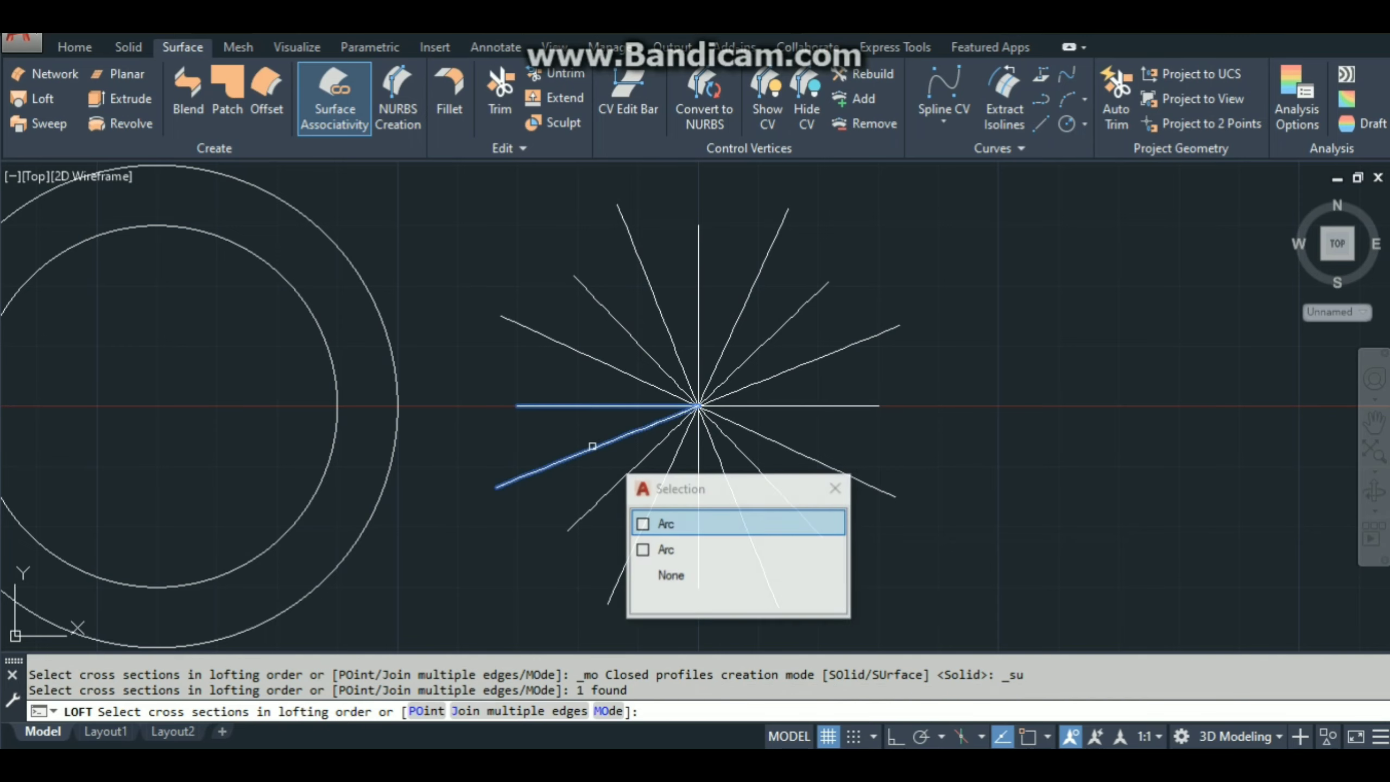
click(835, 487)
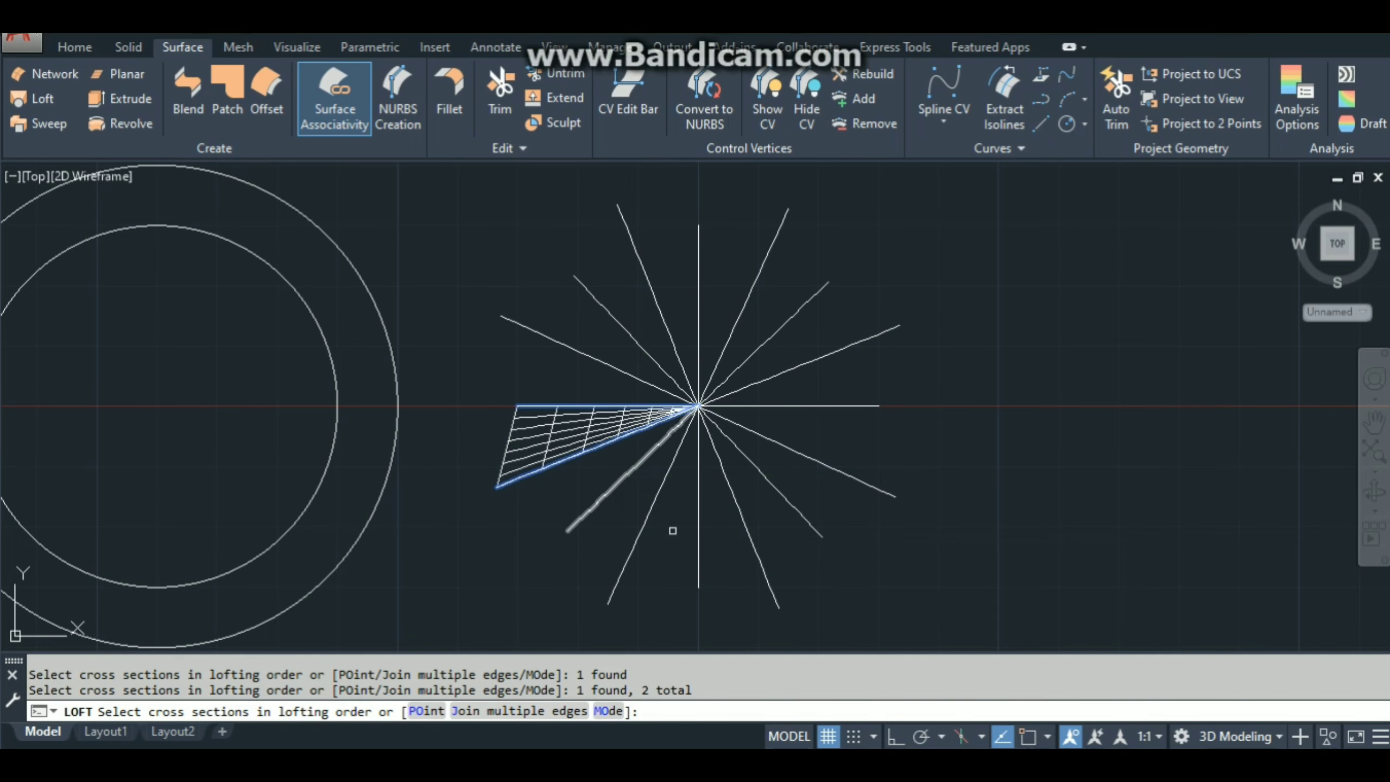
click(601, 495)
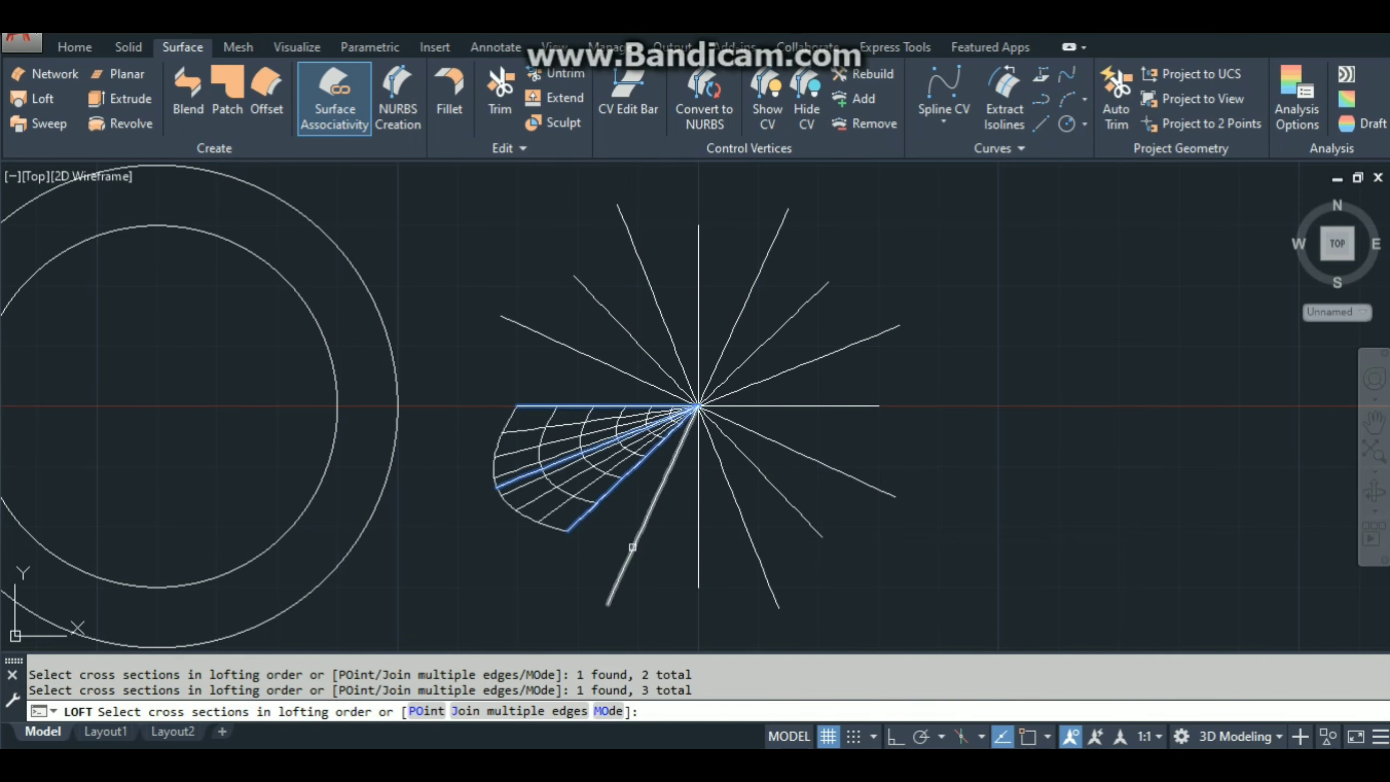
click(630, 555)
click(705, 539)
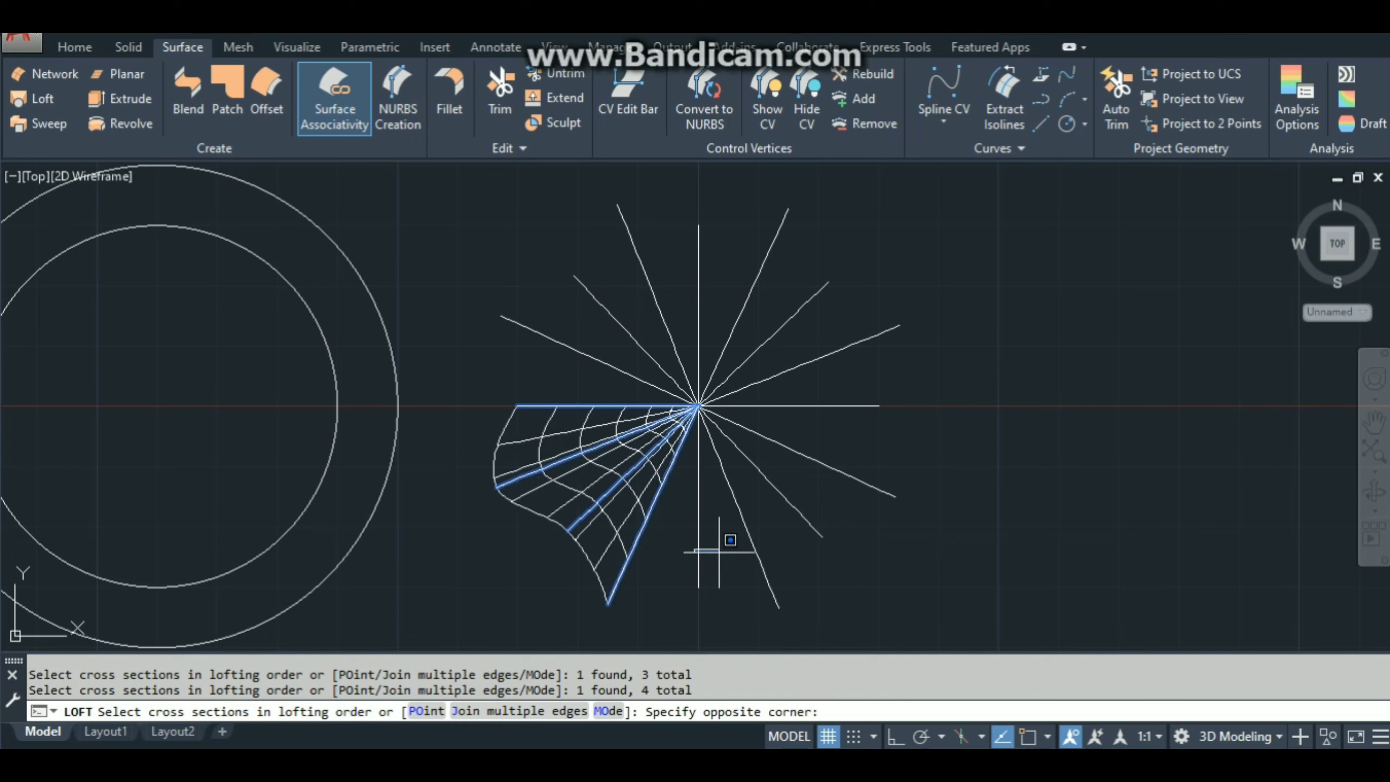
click(711, 525)
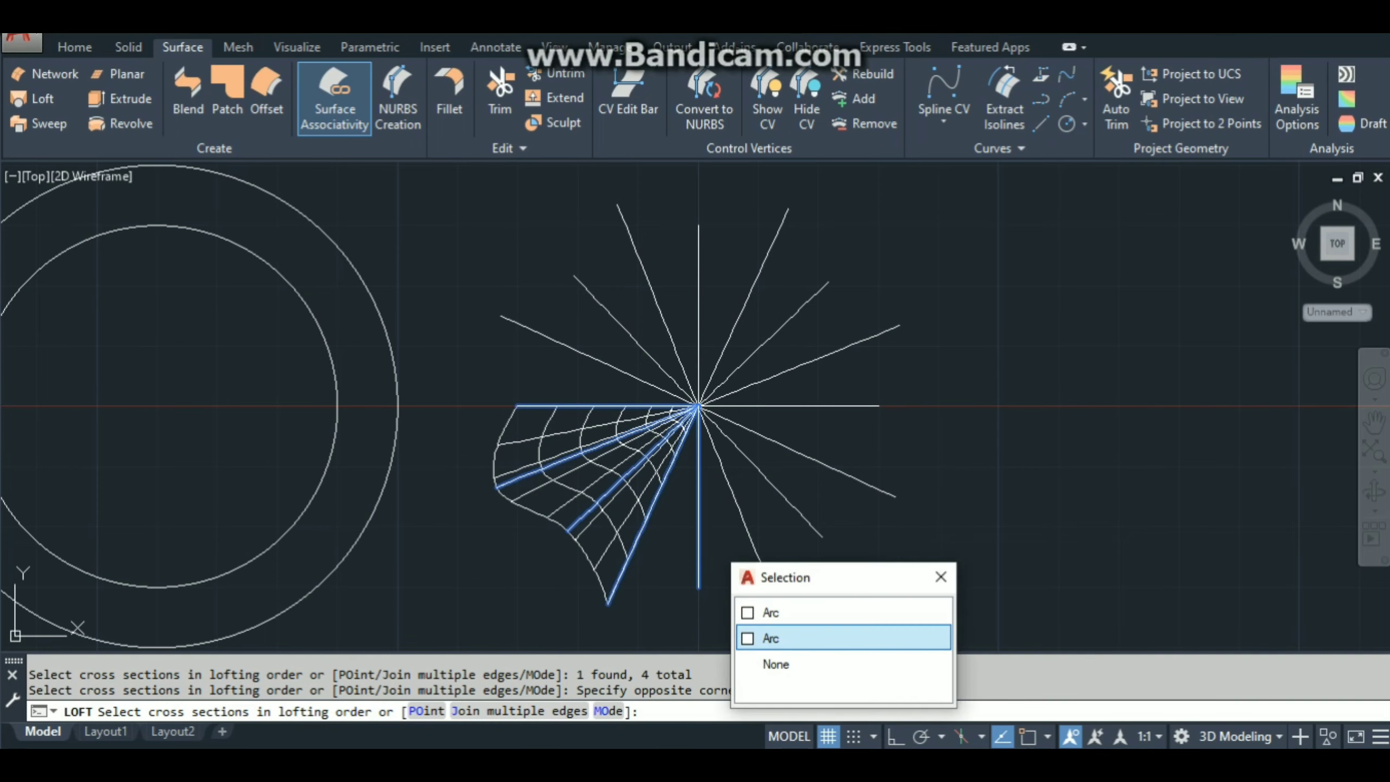
click(767, 608)
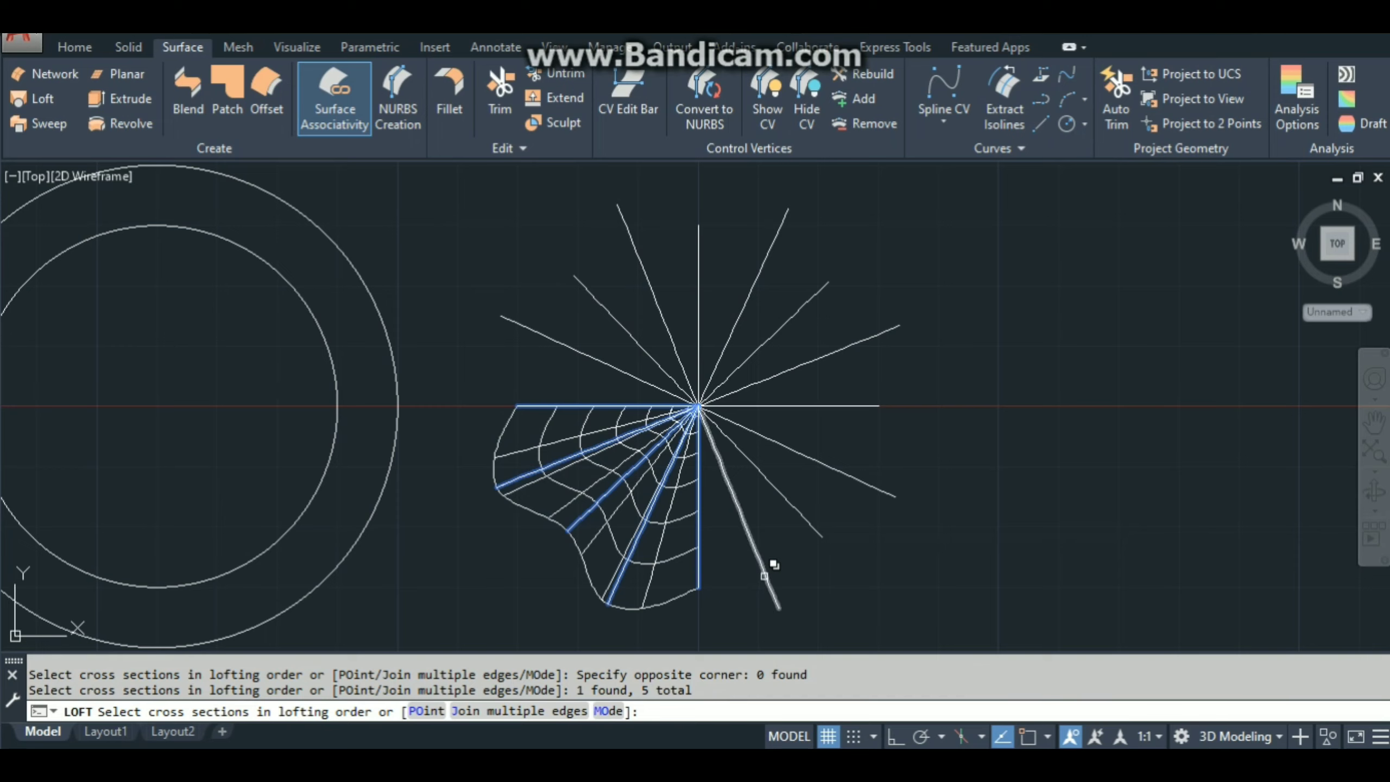
- Pick the remaining lower-right arcs through the rightmost horizontal and create the loft
click(768, 582)
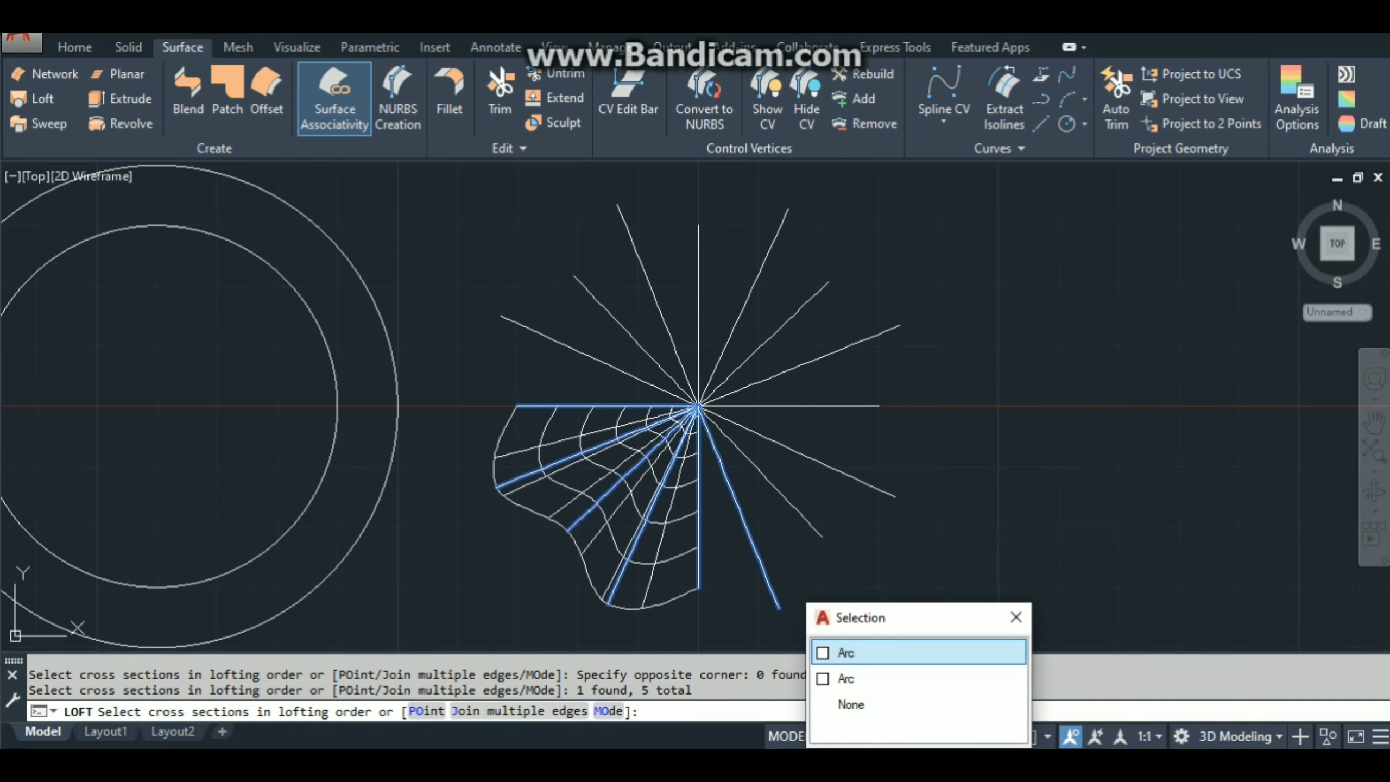
click(1015, 616)
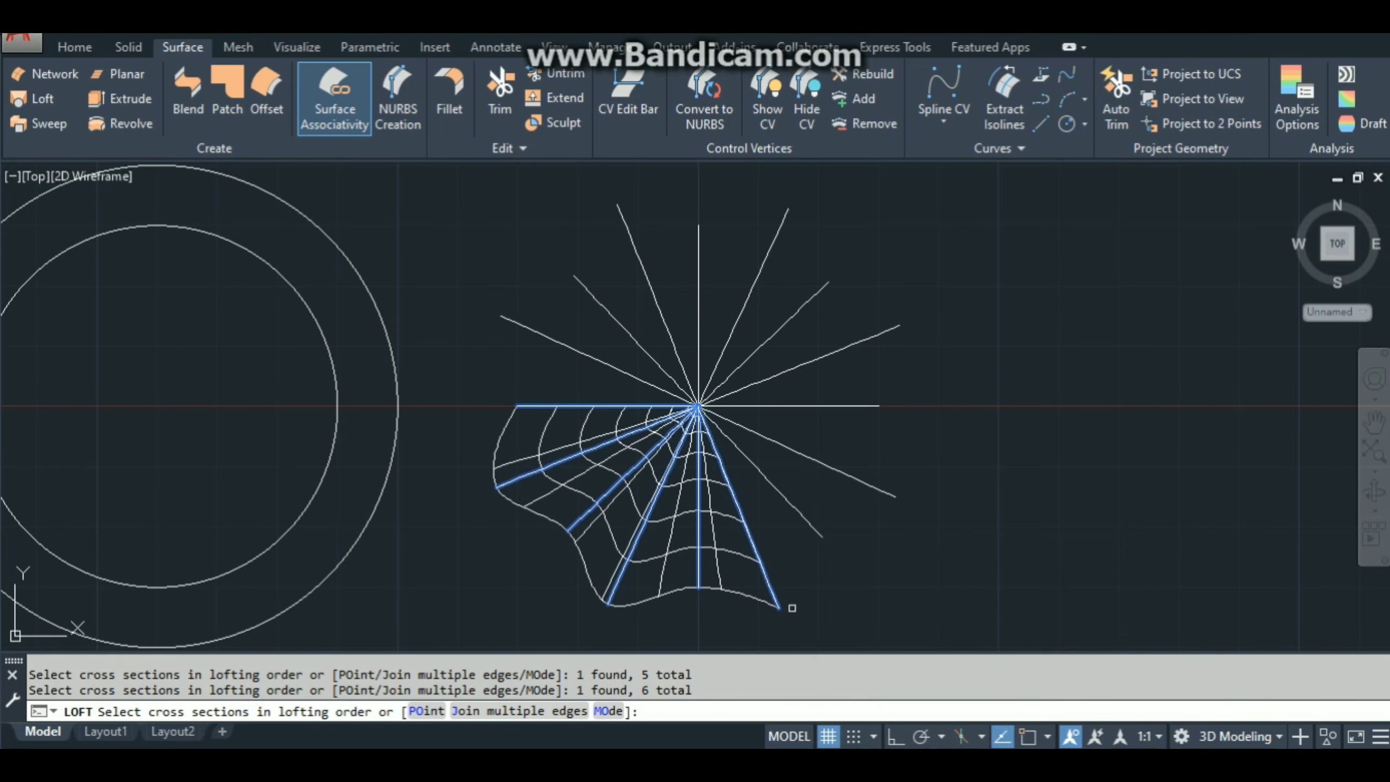
click(815, 523)
click(803, 525)
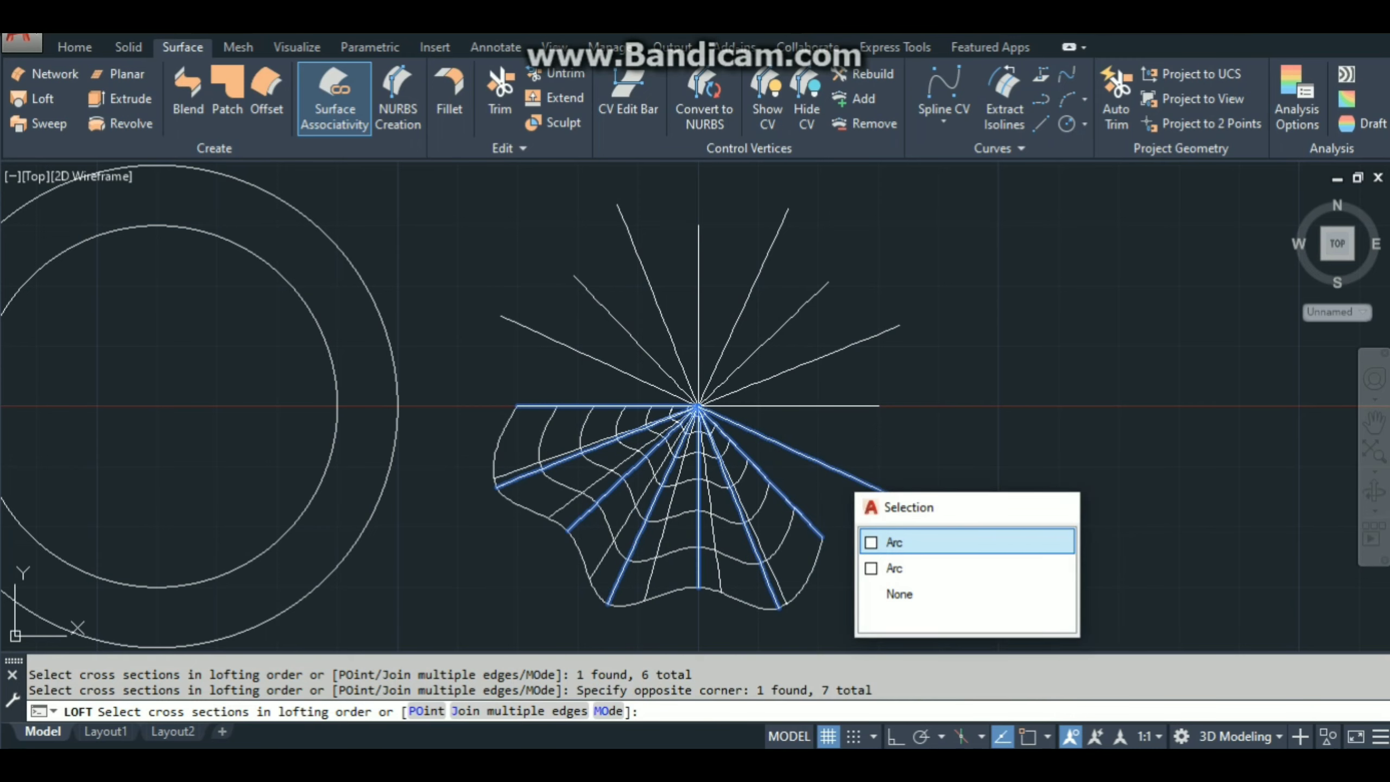
click(892, 543)
click(873, 404)
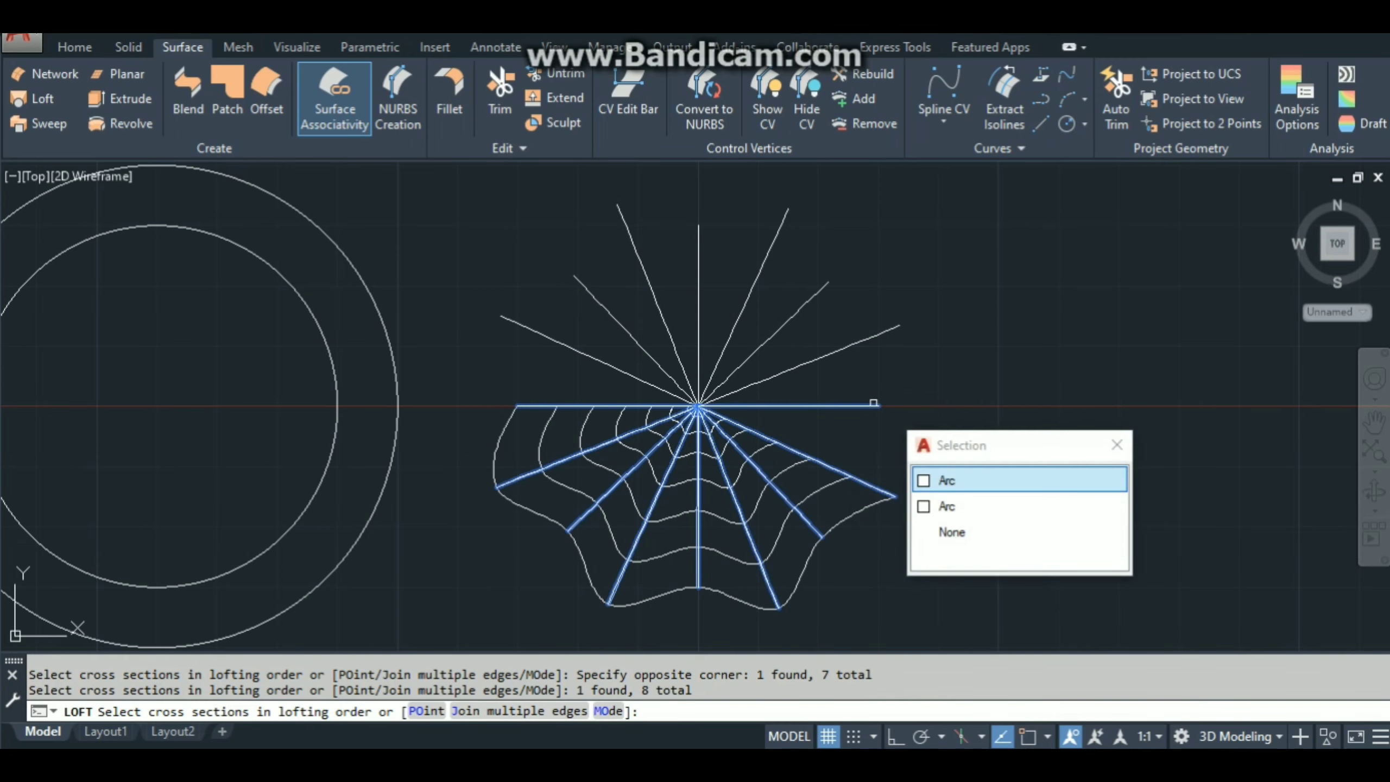
click(876, 403)
click(895, 425)
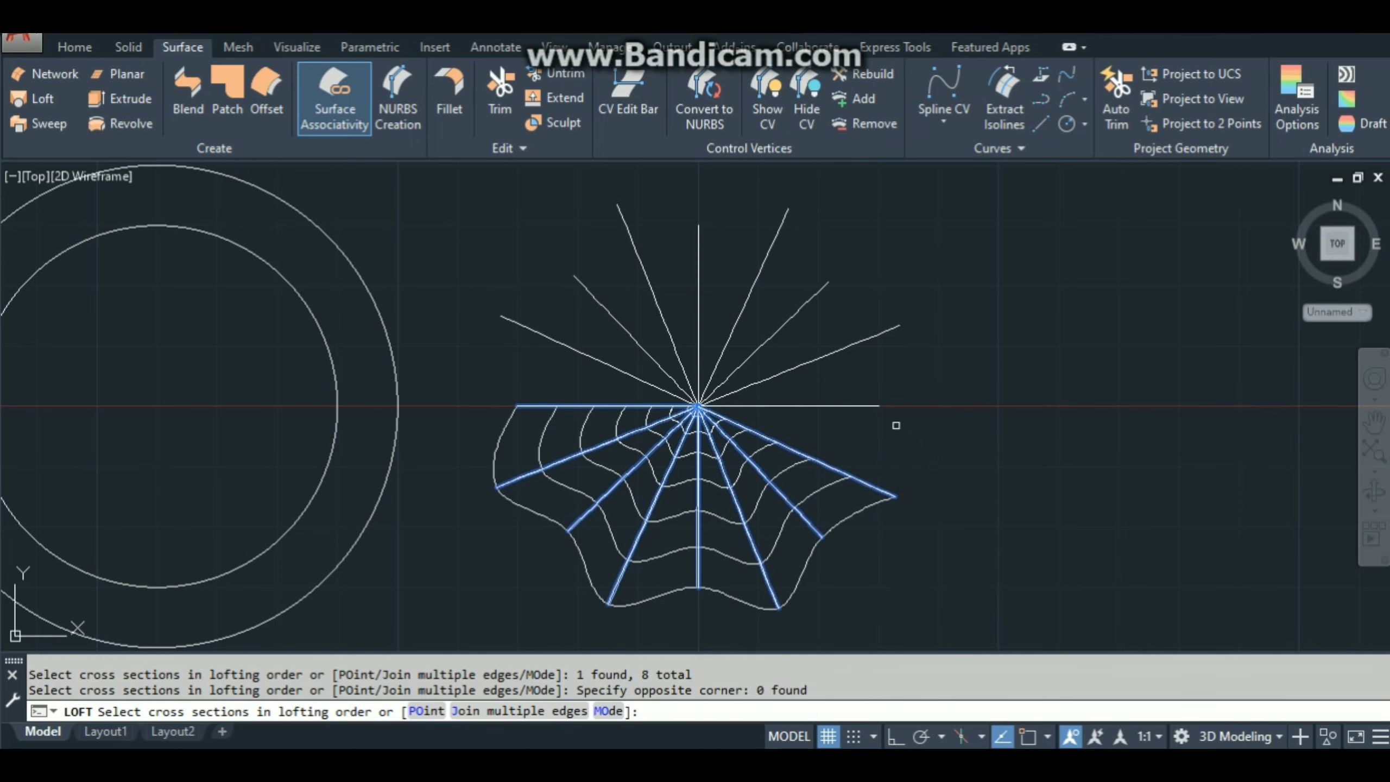
click(870, 401)
click(930, 485)
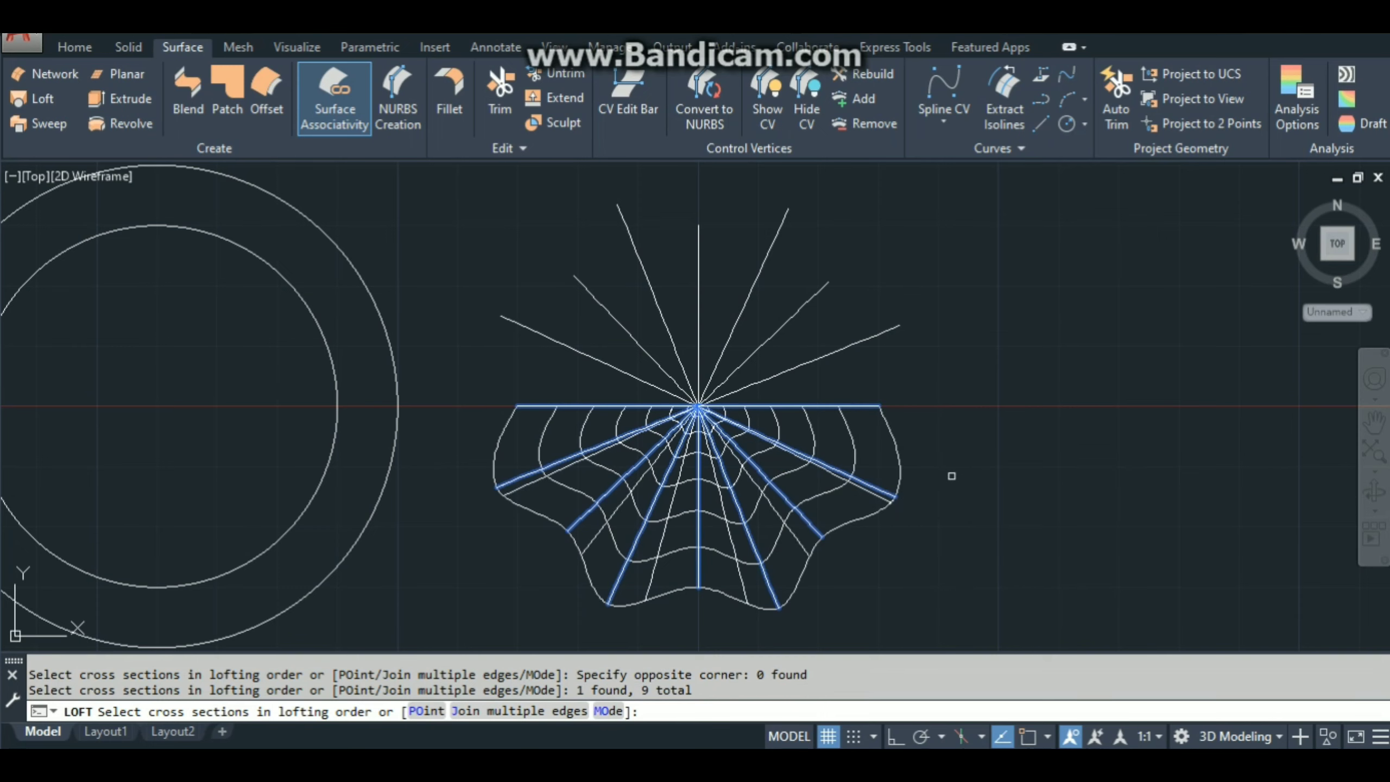
key(Return)
key(Return)
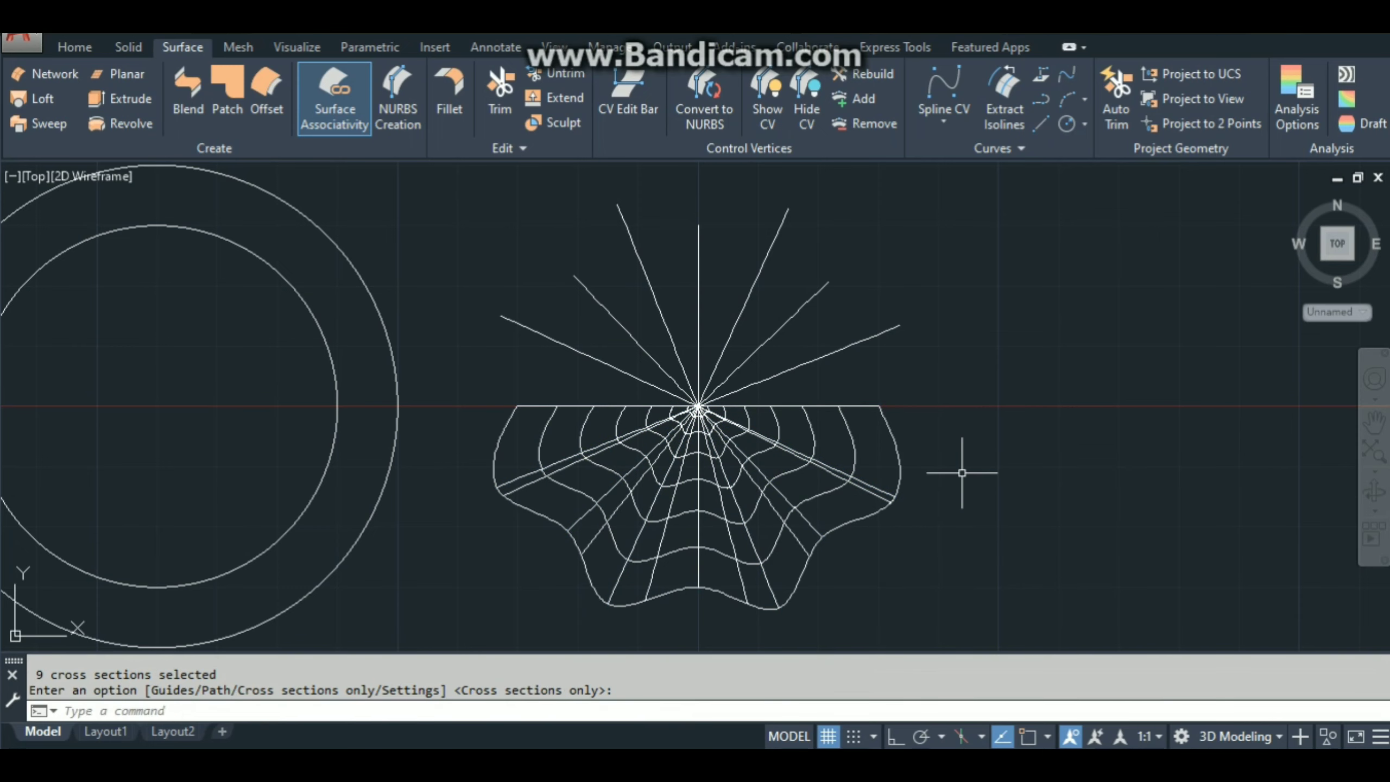
- Switch to the Conceptual visual style, check the Front view, and return to Top
click(93, 176)
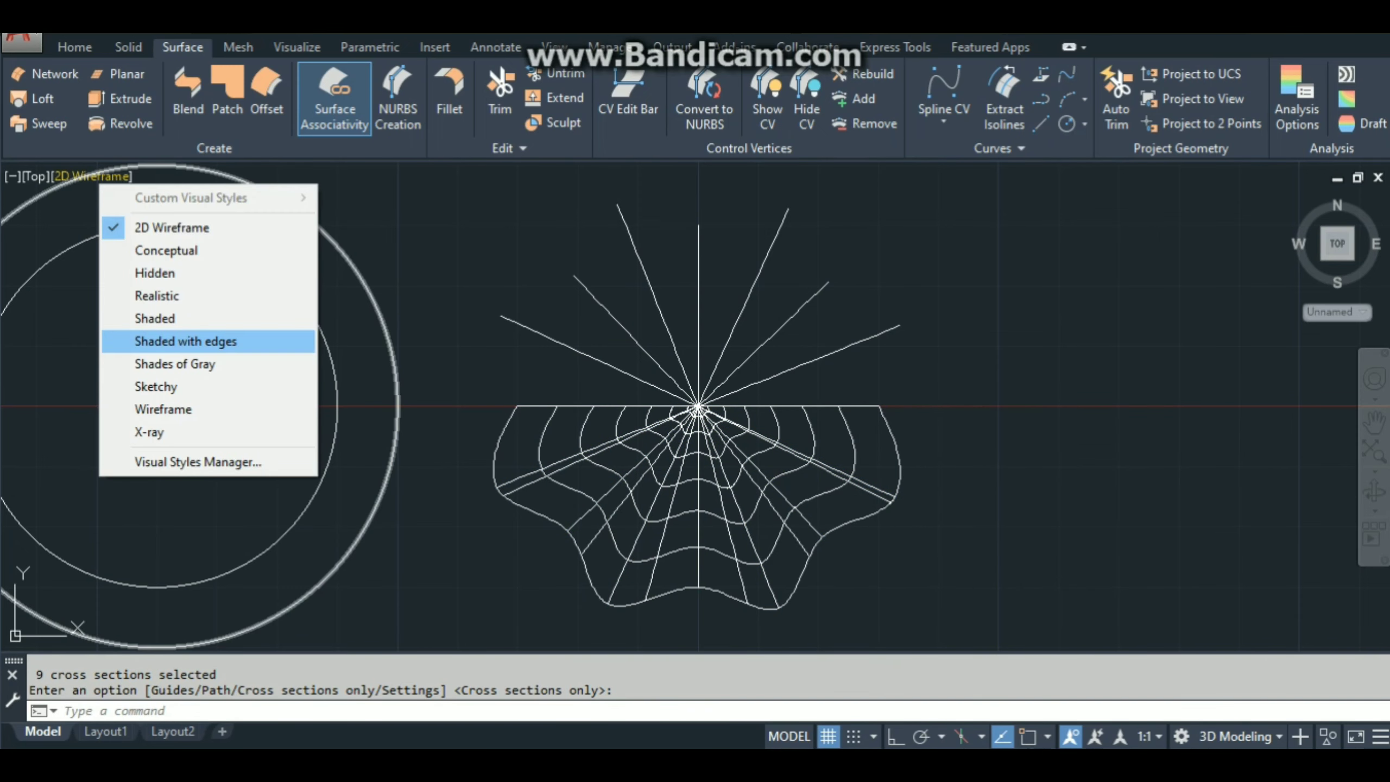
click(165, 250)
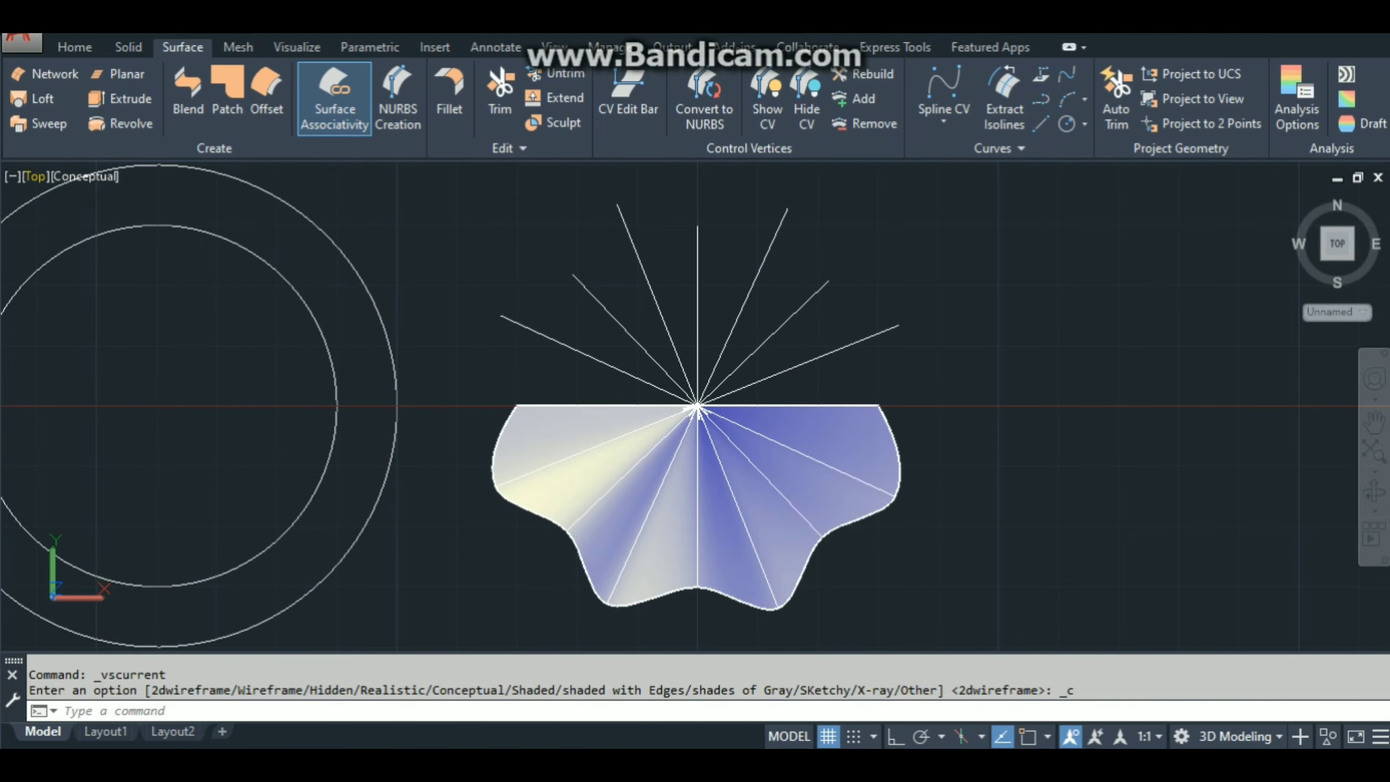
click(34, 176)
click(60, 316)
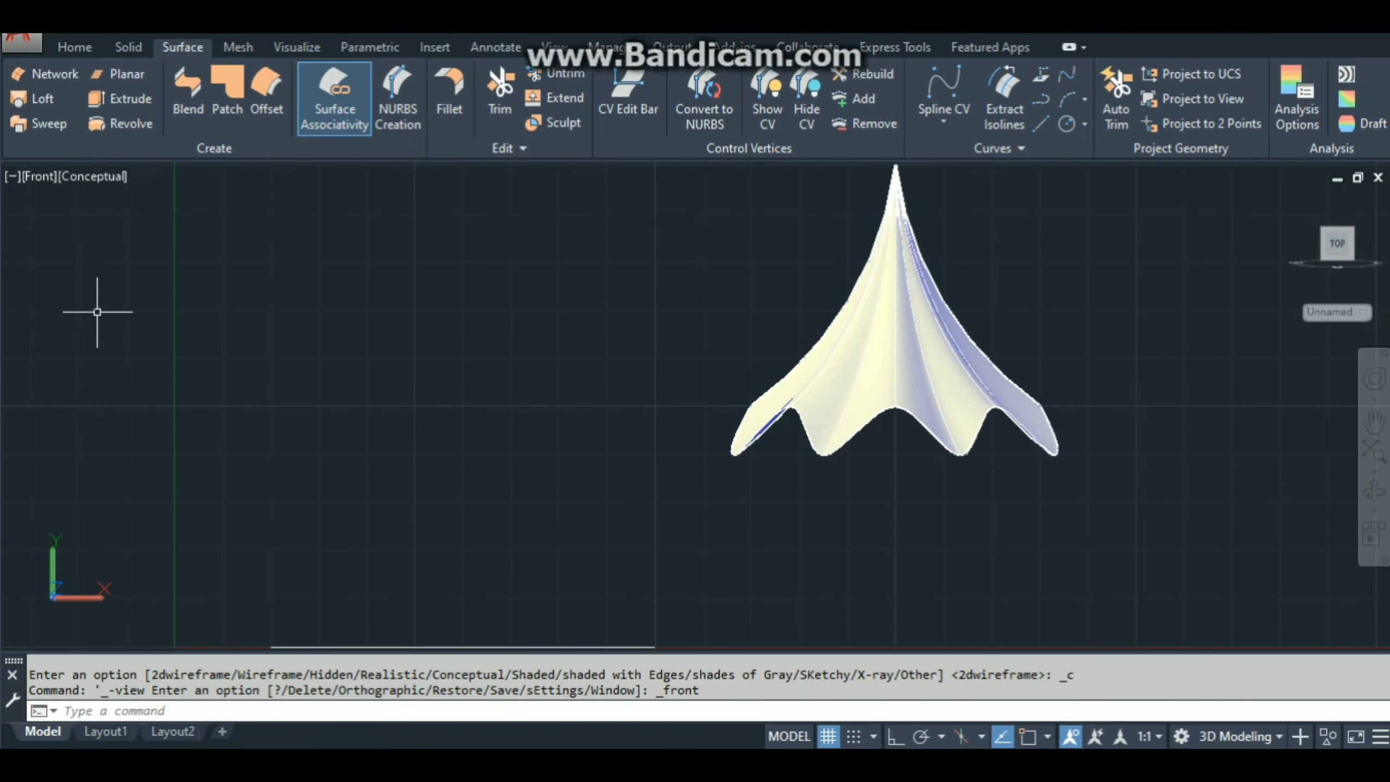
click(38, 176)
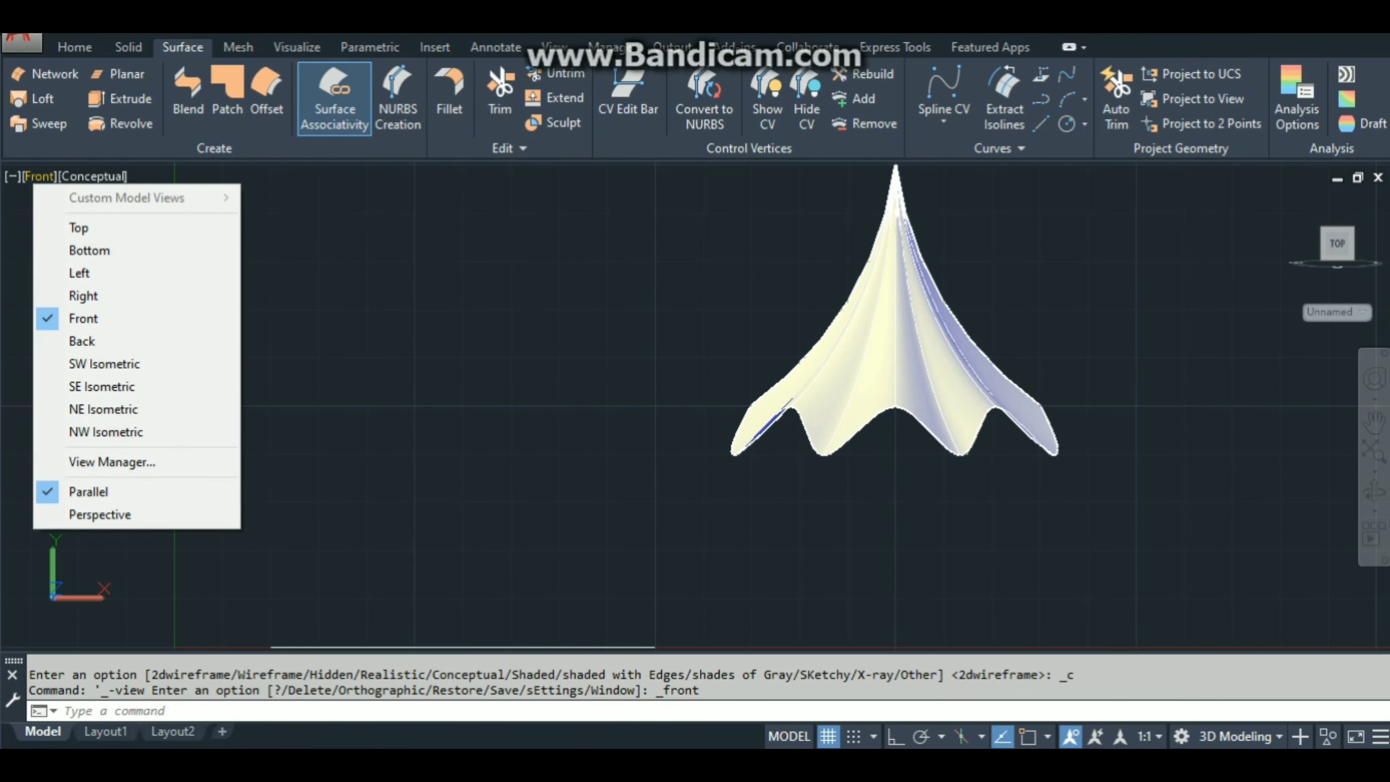
click(78, 228)
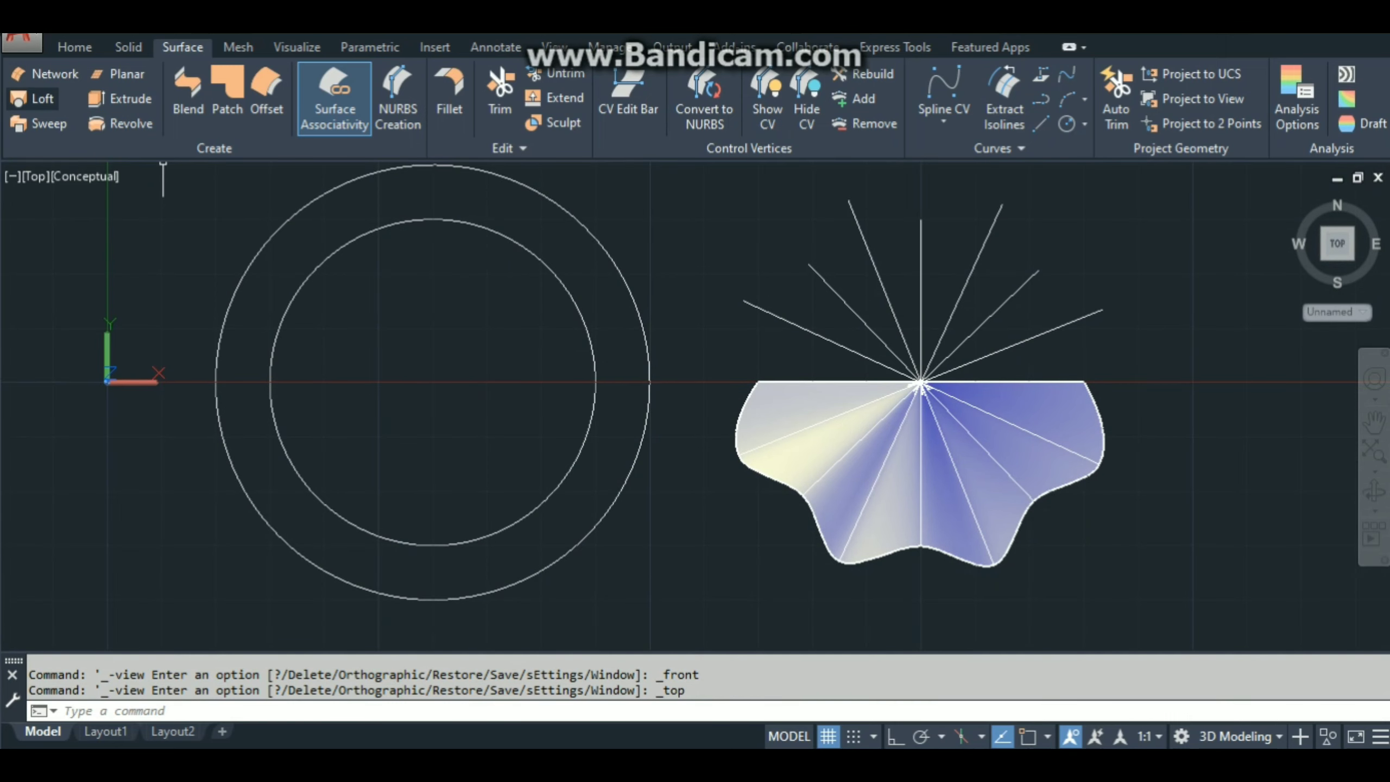
- Start a second surface loft and pick the upper-left arcs up to the vertical arc
click(42, 99)
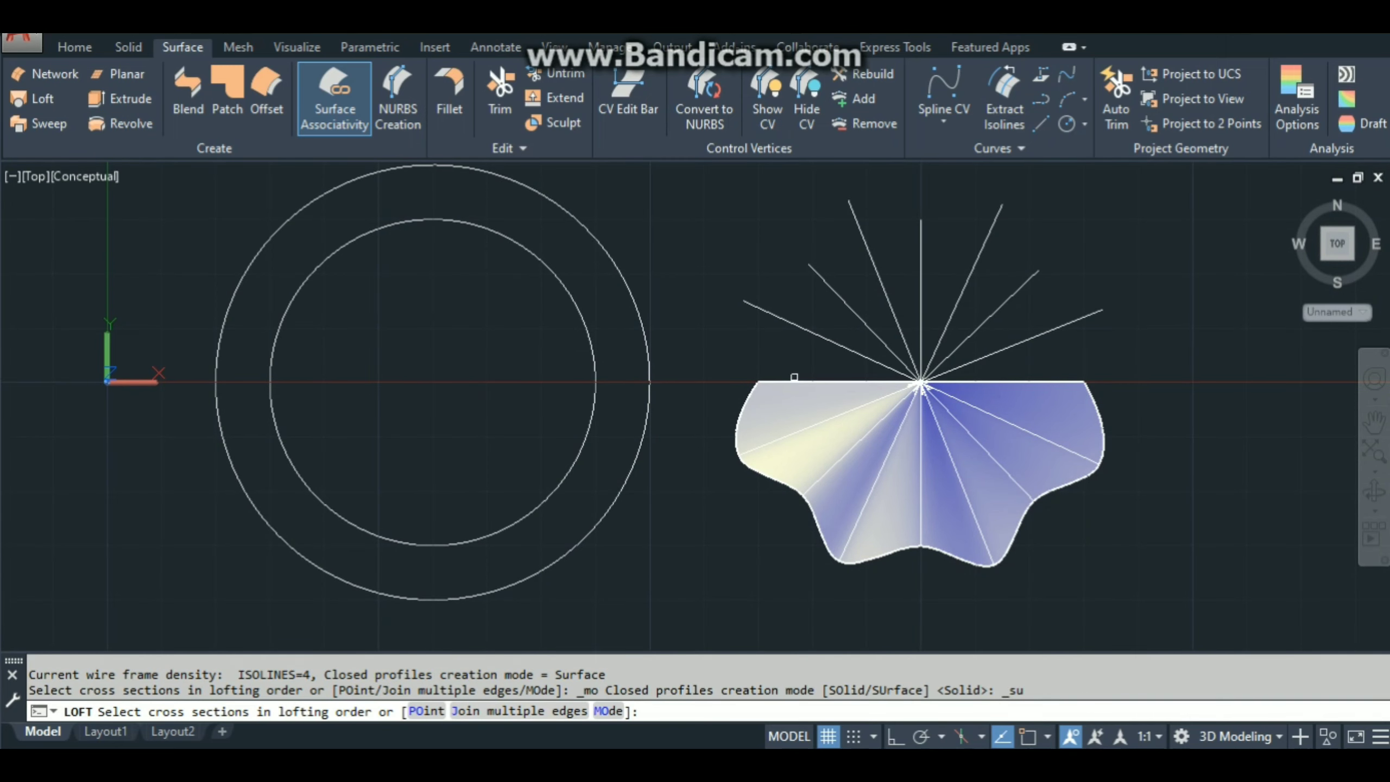
click(804, 374)
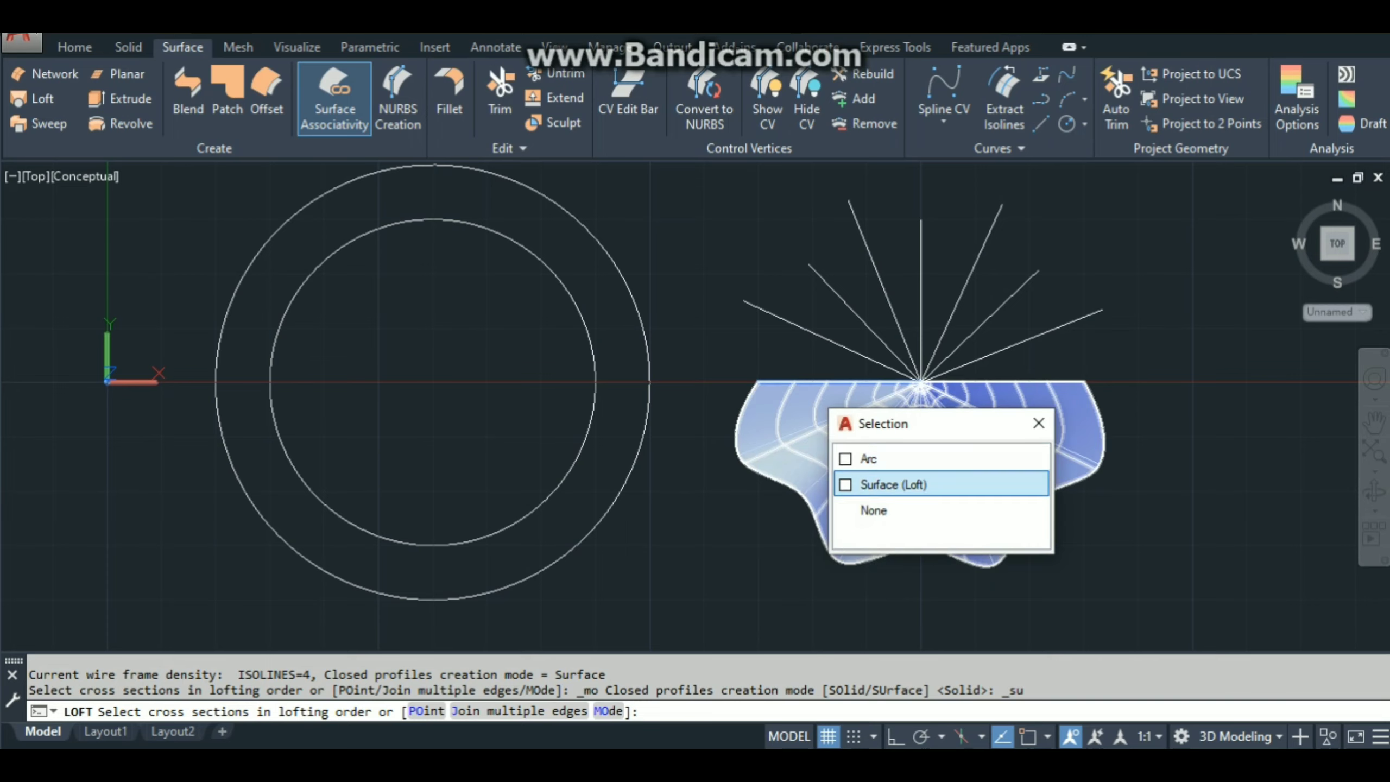
click(855, 457)
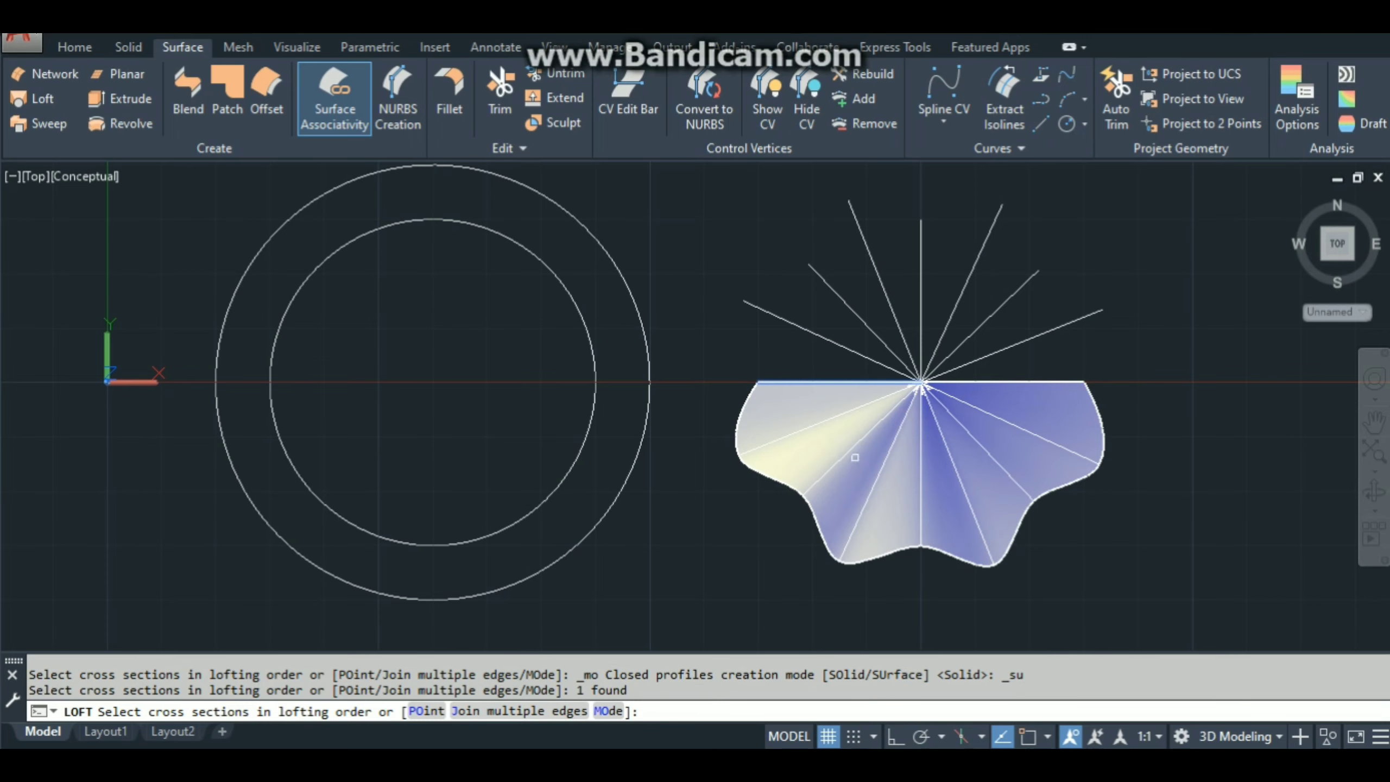
click(807, 333)
click(795, 326)
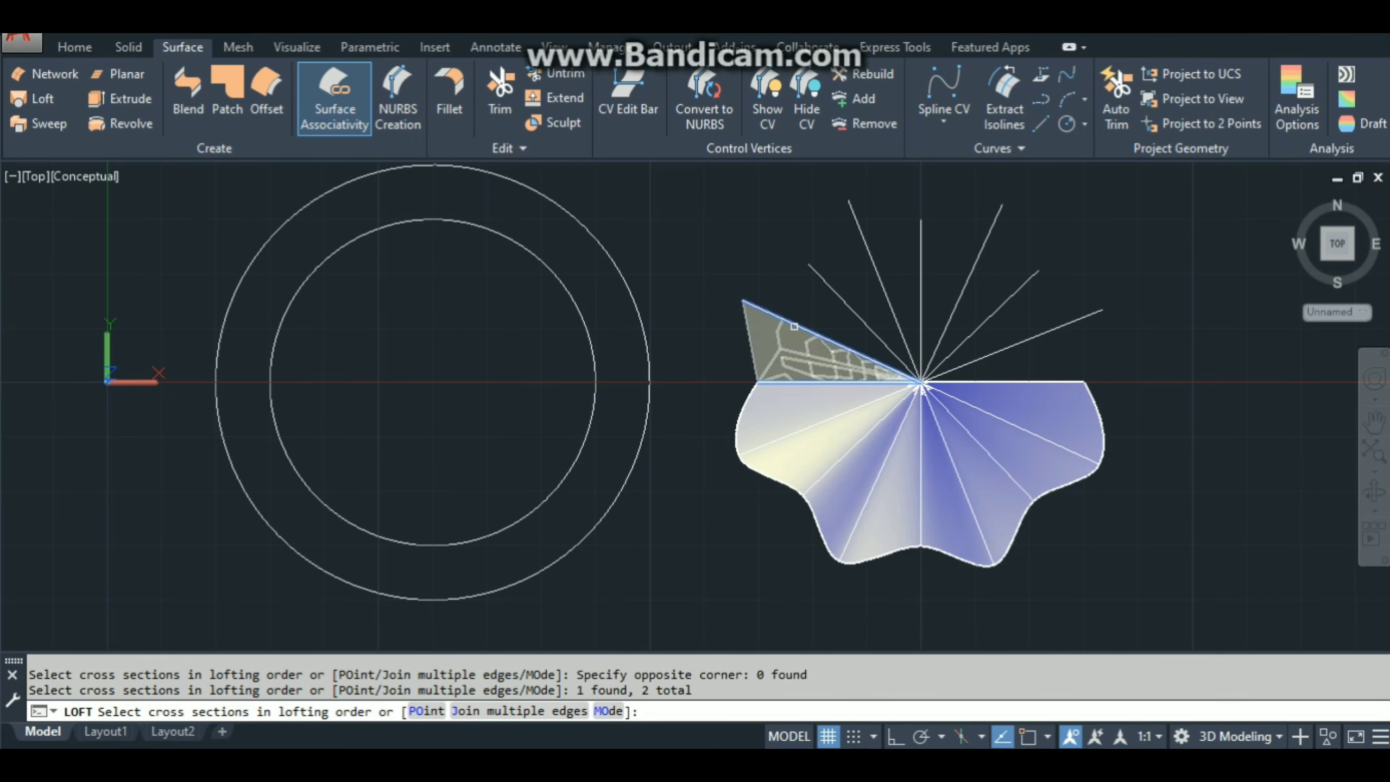
click(837, 270)
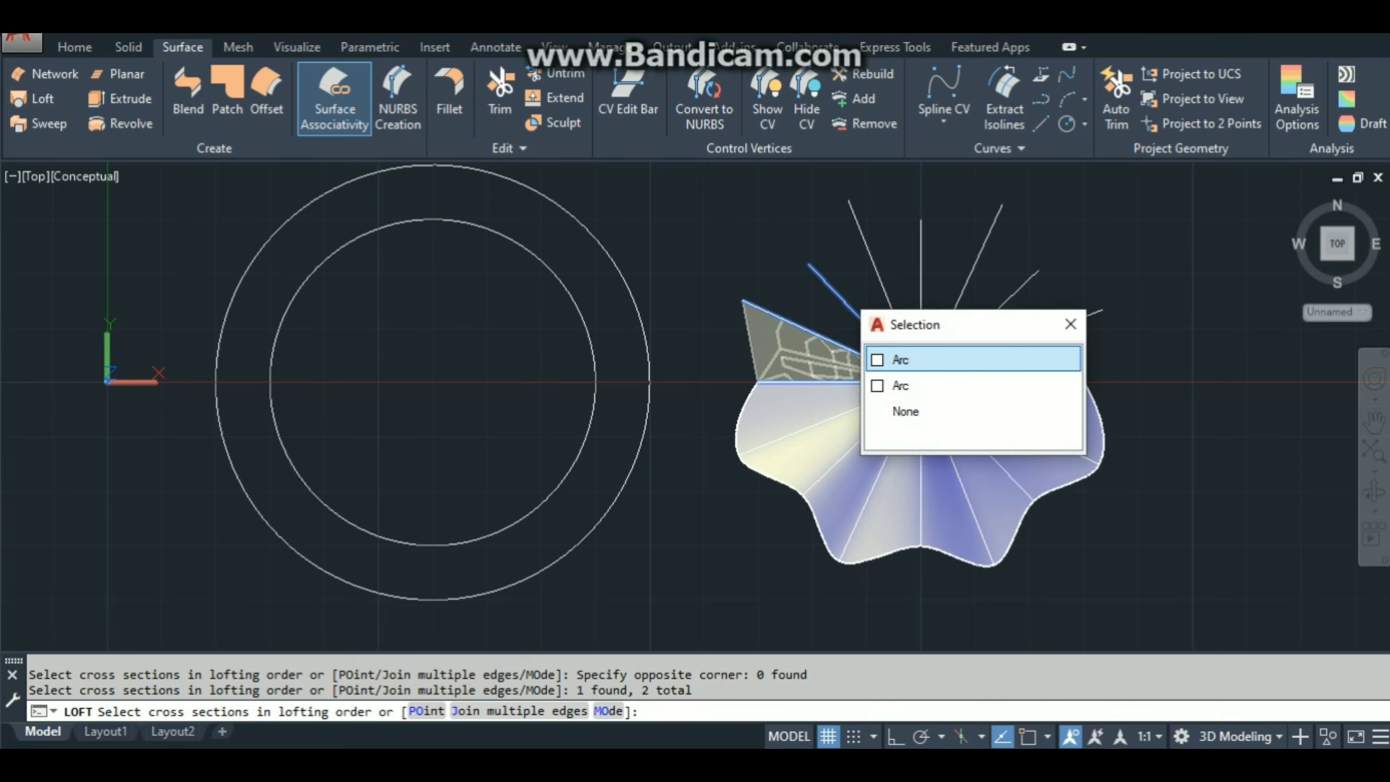
click(900, 359)
click(870, 253)
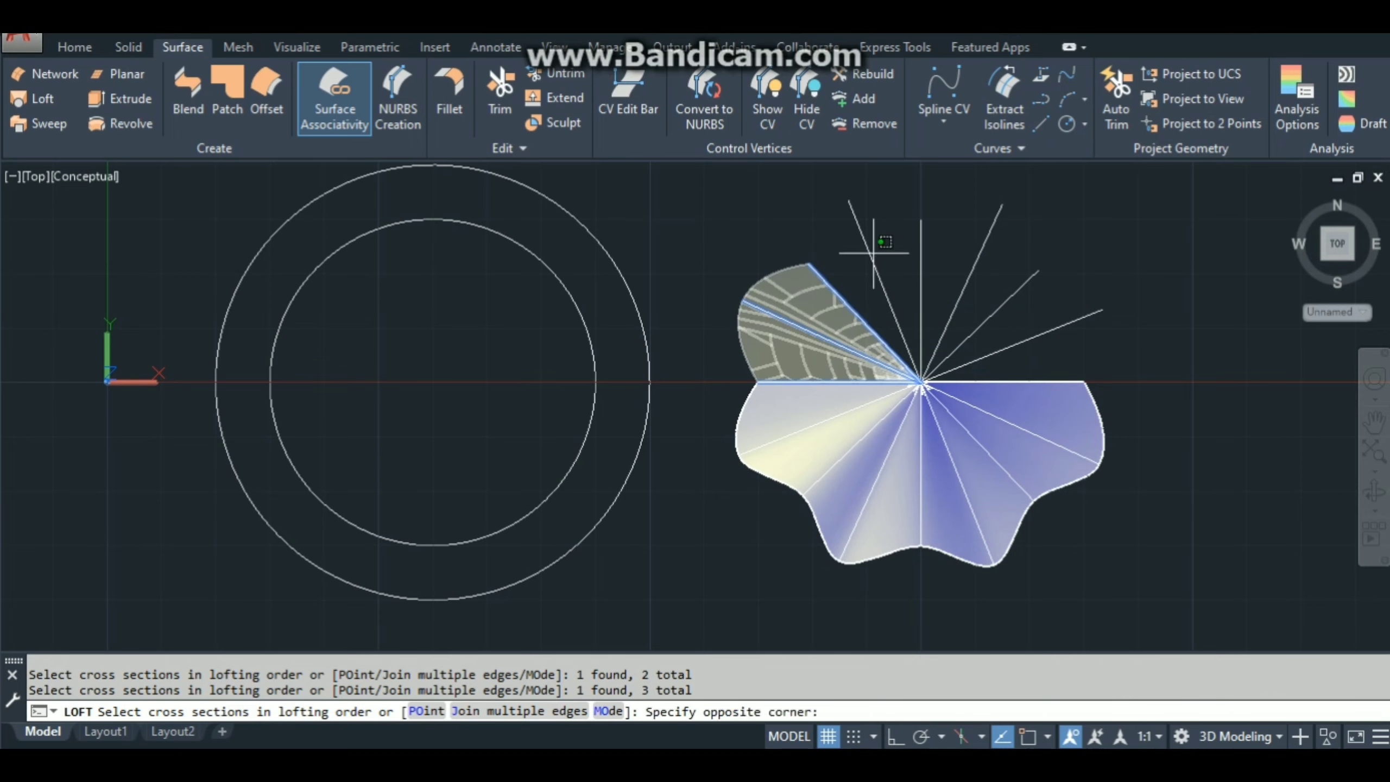
click(876, 257)
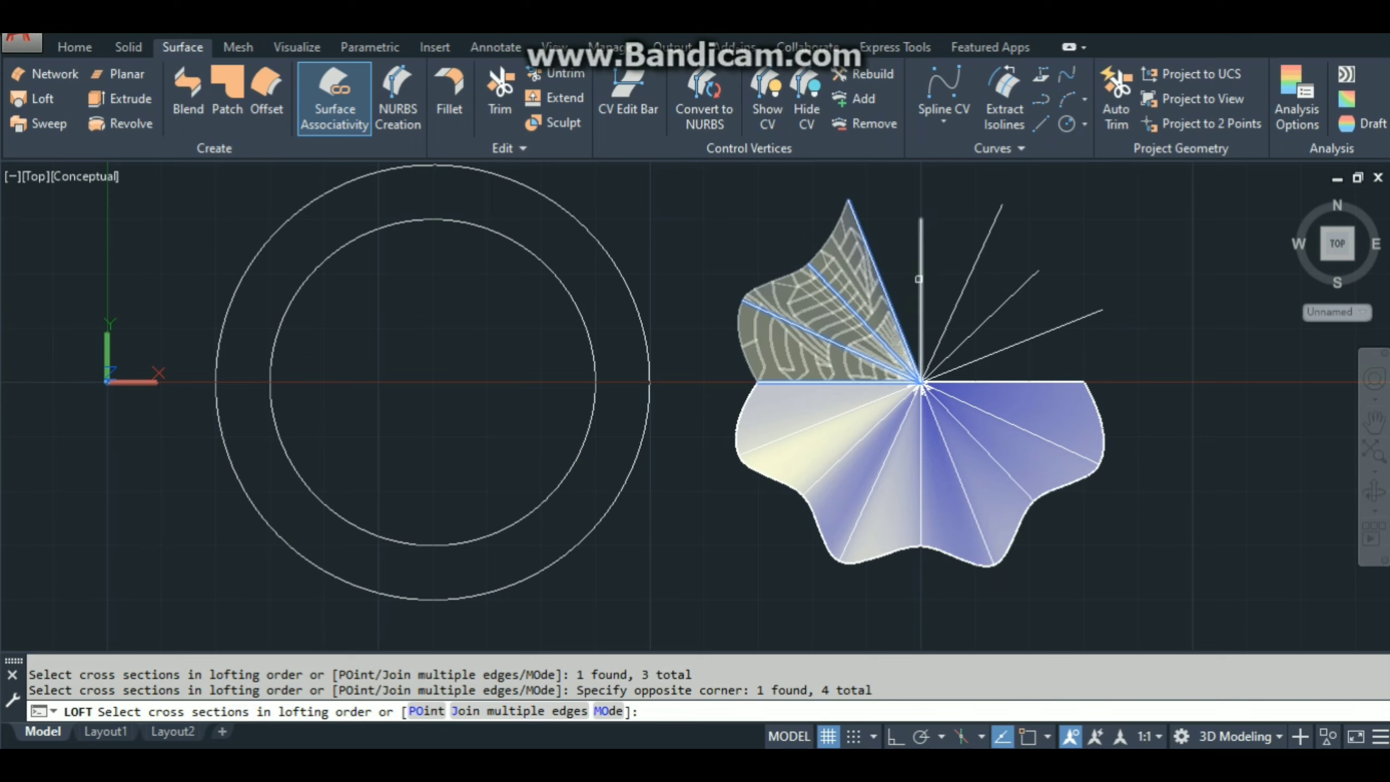
click(920, 279)
- Pick the upper-right arcs through the right horizontal and create the upper loft
click(959, 302)
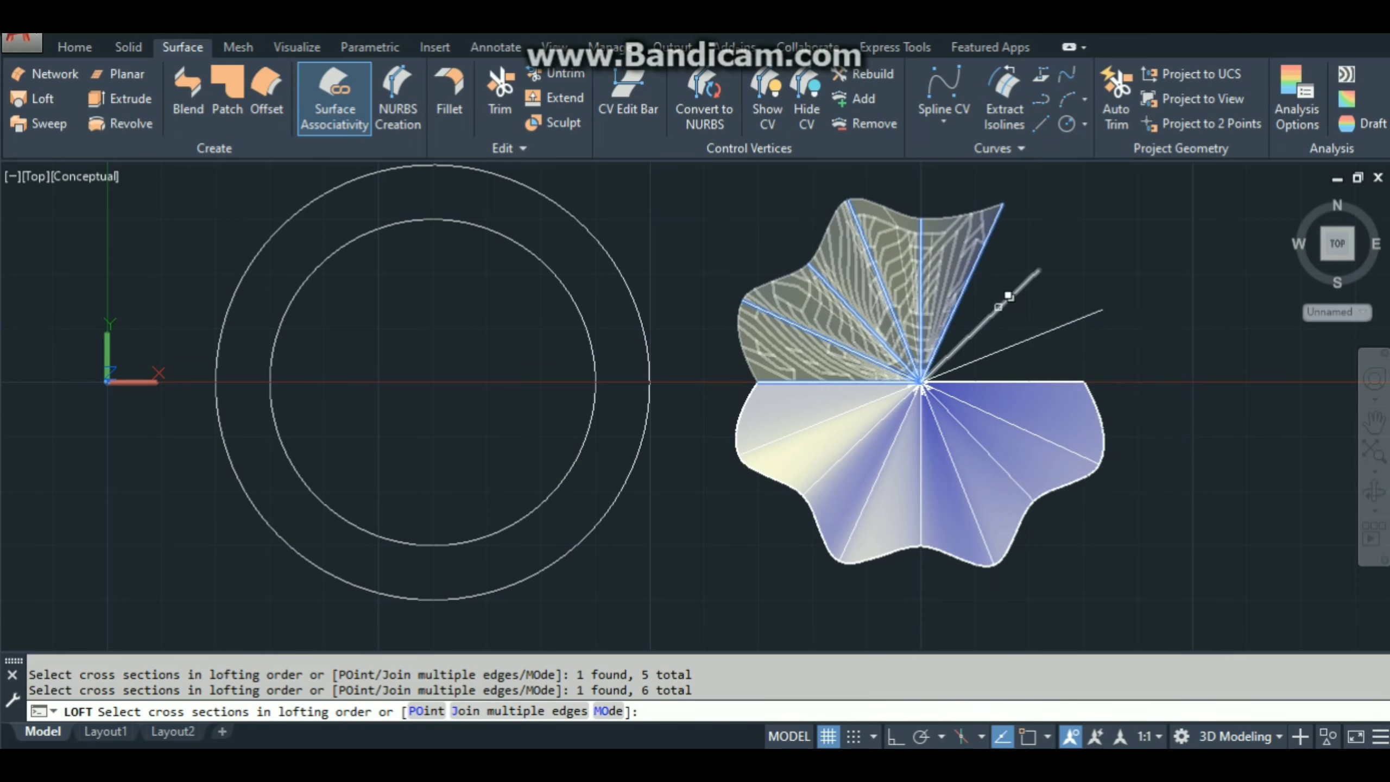
click(998, 308)
click(1071, 385)
click(1066, 326)
click(1070, 385)
click(1074, 371)
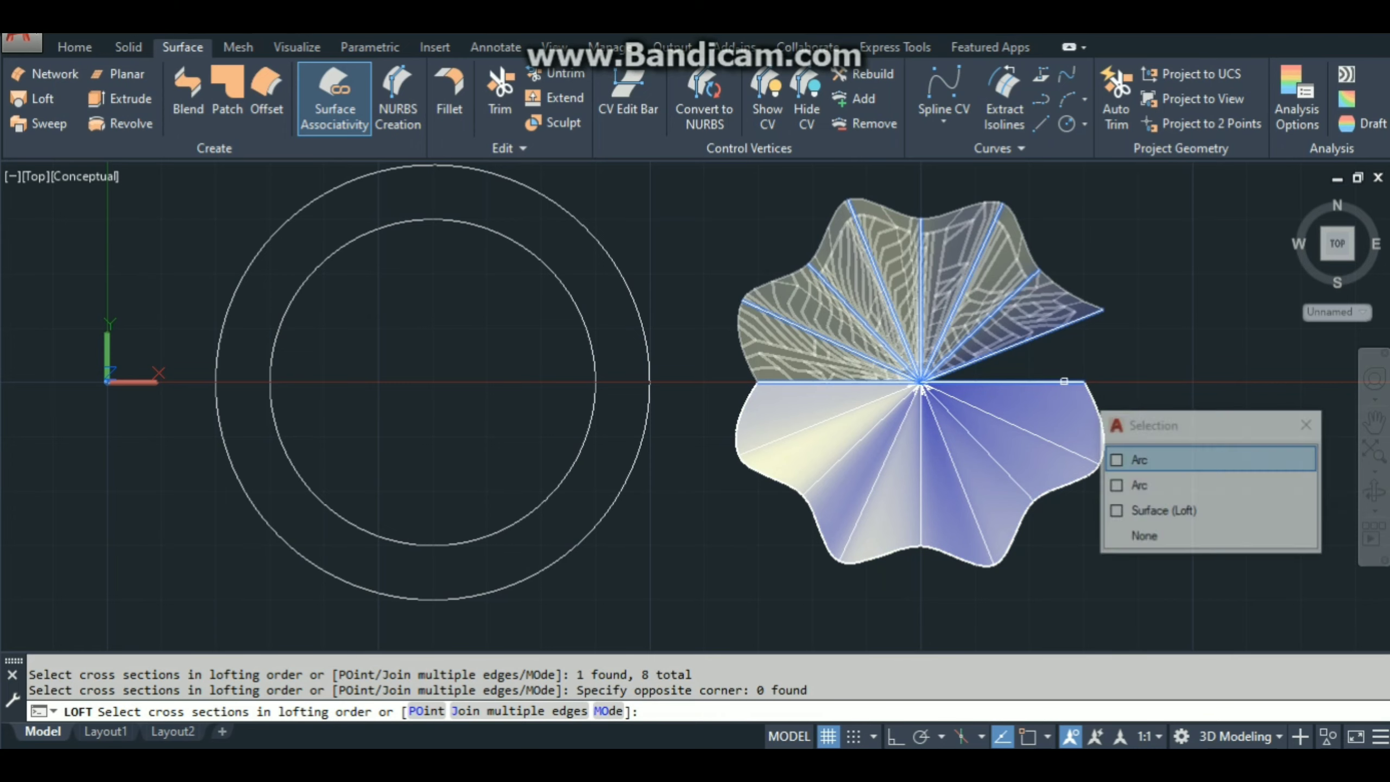
click(1162, 448)
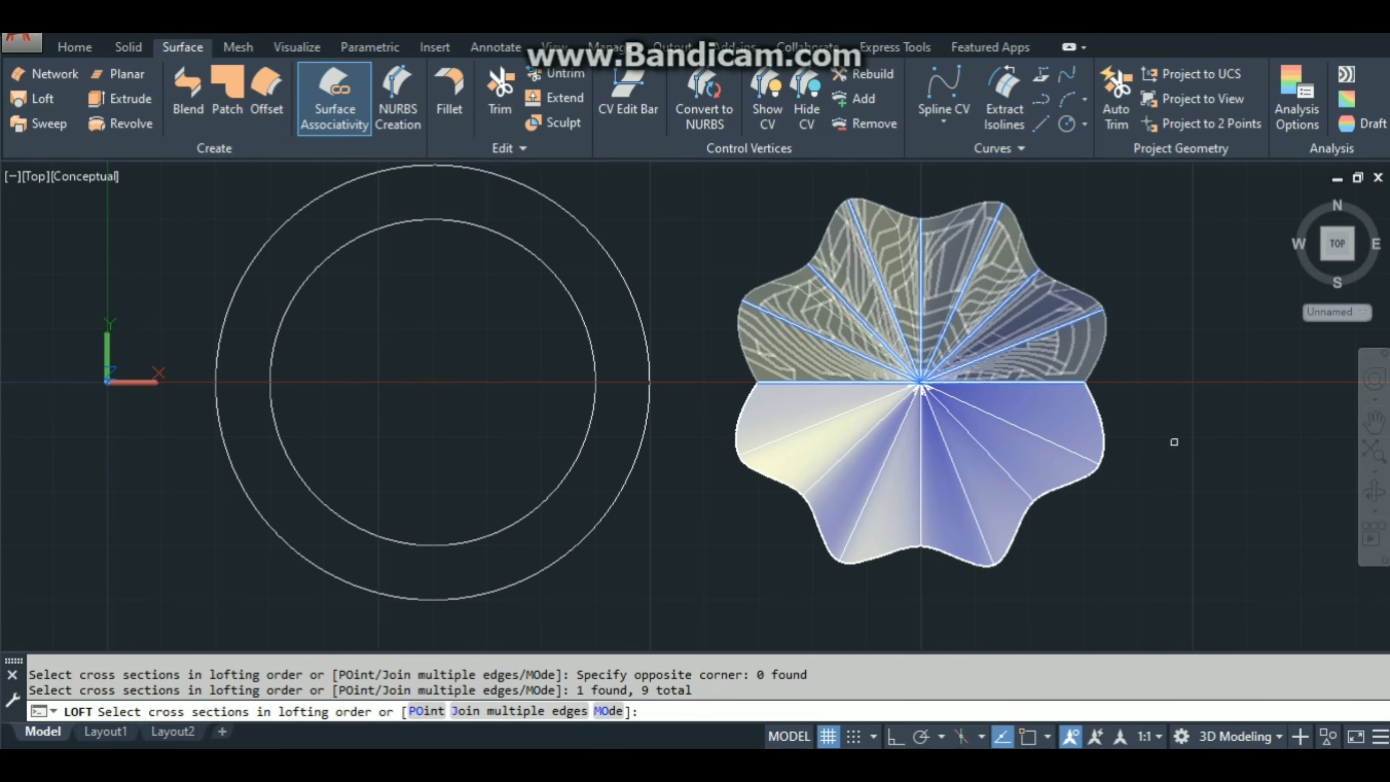
key(Return)
key(Return)
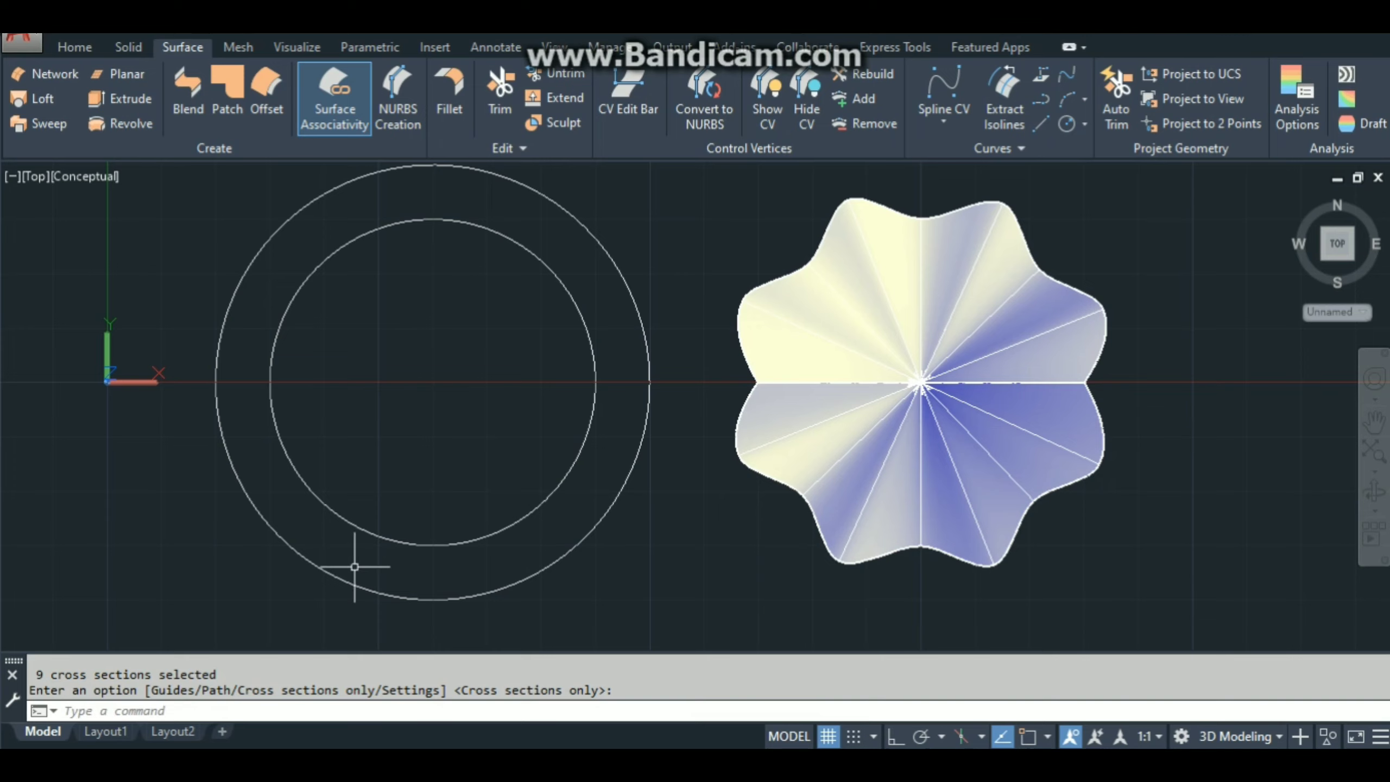
click(34, 176)
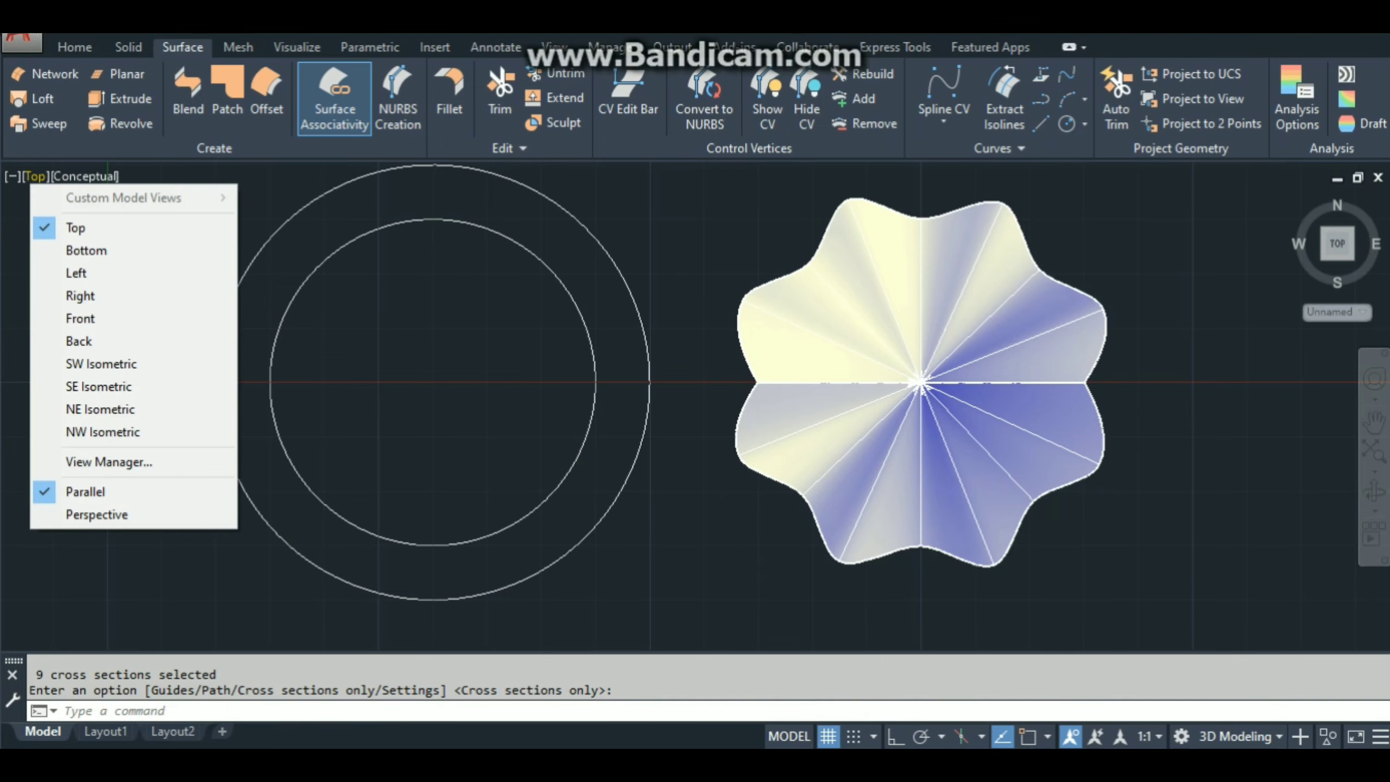
- Switch to Front view, erase the selected object, and show Quick Properties for all 26 tent surface parts
click(80, 318)
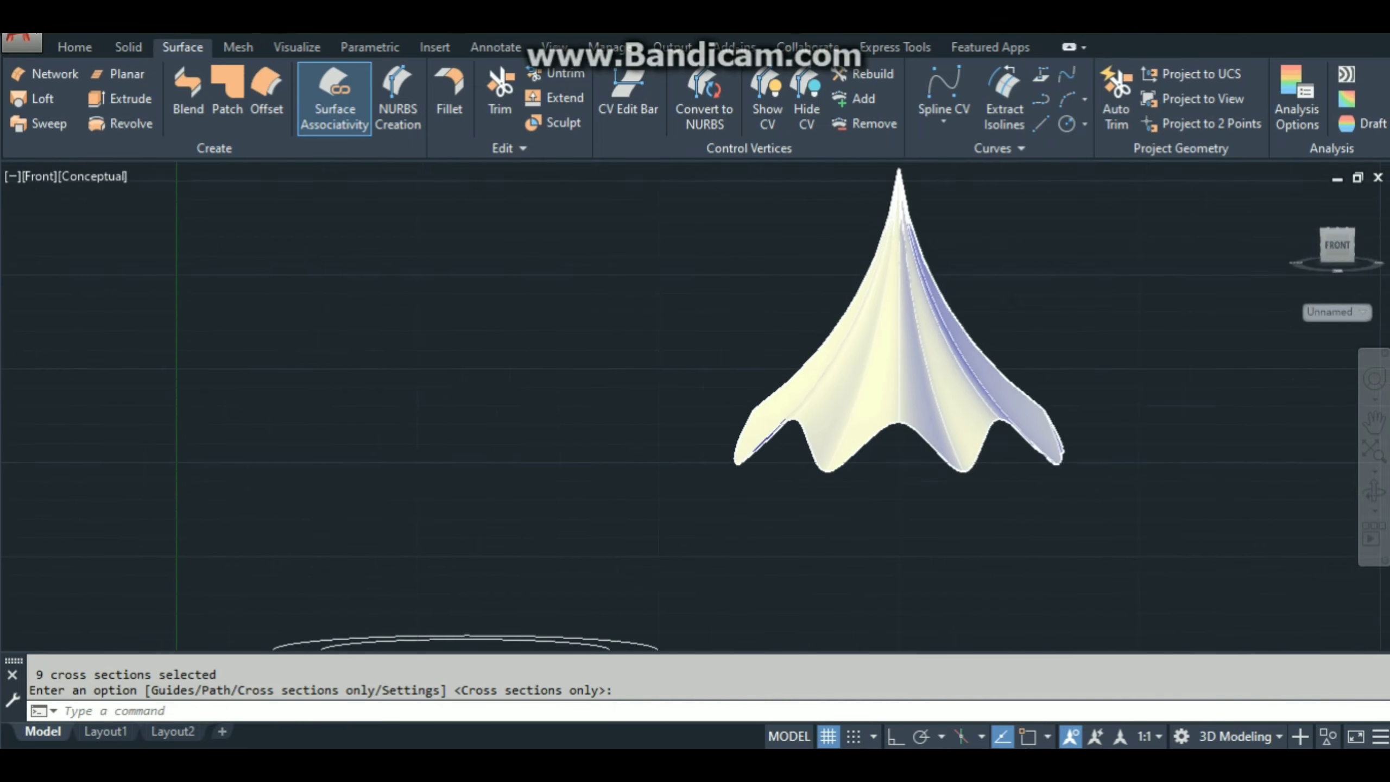
key(Delete)
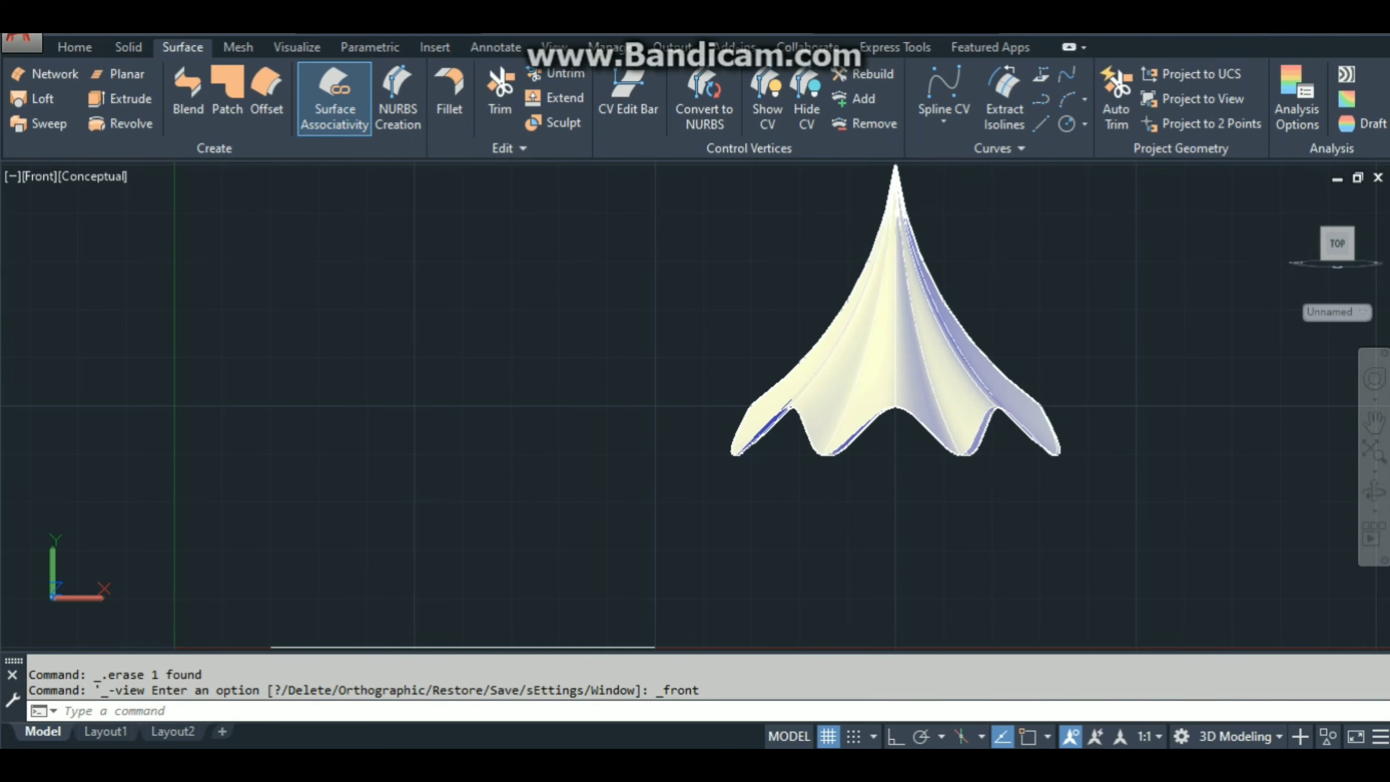
click(947, 378)
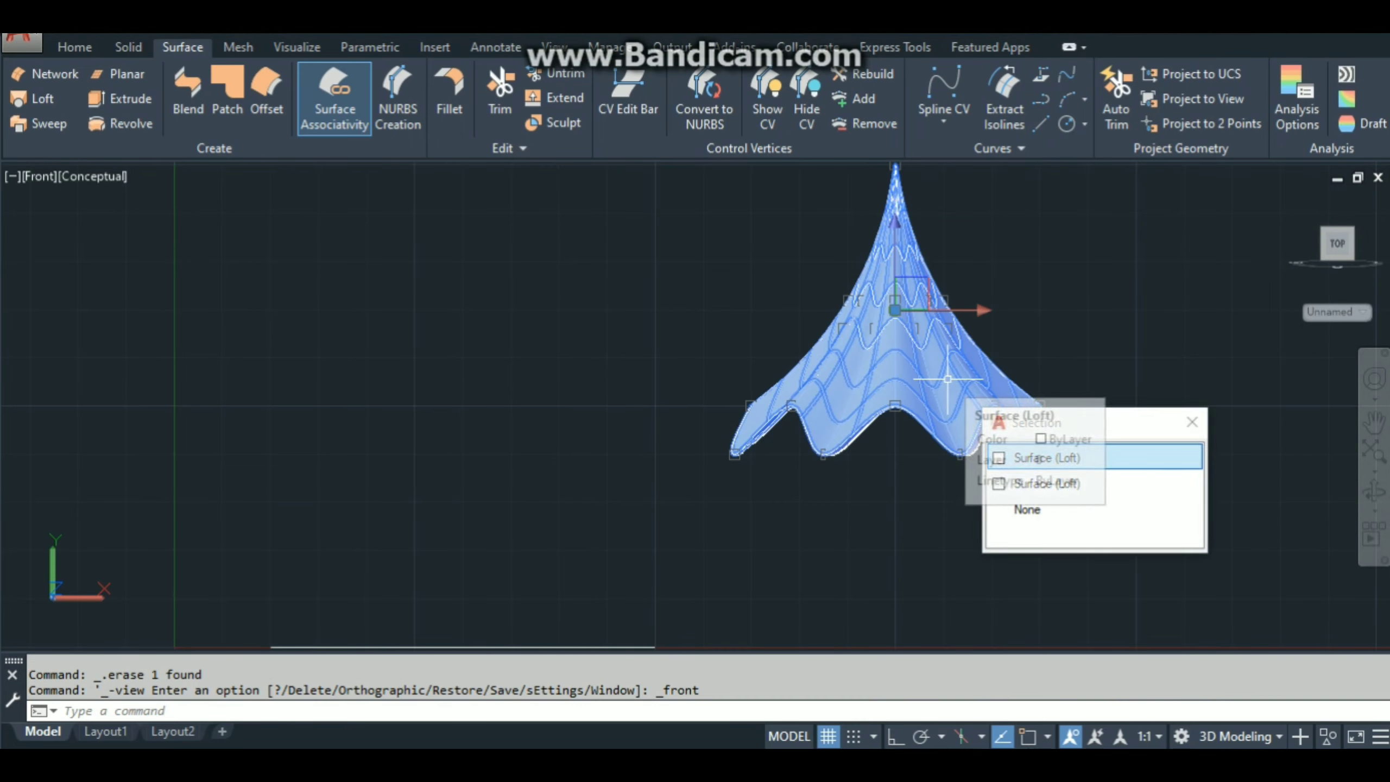
click(922, 494)
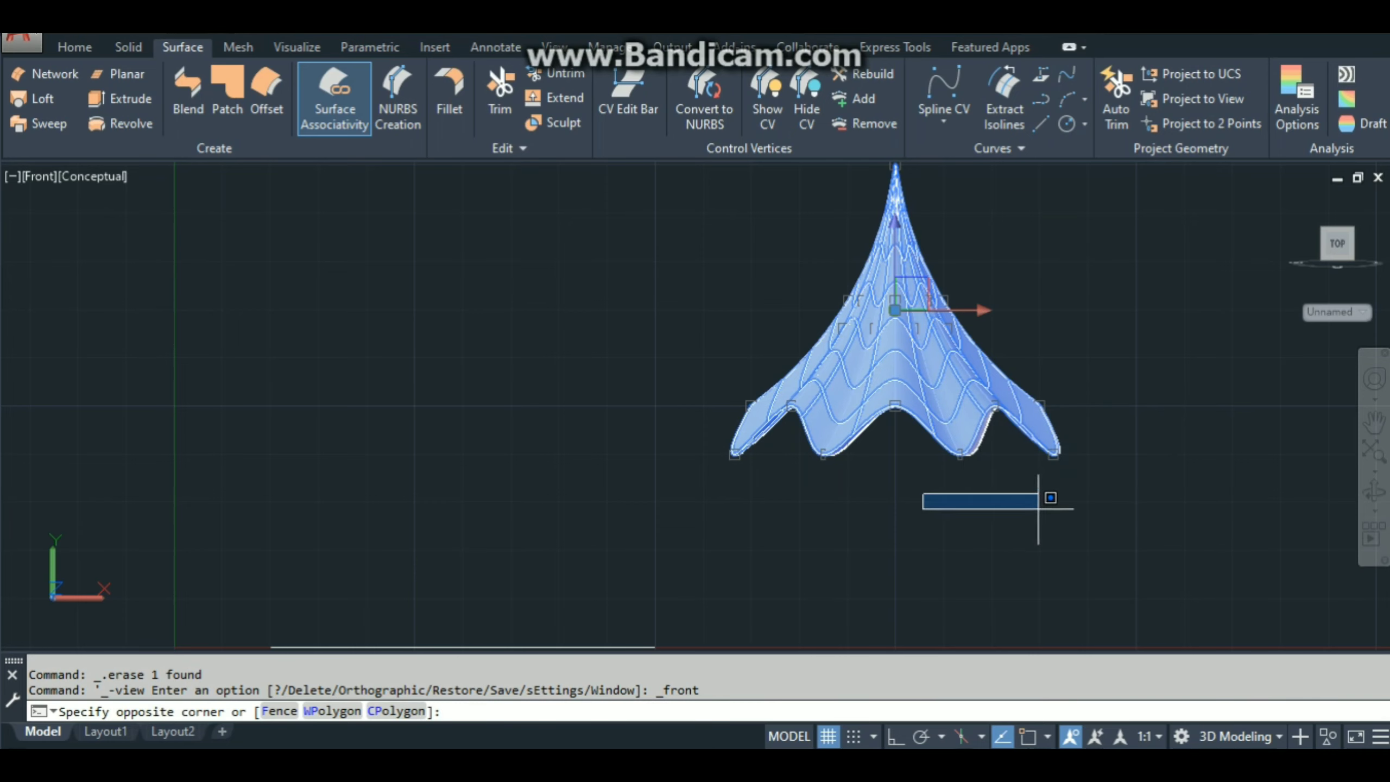
click(777, 230)
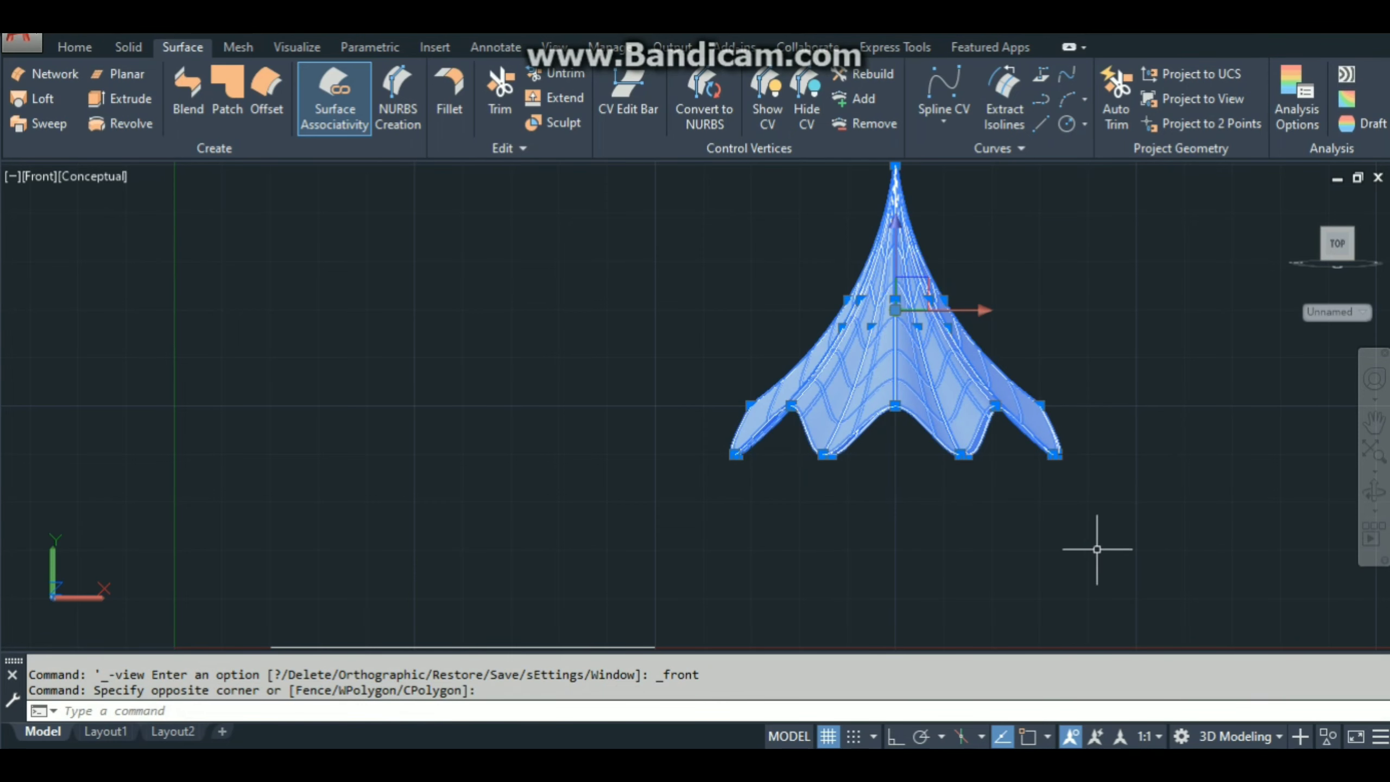
click(1086, 528)
click(680, 237)
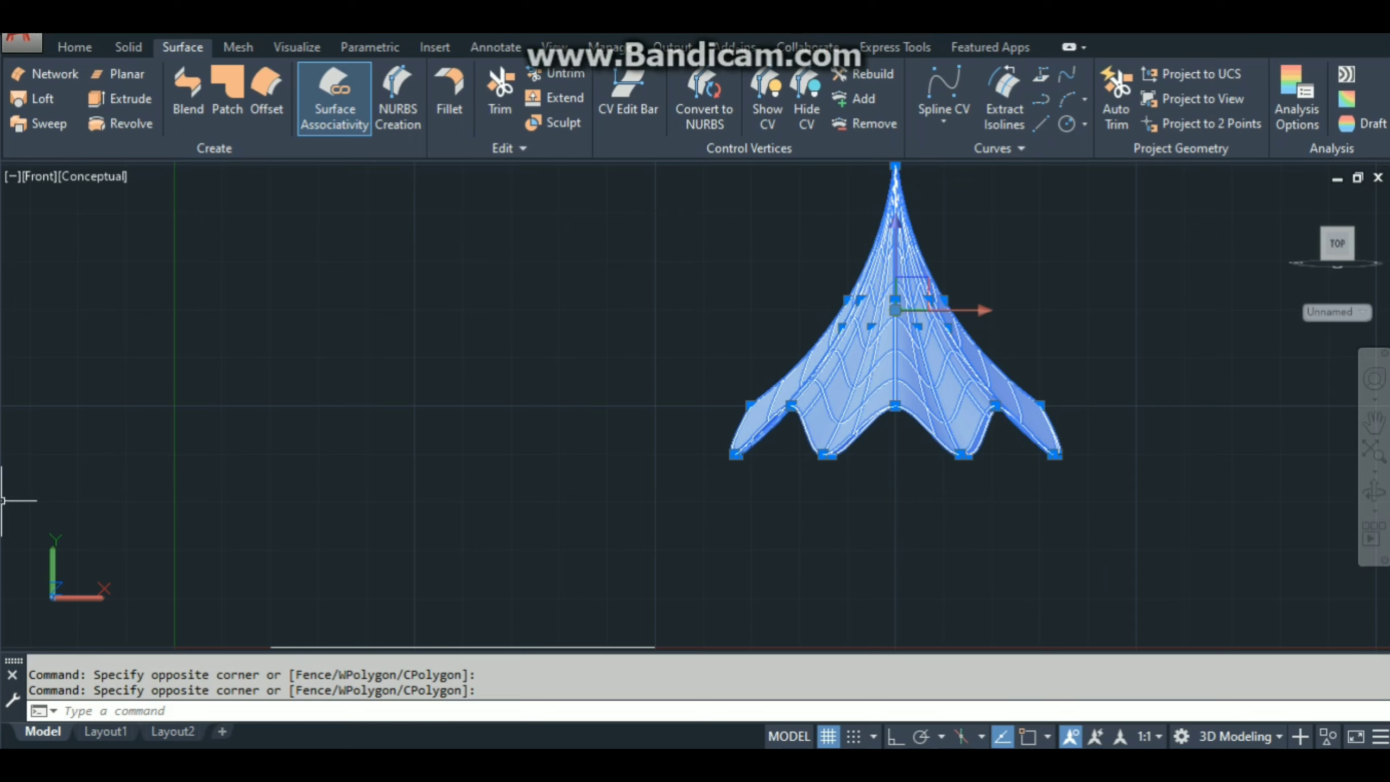
right_click(961, 379)
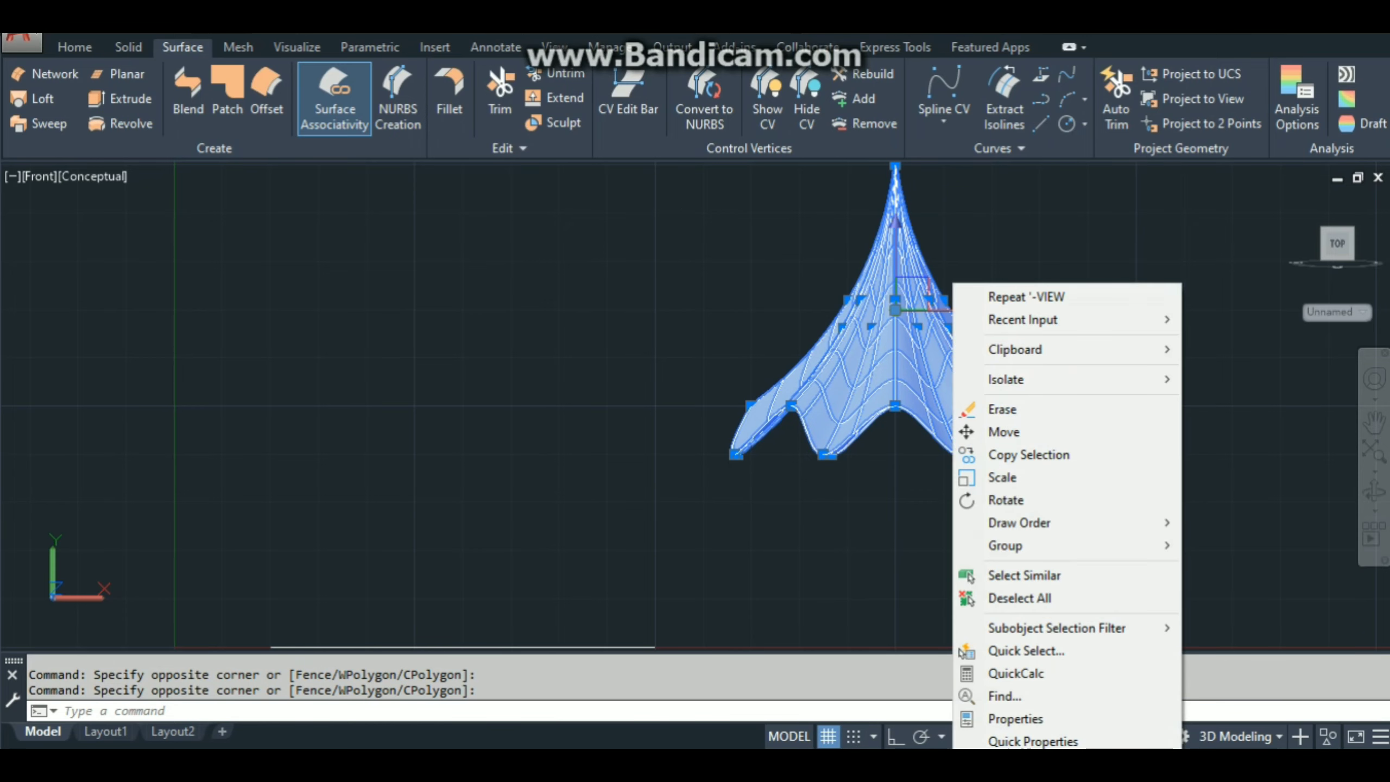
click(1032, 740)
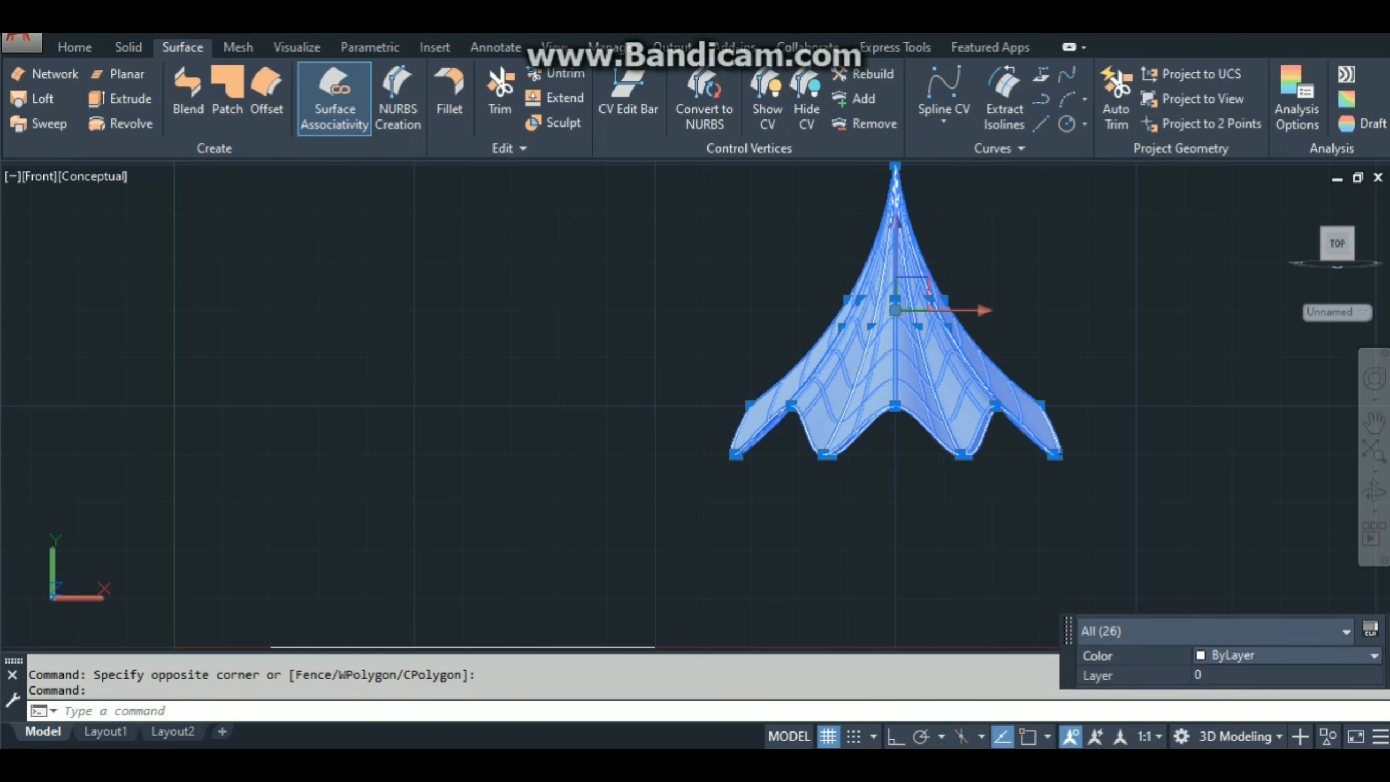
- Set the colour of all 26 tent surface parts to Green and clear the selection
click(1286, 655)
click(1228, 540)
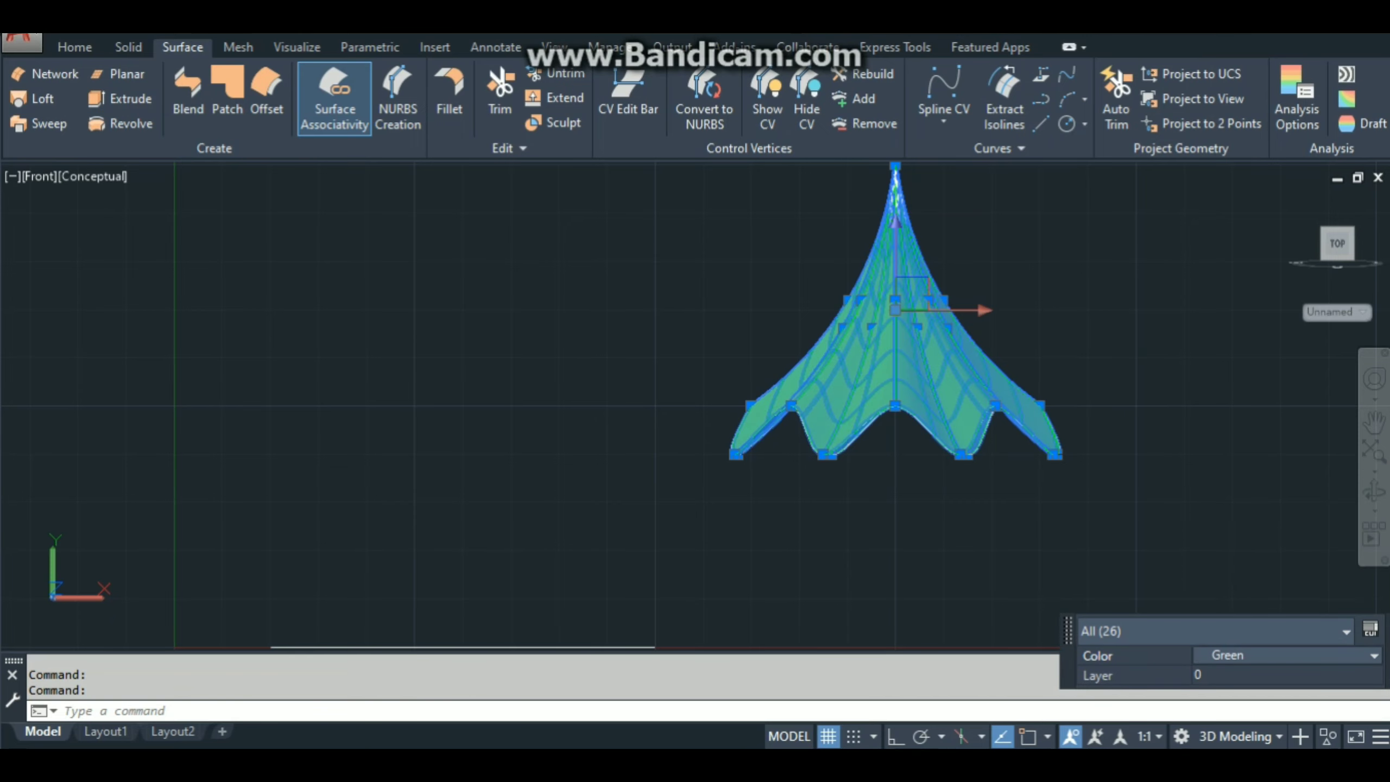
click(1157, 496)
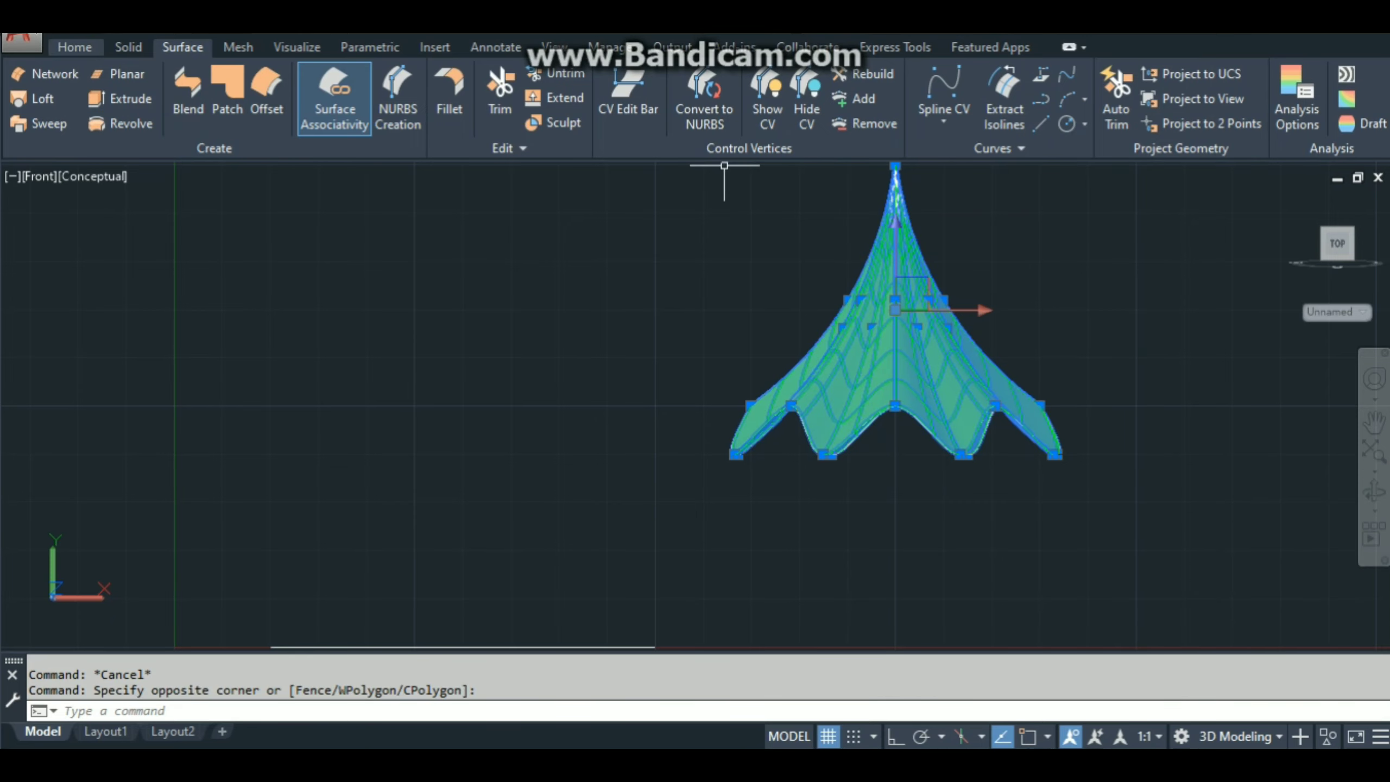
click(74, 47)
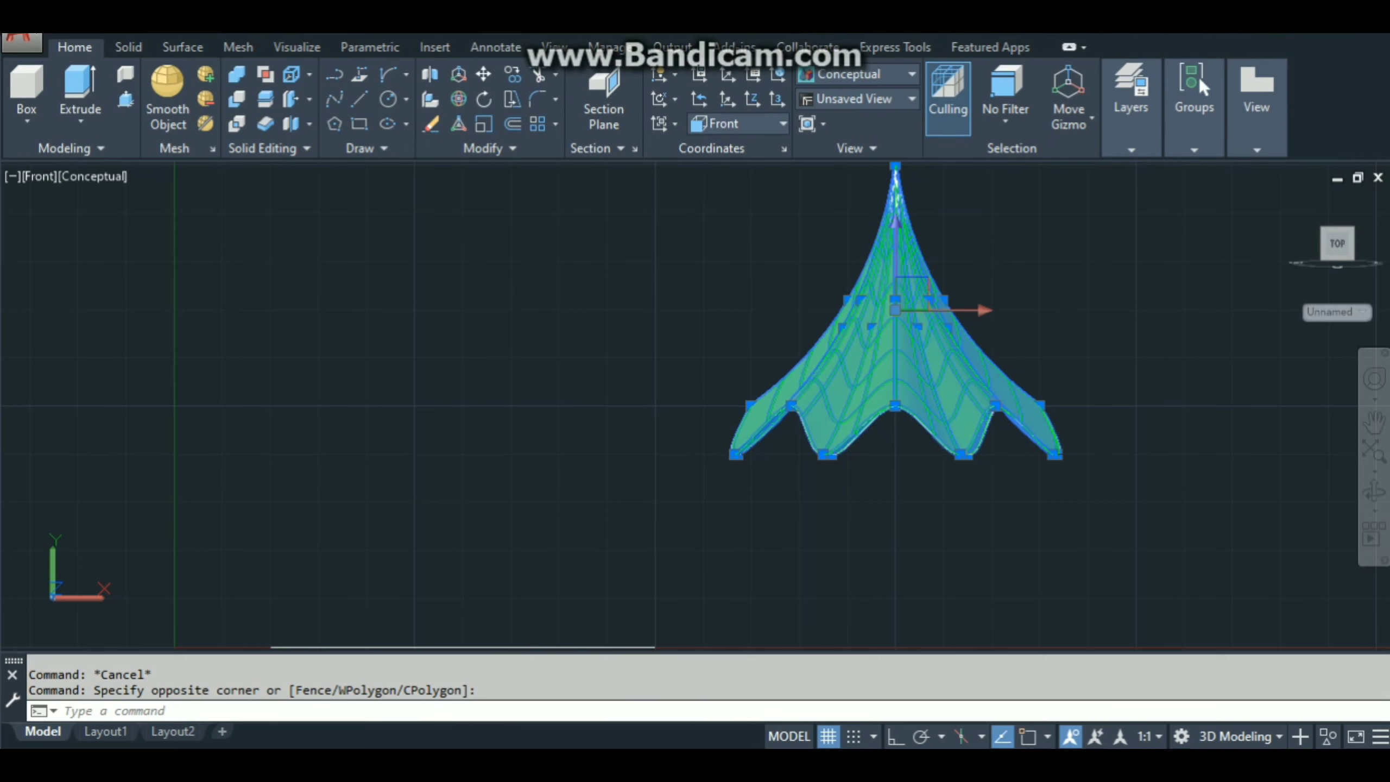
- With Ortho and Snap on, copy the green tent twice straight down beneath the original
click(513, 74)
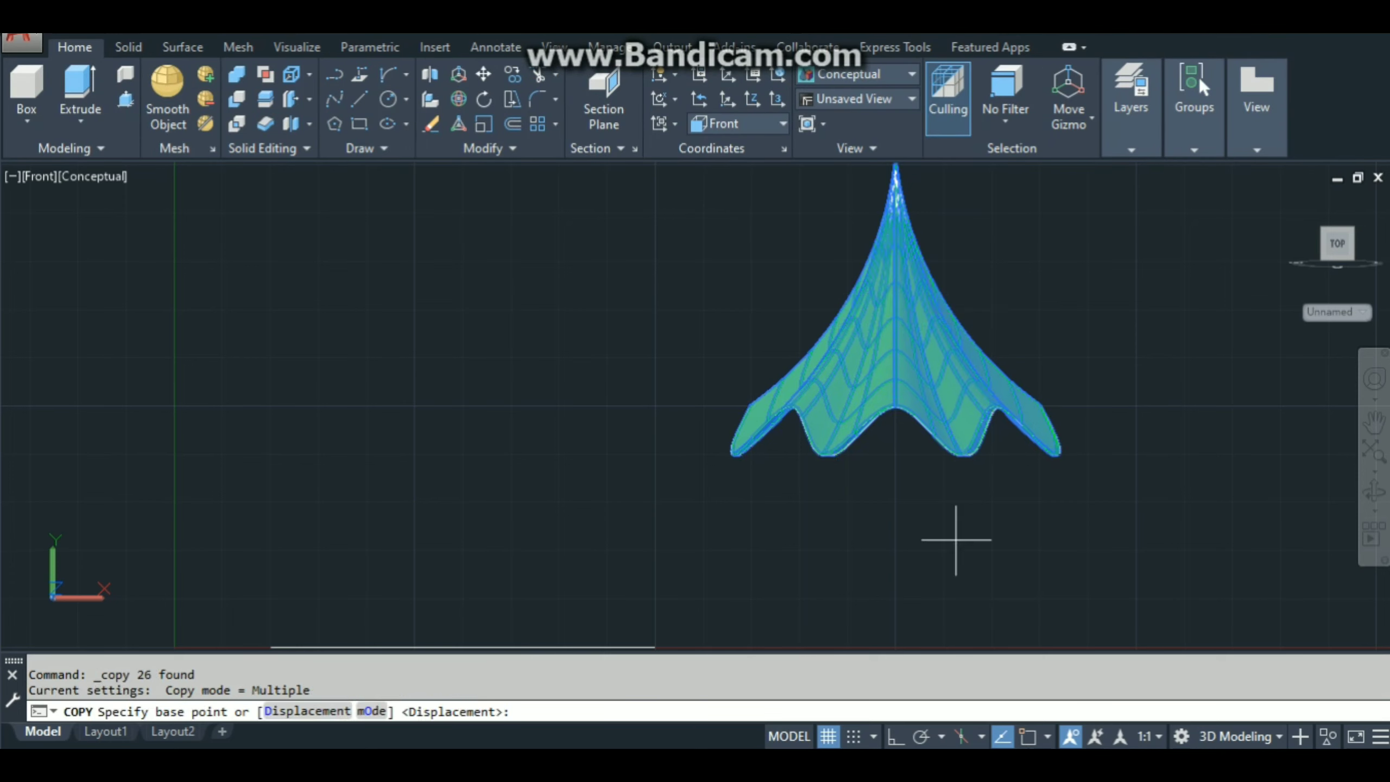
key(F8)
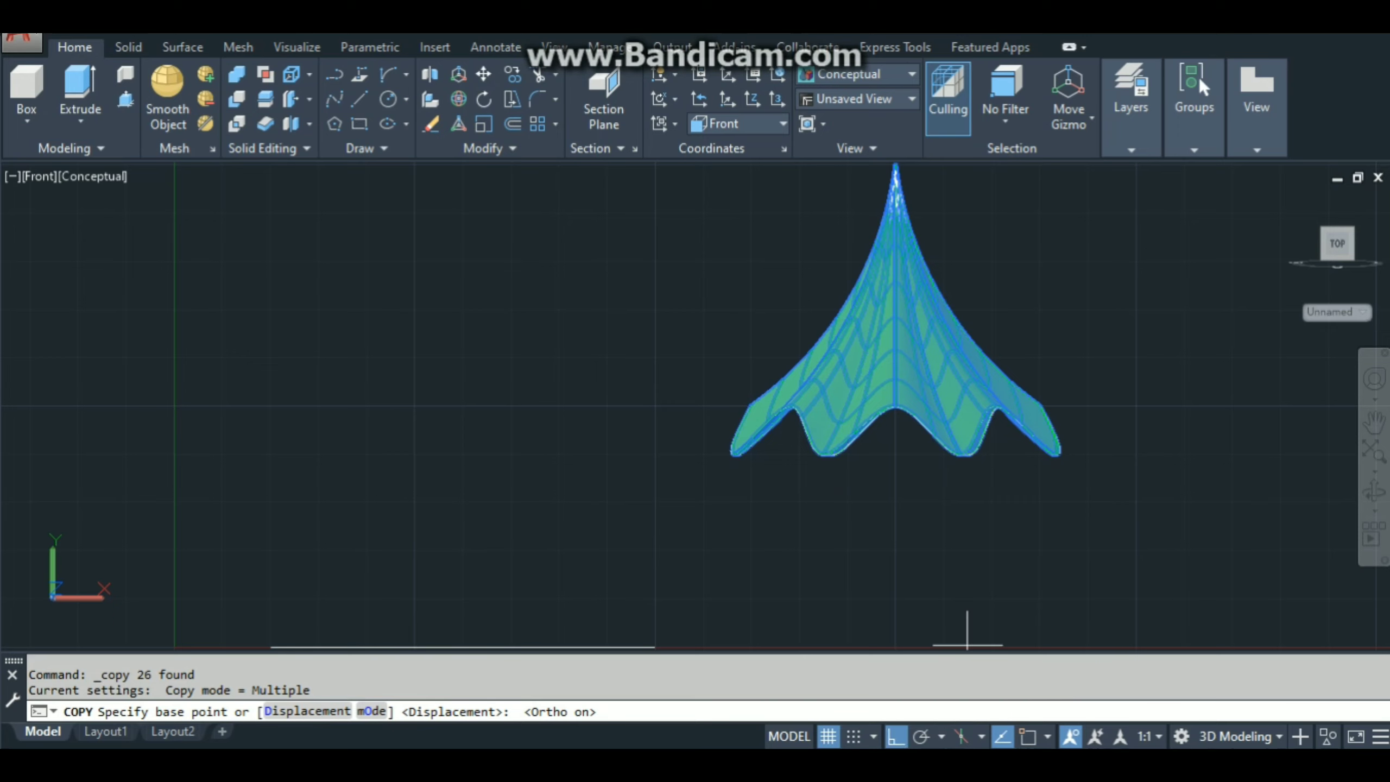
click(895, 181)
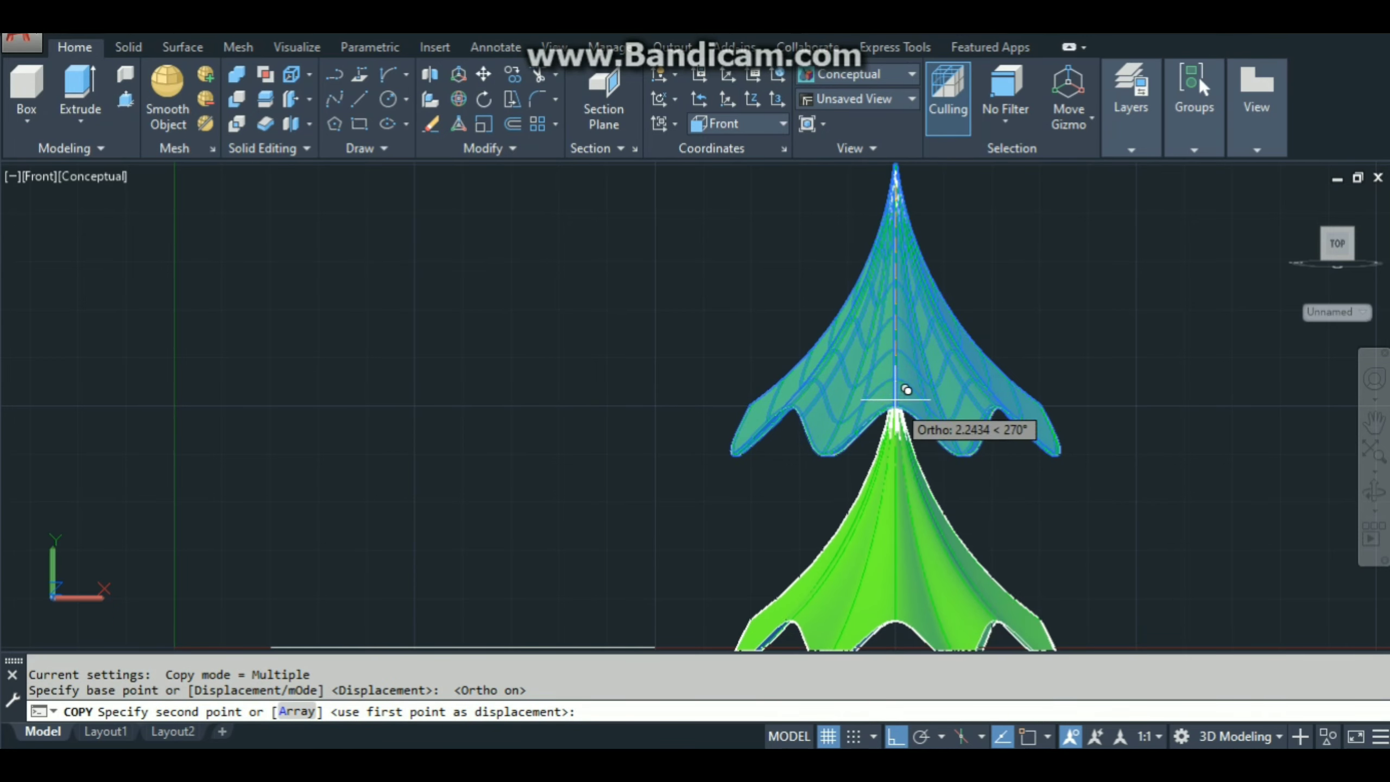
key(F9)
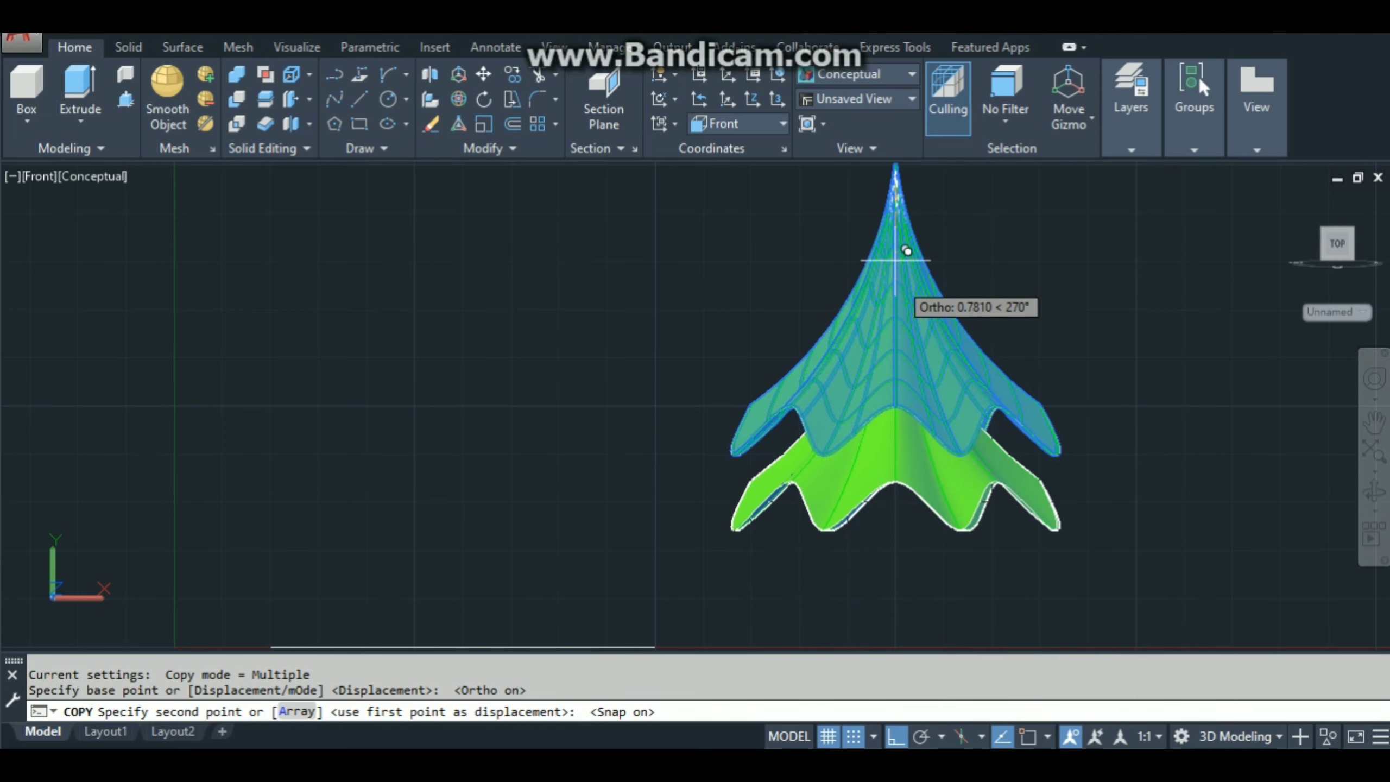
click(895, 260)
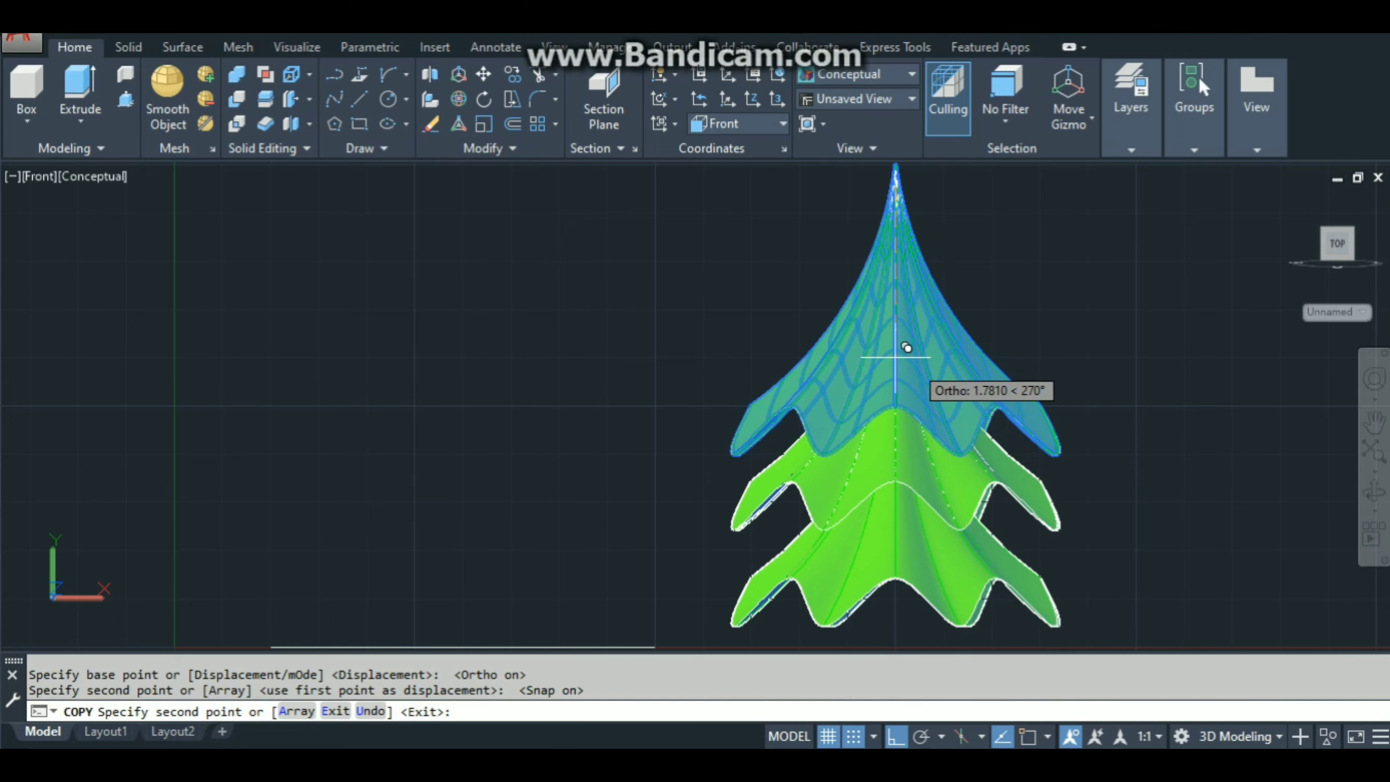
click(896, 356)
key(Return)
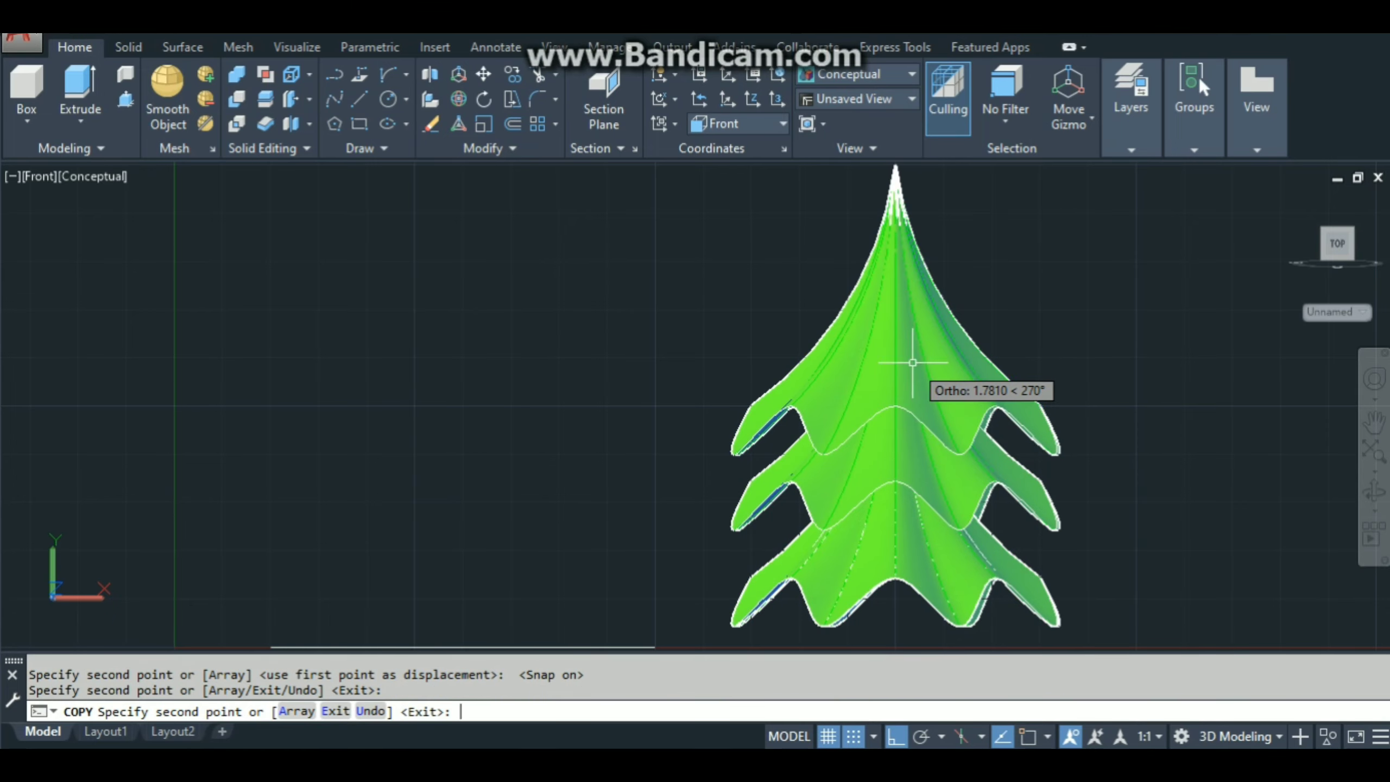
scroll(1084, 491, down, 2)
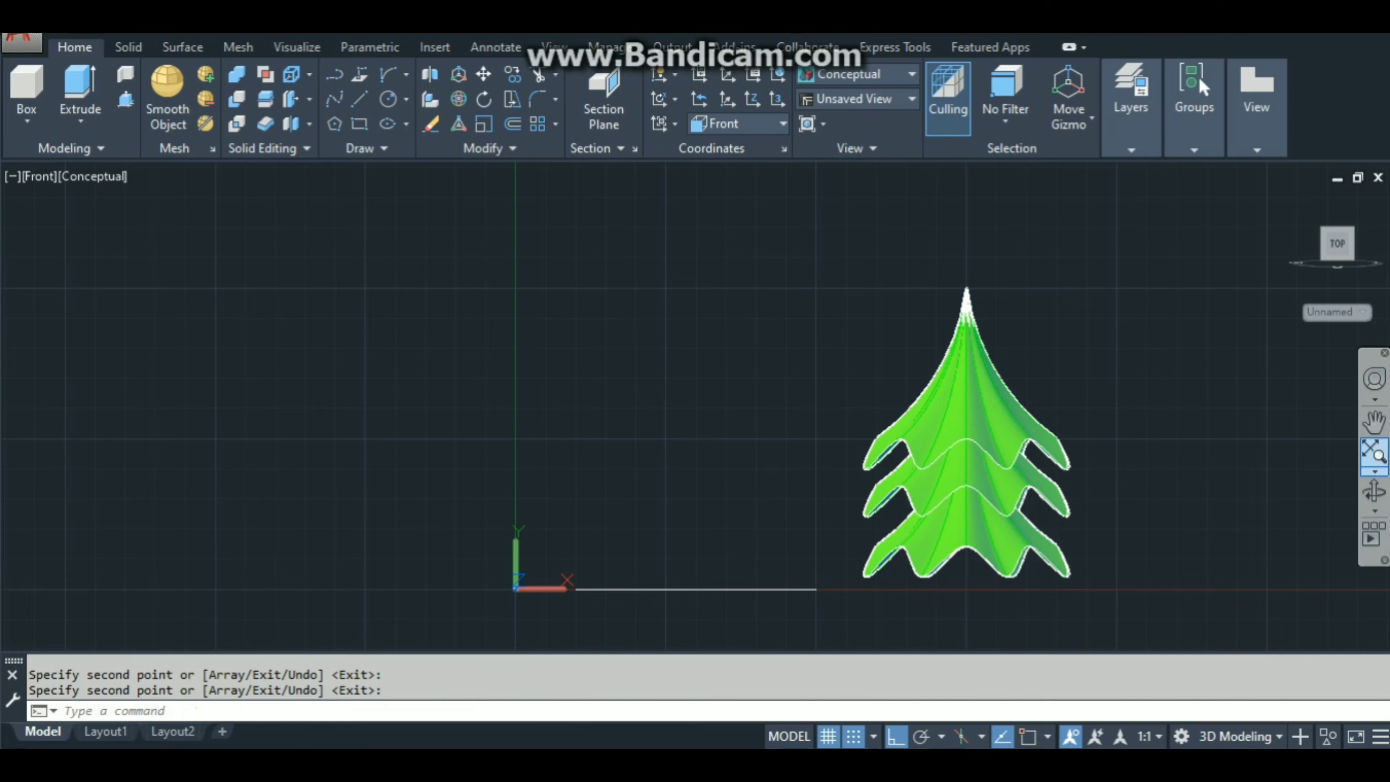
- Move the bottom tier and base line straight down along Z, well below the other tiers
click(1373, 421)
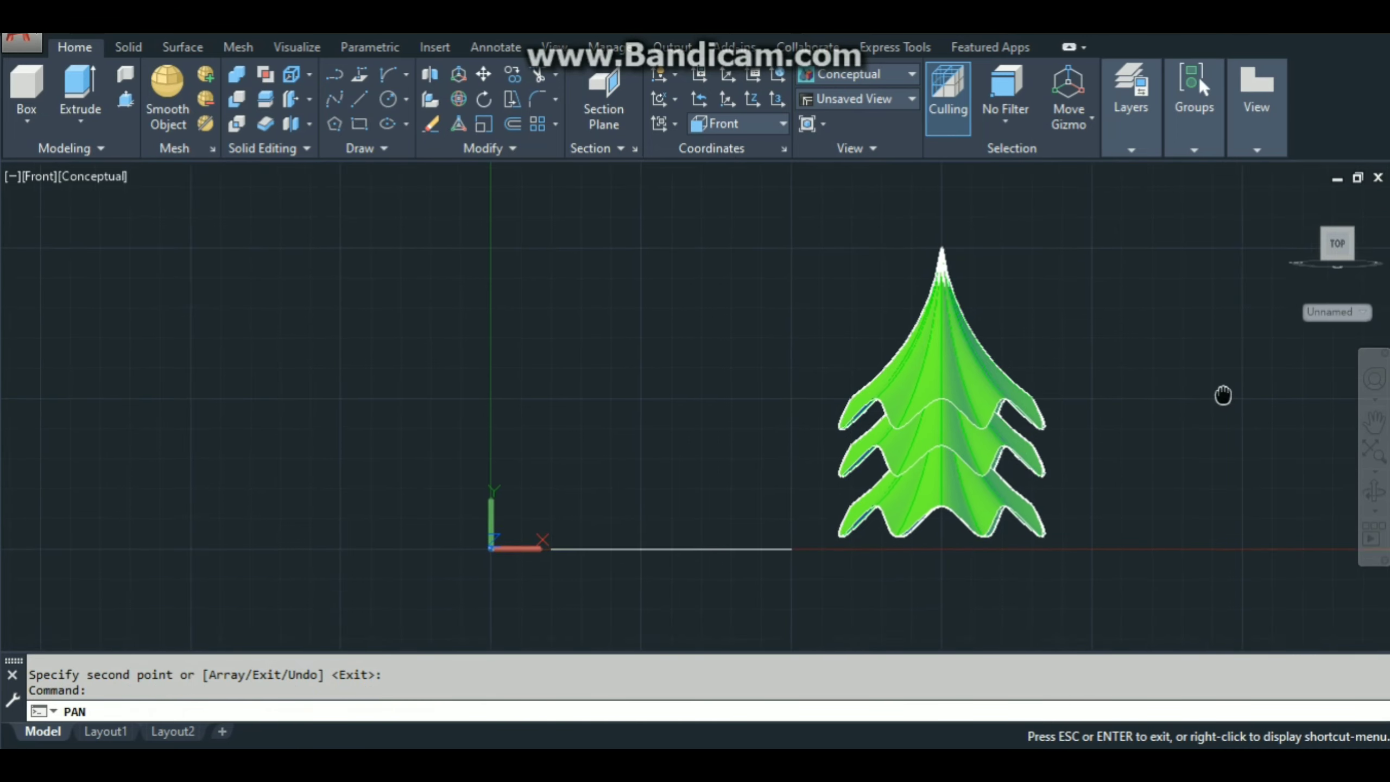
drag(1237, 498, 915, 372)
key(Escape)
click(822, 531)
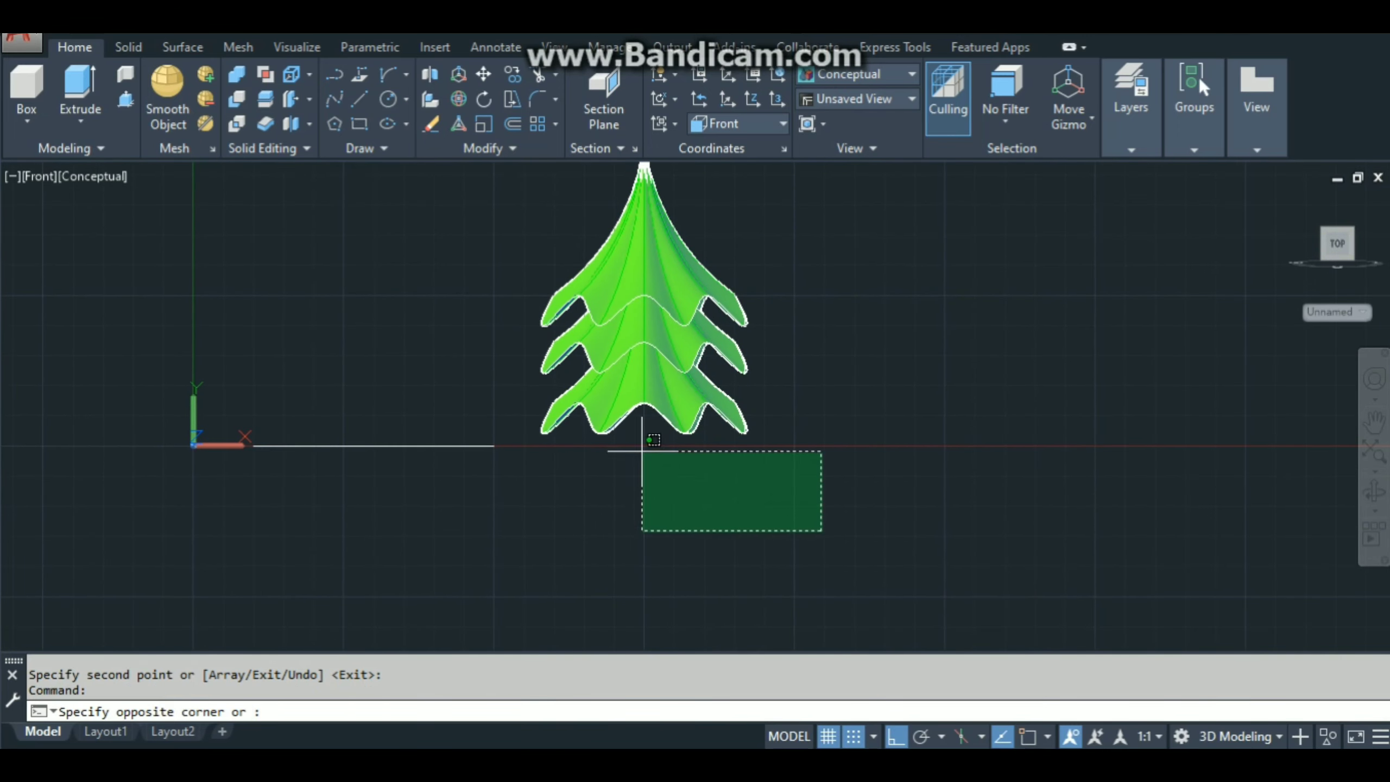
click(457, 388)
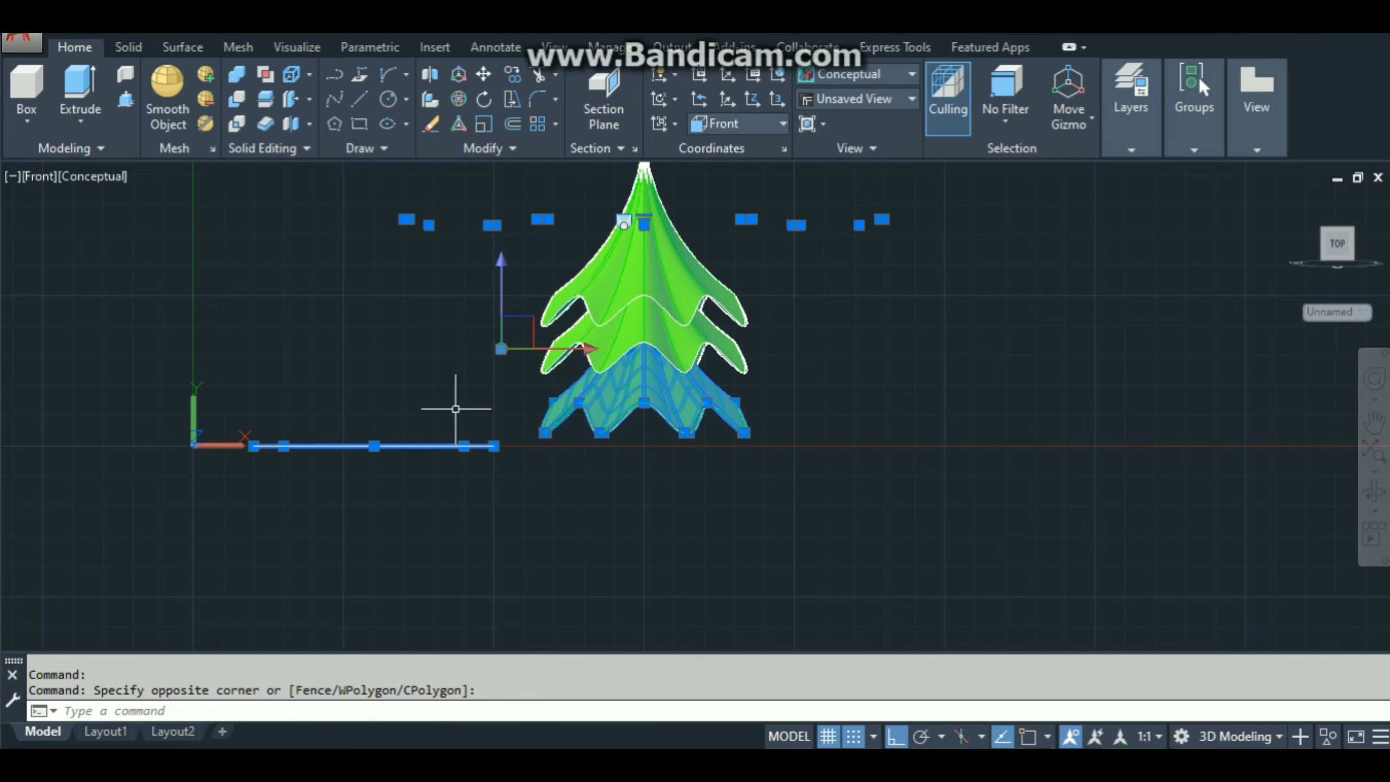
click(500, 265)
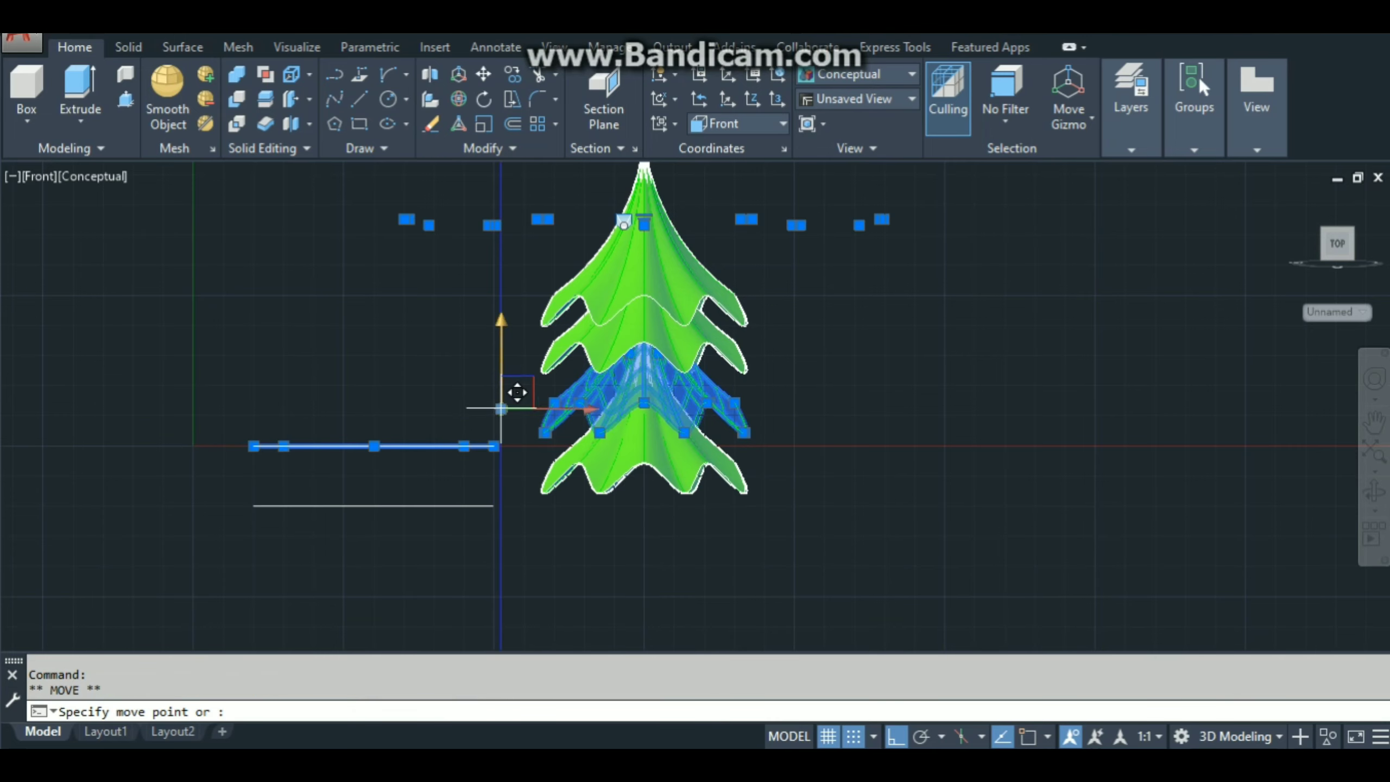
click(624, 492)
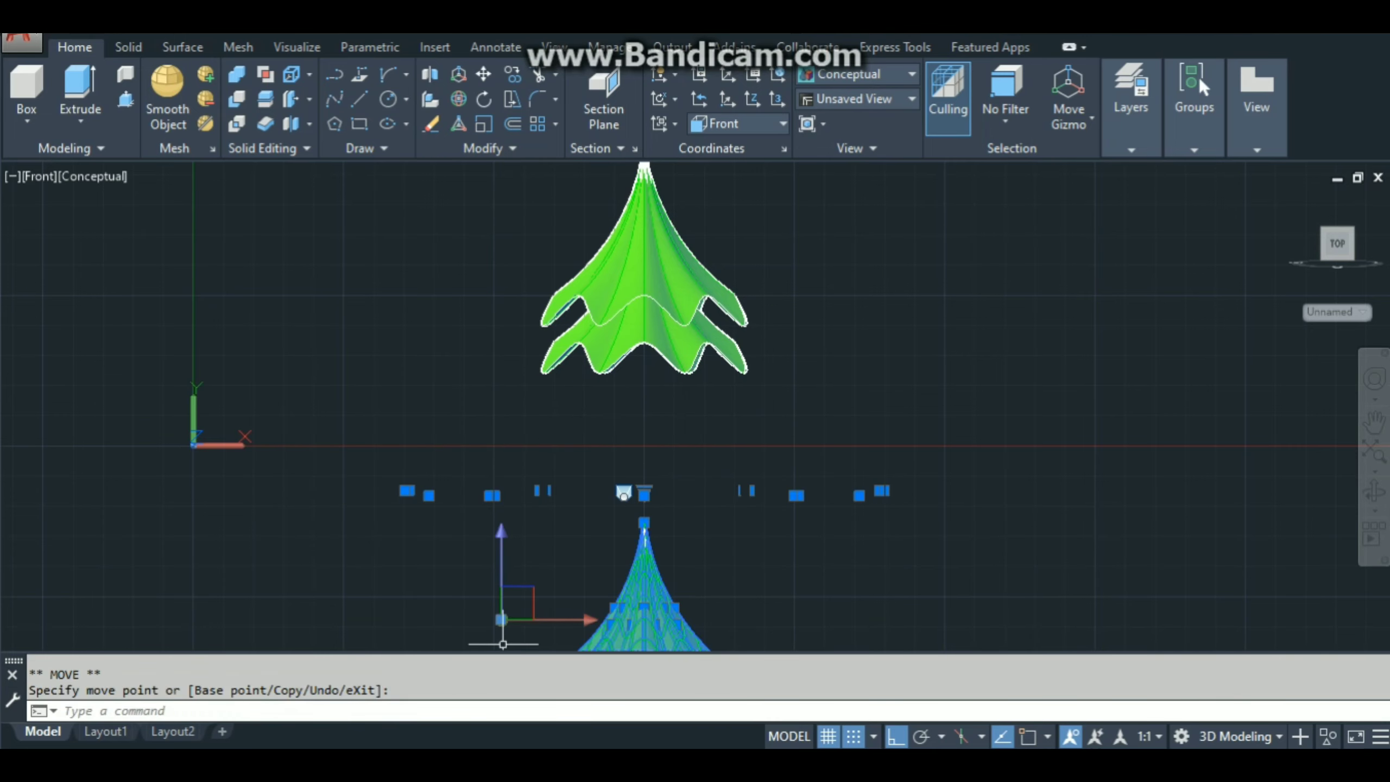
- Clear the selection and window-select the middle tier
key(Escape)
click(781, 397)
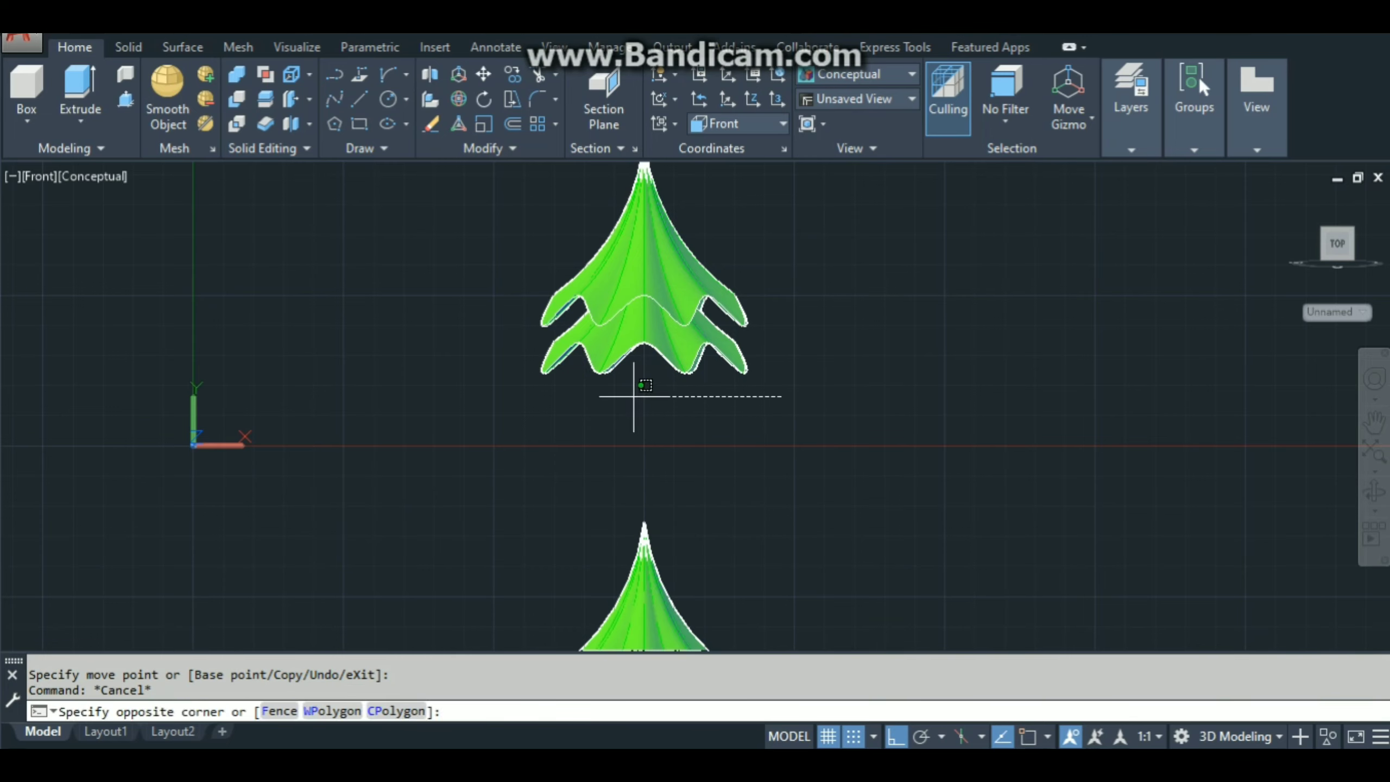
click(516, 347)
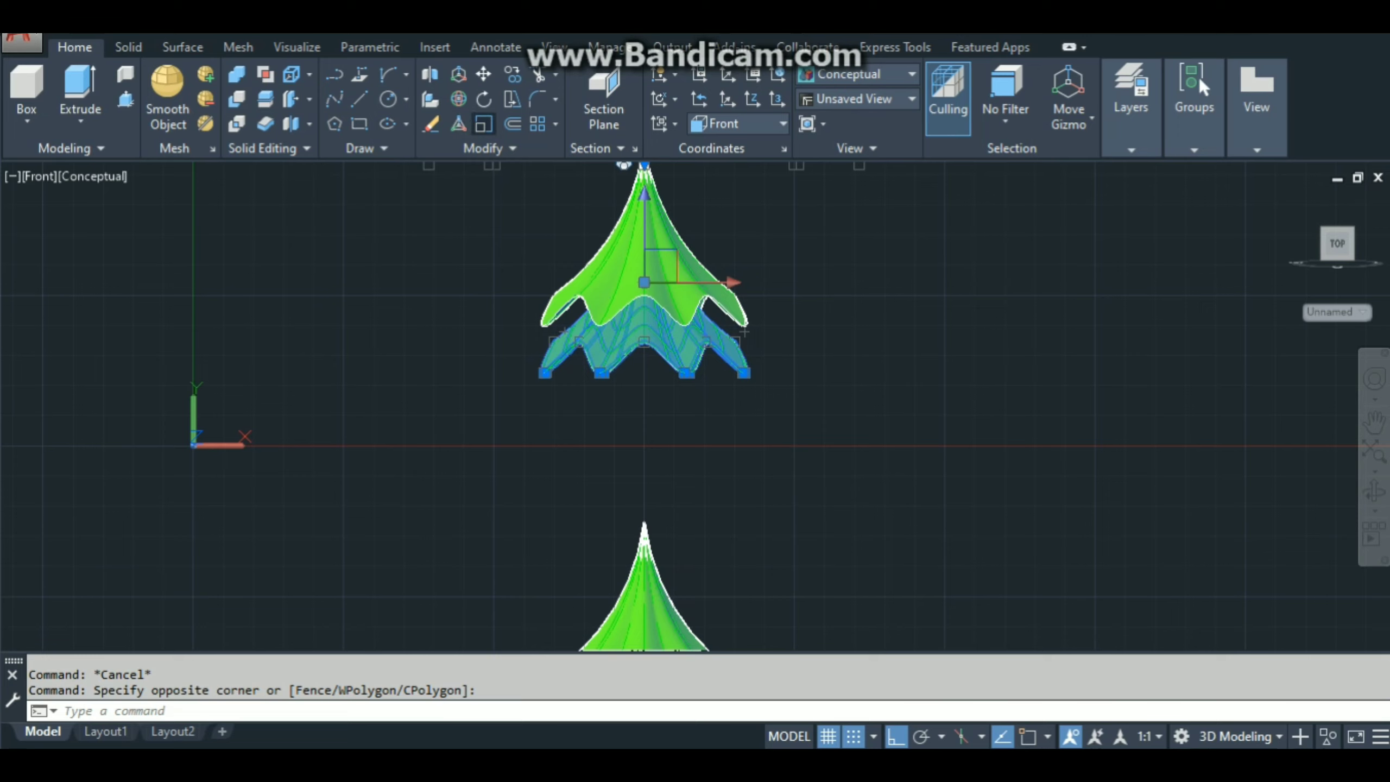
- Scale the middle tier up from its top point so it flares wider, then reselect it
click(484, 124)
click(644, 204)
key(Escape)
click(465, 186)
click(484, 124)
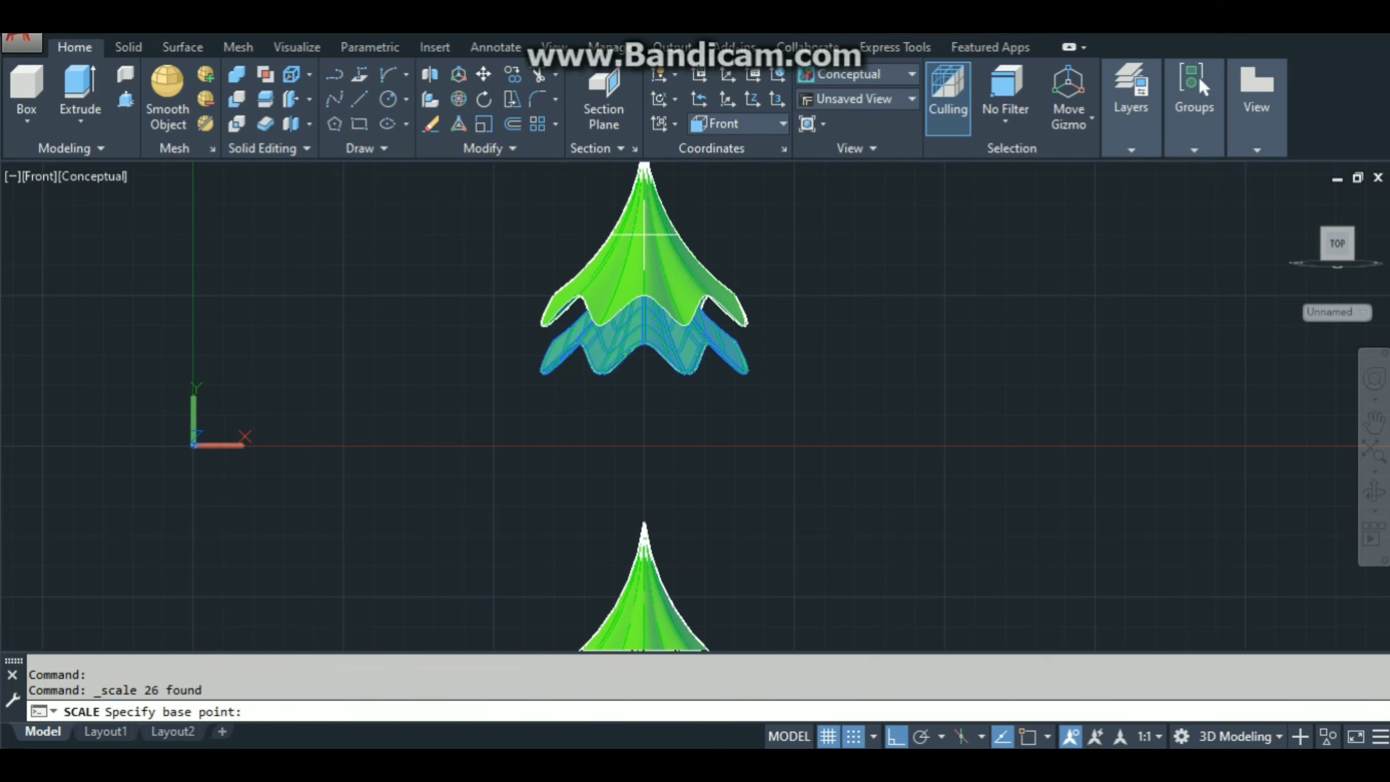
click(644, 165)
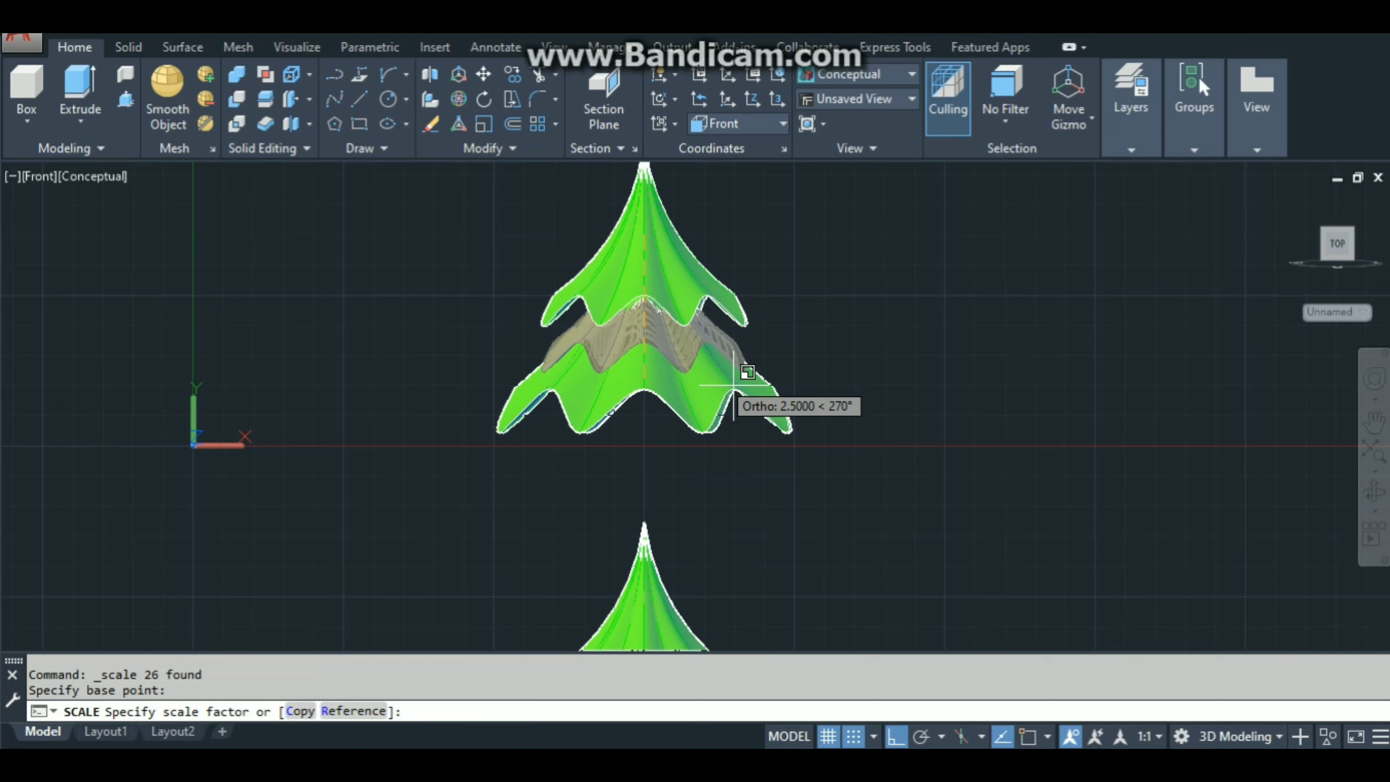
click(733, 386)
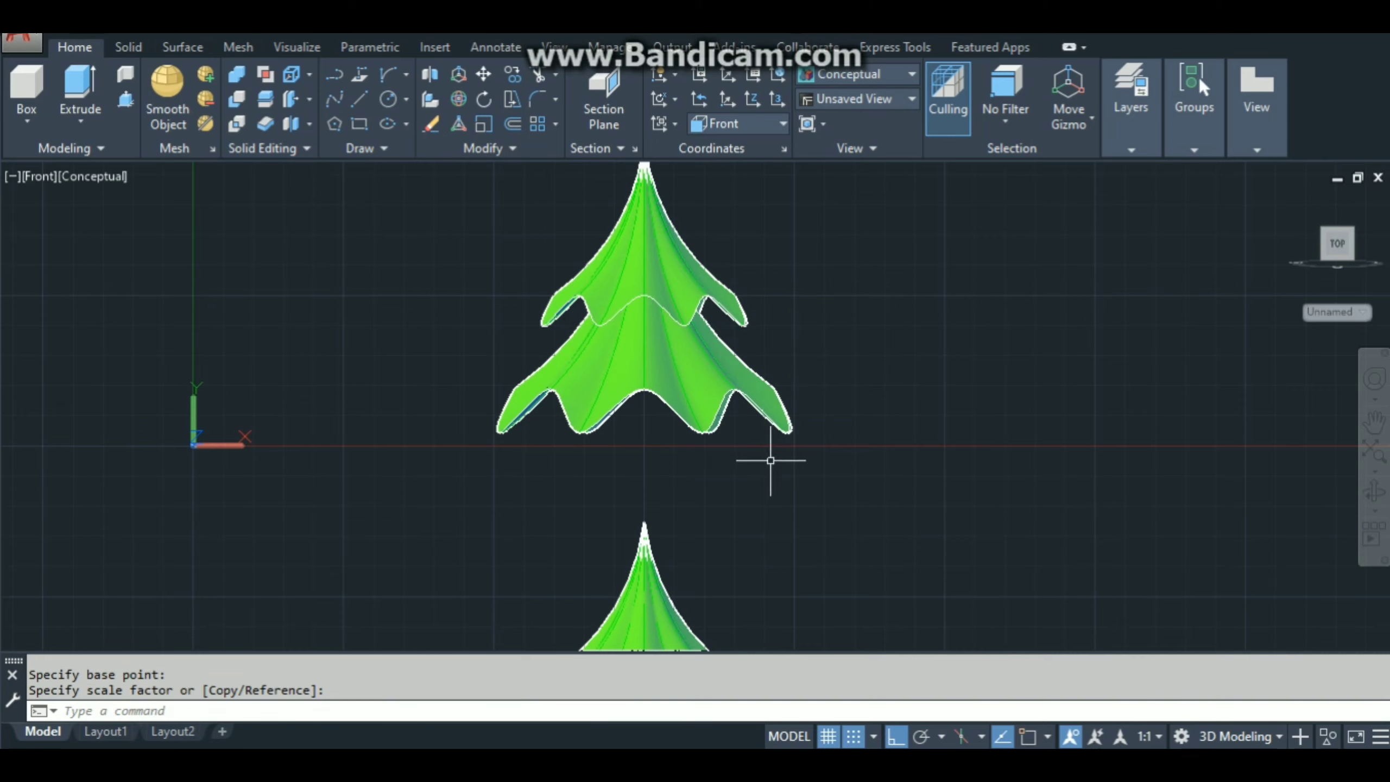
click(800, 495)
click(434, 327)
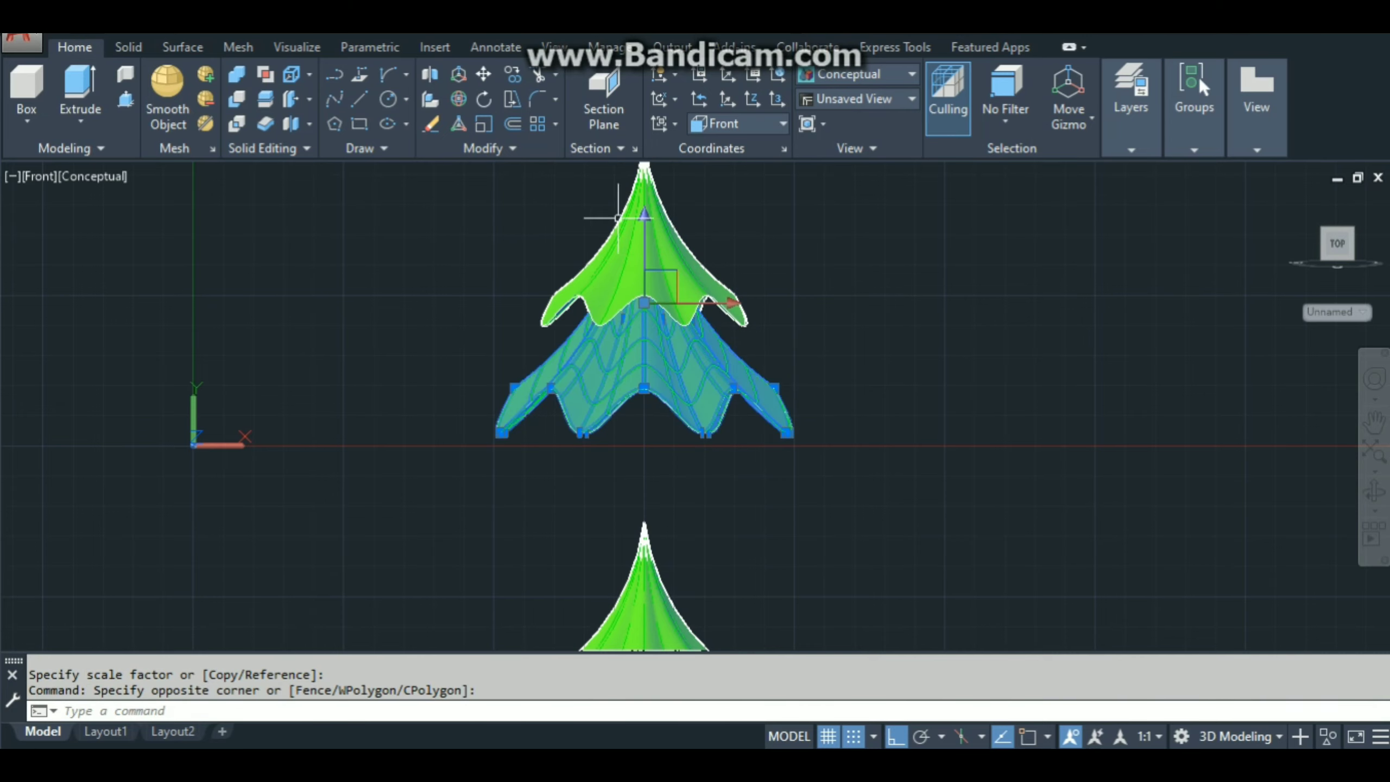
- Shrink the bottom tier by scaling it down from its tip
click(660, 287)
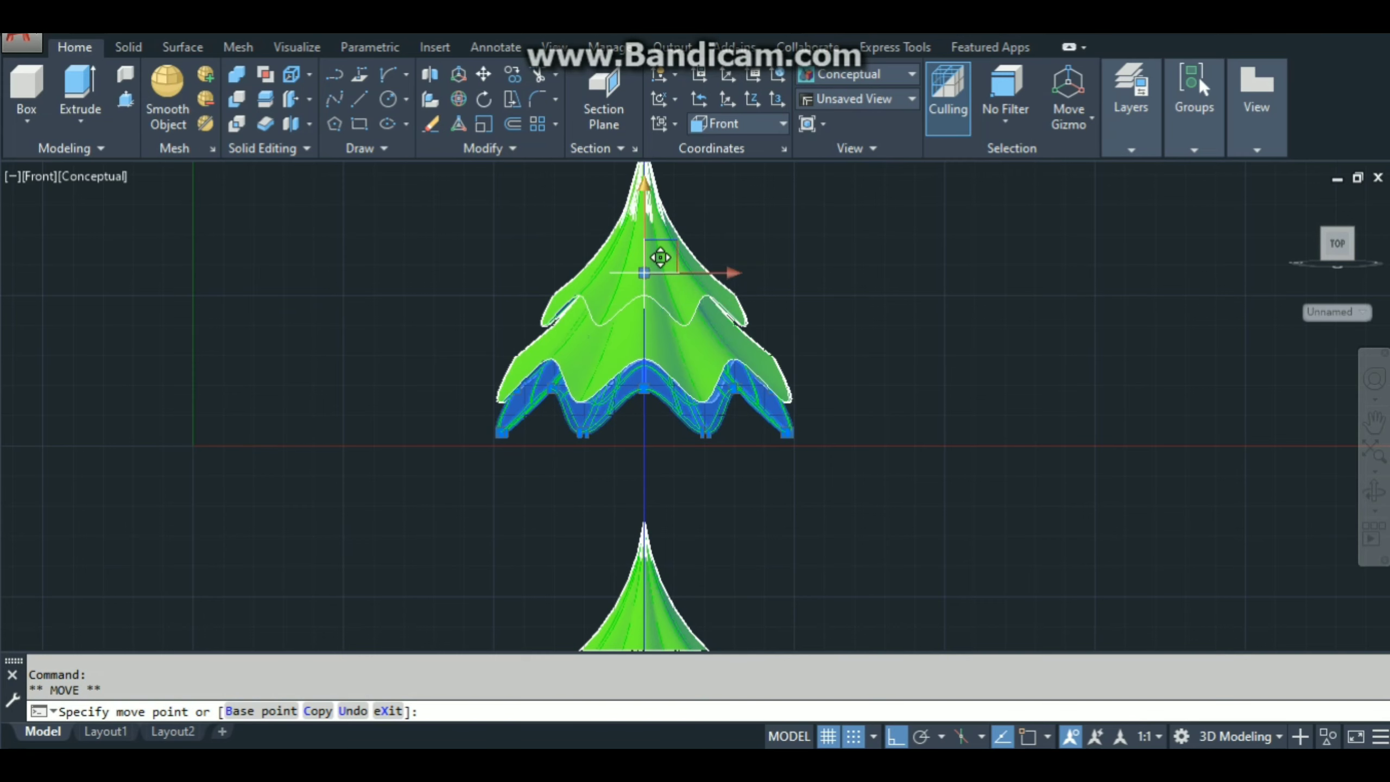
key(Escape)
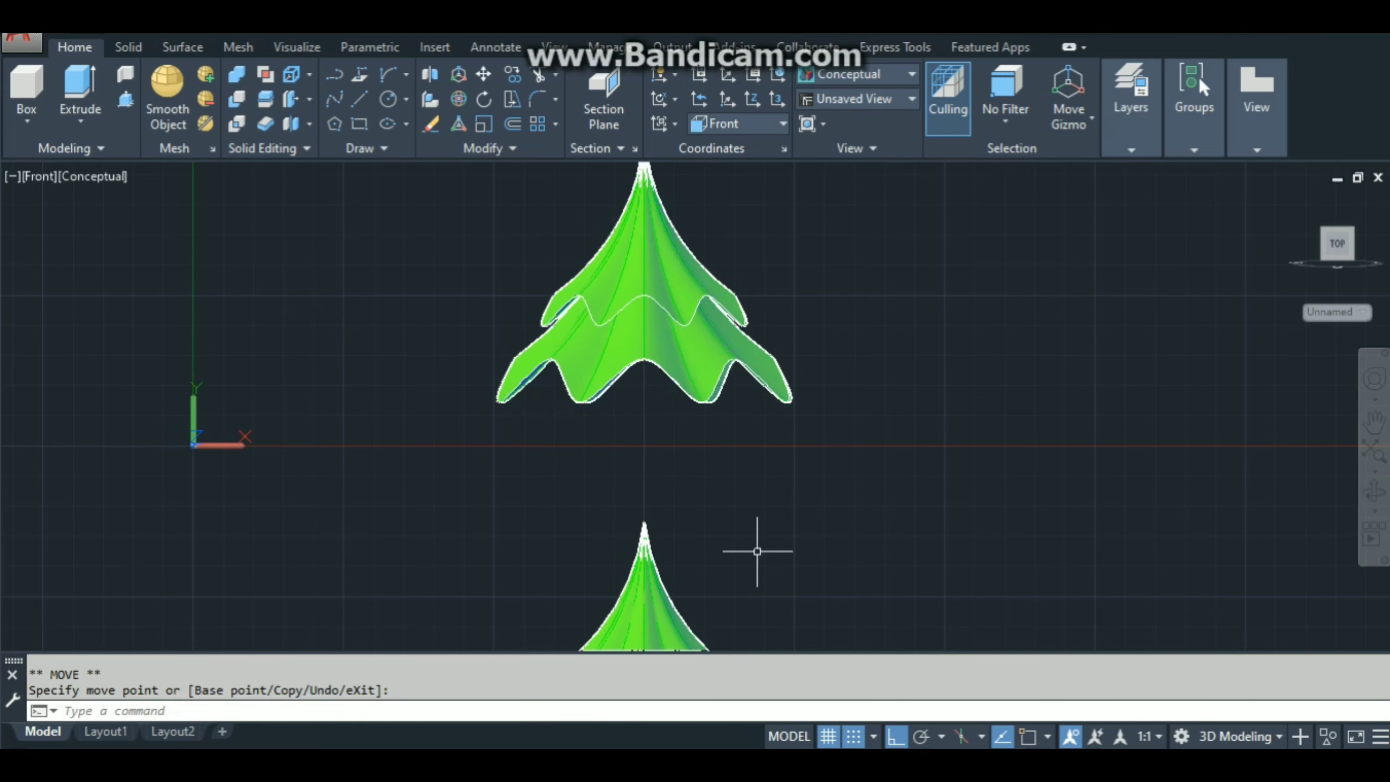
scroll(758, 554, down, 2)
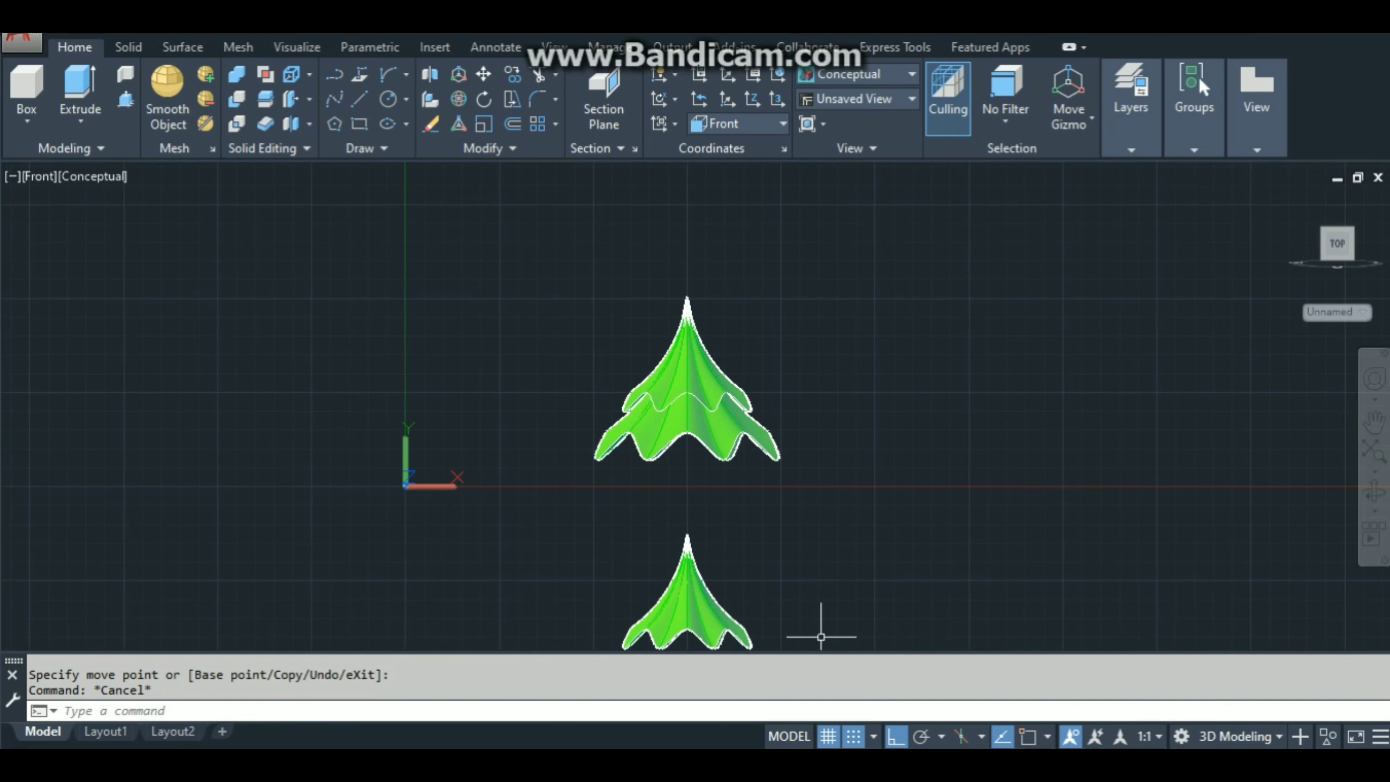
click(821, 636)
click(504, 463)
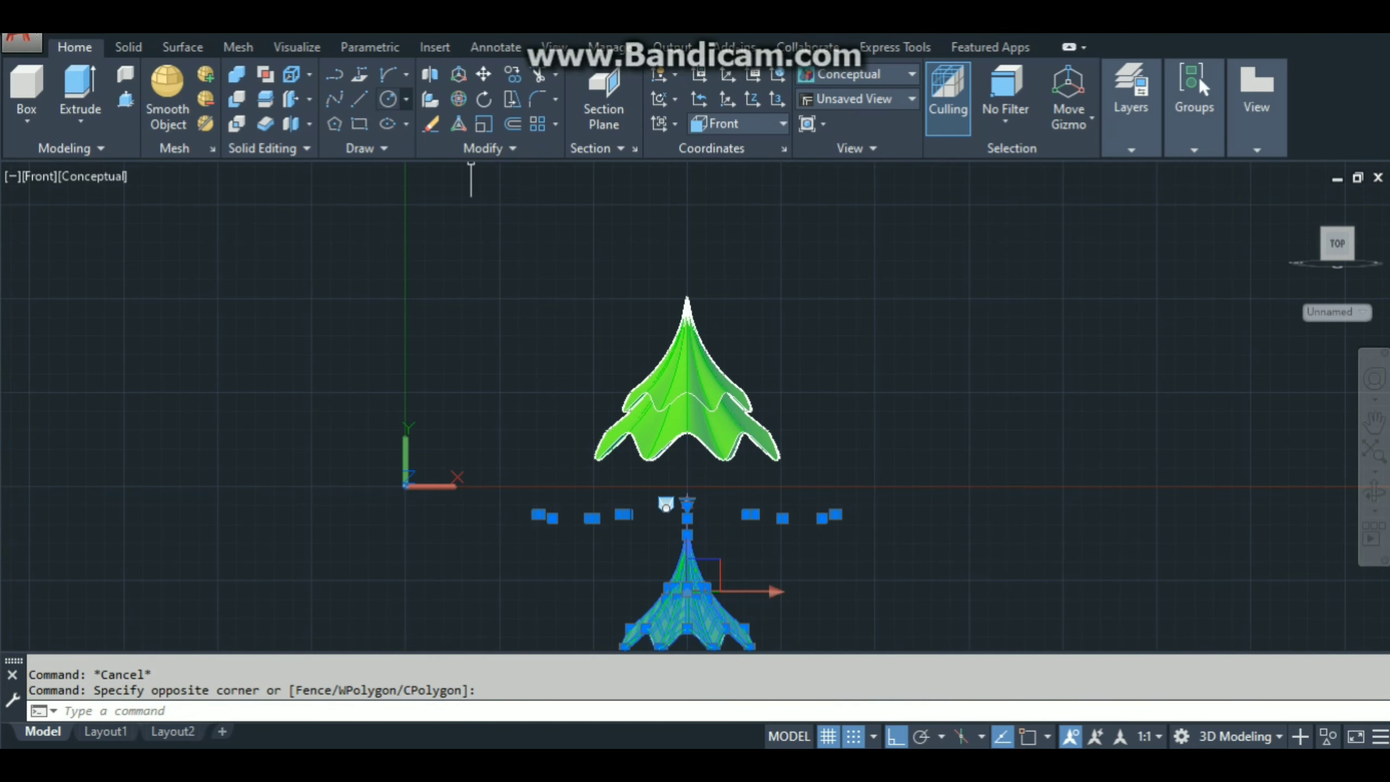
click(484, 124)
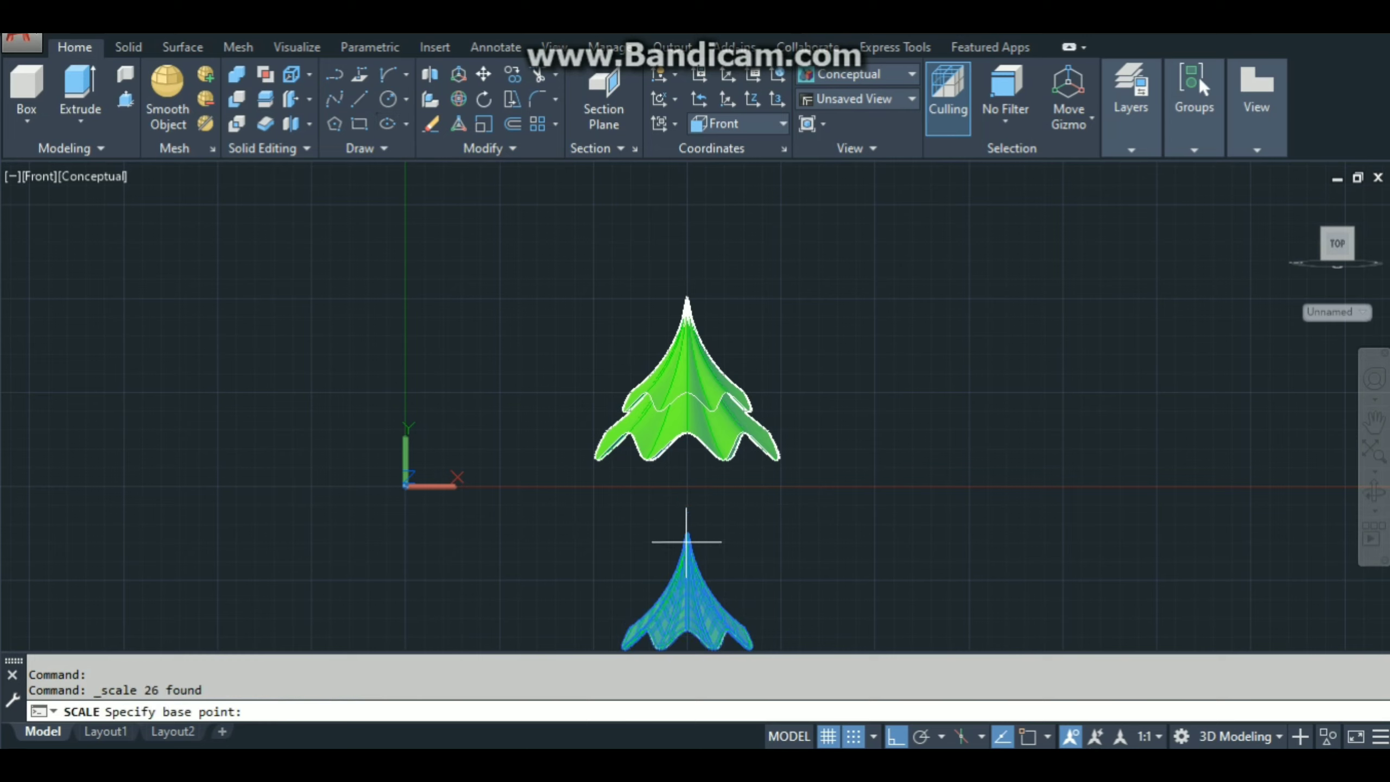
click(687, 524)
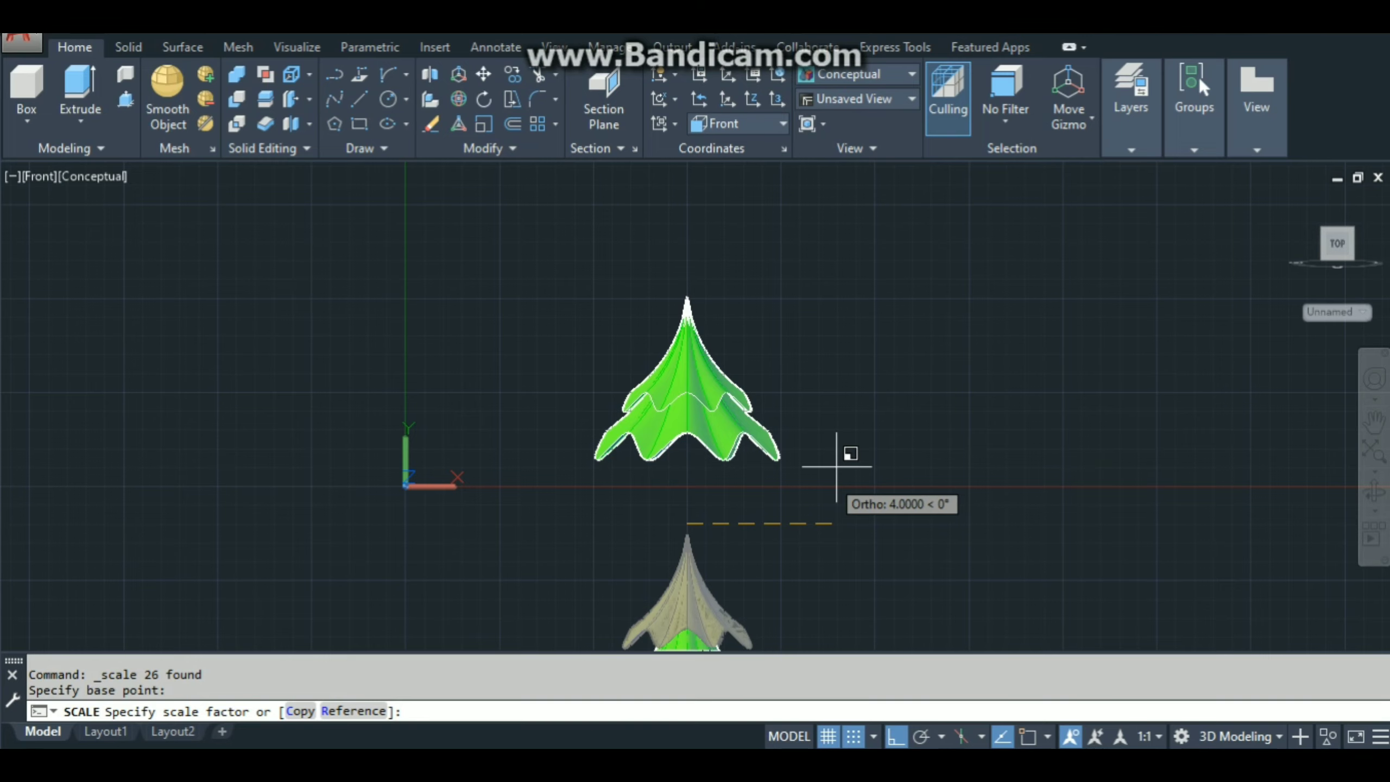
click(798, 485)
- Move the lower tier and line up into the tier above, then fit the tree in view
scroll(799, 485, down, 4)
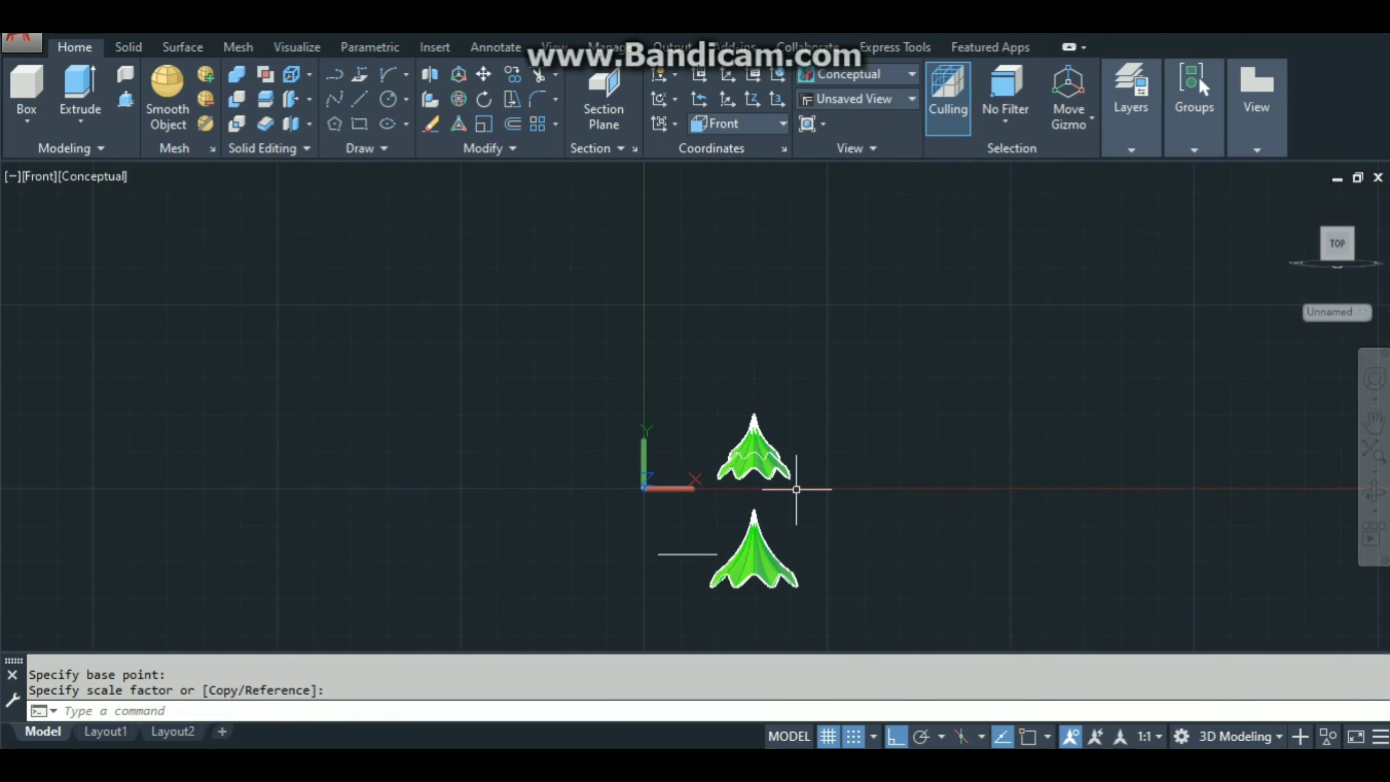
click(850, 631)
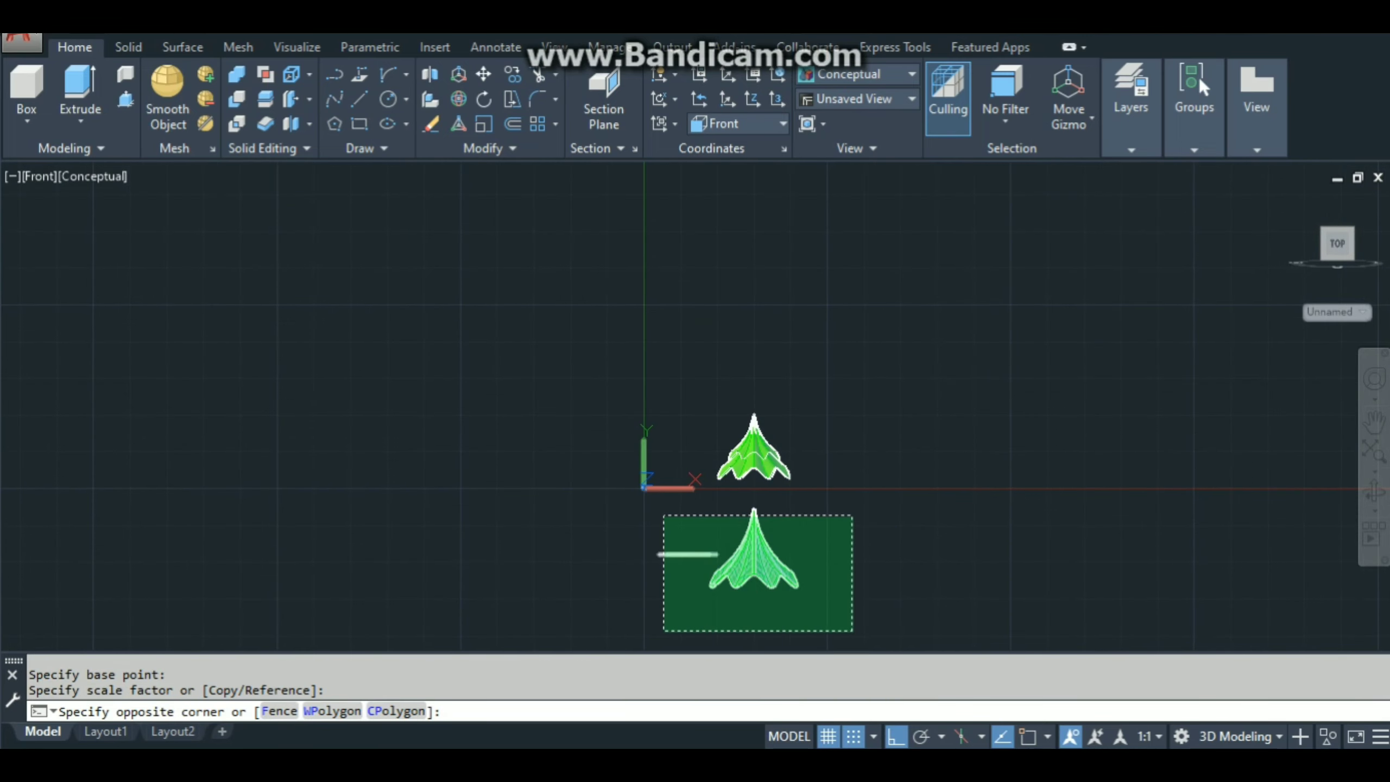
click(682, 505)
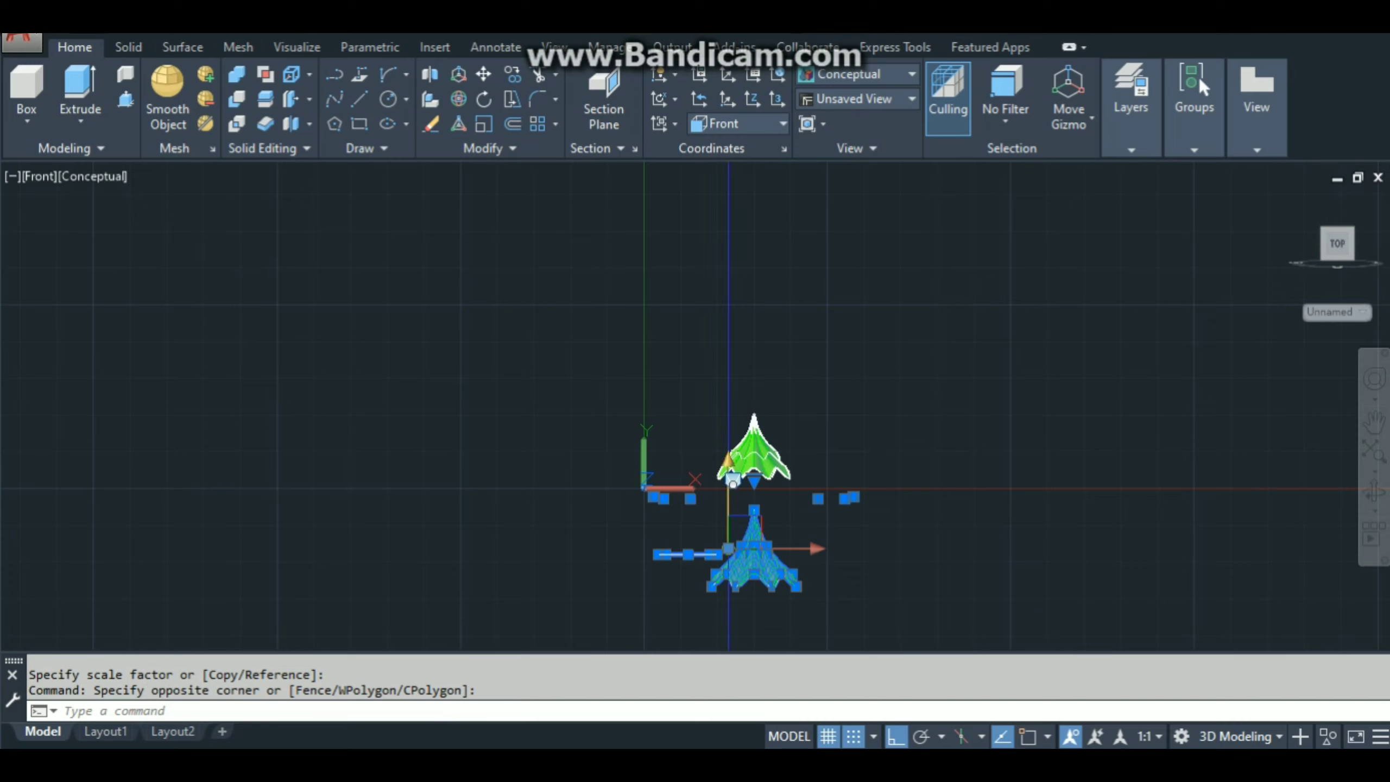
click(727, 528)
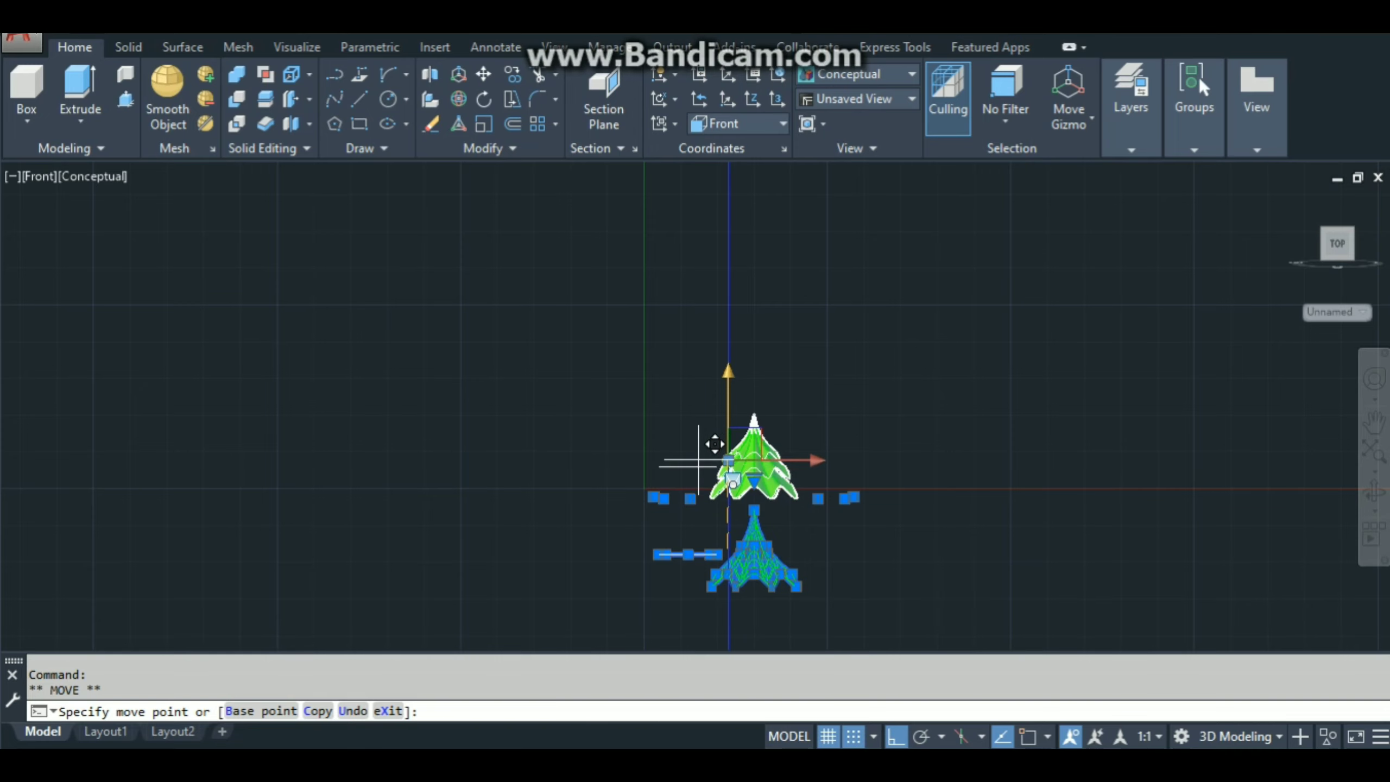
click(711, 454)
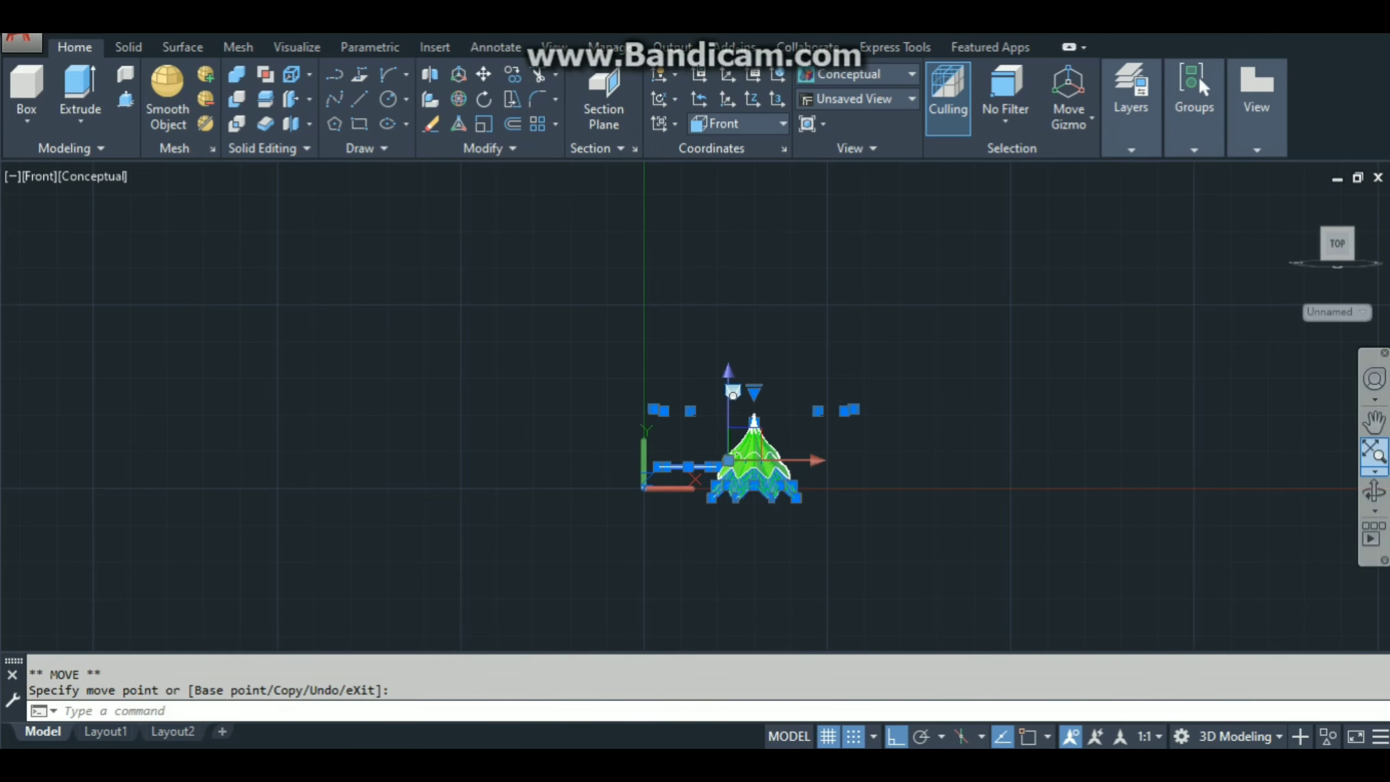
click(1373, 449)
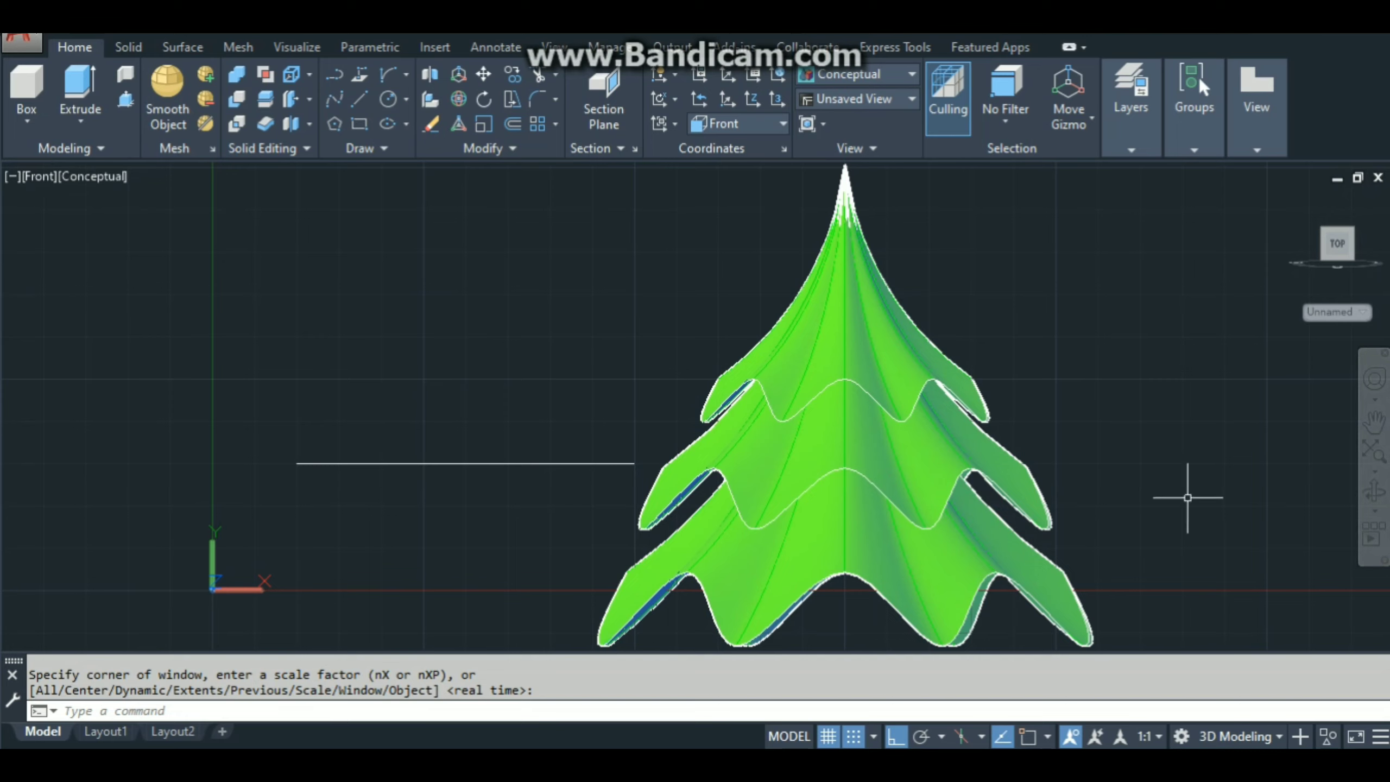
- Delete the stray horizontal line
key(Escape)
click(367, 347)
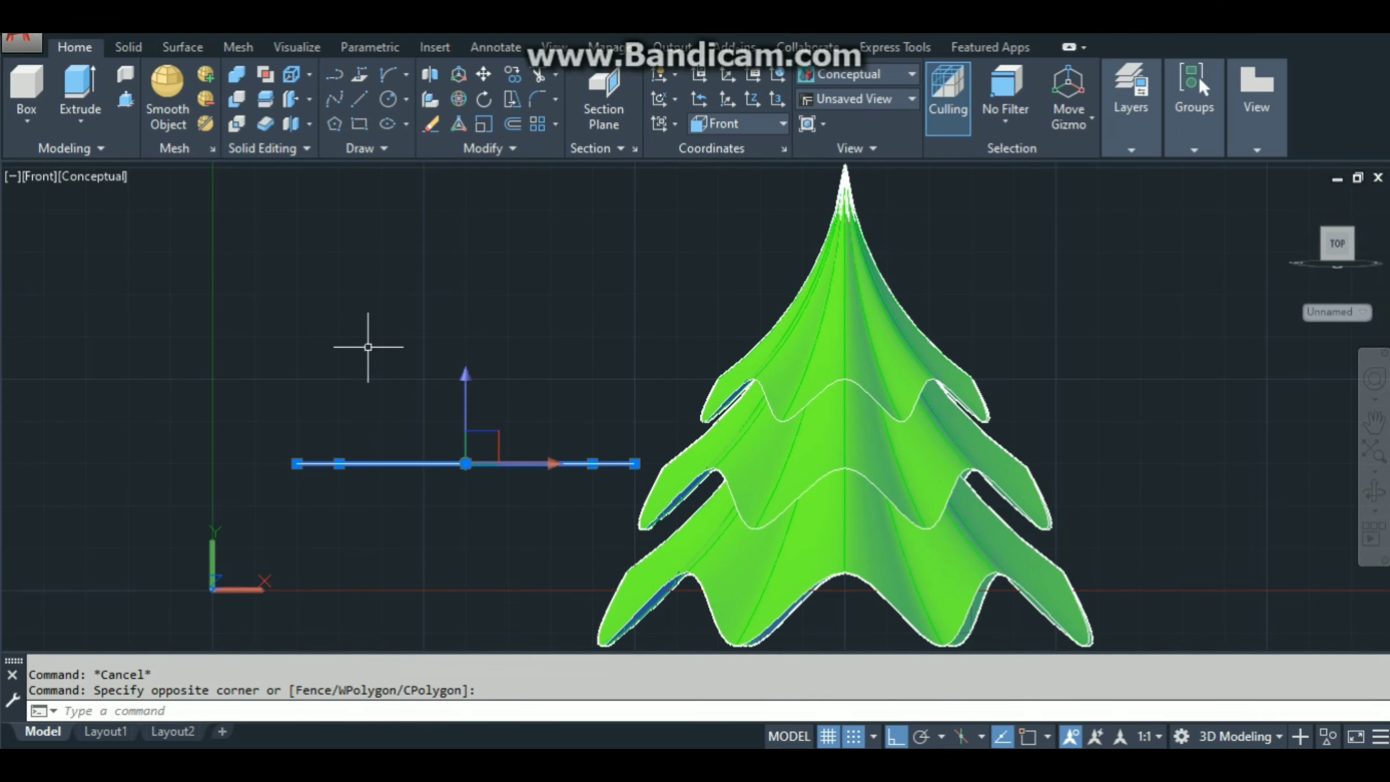
key(Delete)
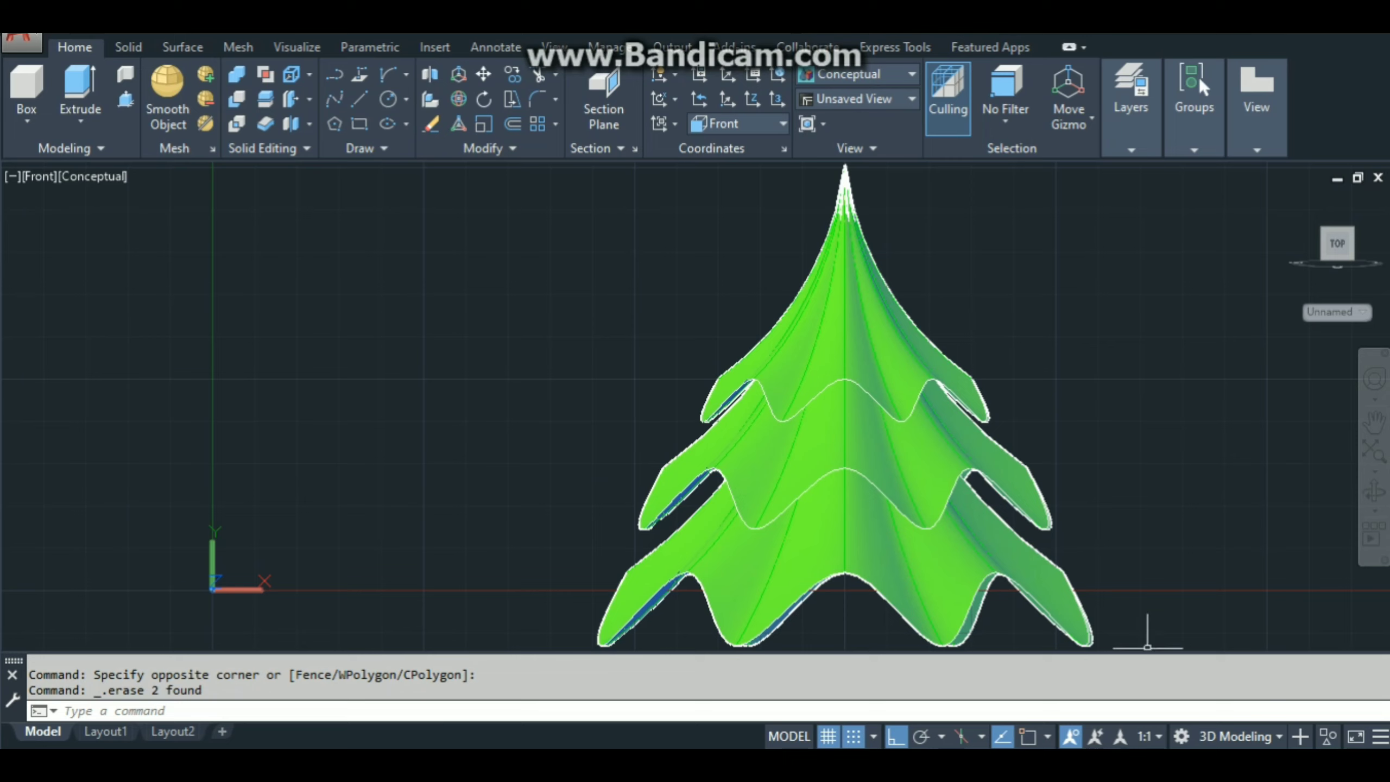
- Move the lower two tiers vertically with the gizmo, then zoom to fit the whole tree
click(1145, 614)
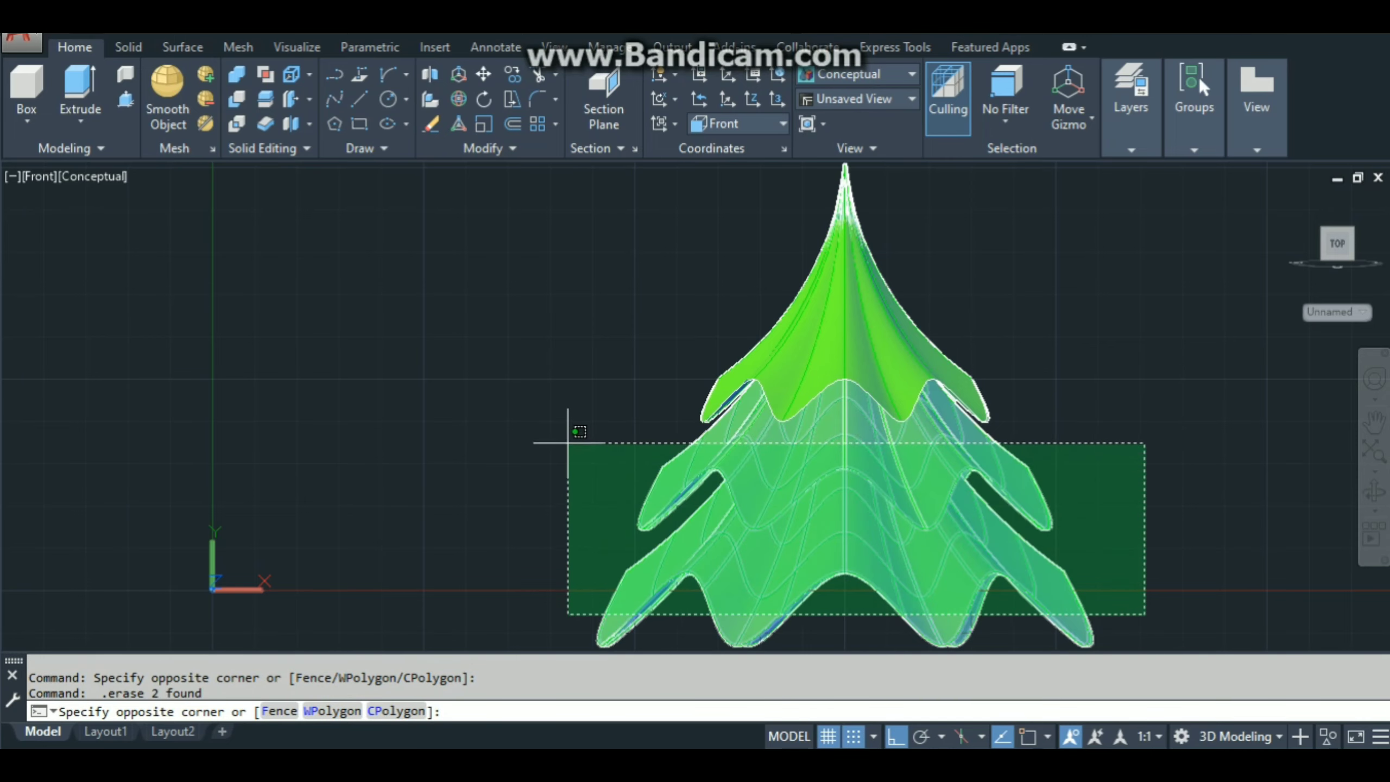
click(567, 446)
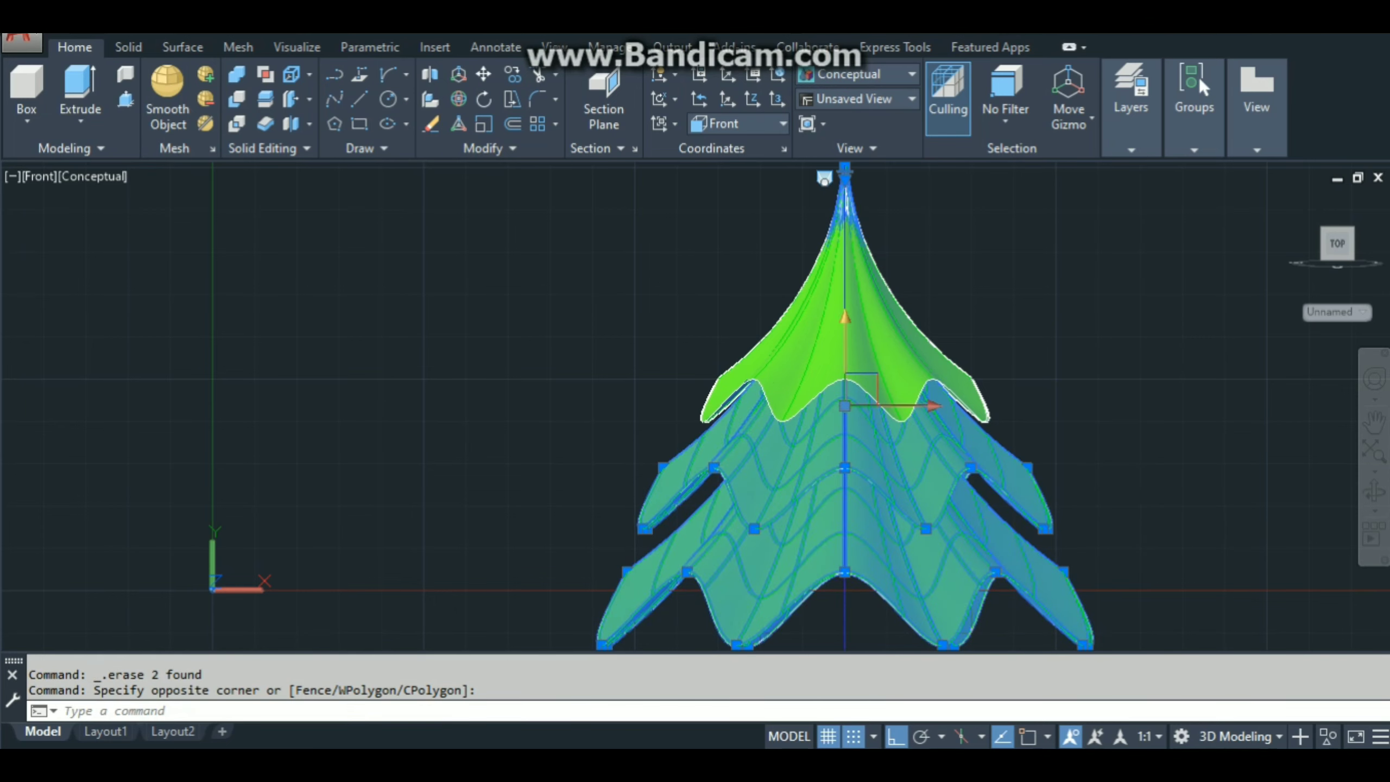
click(854, 390)
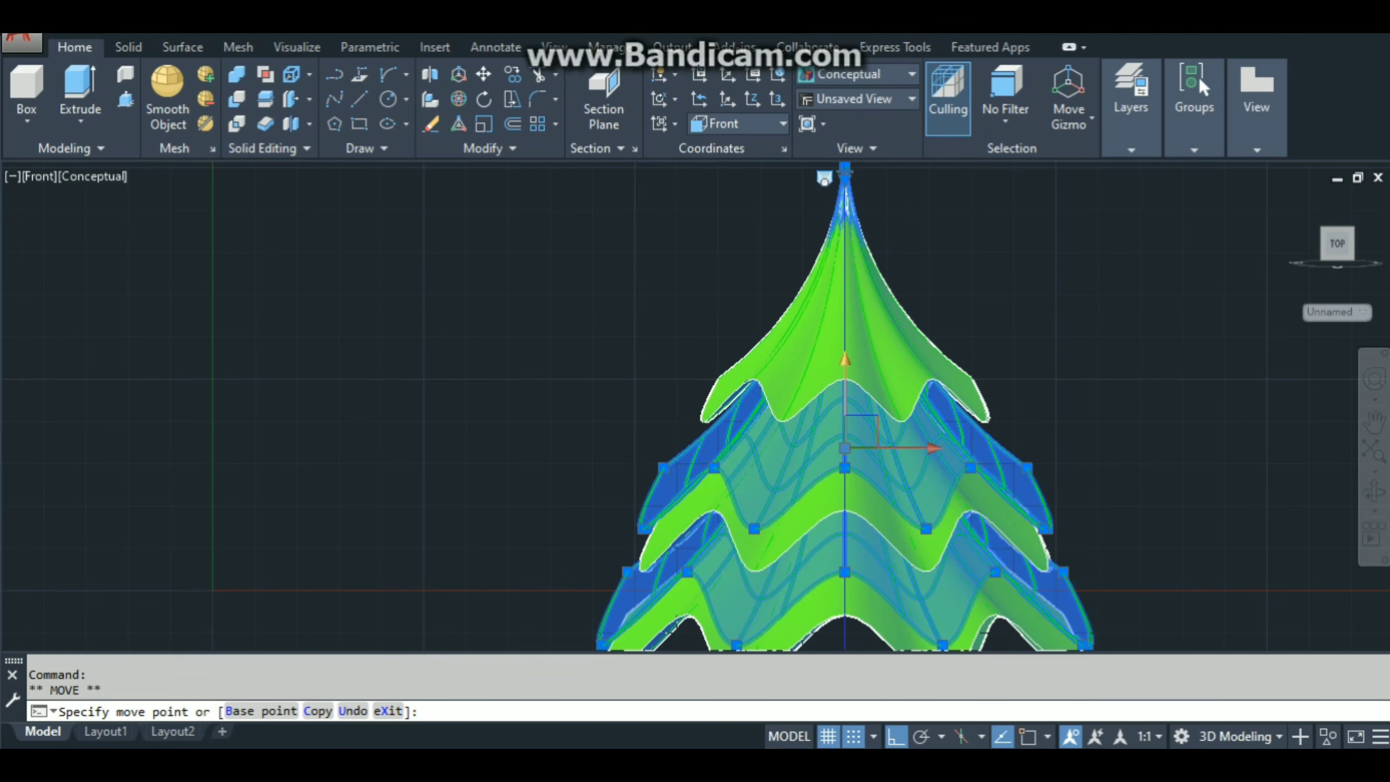
click(831, 432)
key(Escape)
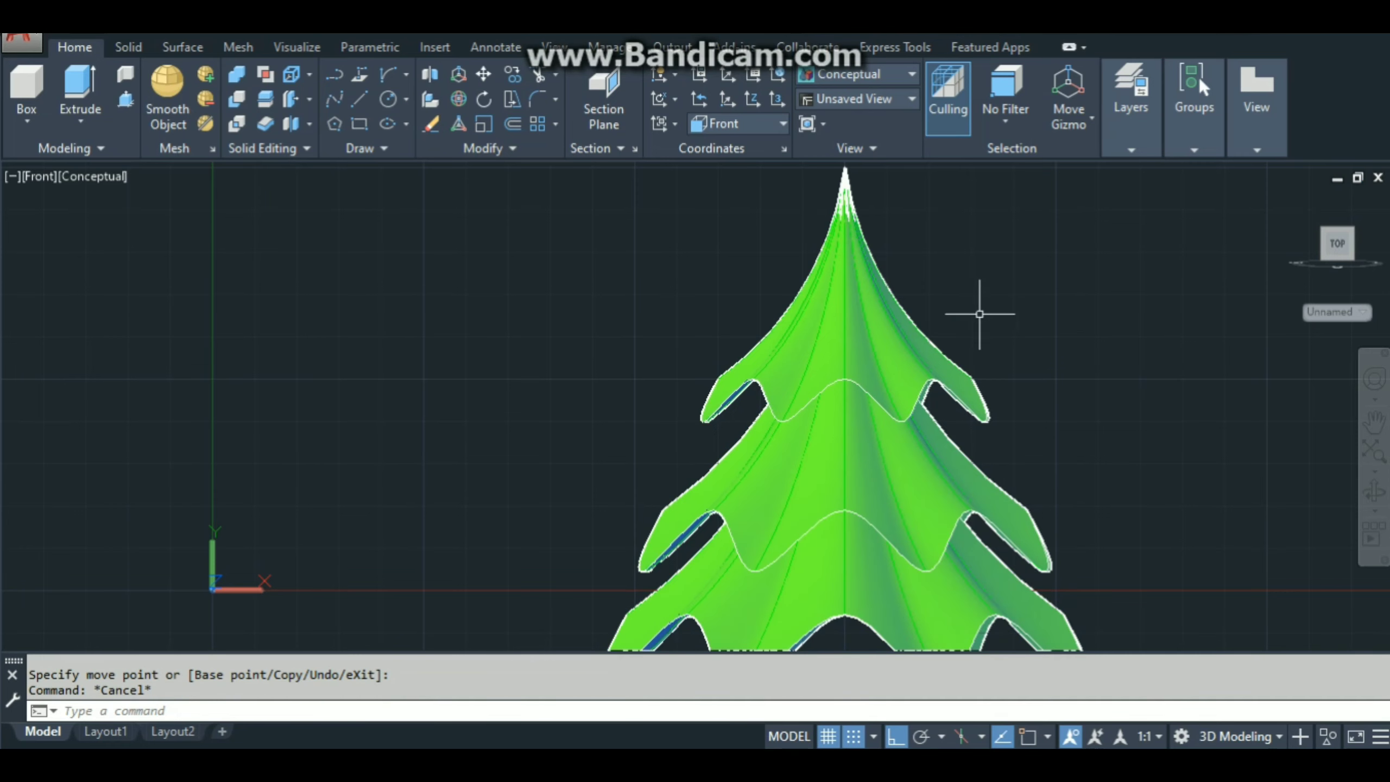
click(999, 360)
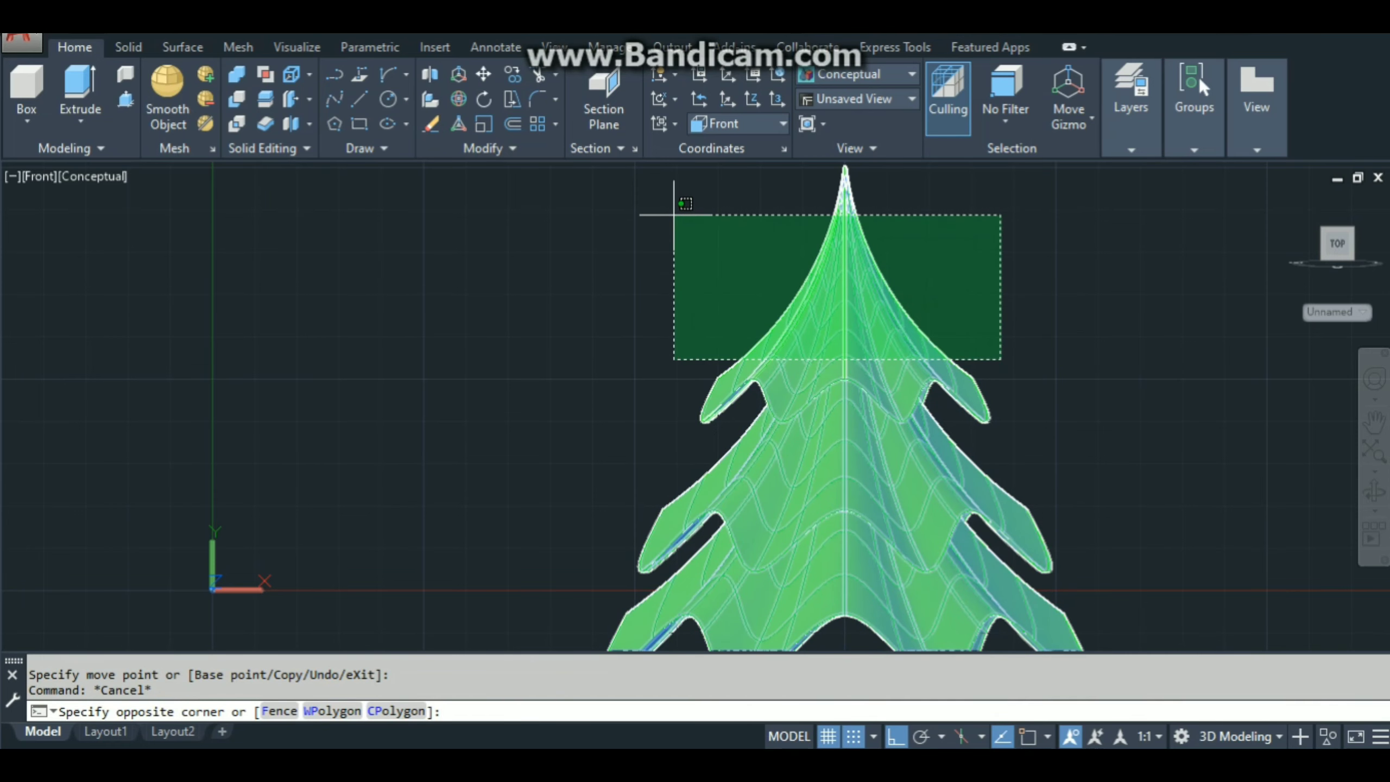
click(1064, 376)
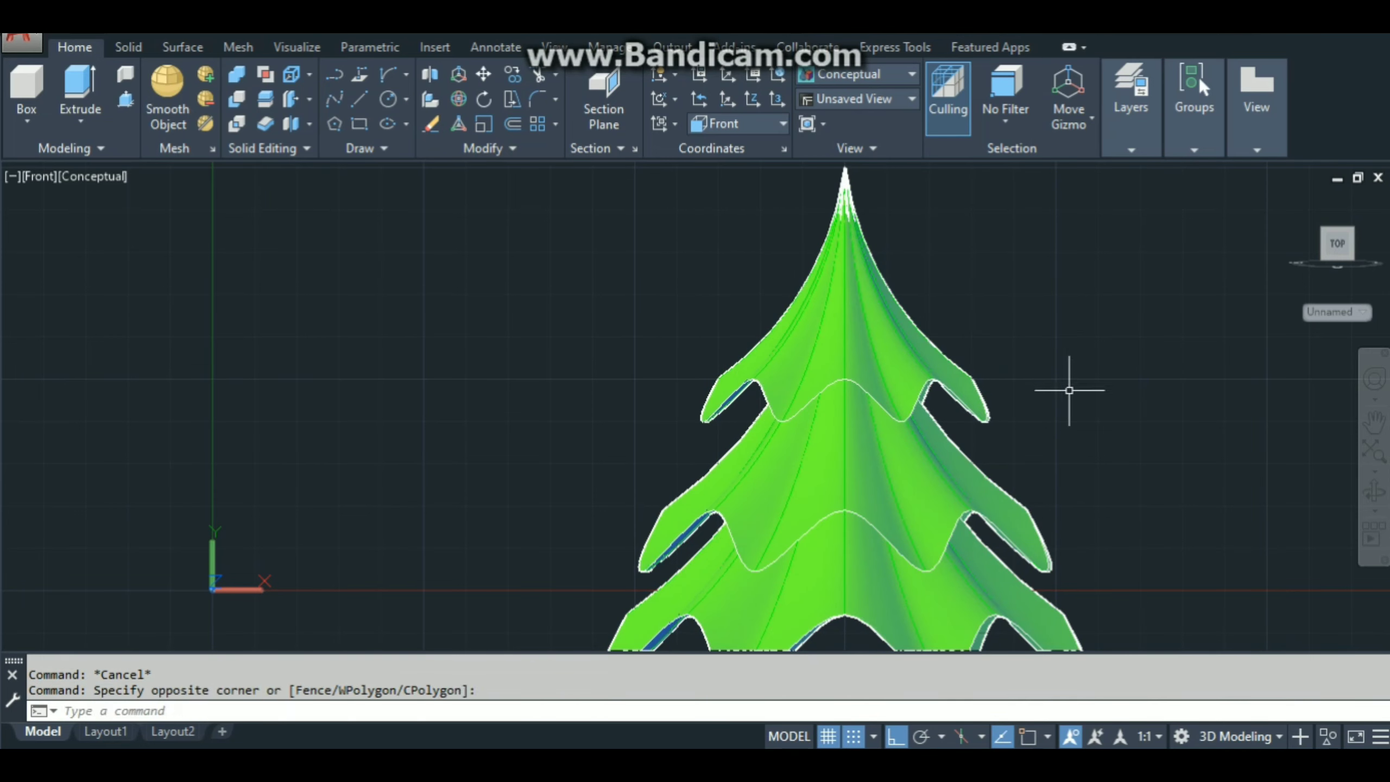
scroll(1076, 393, down, 2)
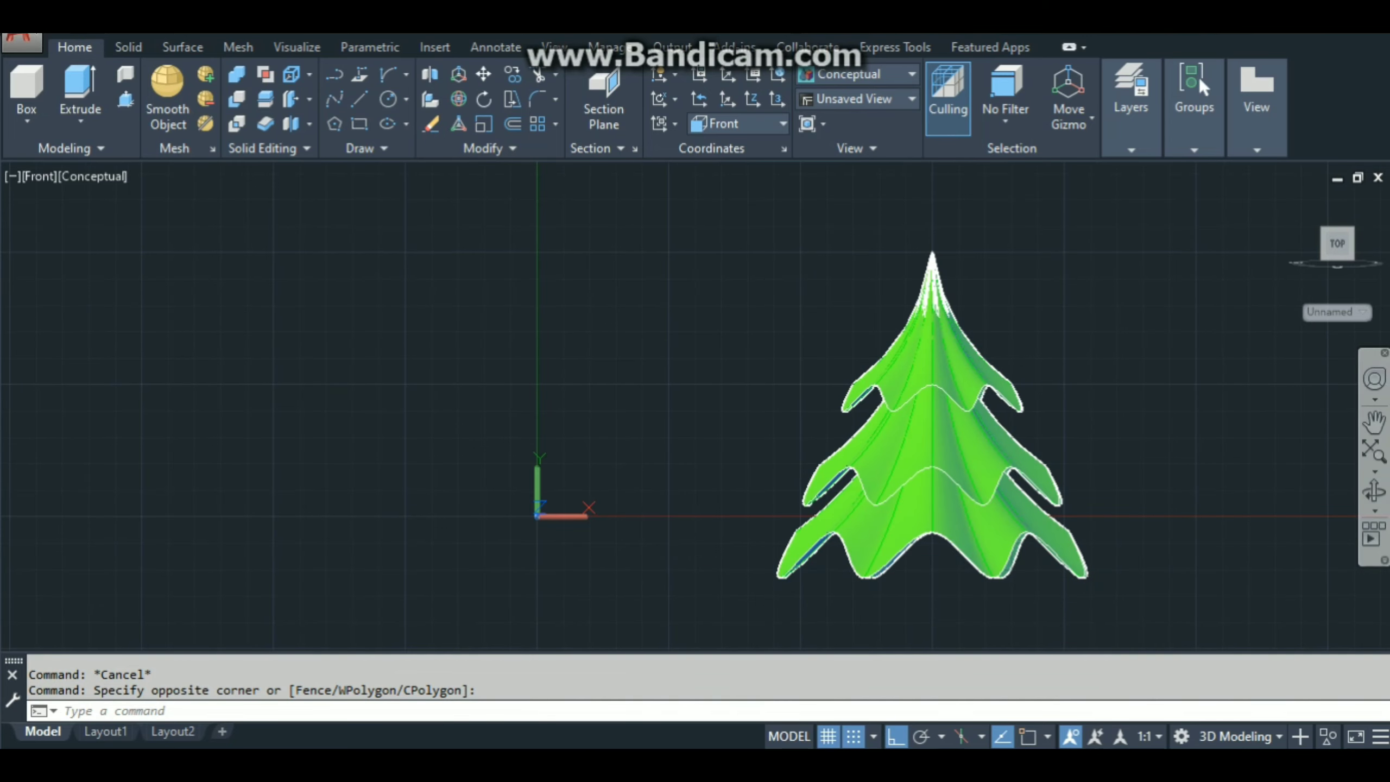
click(1373, 452)
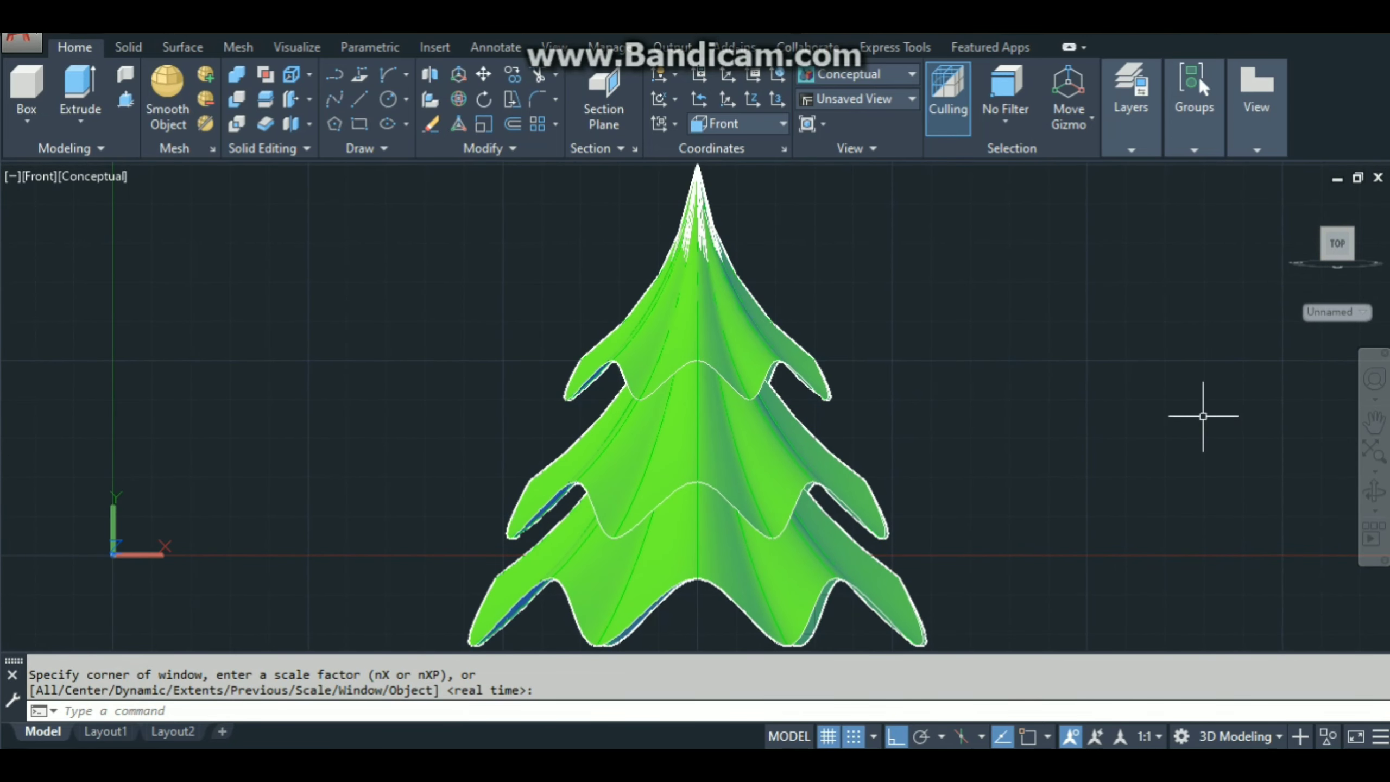
- Draw a small 5-sided polygon, inscribed in a circle, to the right of the tree
click(359, 124)
click(334, 124)
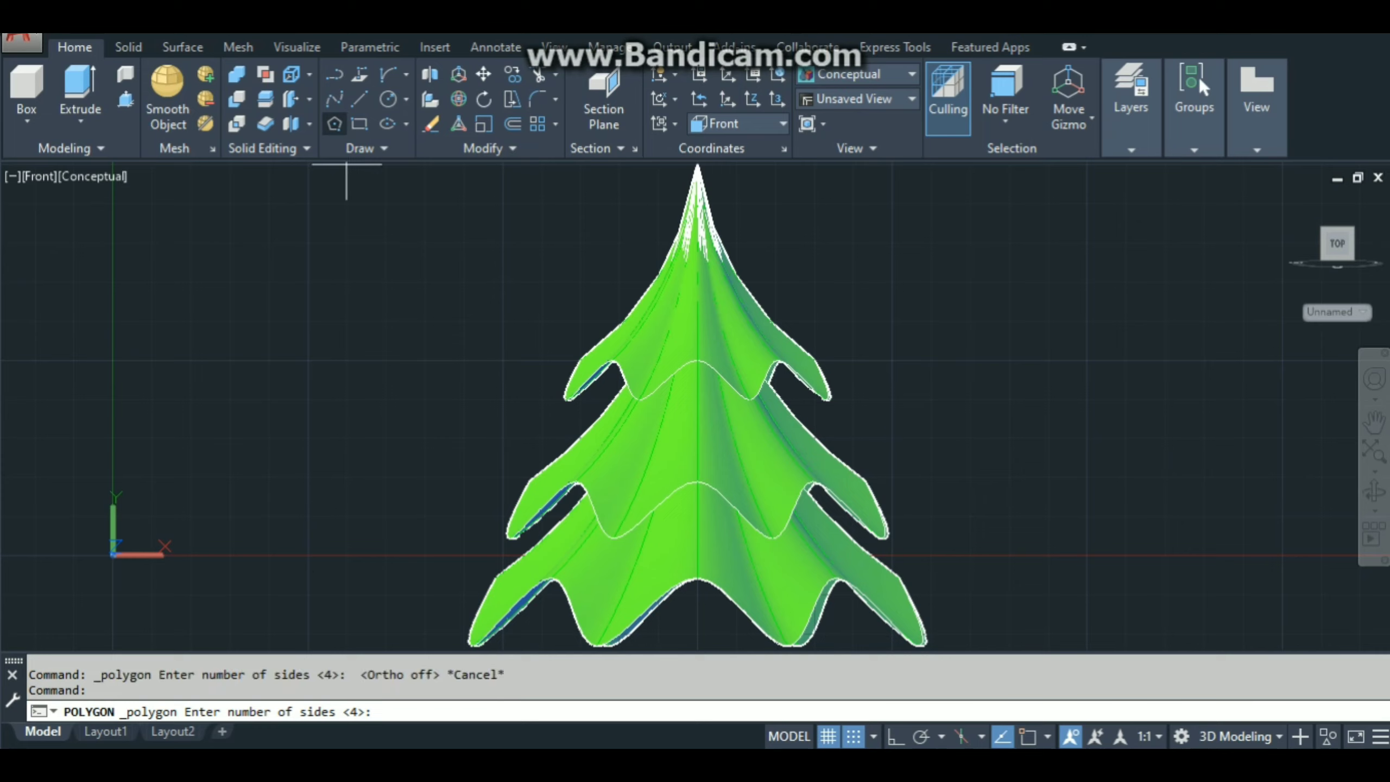
key(F9)
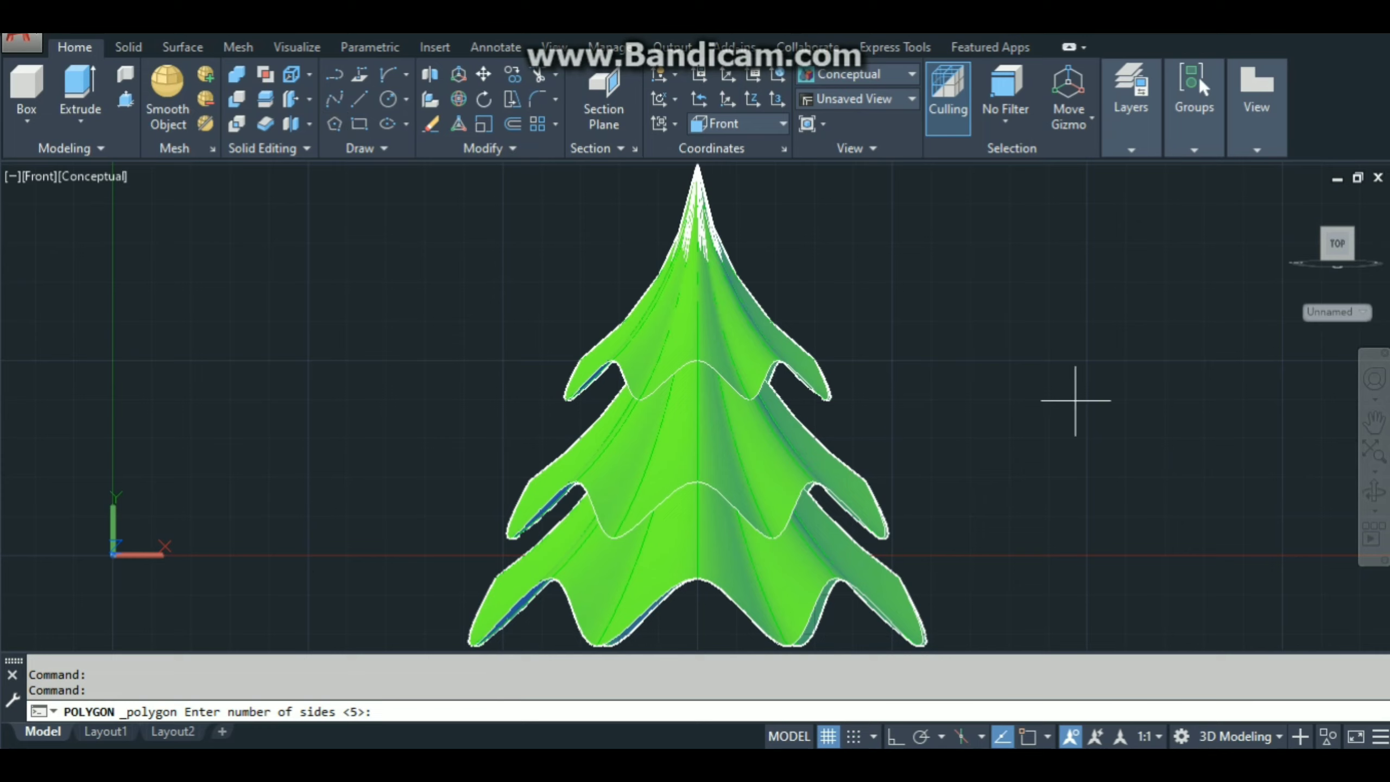
key(F9)
text(5)
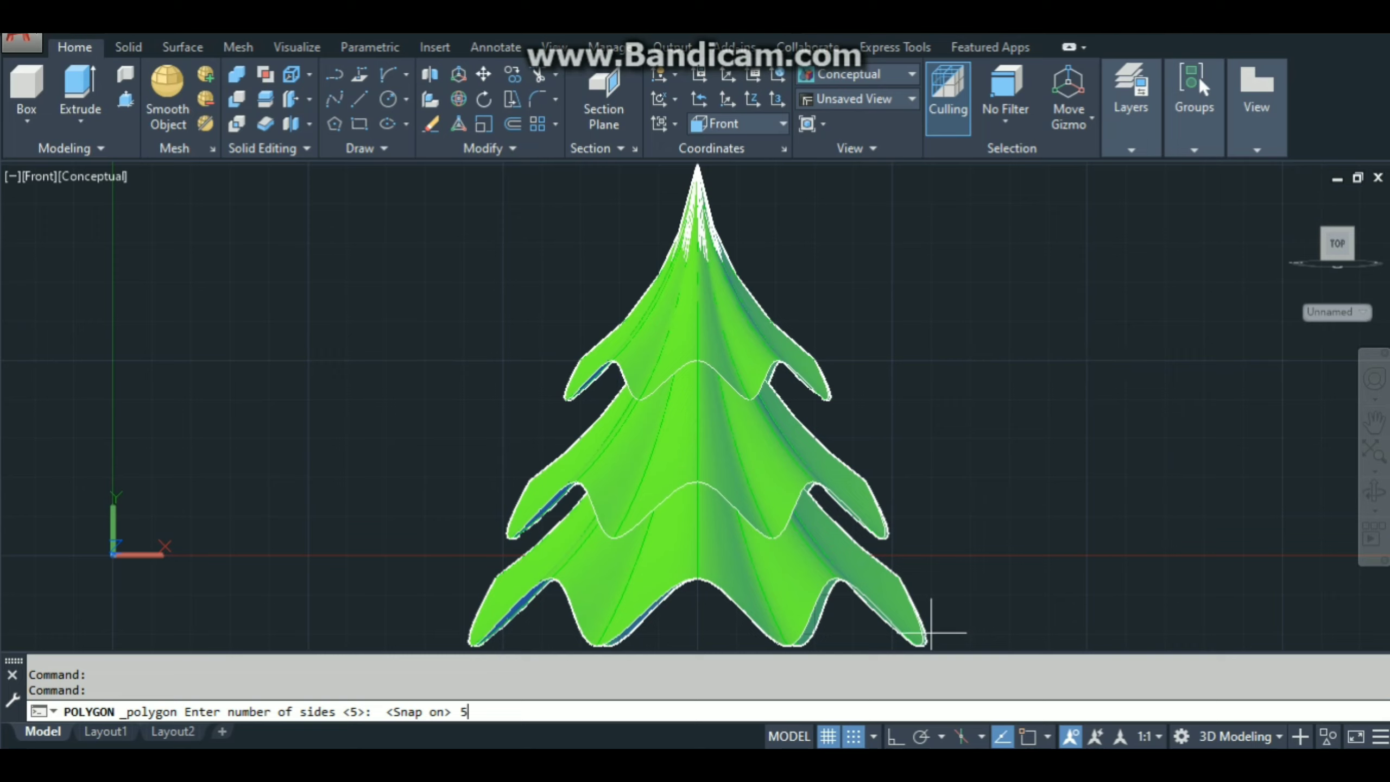
key(Return)
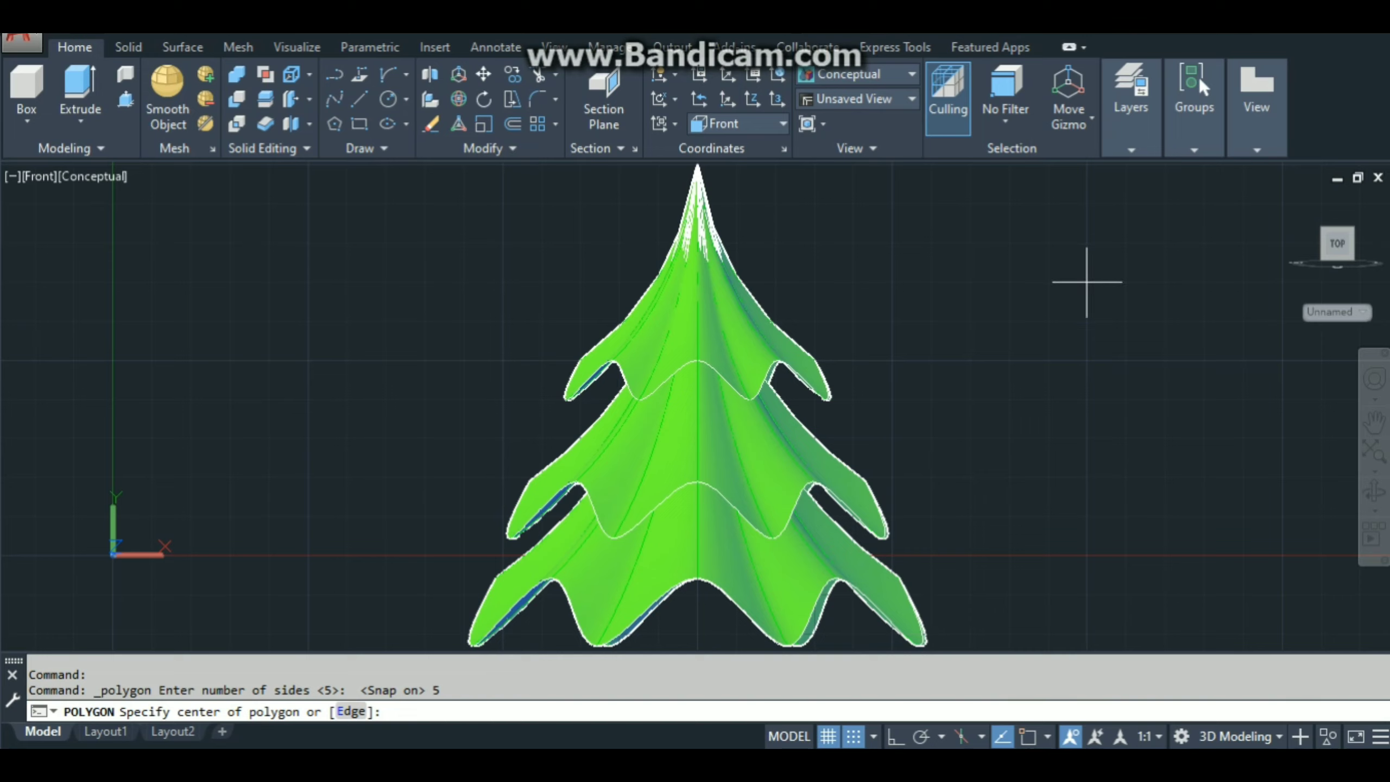
click(1086, 281)
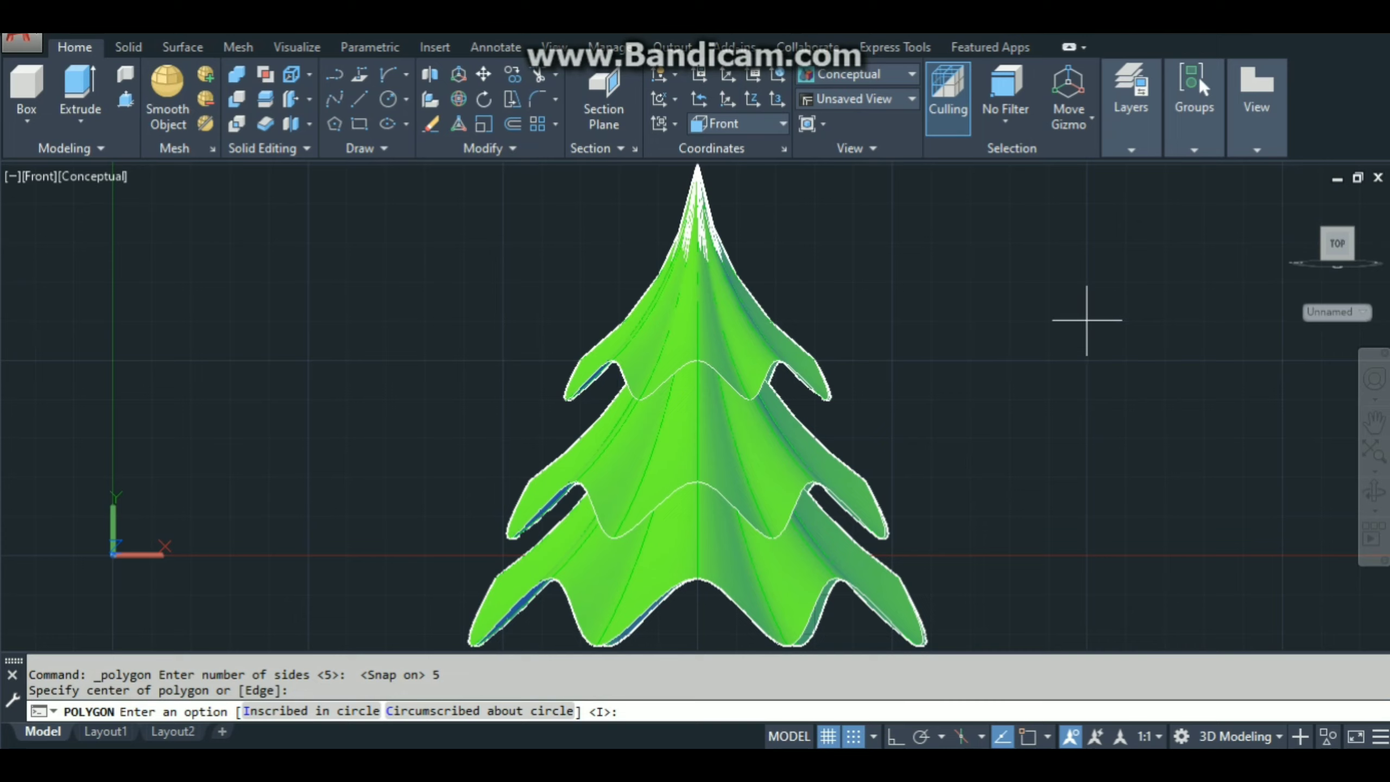
key(Return)
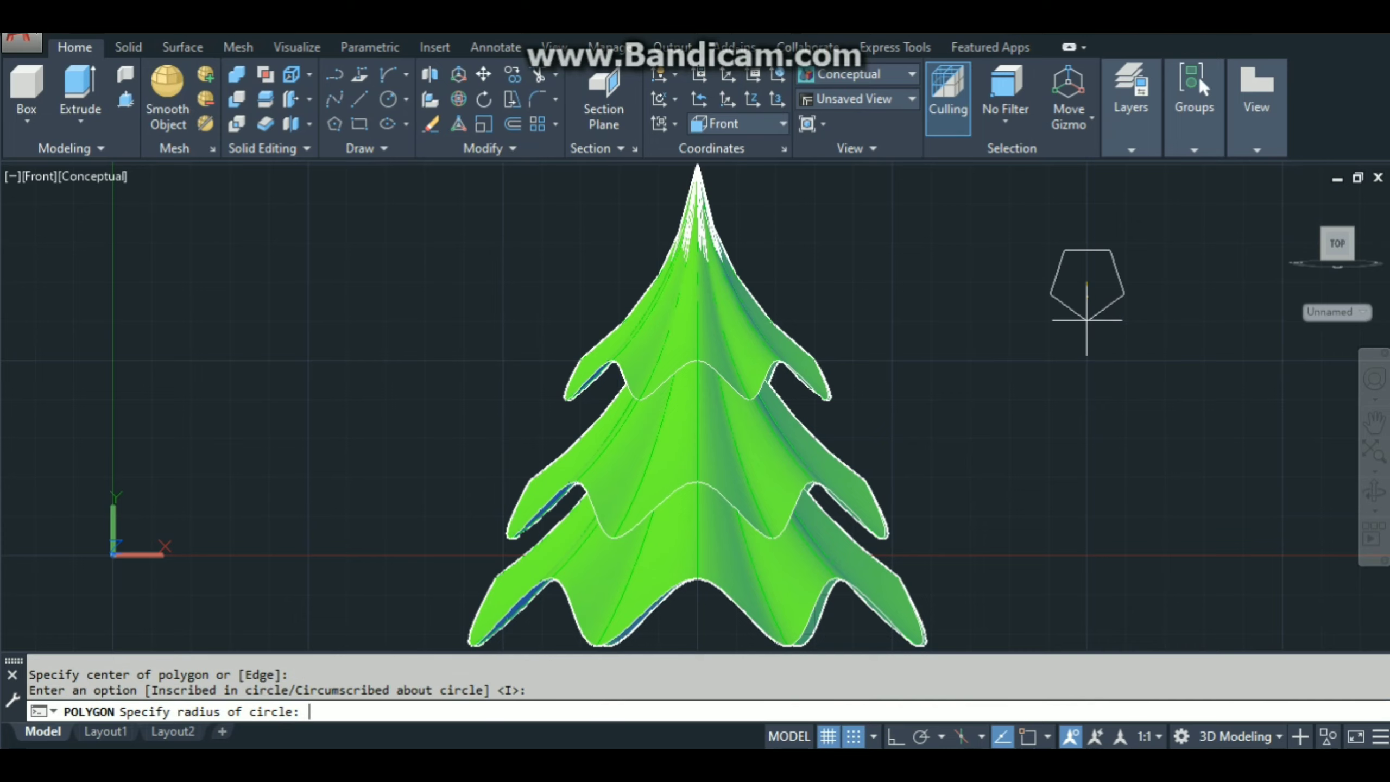
click(1086, 320)
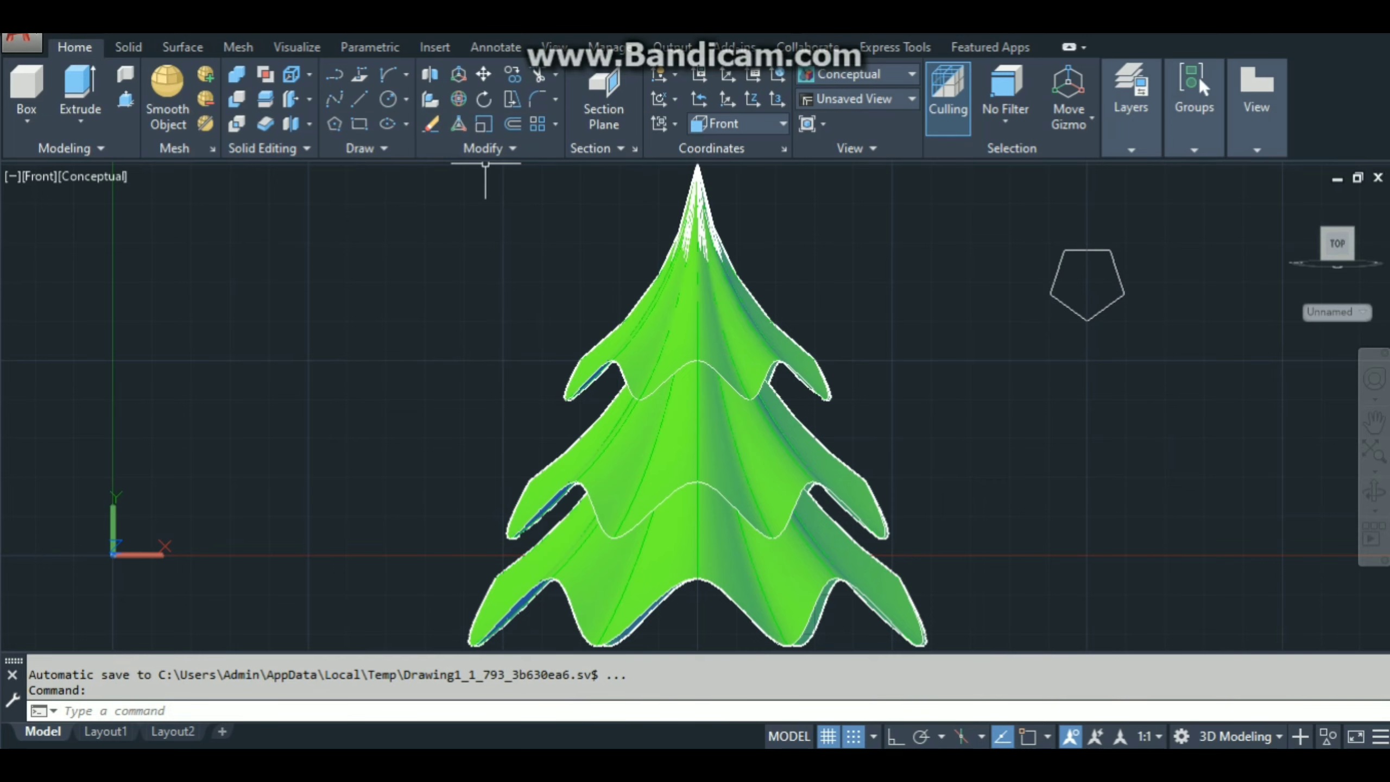
- With object snap on, trace a closed star polyline through the pentagon's vertices
click(334, 74)
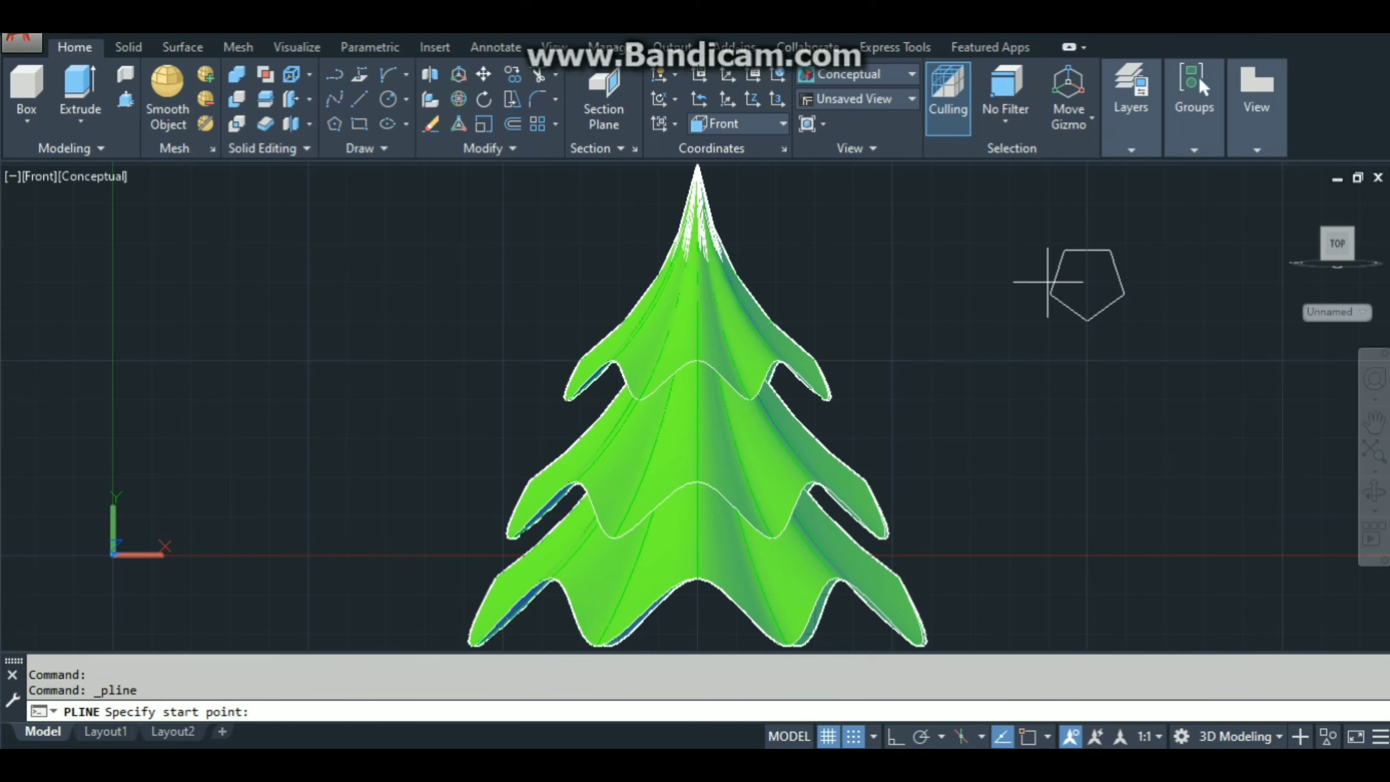
key(F9)
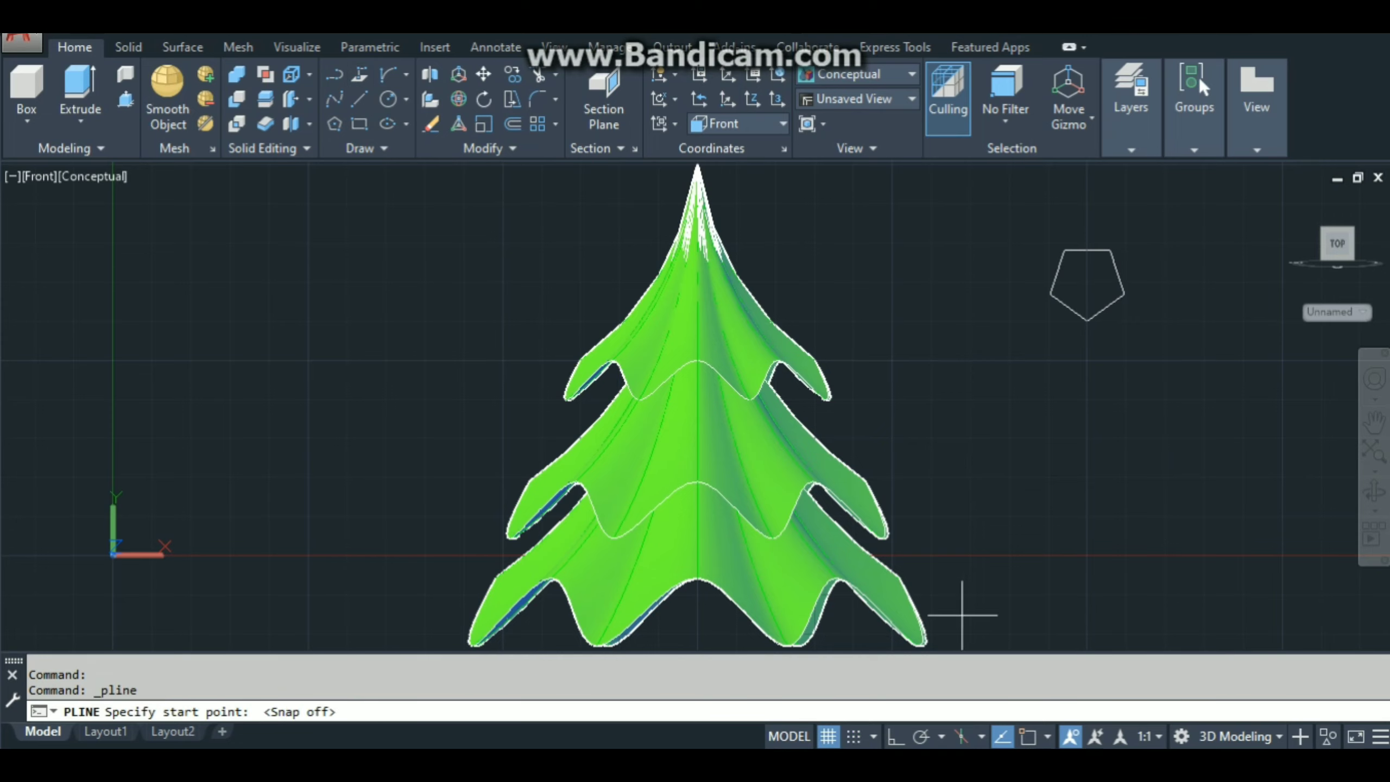
key(F3)
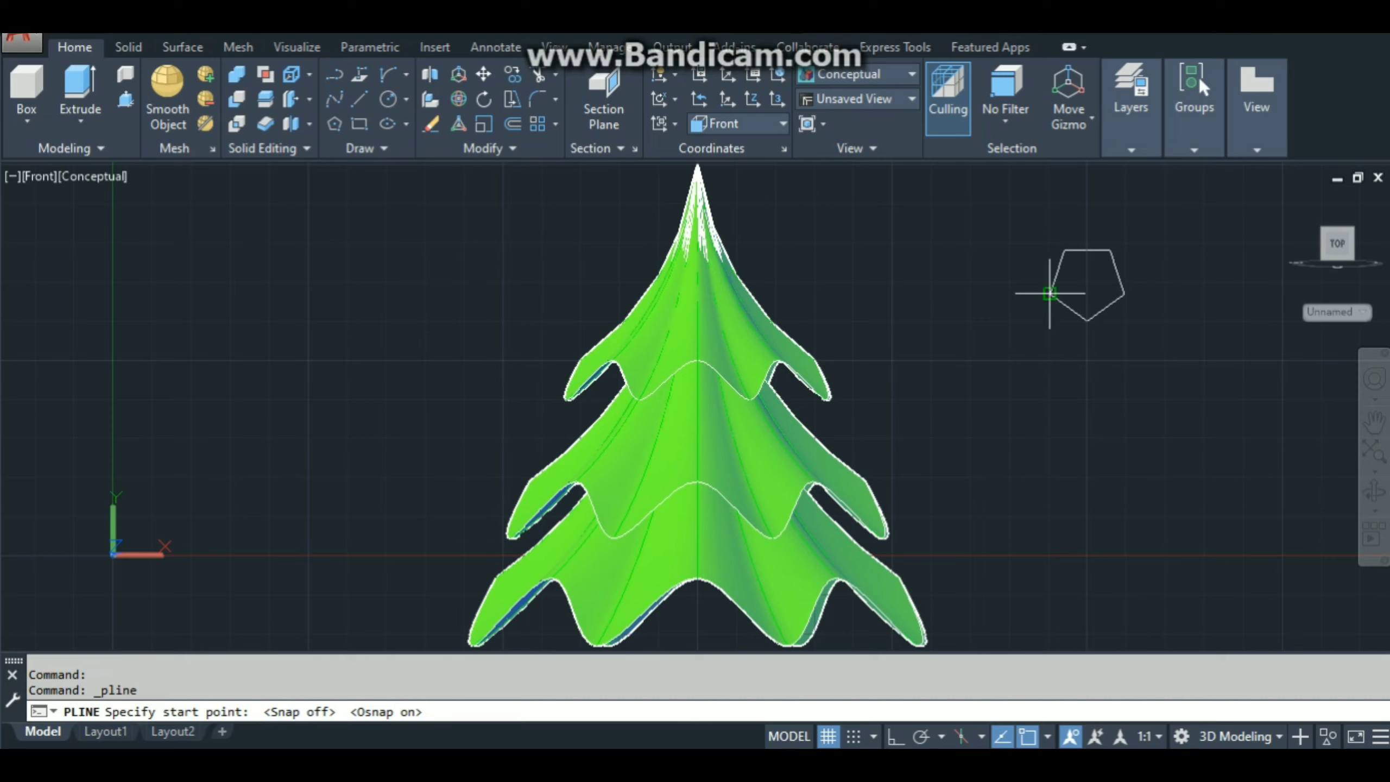
click(1049, 293)
click(1109, 251)
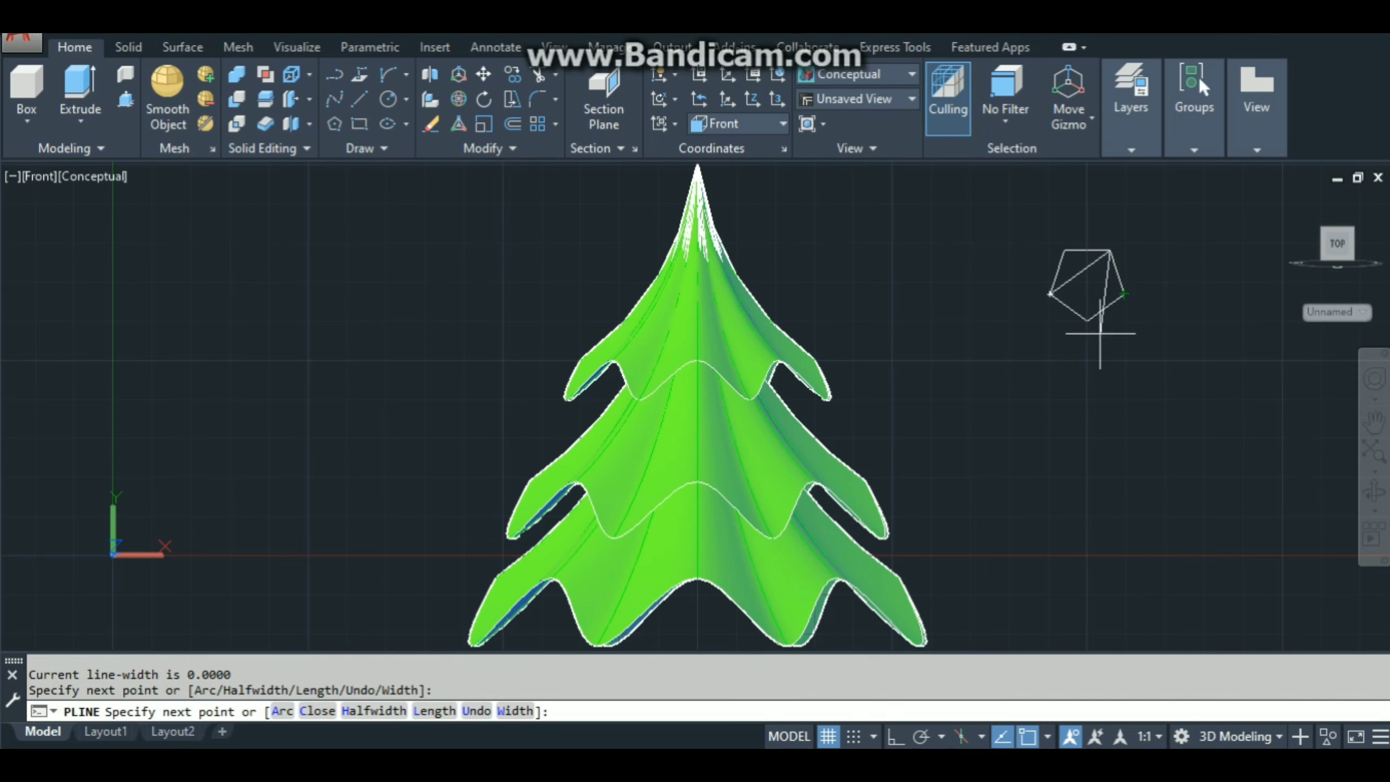
click(1086, 320)
click(1069, 251)
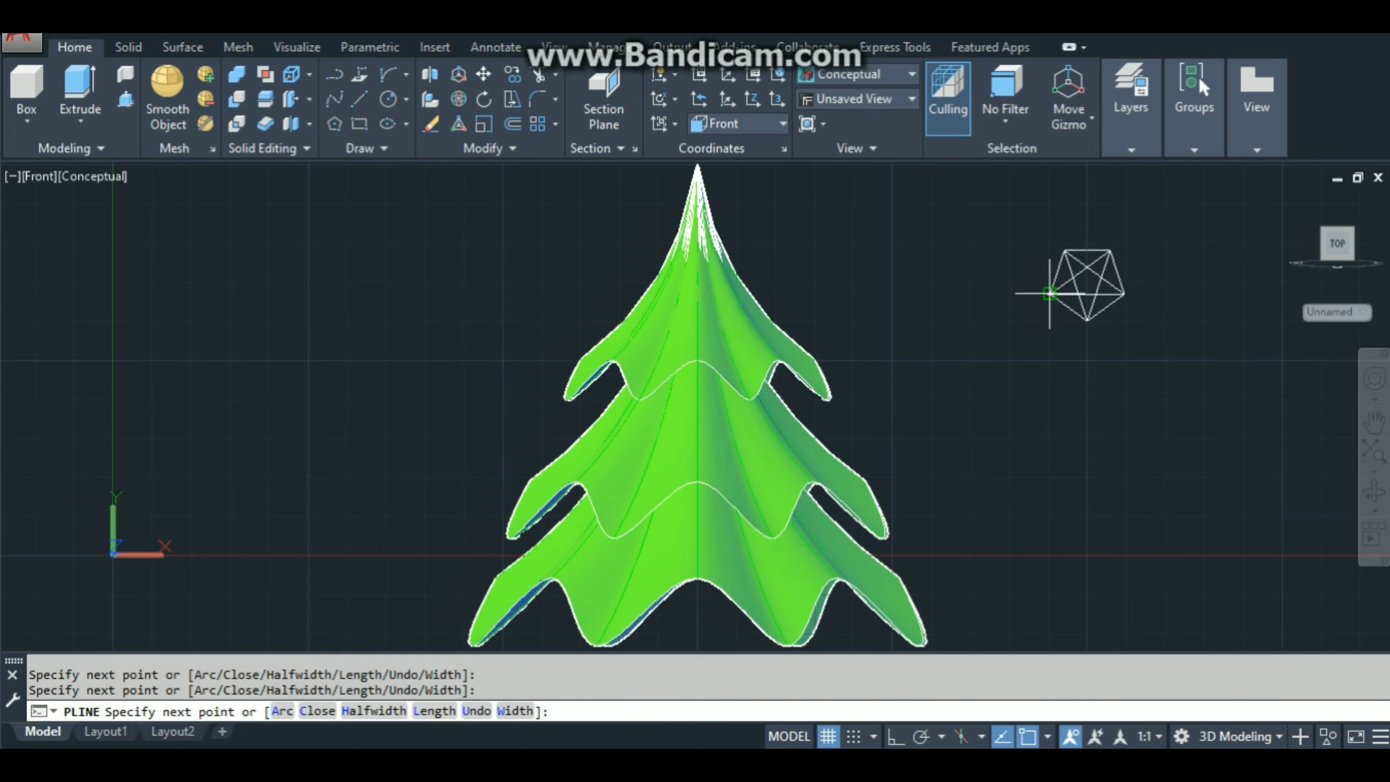
click(1049, 293)
key(Return)
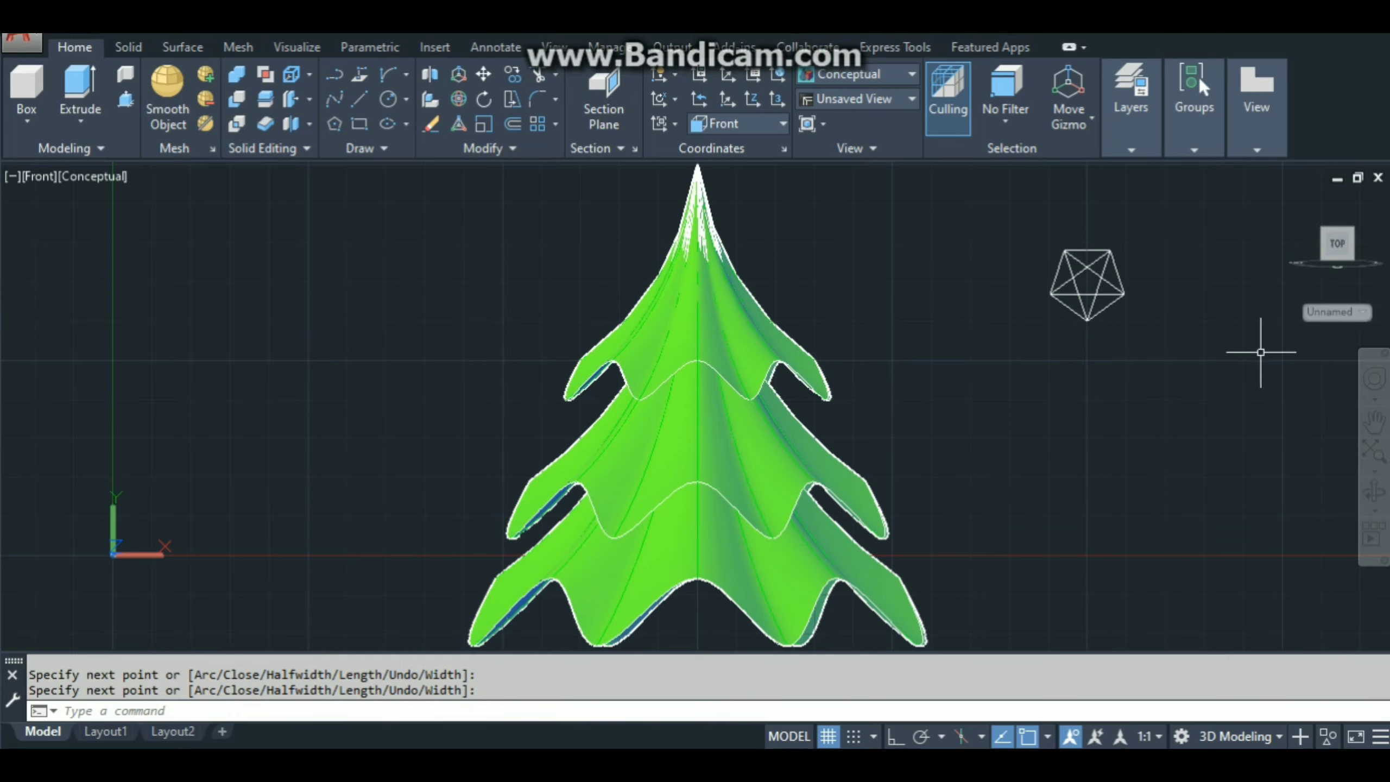
- Erase the leftover pentagon outline, leaving only the star lines
scroll(1148, 382, up, 2)
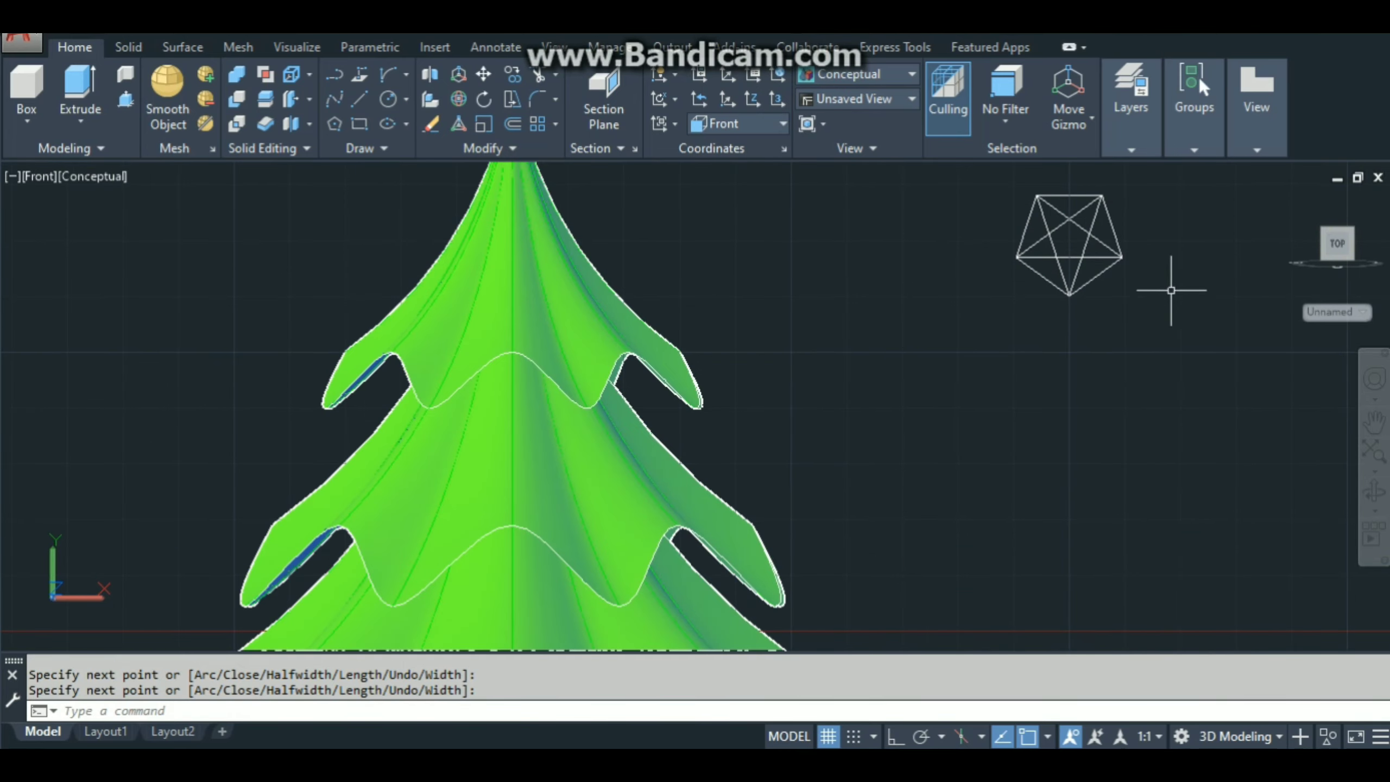
click(1100, 272)
key(Delete)
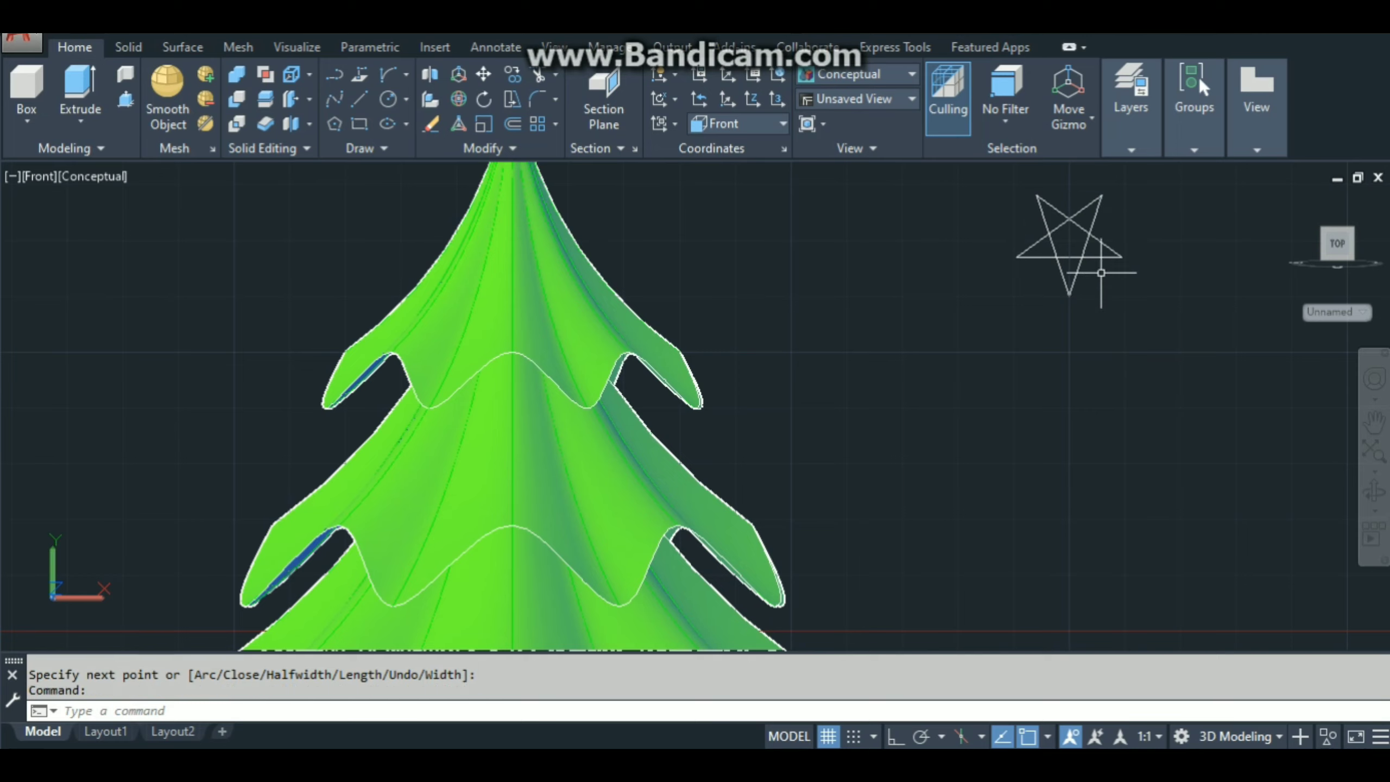
click(1123, 302)
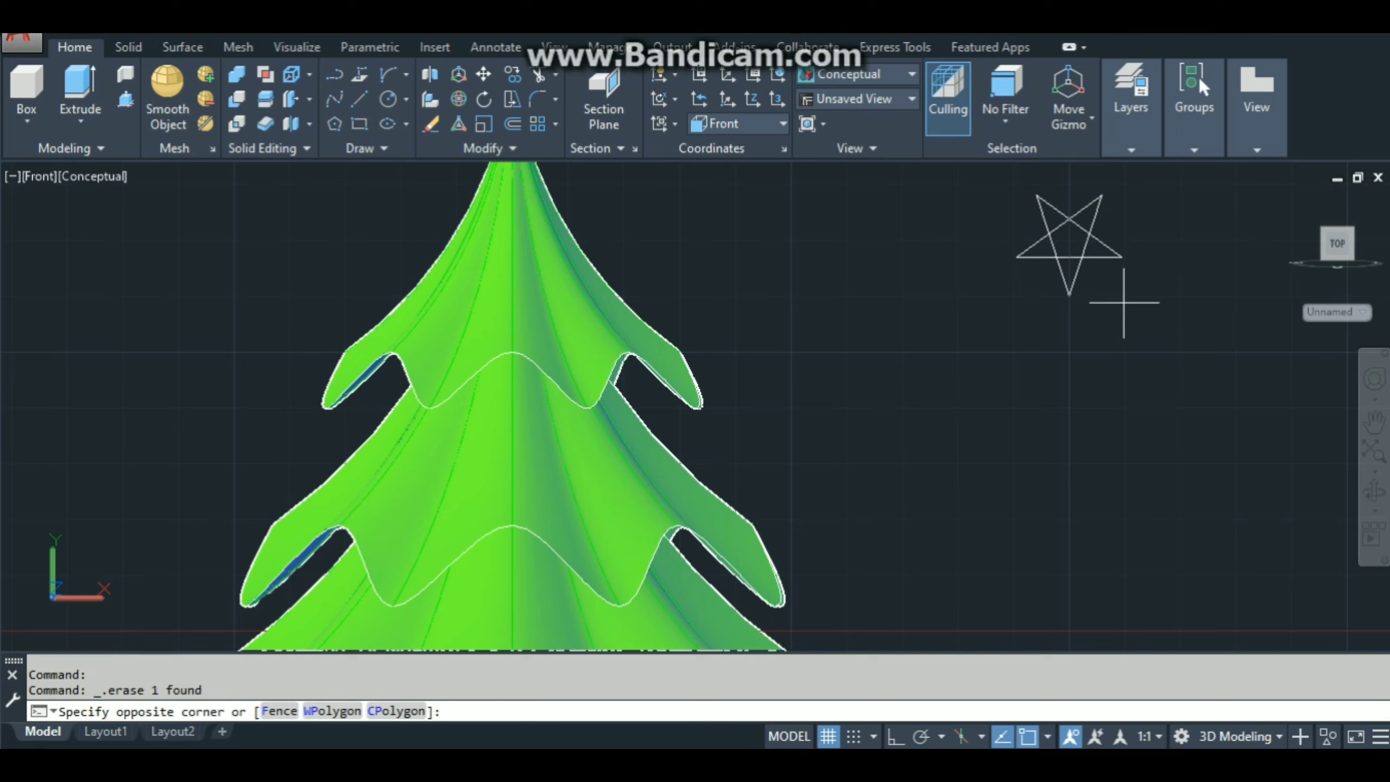
- Rotate the star about a base point on it so it stands upright
click(999, 176)
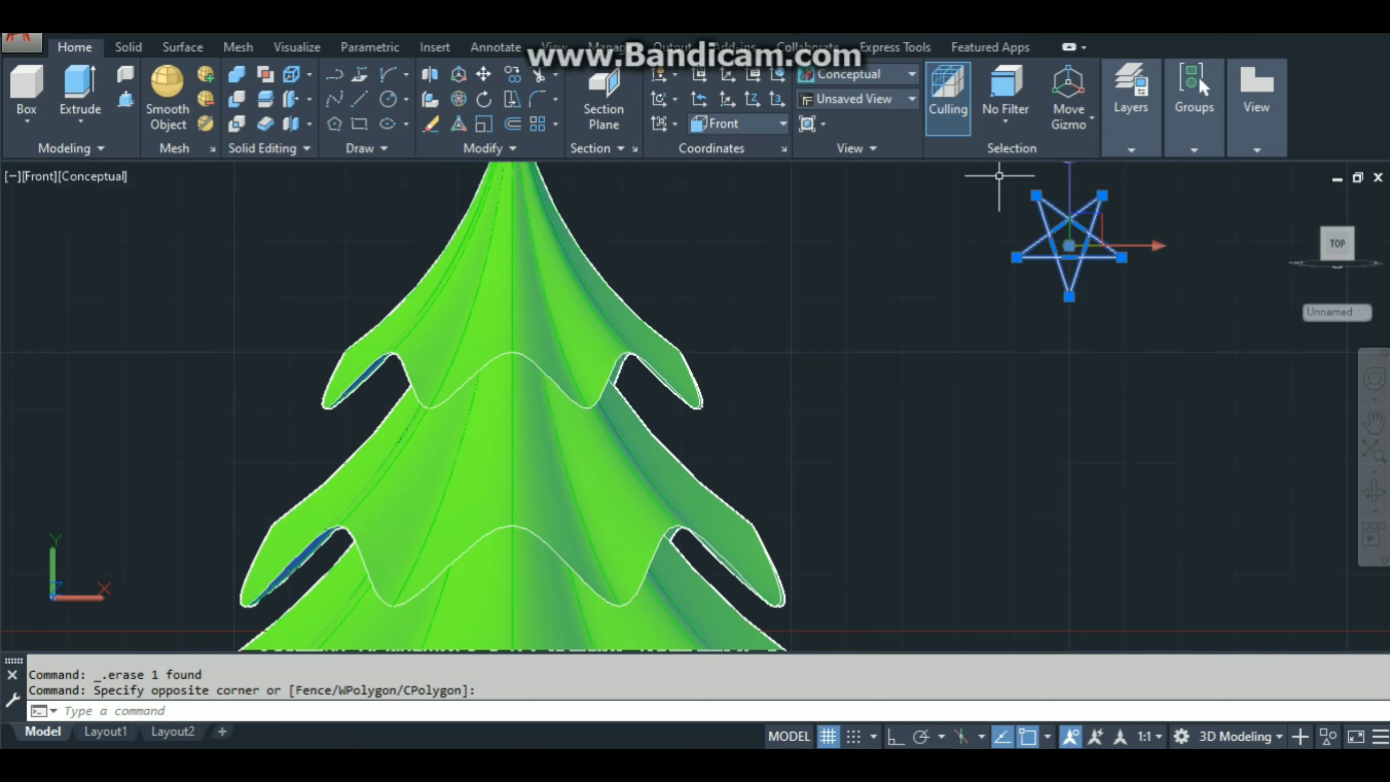
click(484, 99)
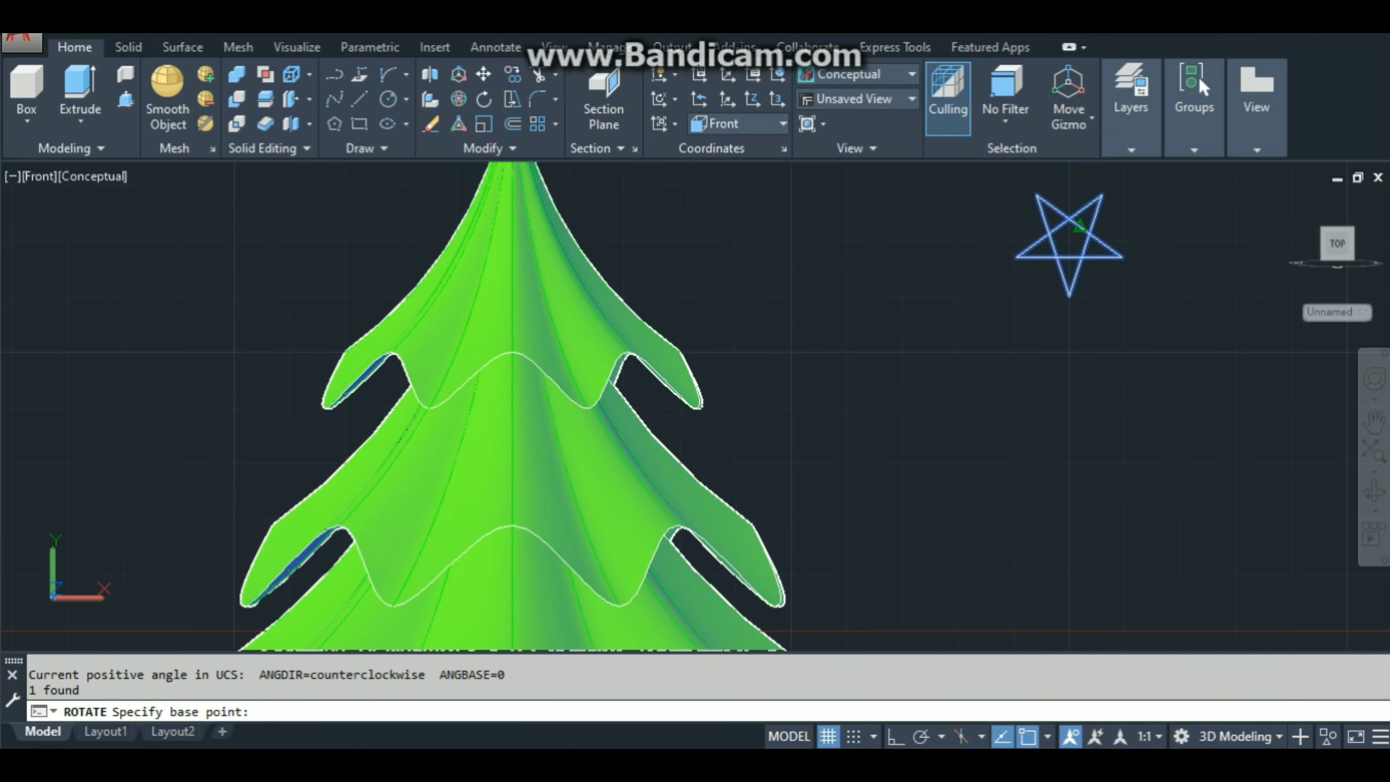
click(1079, 226)
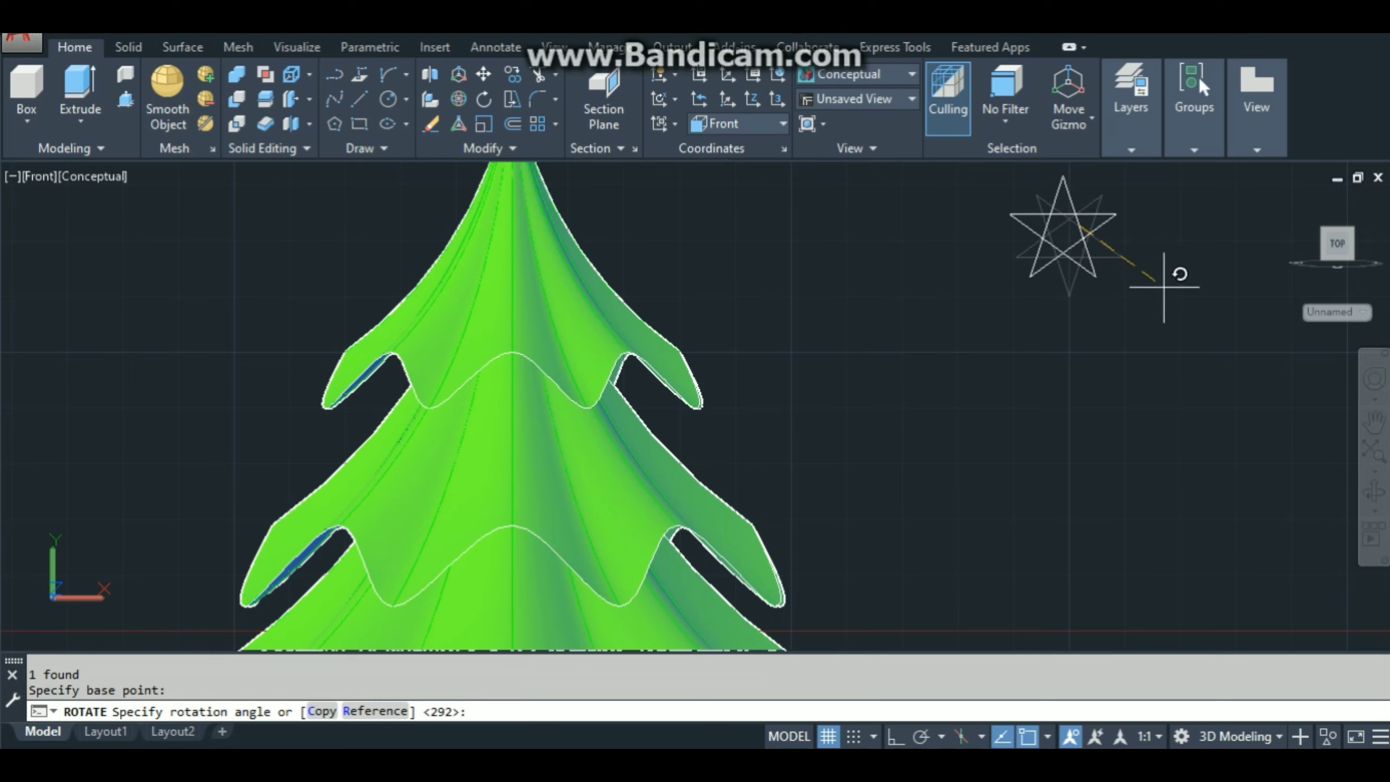
click(1164, 287)
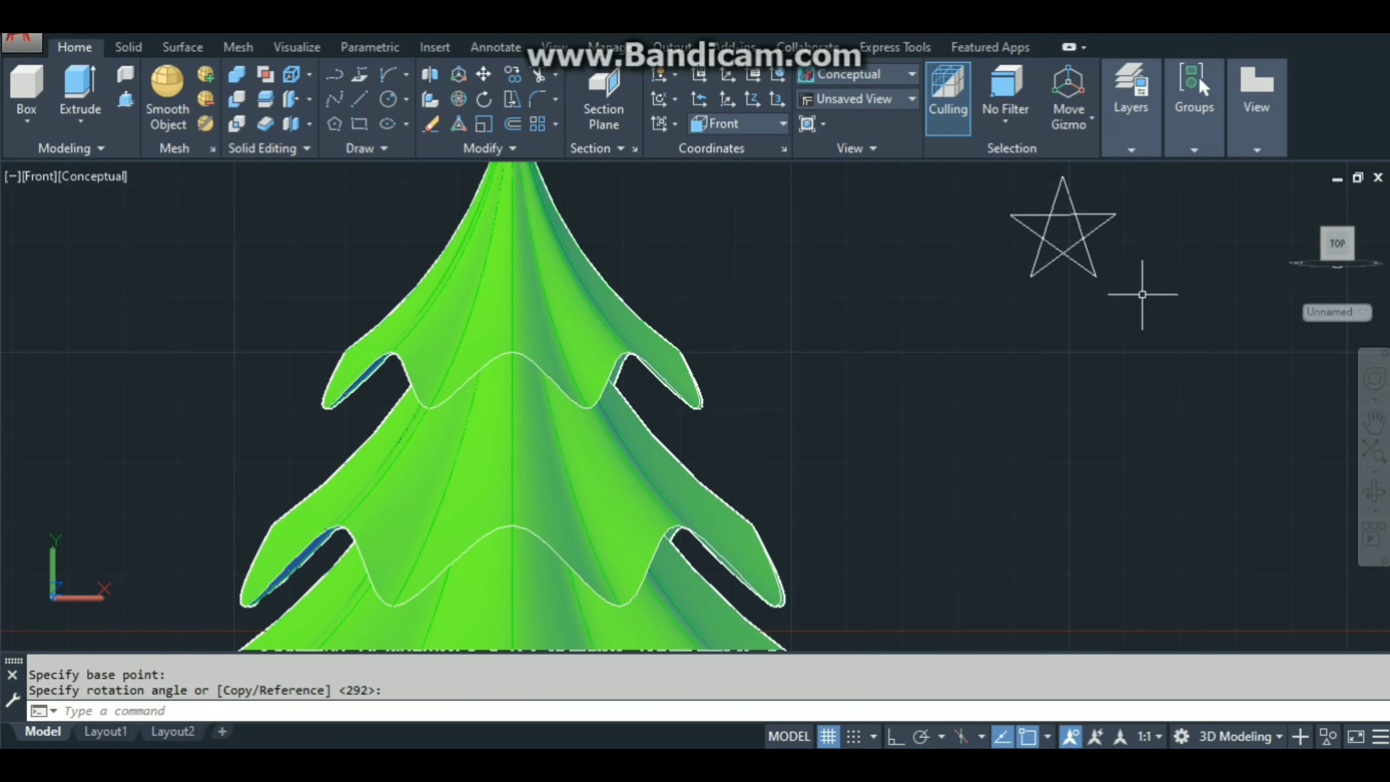
- Move the star from the far right to sit beside the tree's top
click(1139, 312)
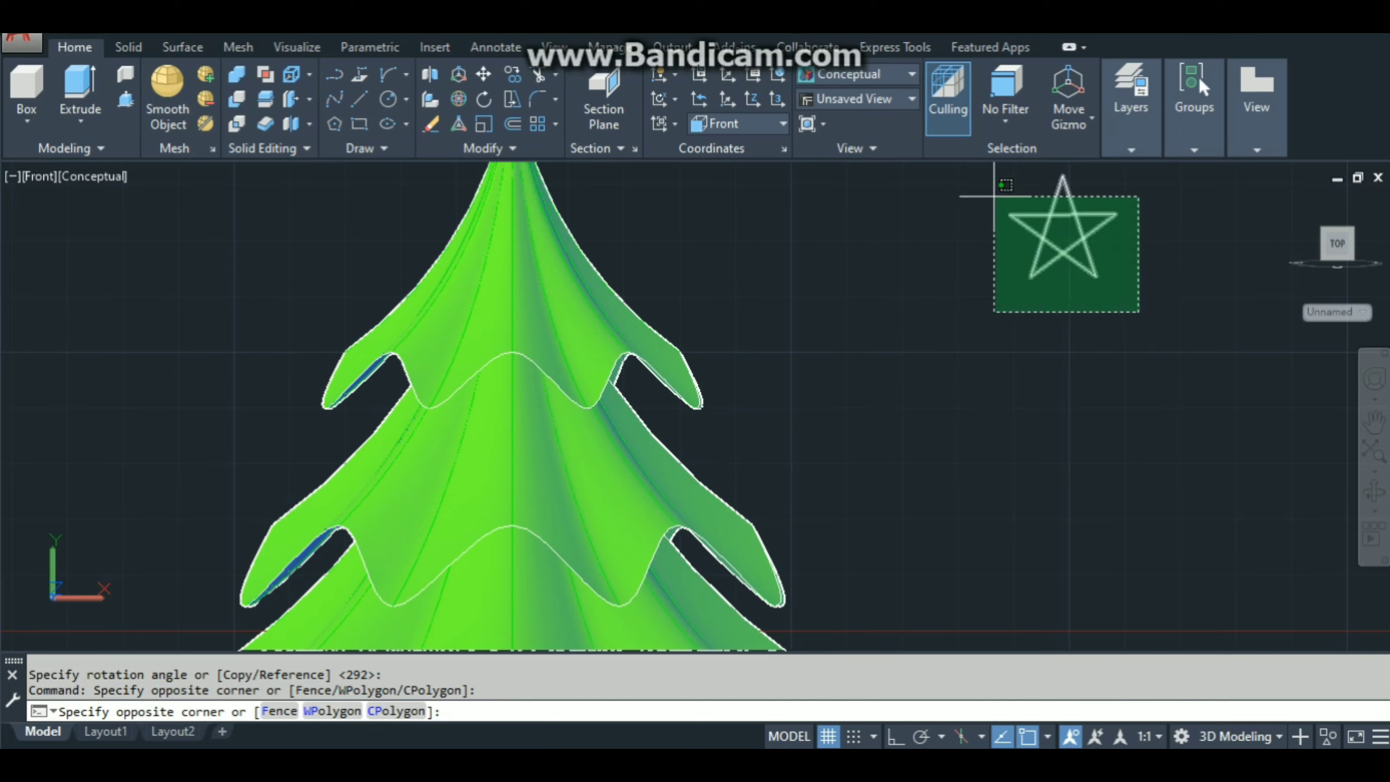
click(994, 196)
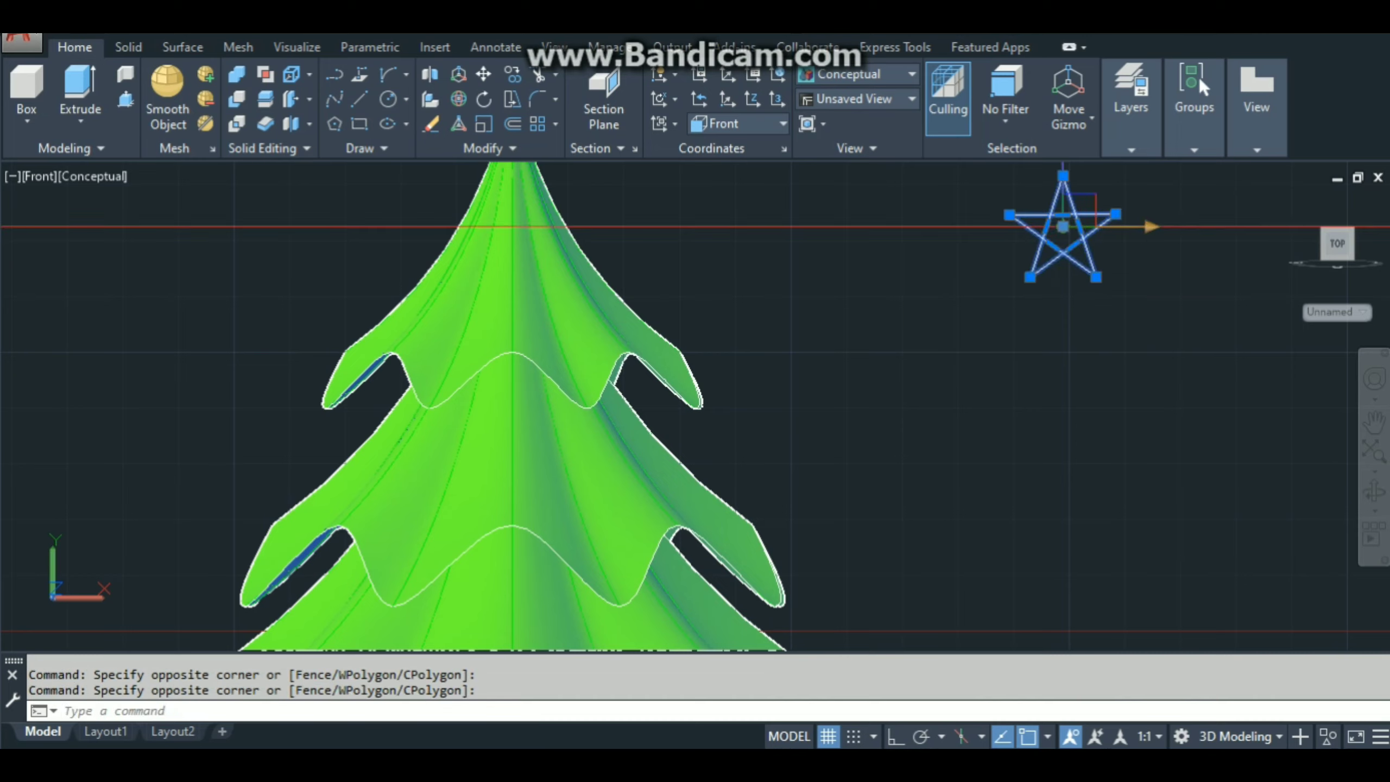
click(1063, 226)
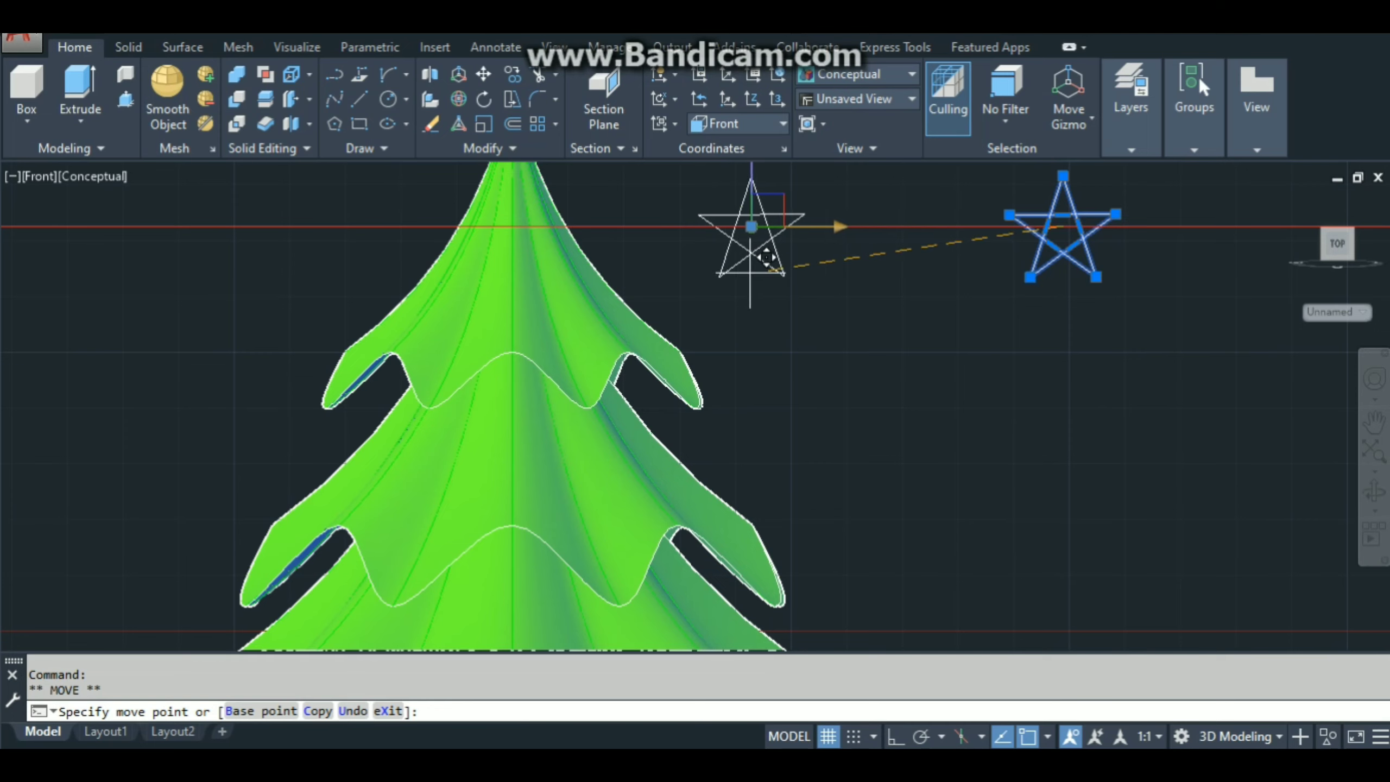
click(709, 235)
- Pan the view to frame the tree top and the star
scroll(730, 290, up, 1)
scroll(731, 294, down, 2)
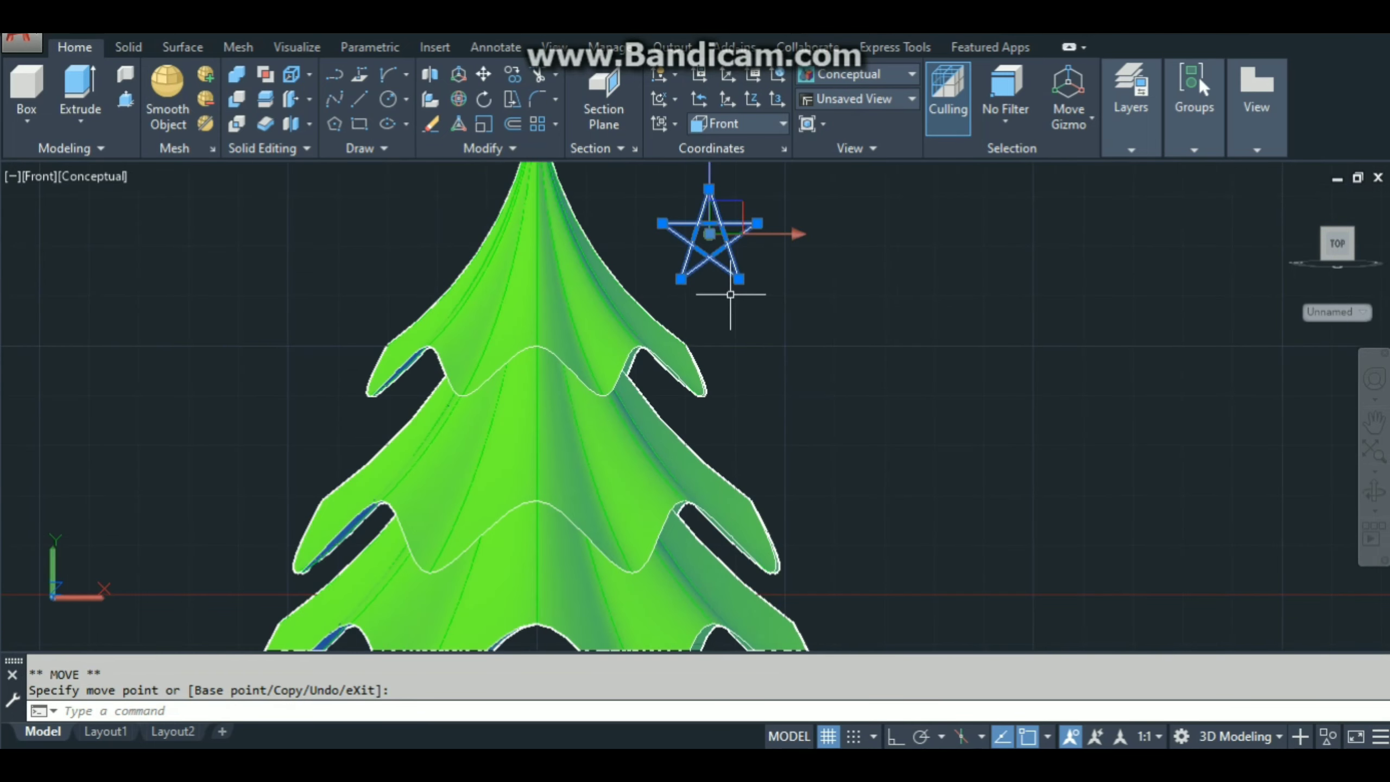
click(1373, 422)
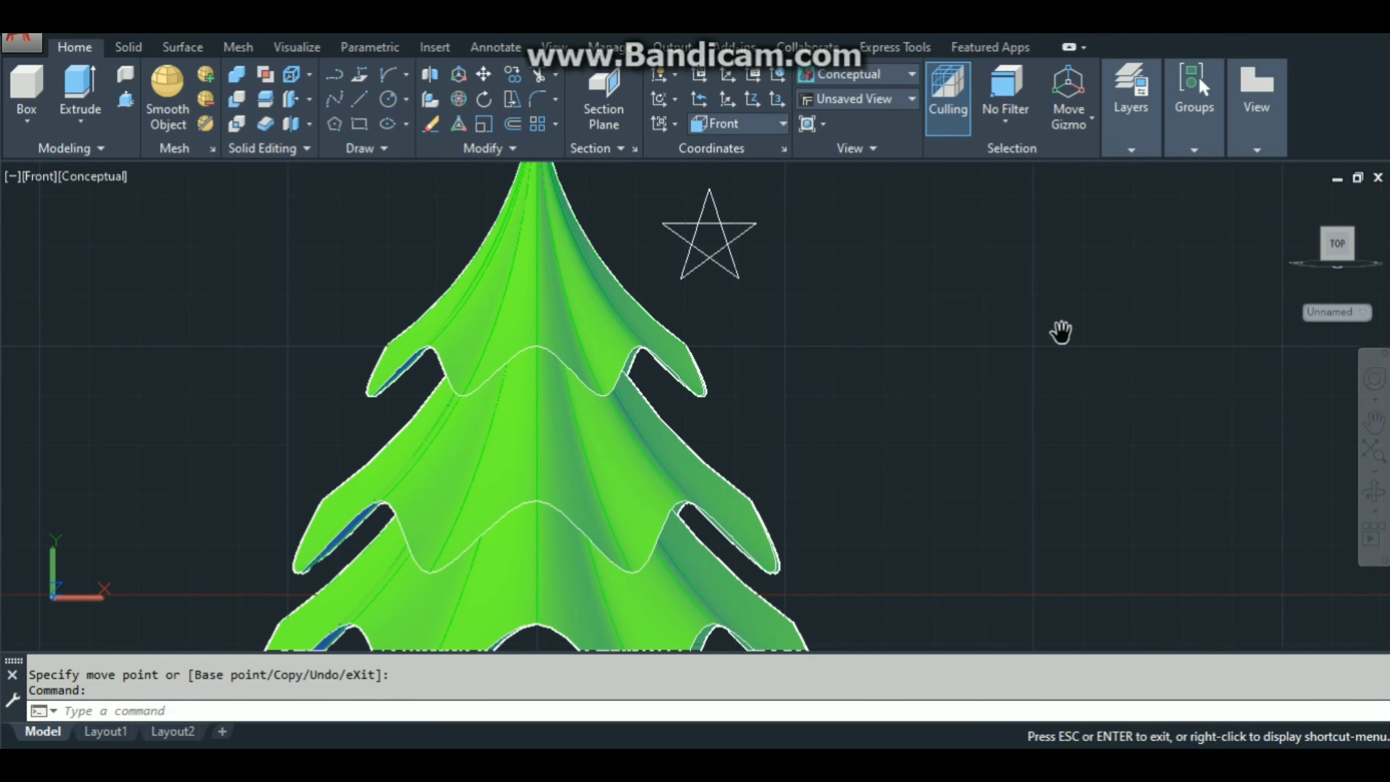
drag(800, 252, 839, 367)
right_click(880, 429)
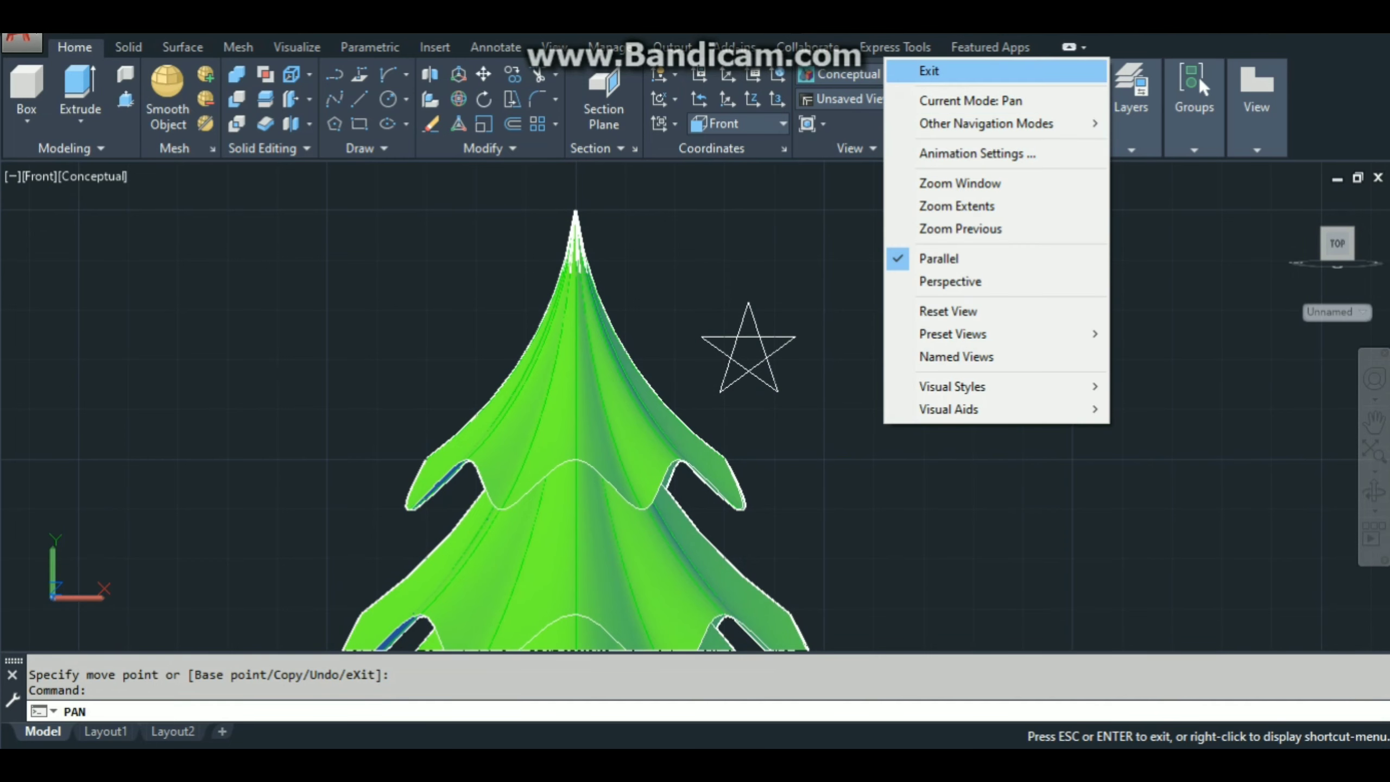
click(898, 70)
click(821, 449)
- Trim the star's four inner pentagon segments, using the star lines as cutting edges
click(665, 276)
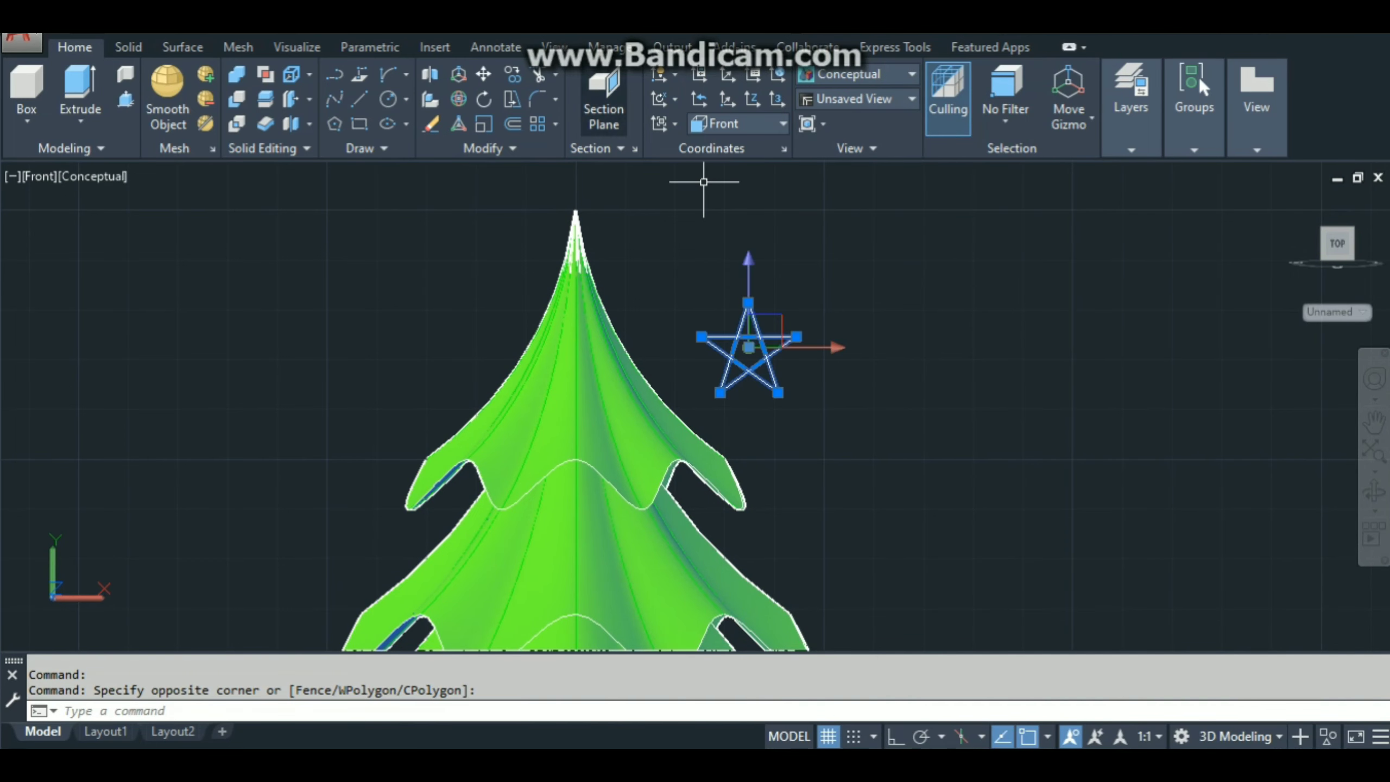
click(539, 74)
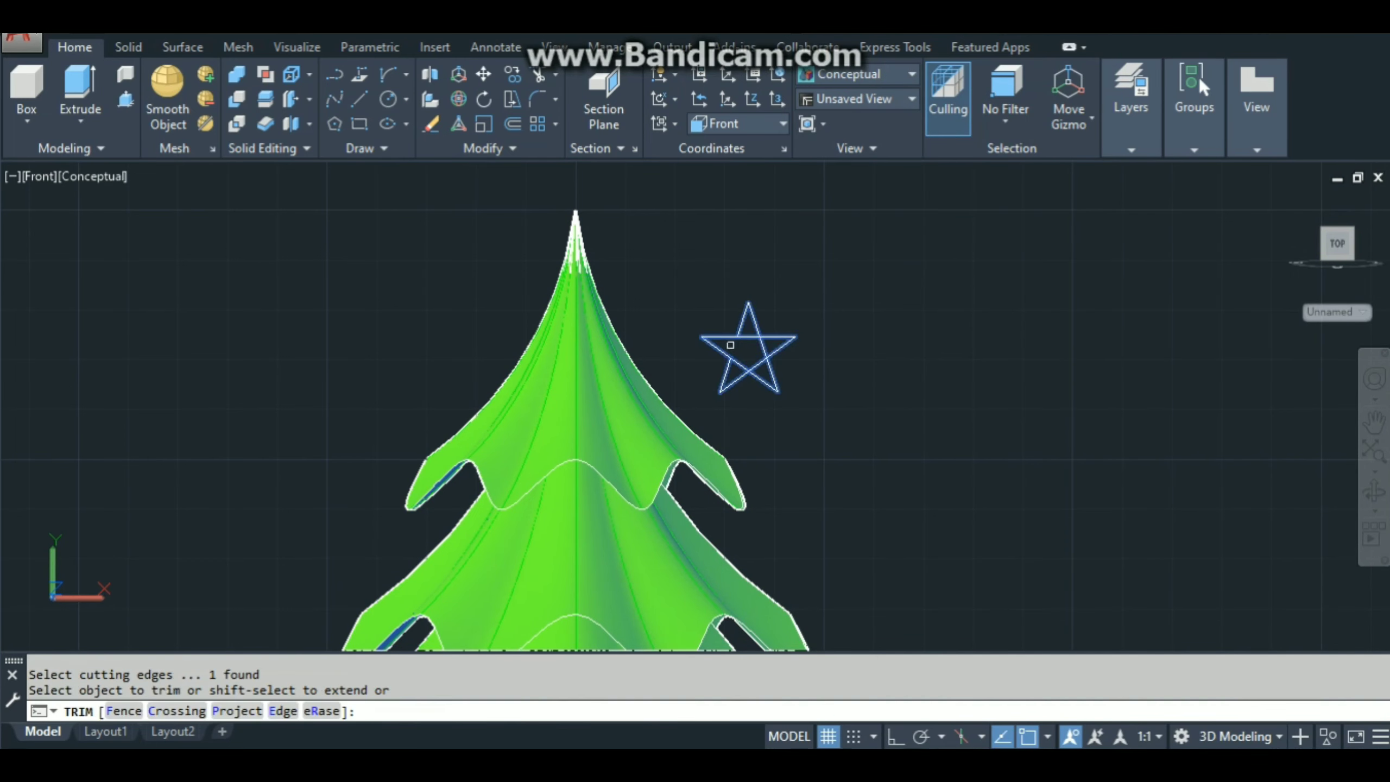
click(729, 355)
scroll(794, 322, up, 5)
click(652, 366)
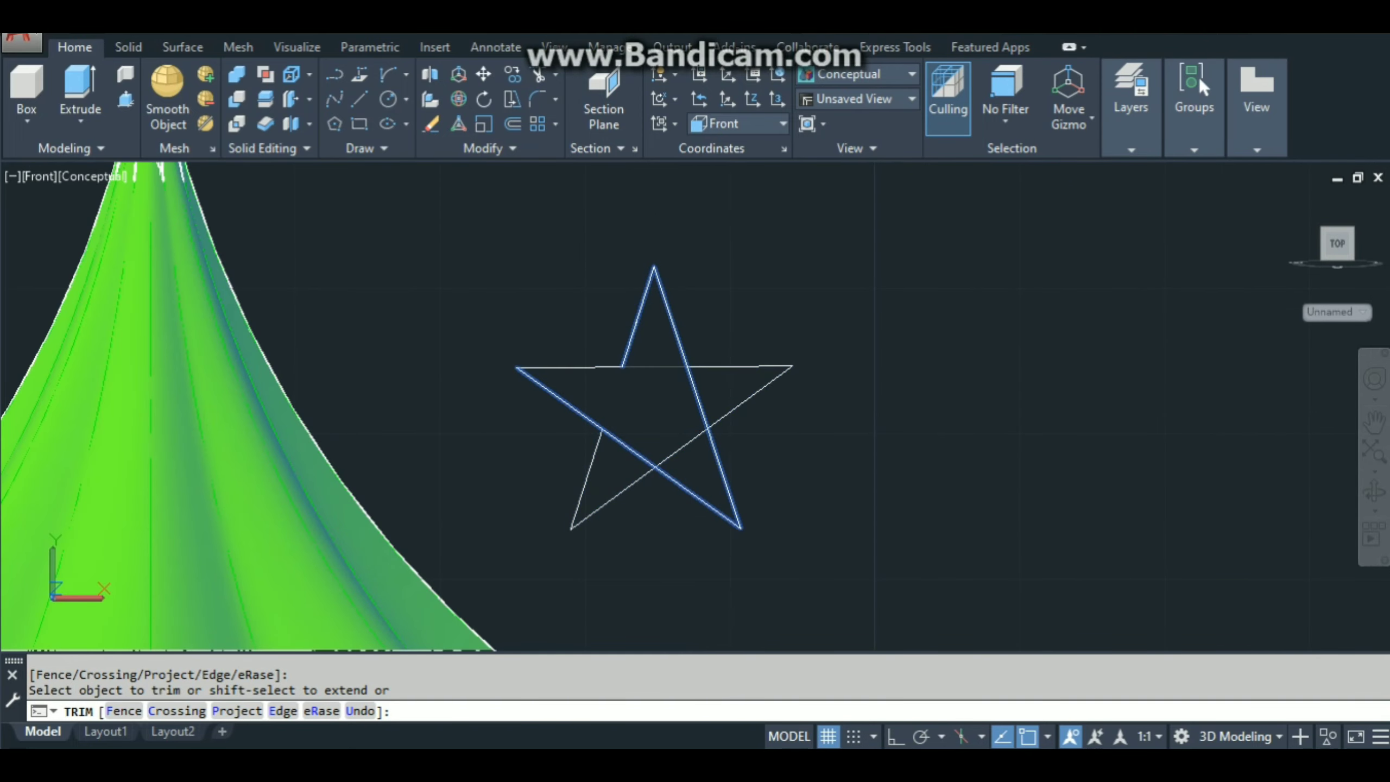
click(680, 400)
click(668, 458)
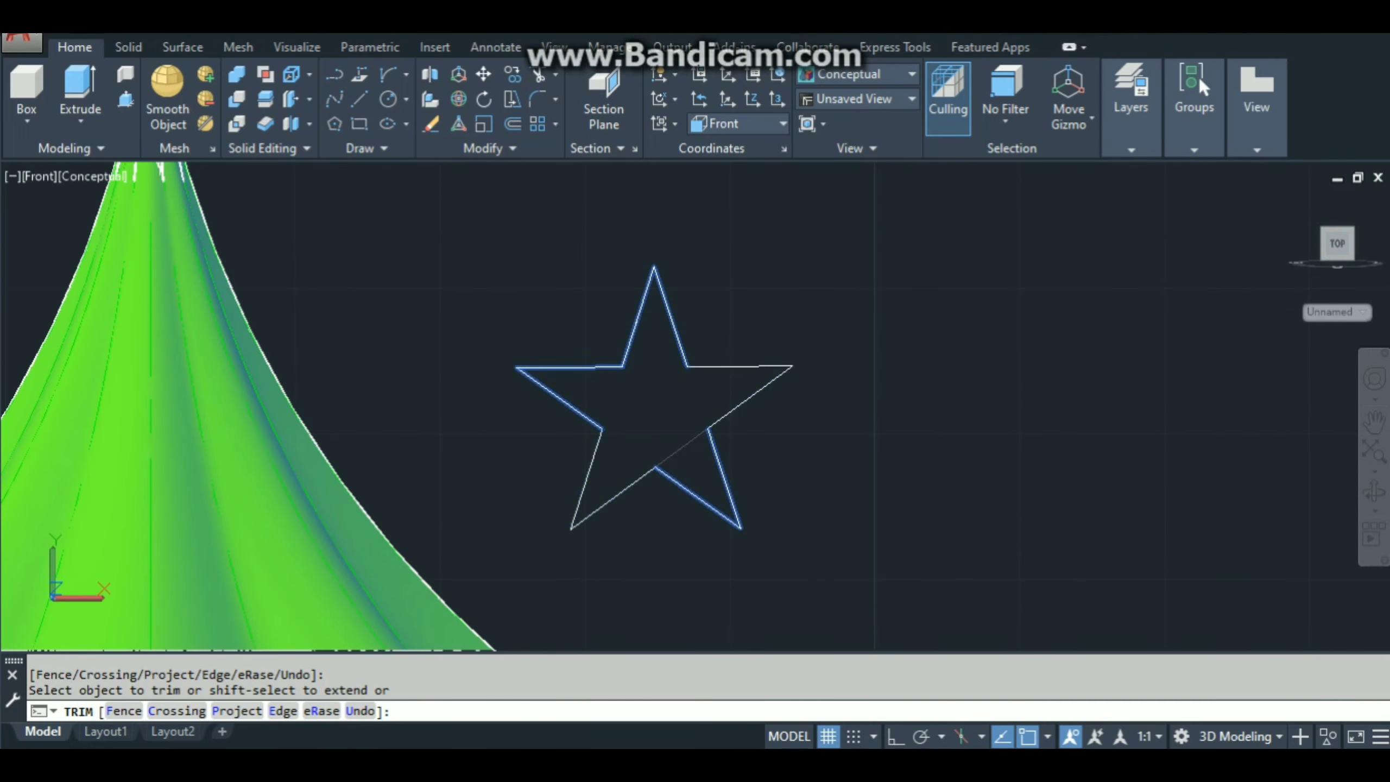
key(Return)
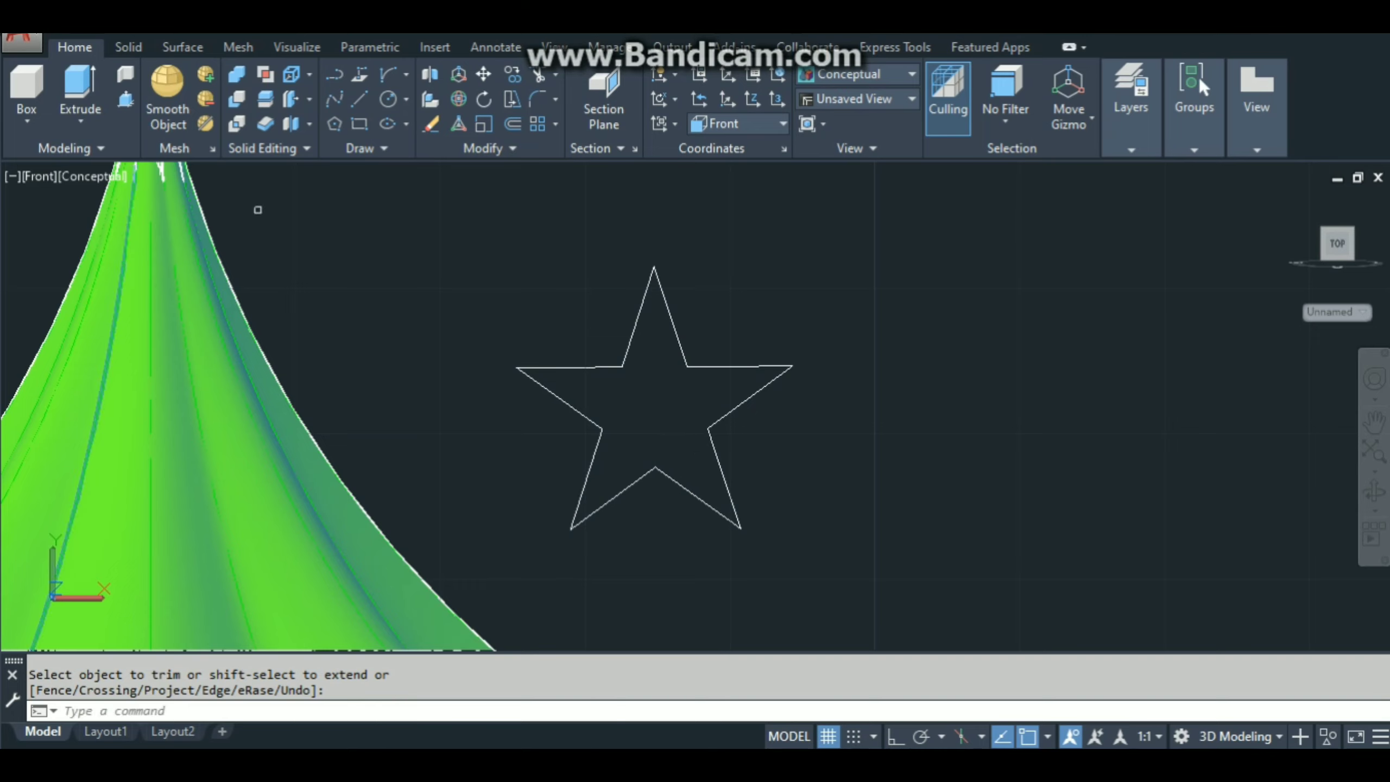
click(125, 99)
- Press-pull the star outline into a thick solid, orbiting mid-command to check its depth
click(670, 433)
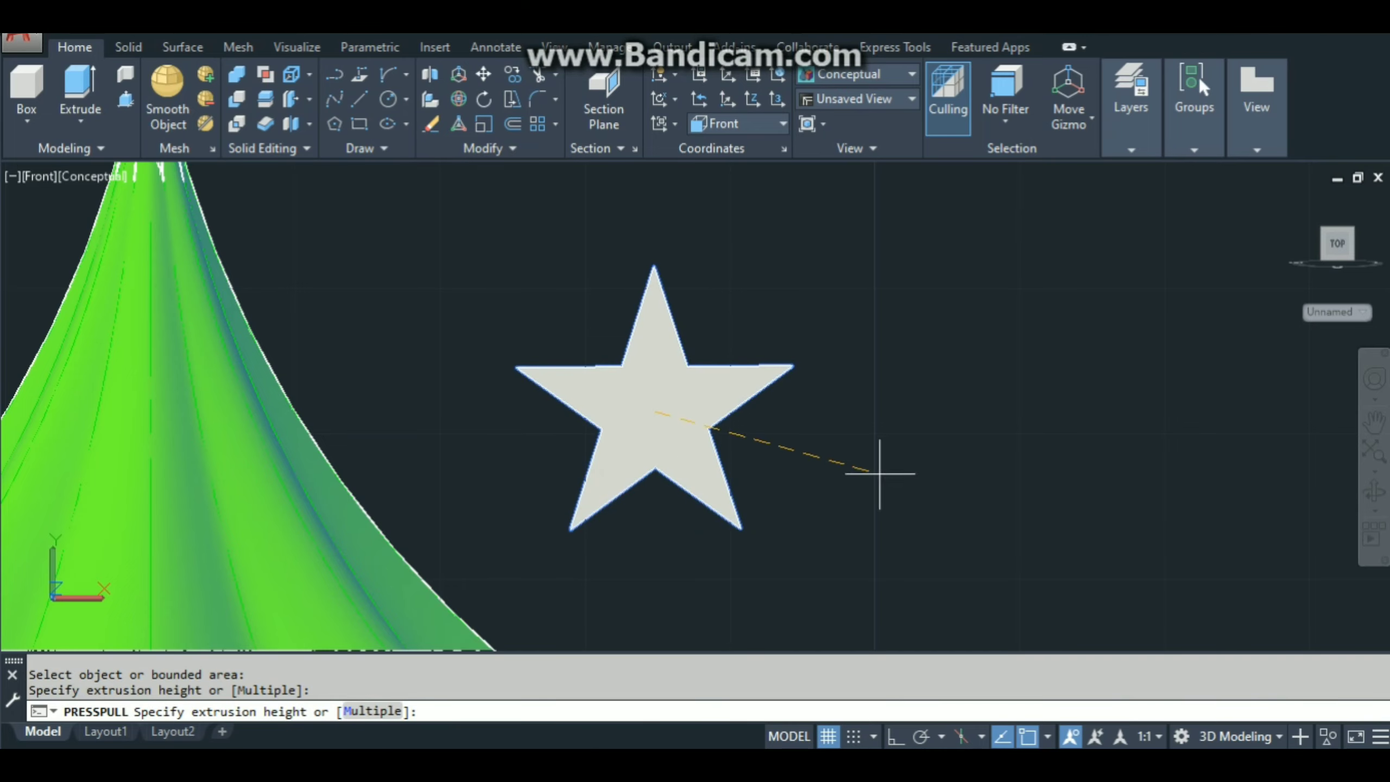
click(1373, 493)
drag(654, 405, 641, 405)
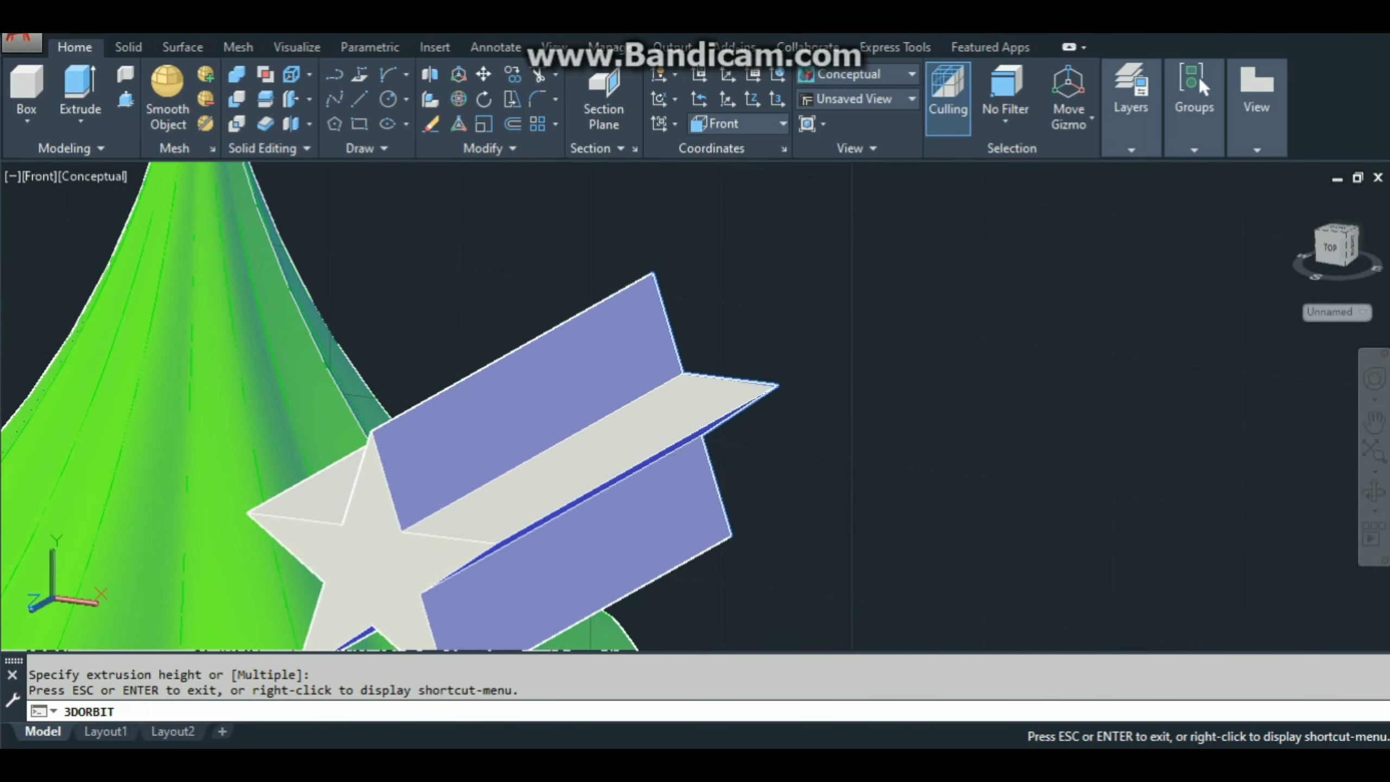
right_click(679, 112)
click(706, 127)
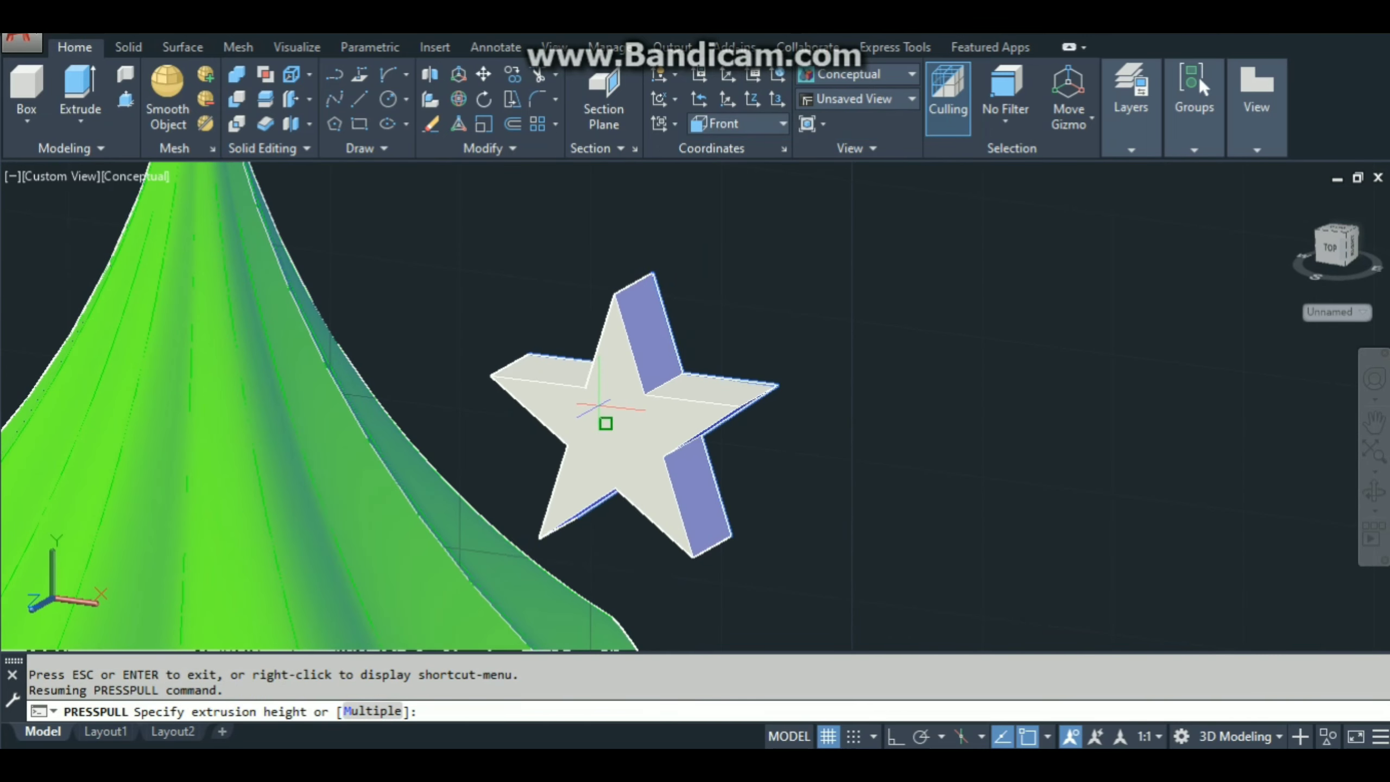
click(591, 395)
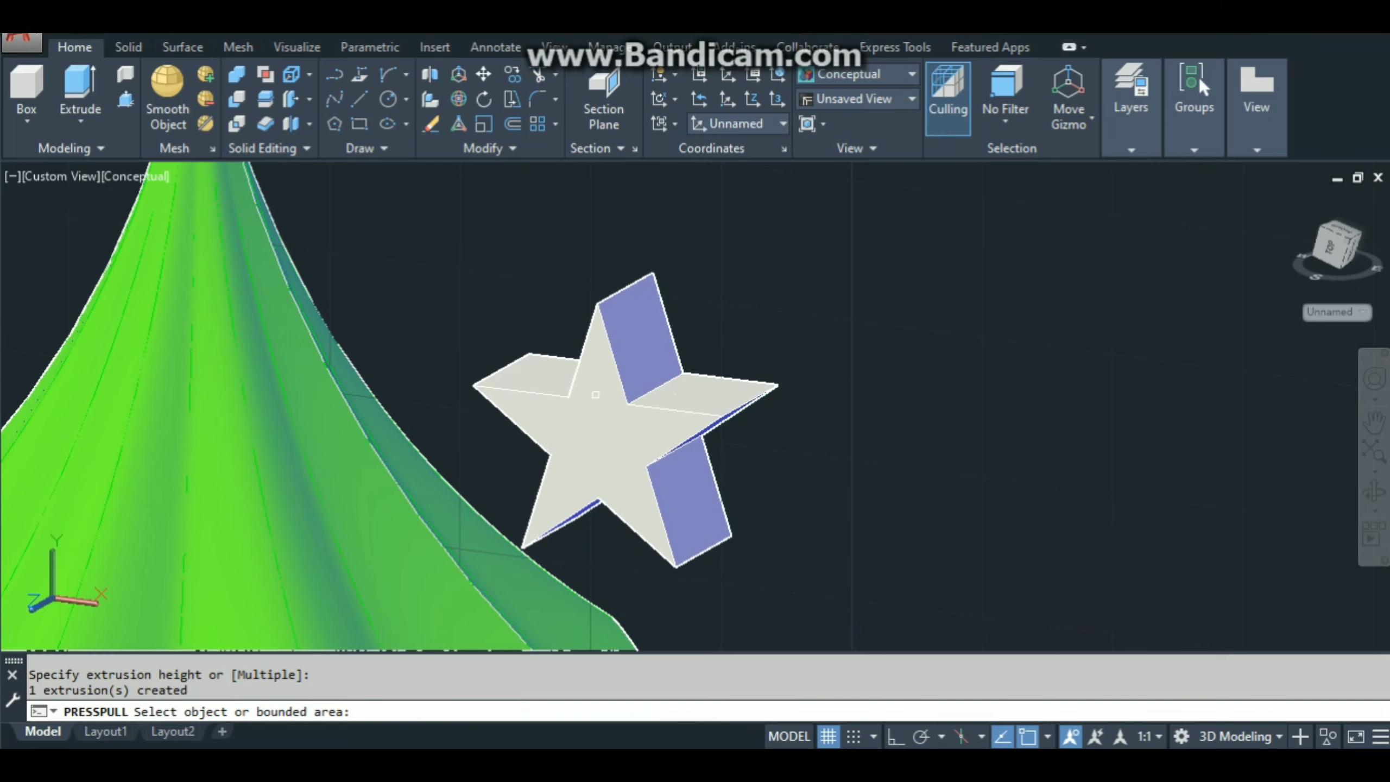
key(Return)
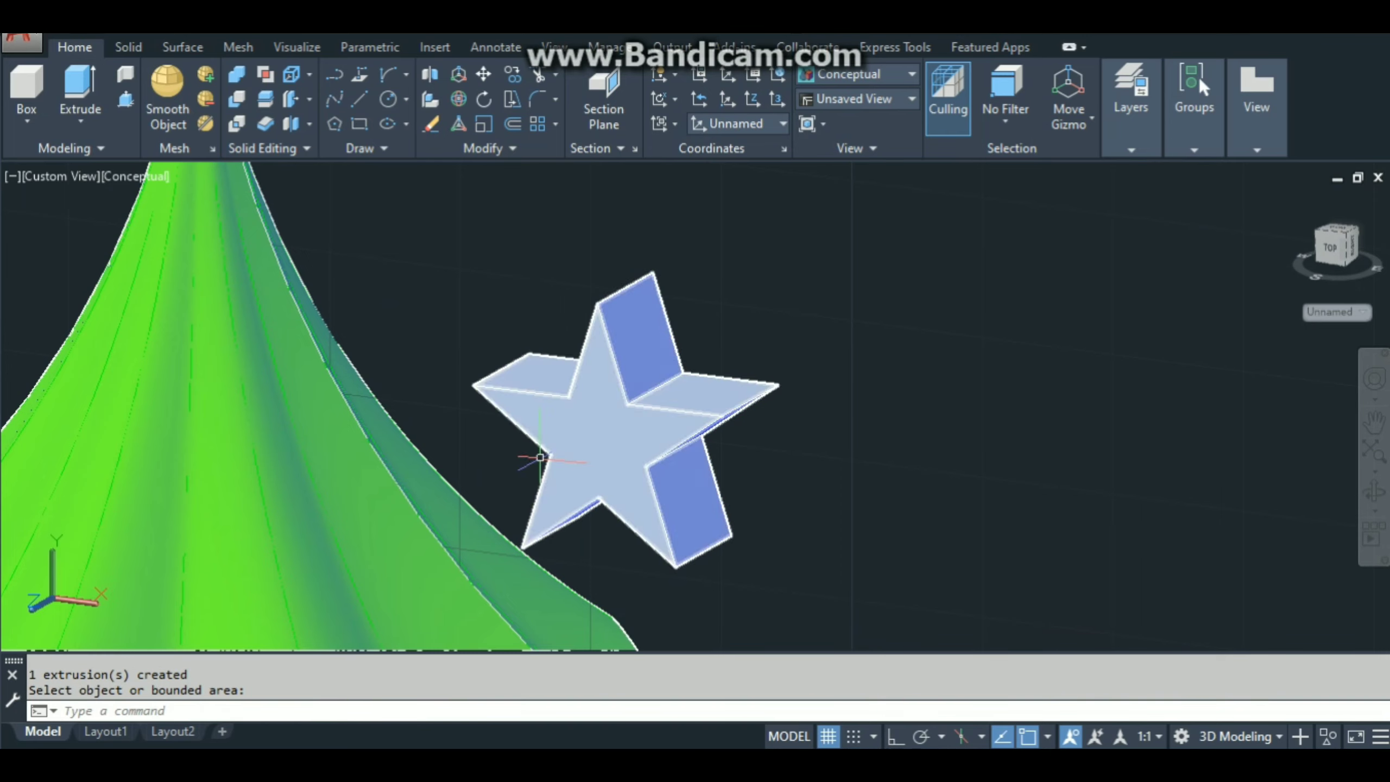
click(570, 444)
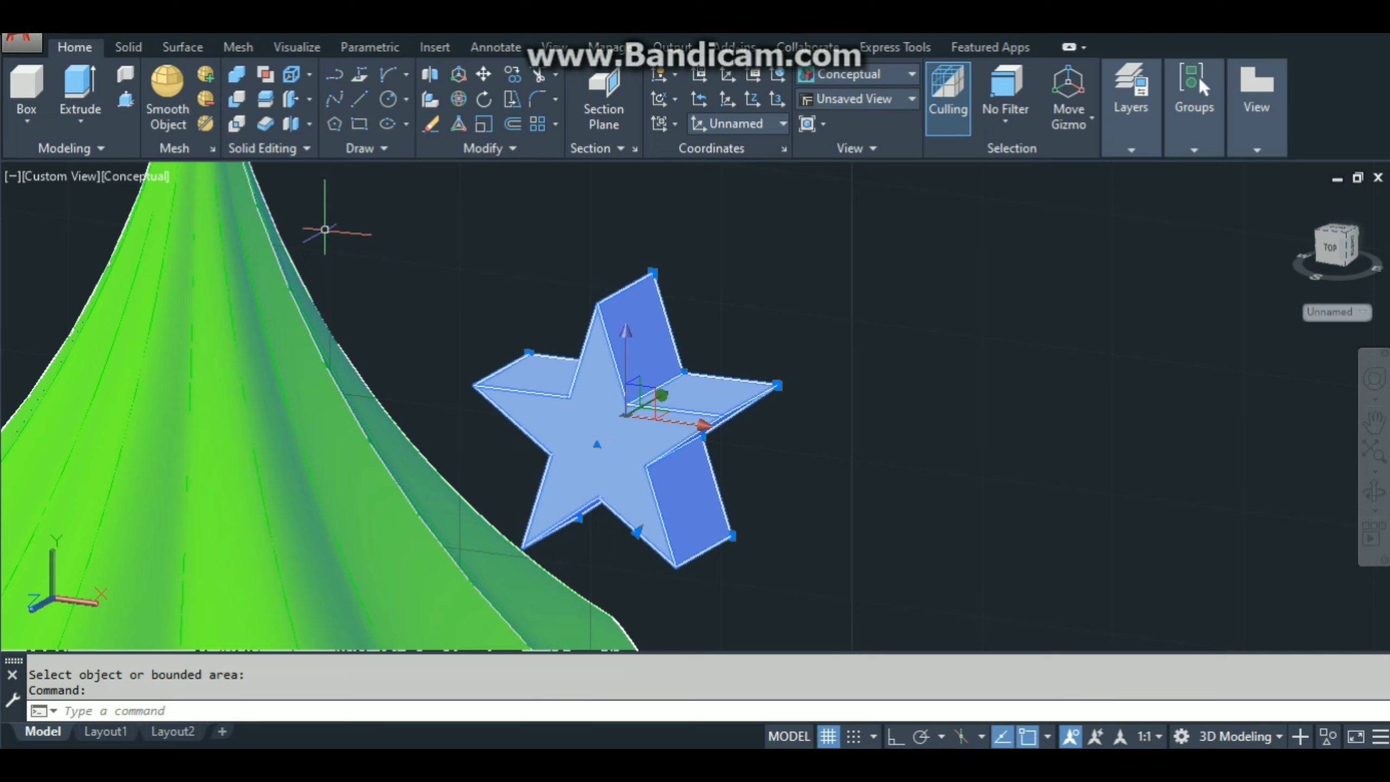
- Set the star solid's colour to Yellow in Quick Properties
right_click(626, 451)
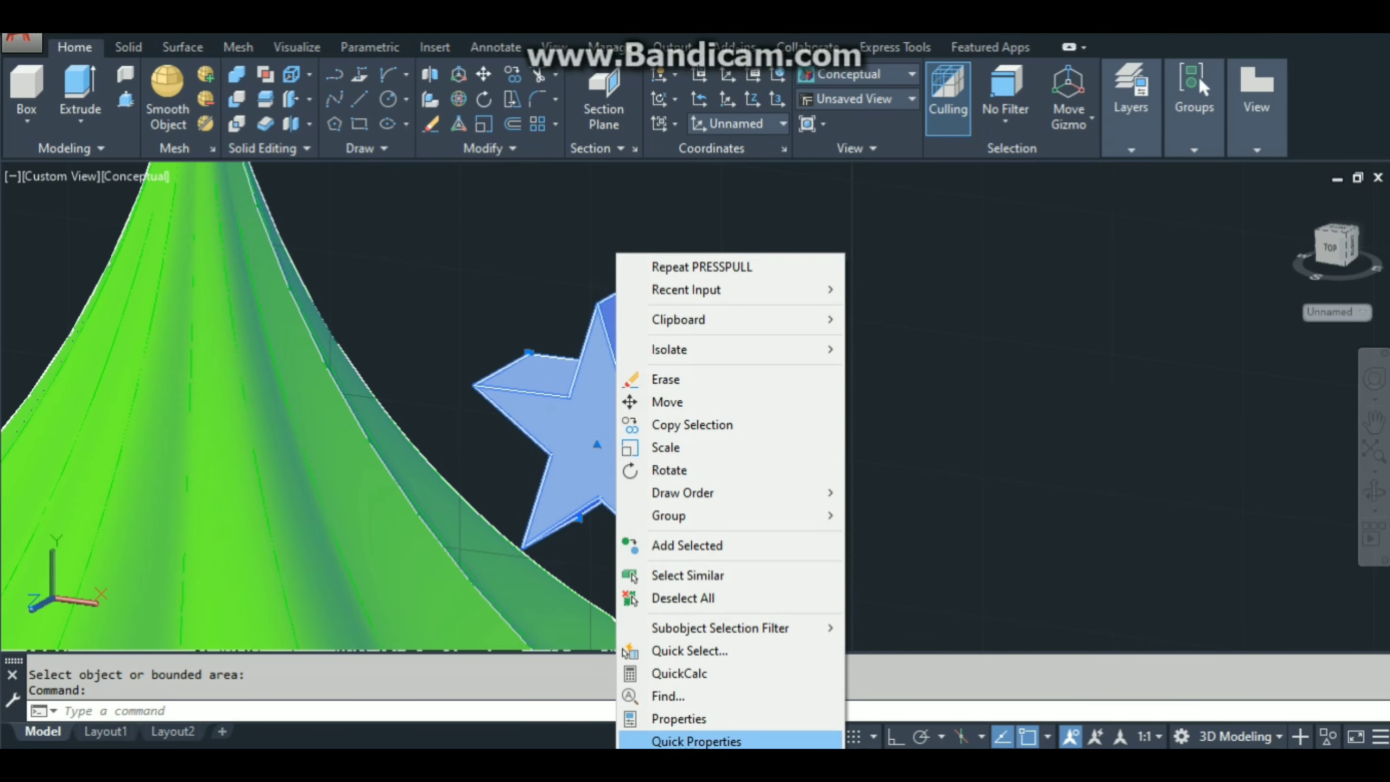
click(679, 739)
click(1013, 647)
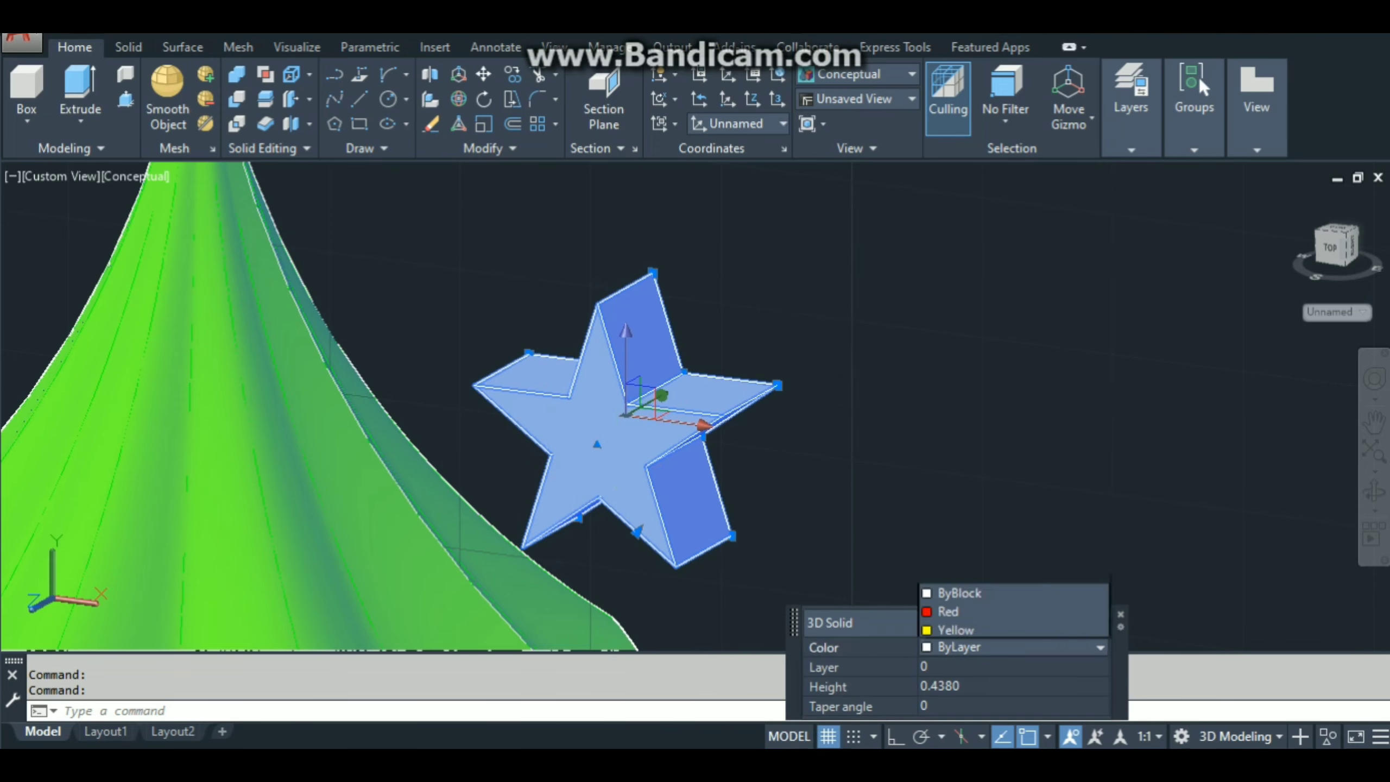
click(964, 515)
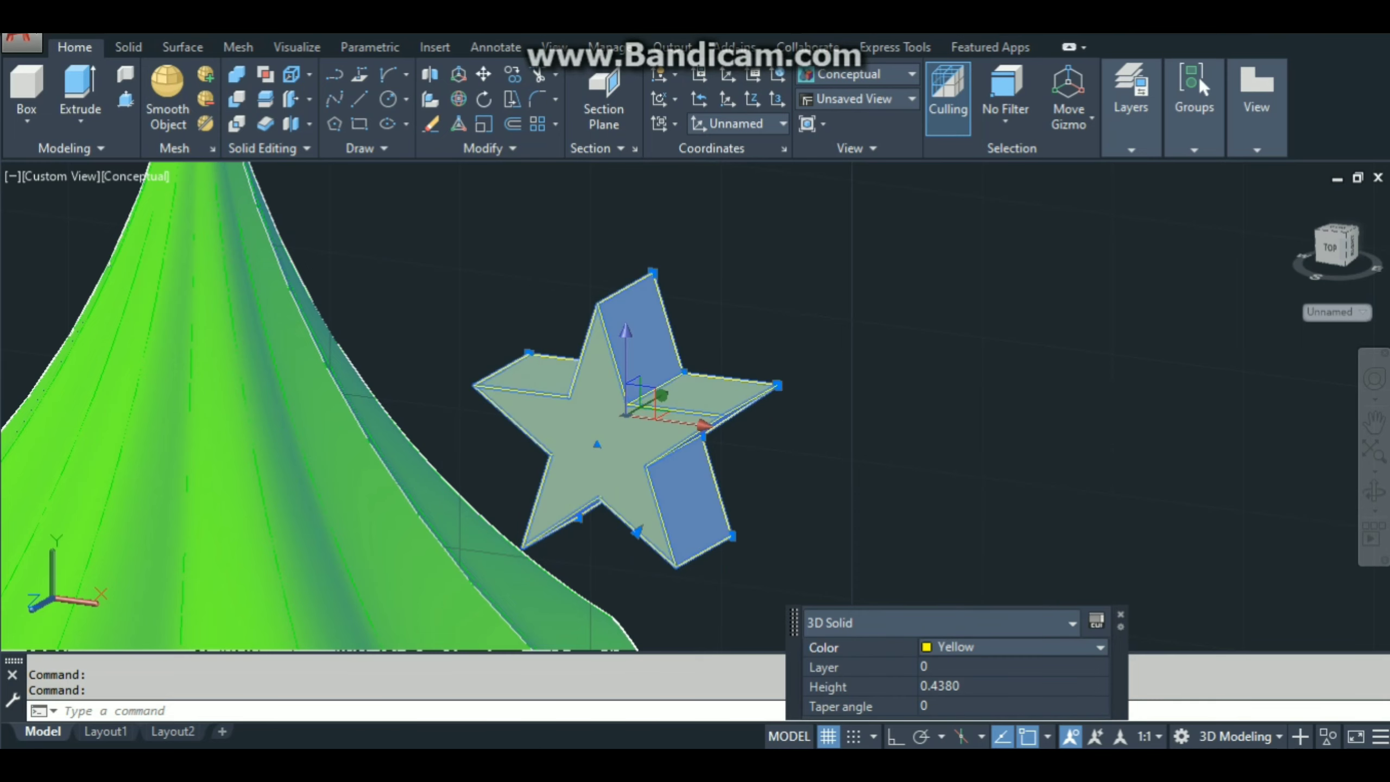
click(60, 176)
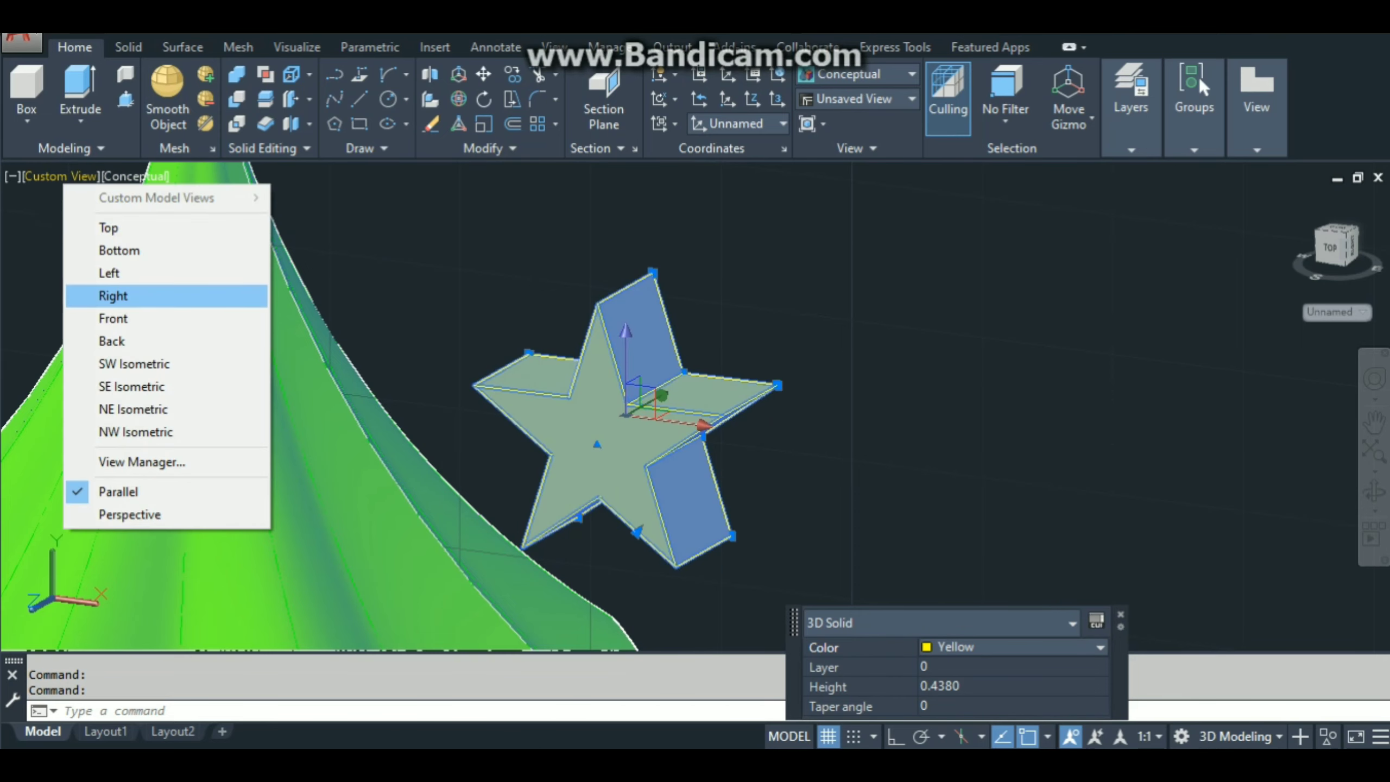
- In Front view, select the star's 3D solid and move it up onto the tree's tip
click(115, 318)
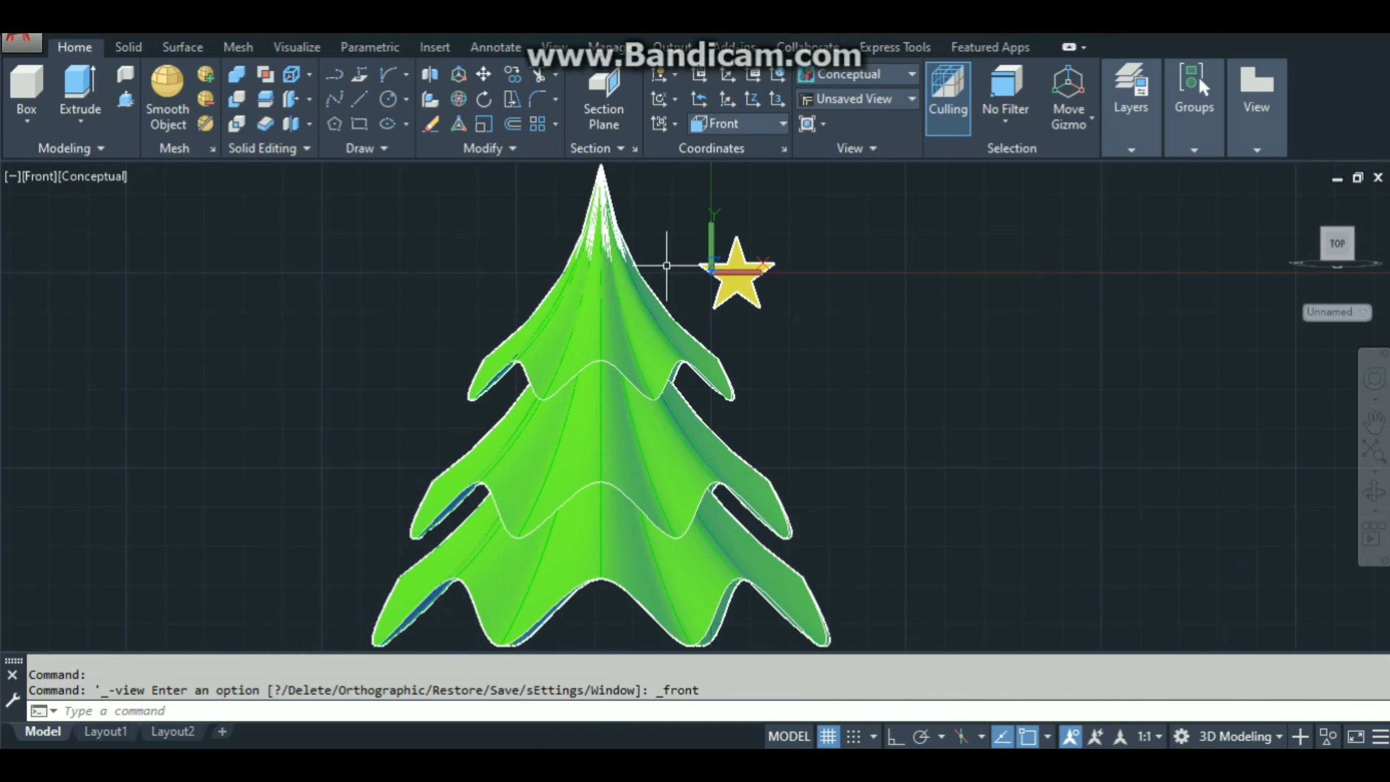
scroll(743, 305, down, 2)
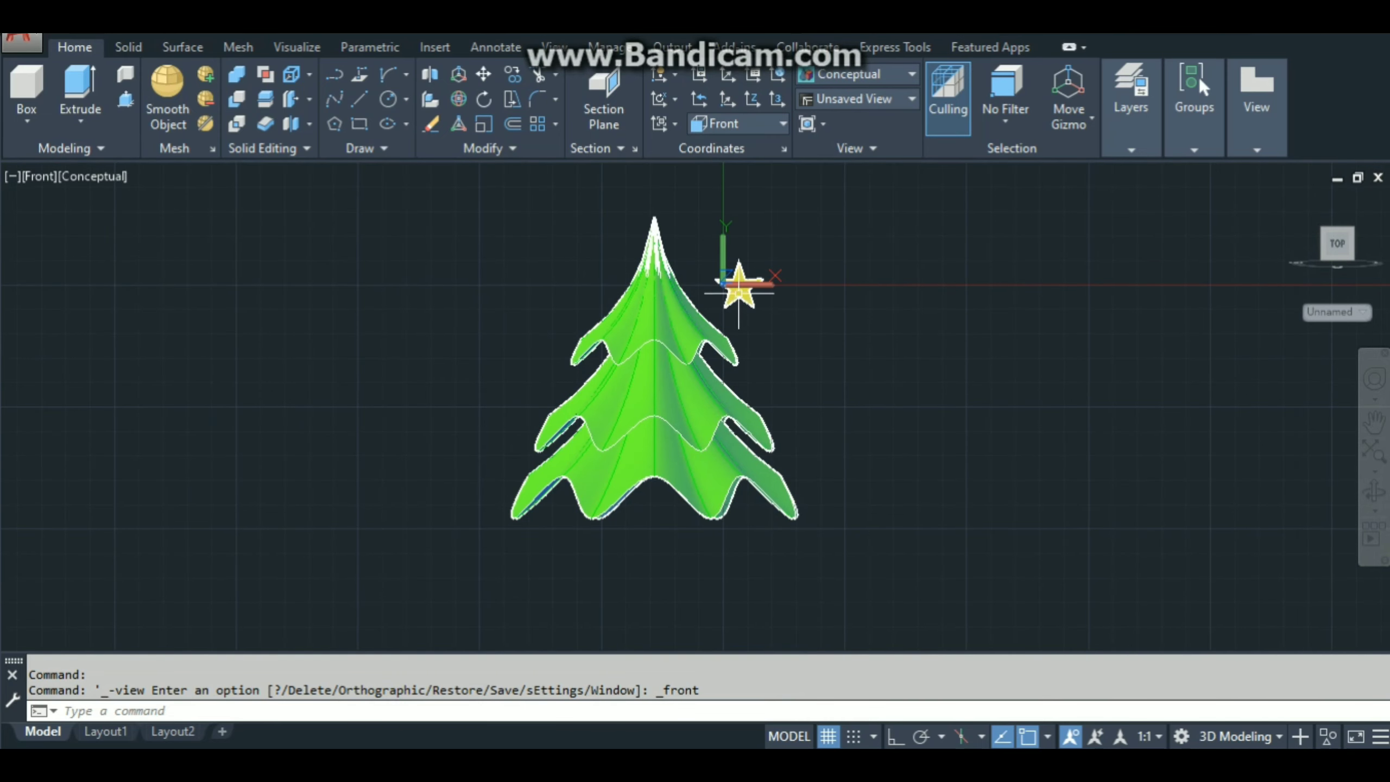
click(738, 293)
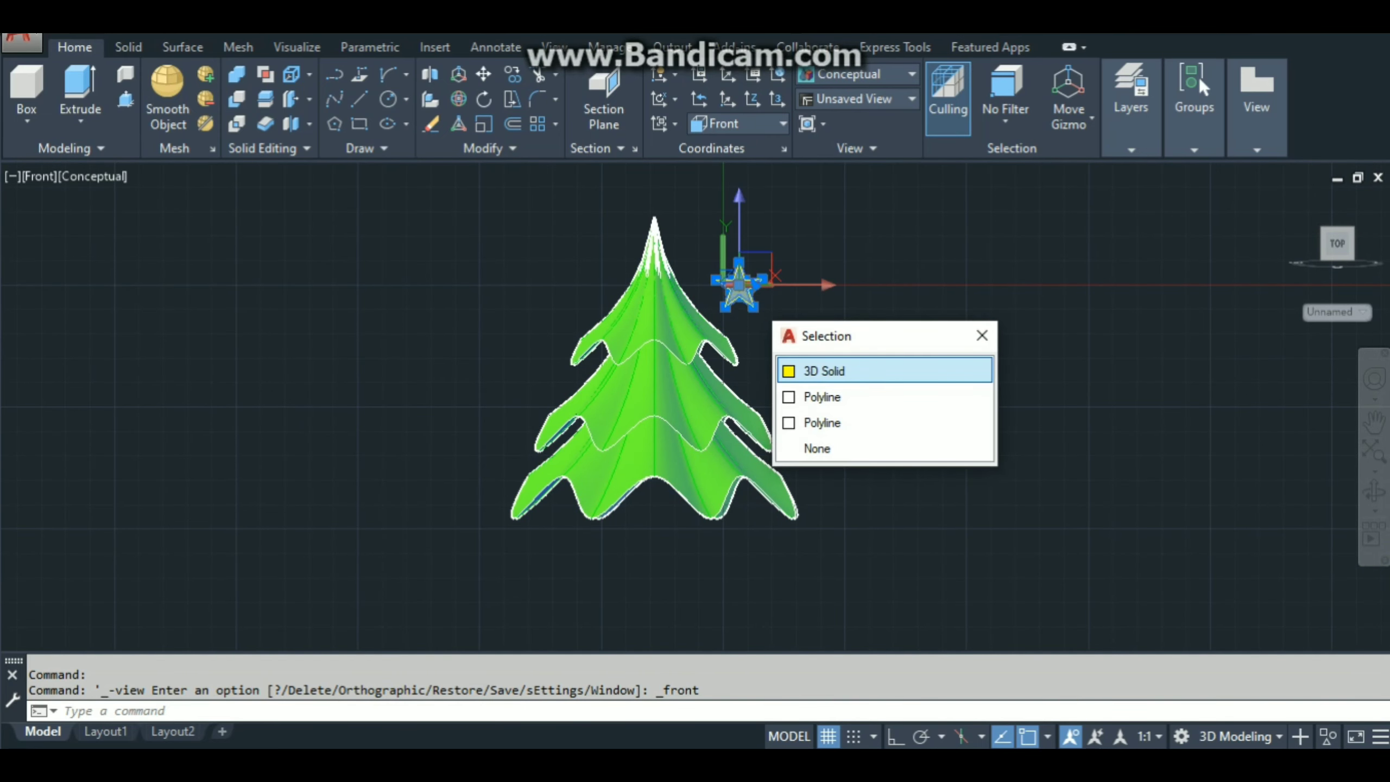
click(761, 301)
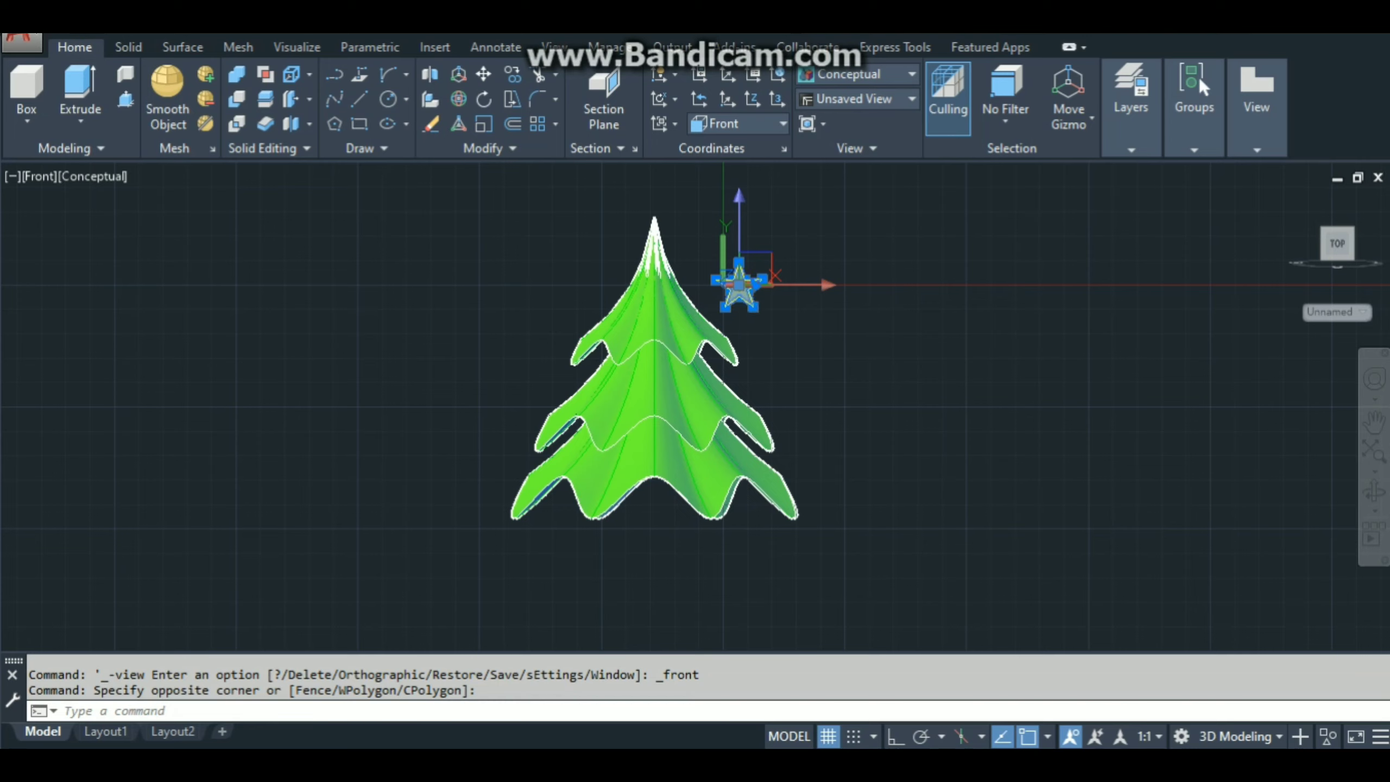
click(732, 257)
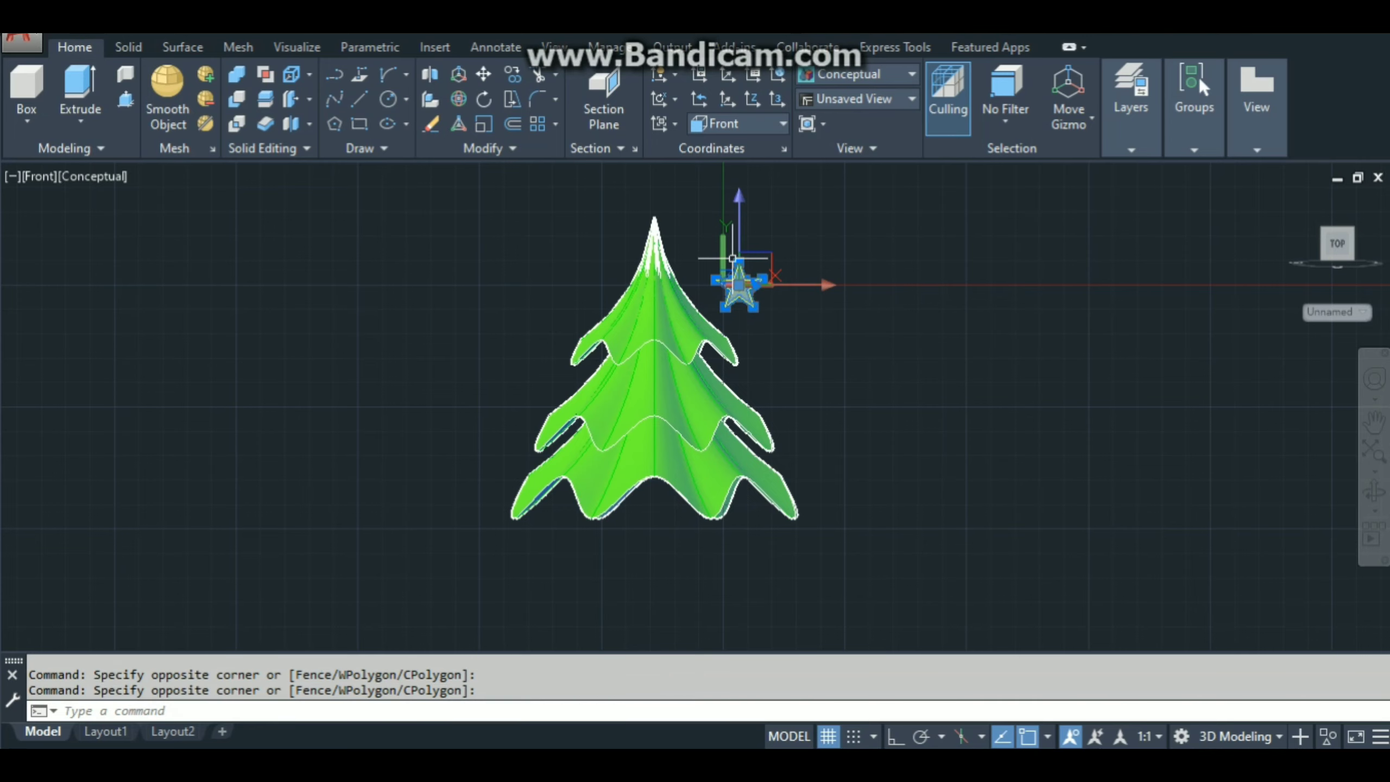
click(738, 284)
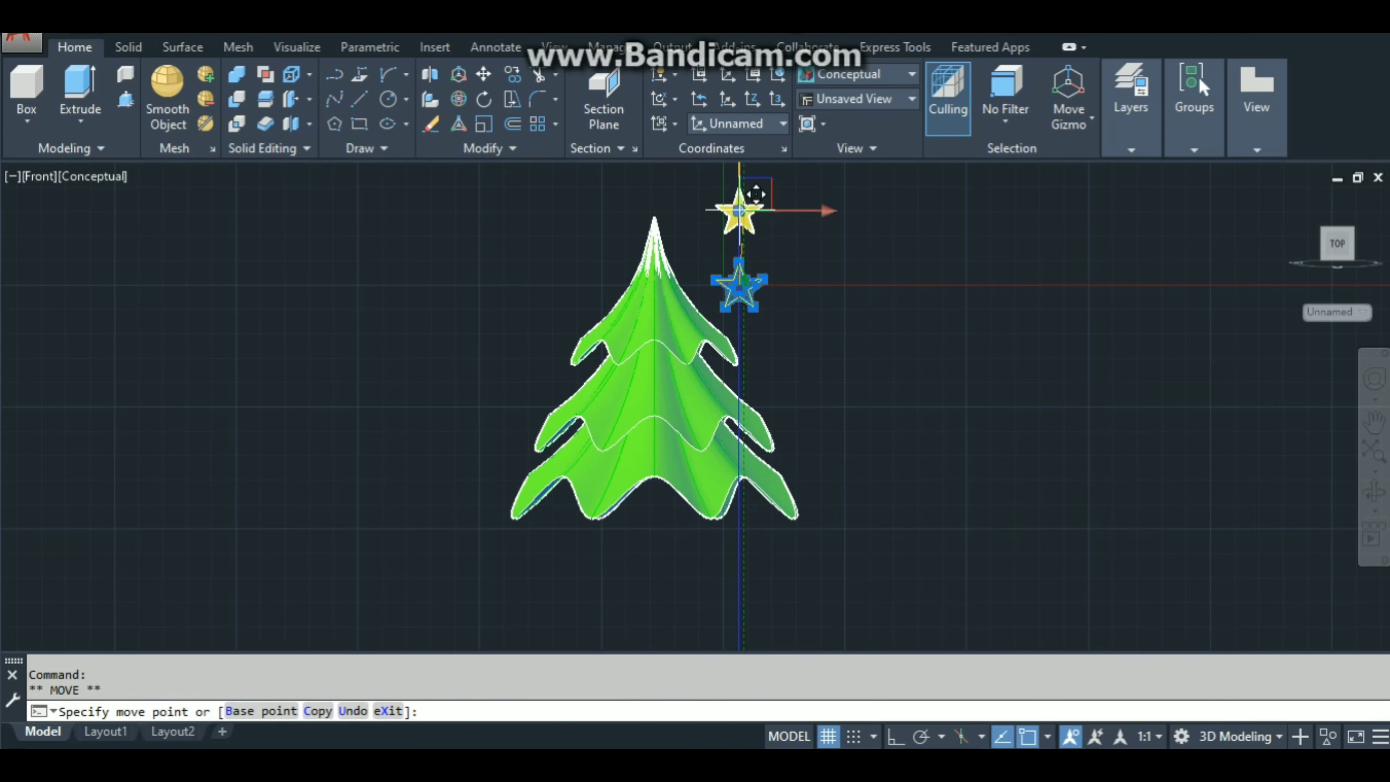
click(738, 210)
click(738, 211)
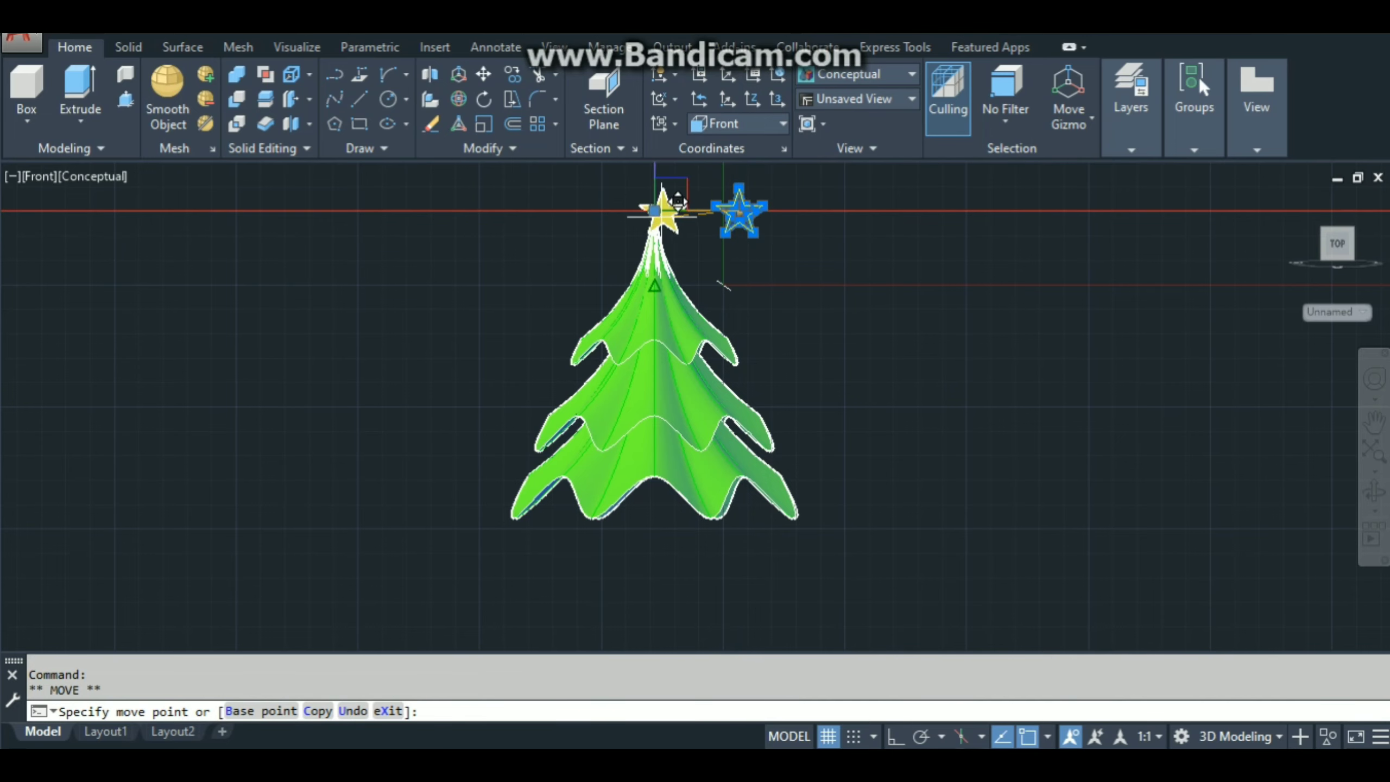
click(653, 220)
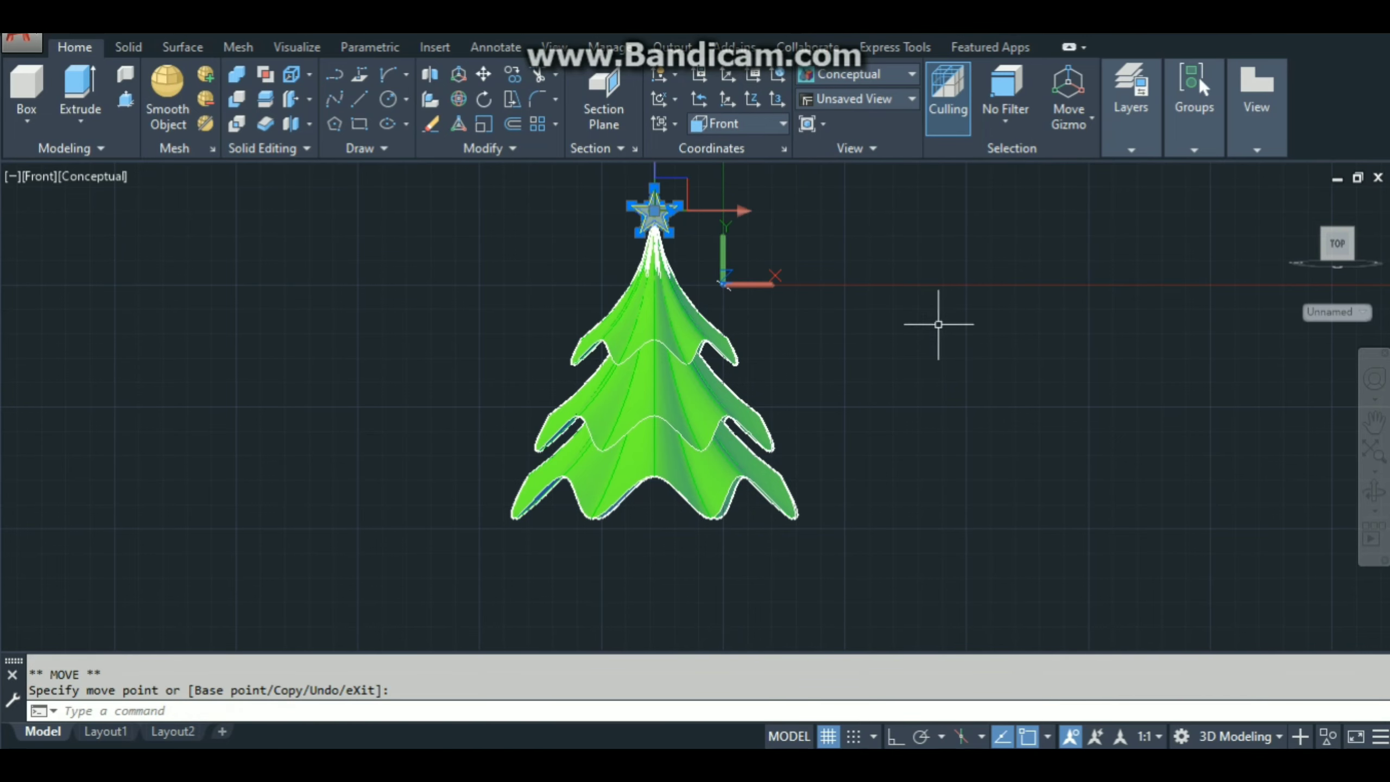
key(Escape)
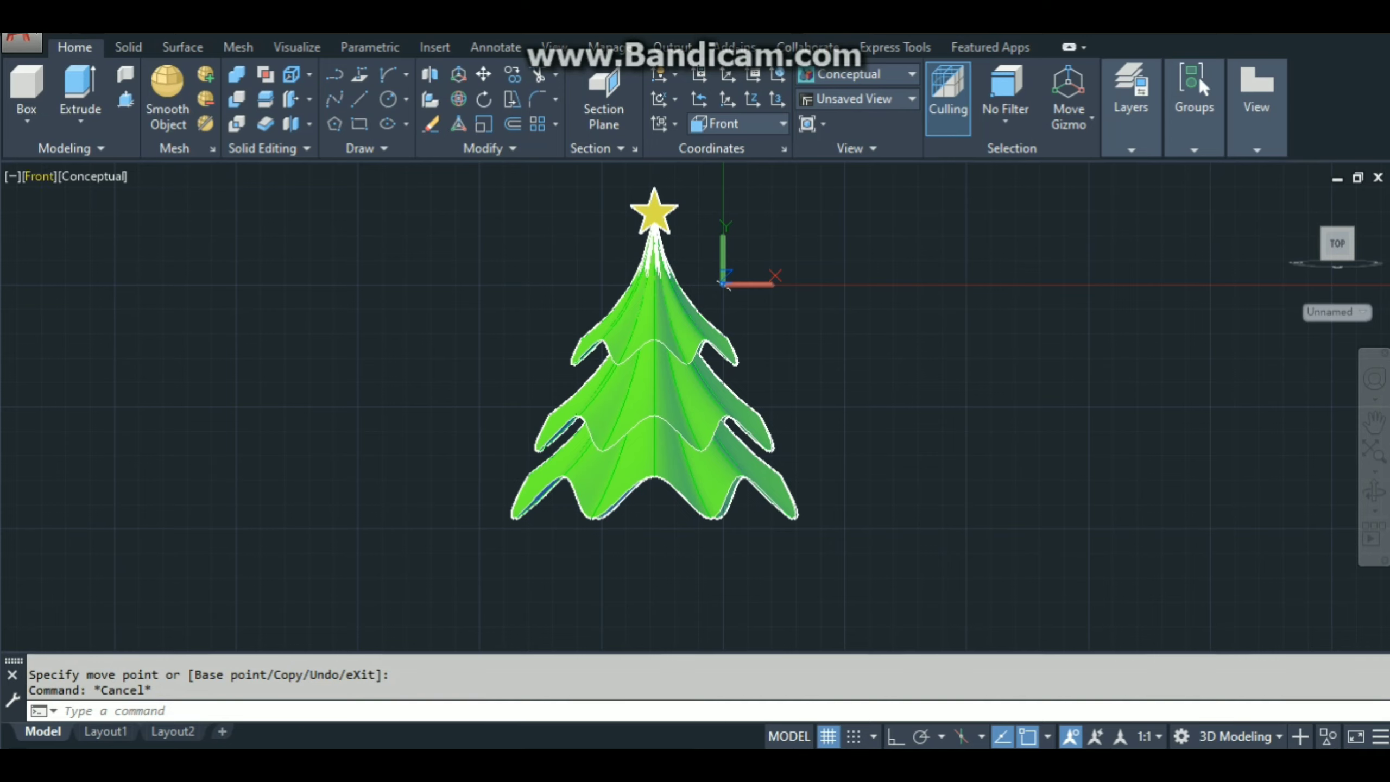
click(38, 176)
- Inspect the tree from the Top view, then switch to the Left view
click(55, 221)
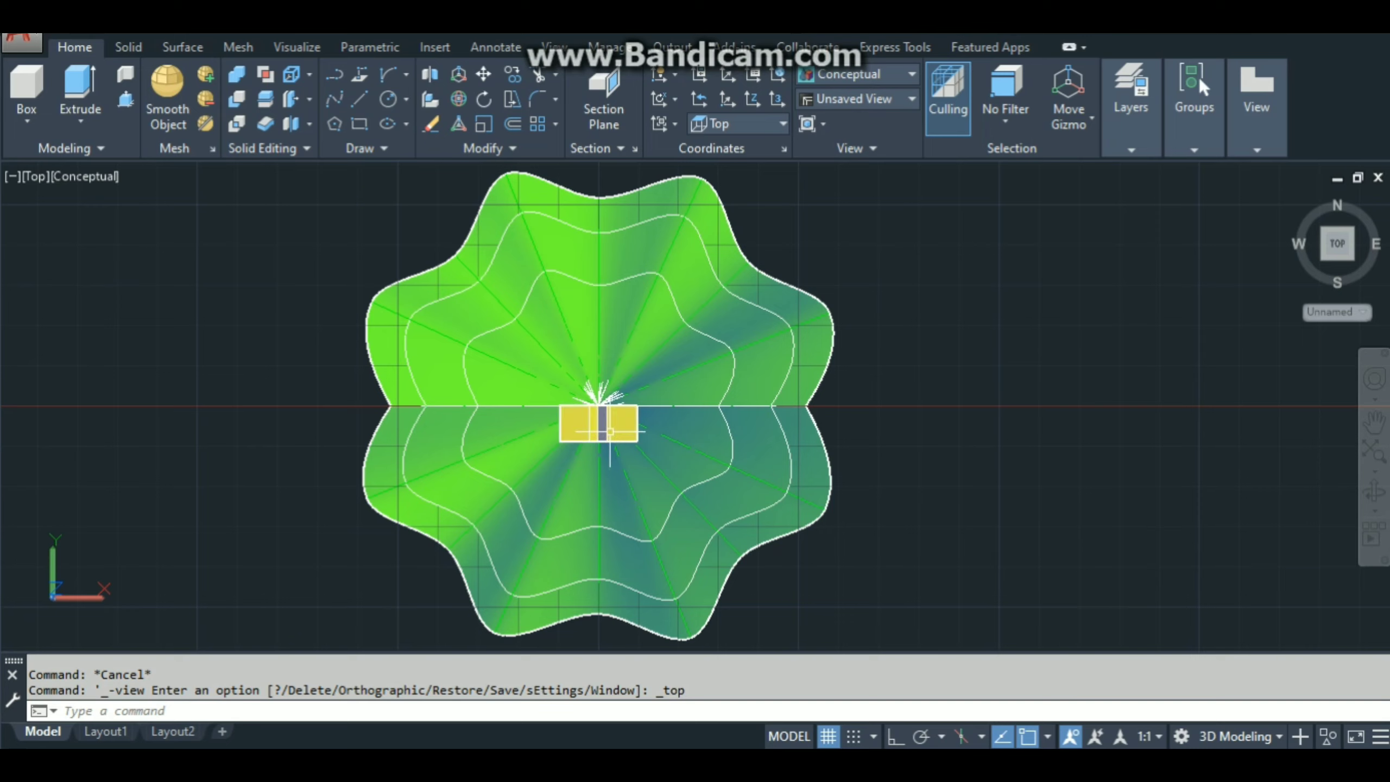
click(613, 448)
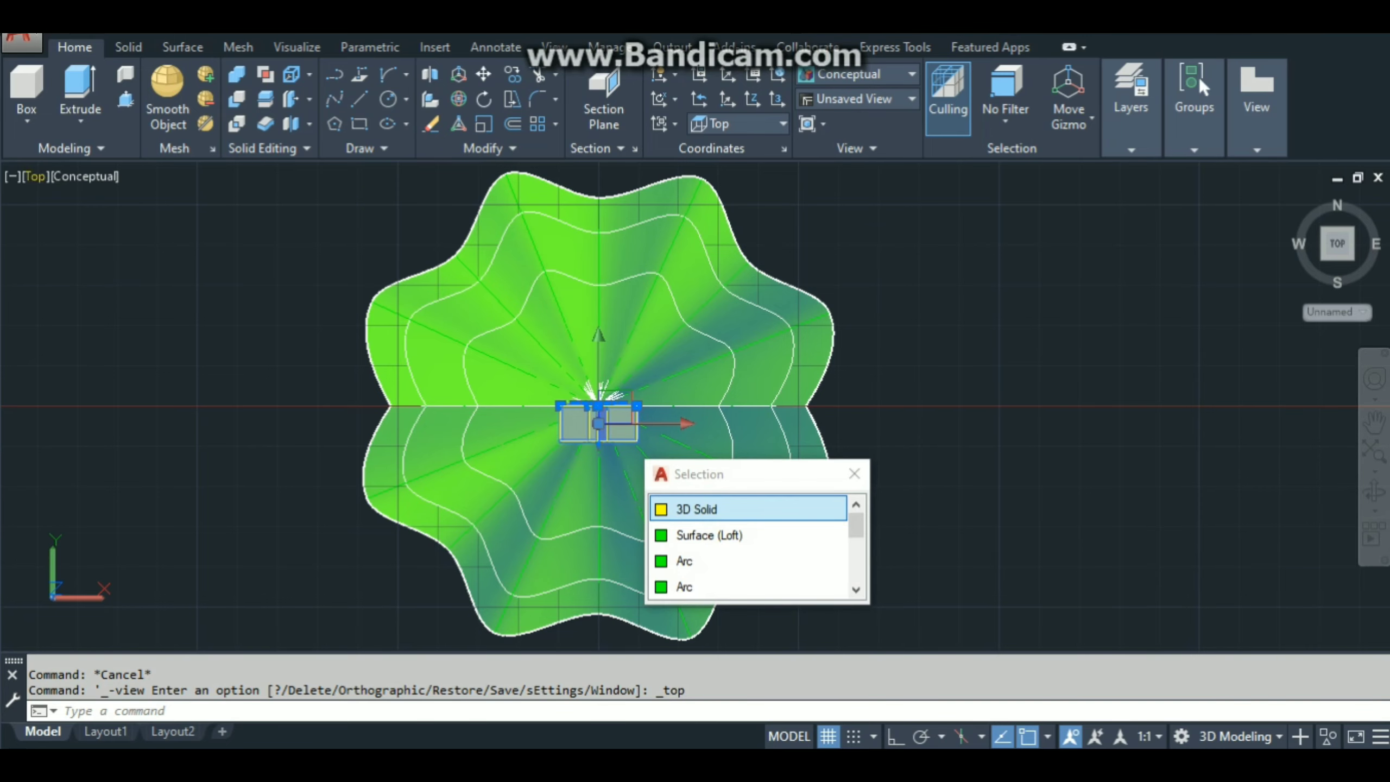
click(34, 176)
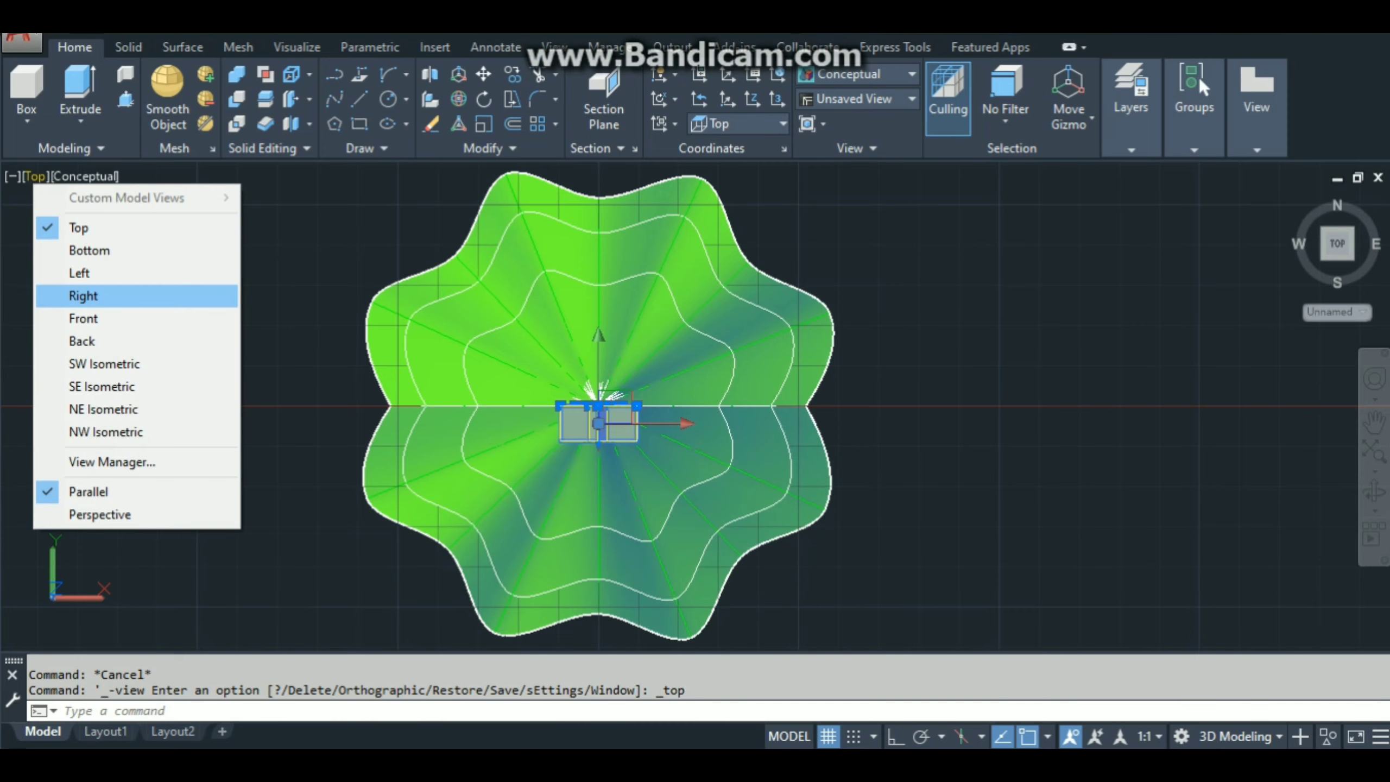
click(79, 272)
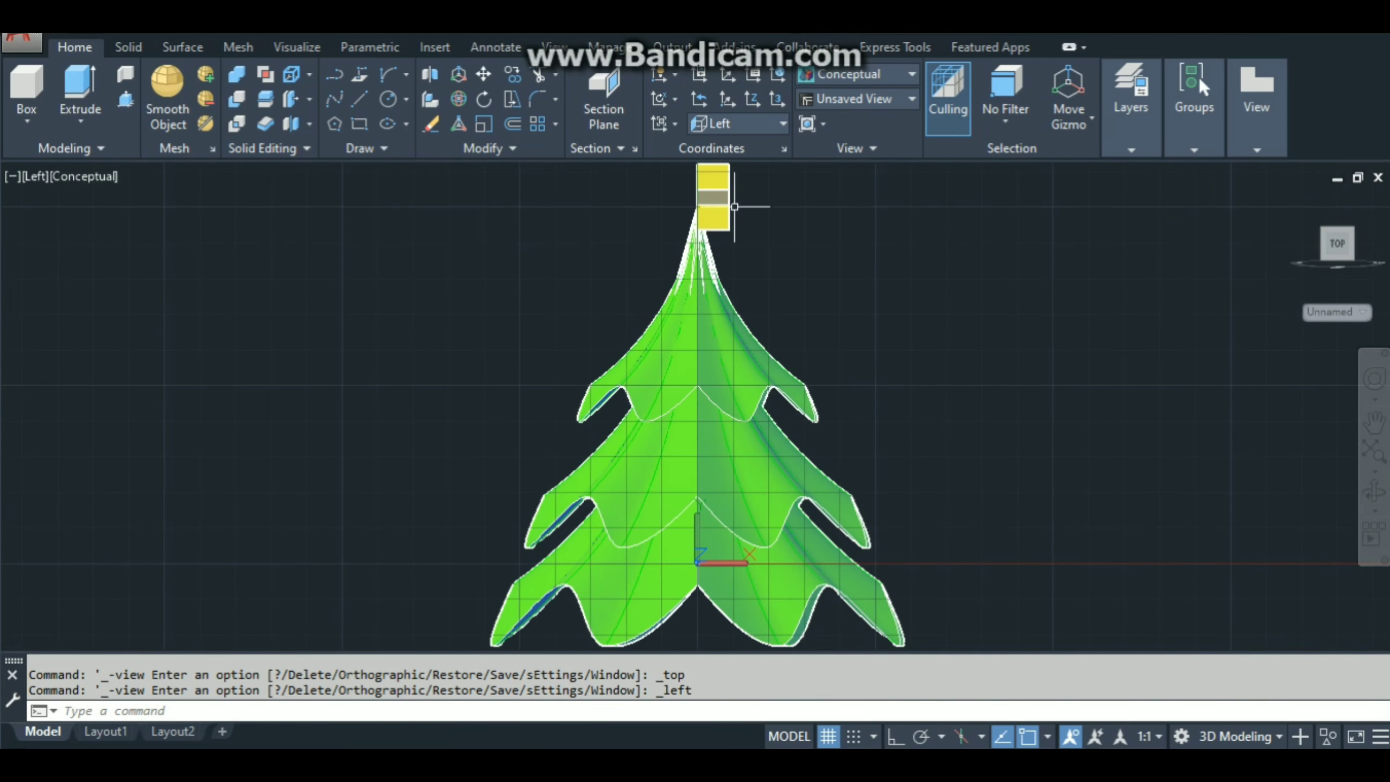
- Window-select the star and shift it sideways to centre it over the tree's tip
click(770, 184)
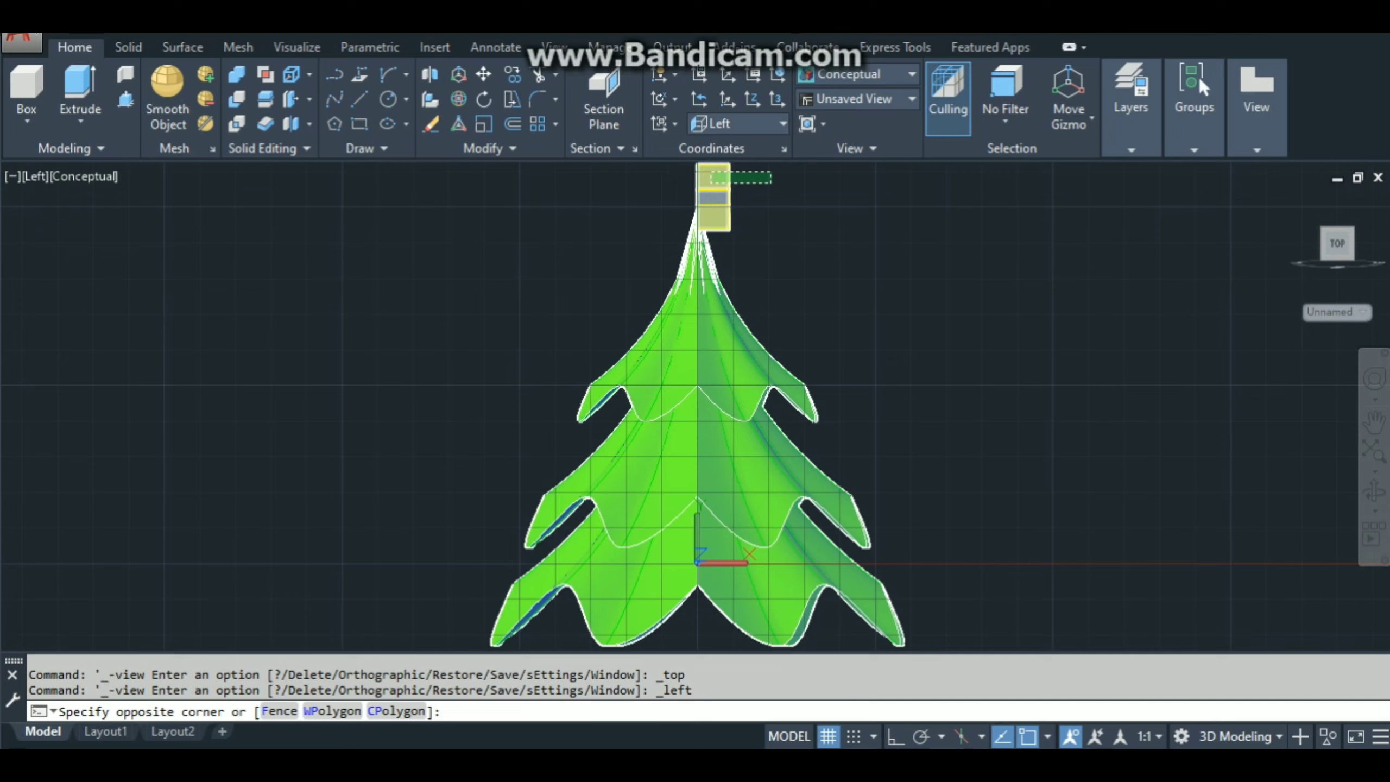
click(710, 171)
click(651, 196)
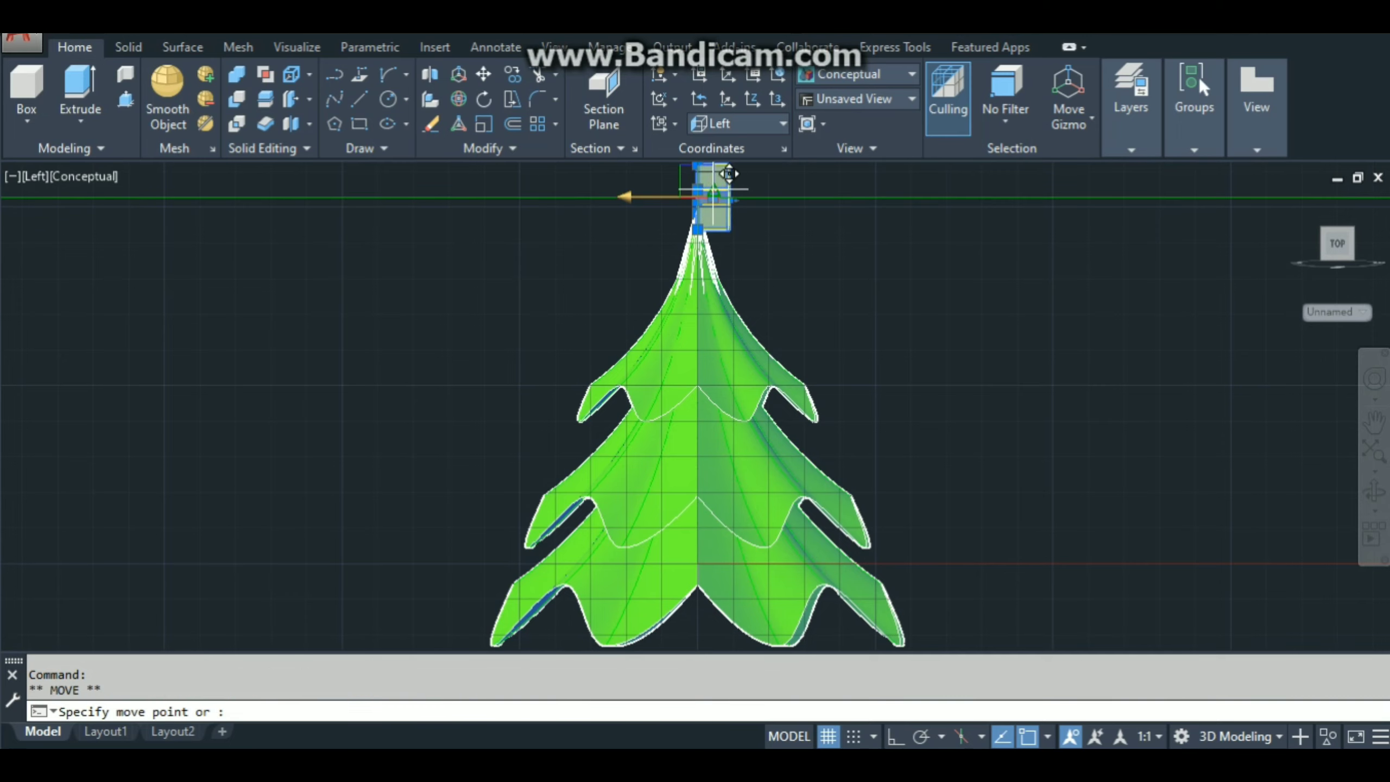
click(703, 181)
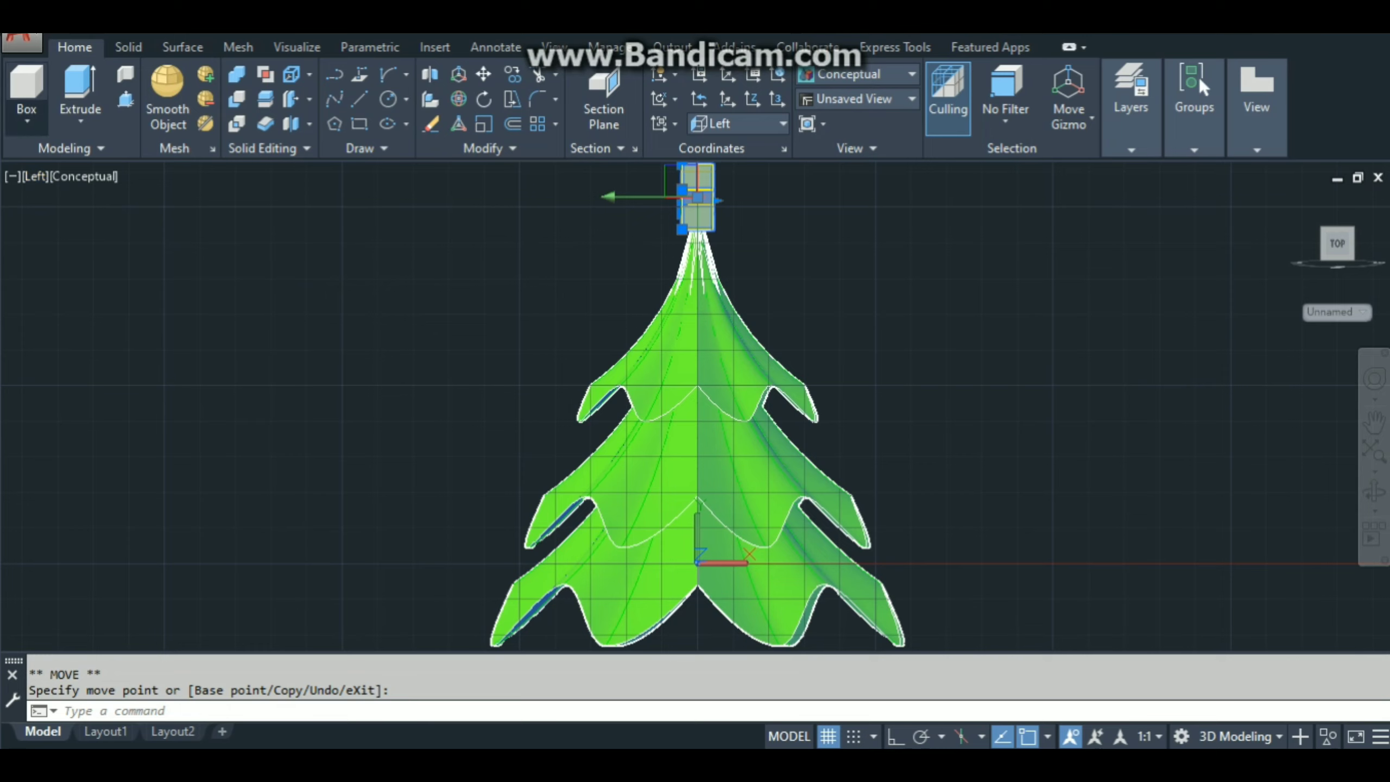
click(26, 121)
click(33, 192)
- Draw a thin cylinder beside the tree by picking its centre, radius and height
click(991, 493)
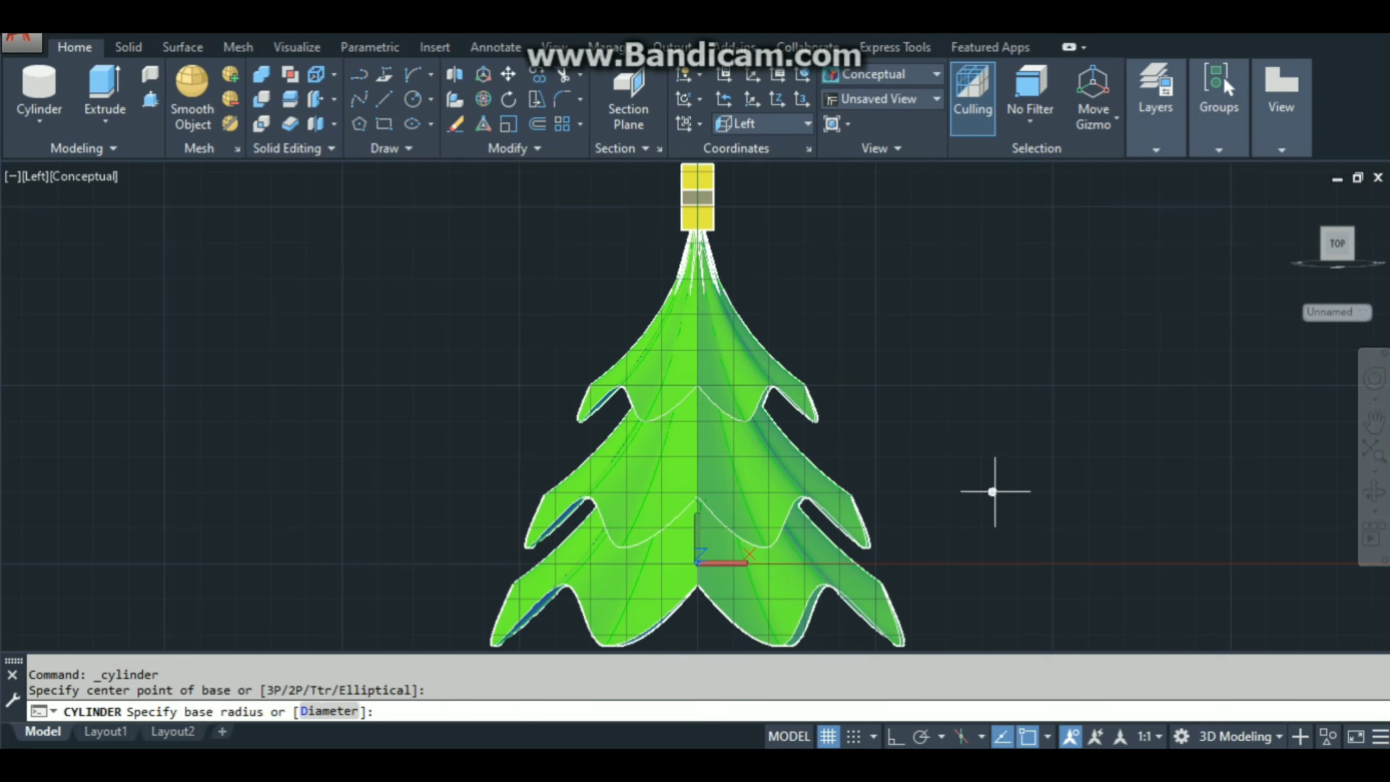
click(1010, 496)
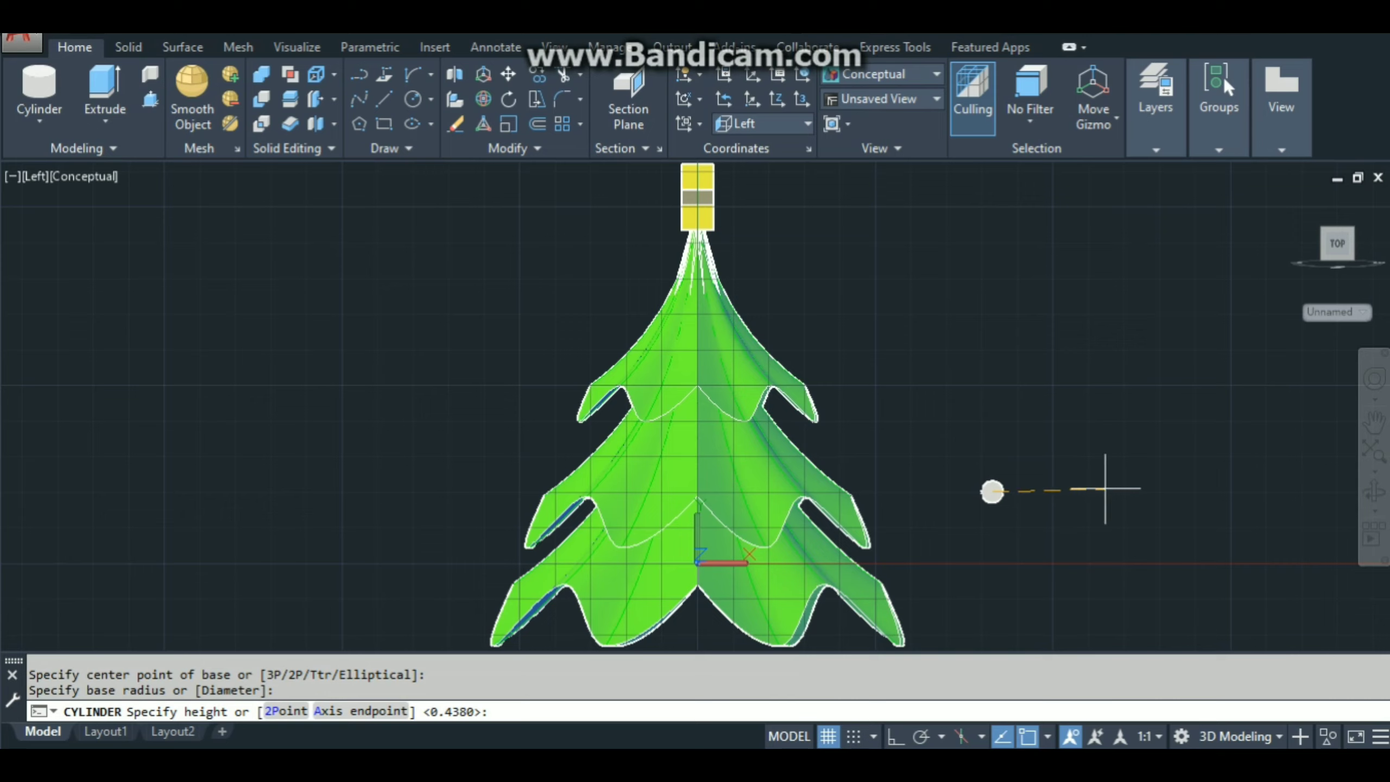
click(1104, 488)
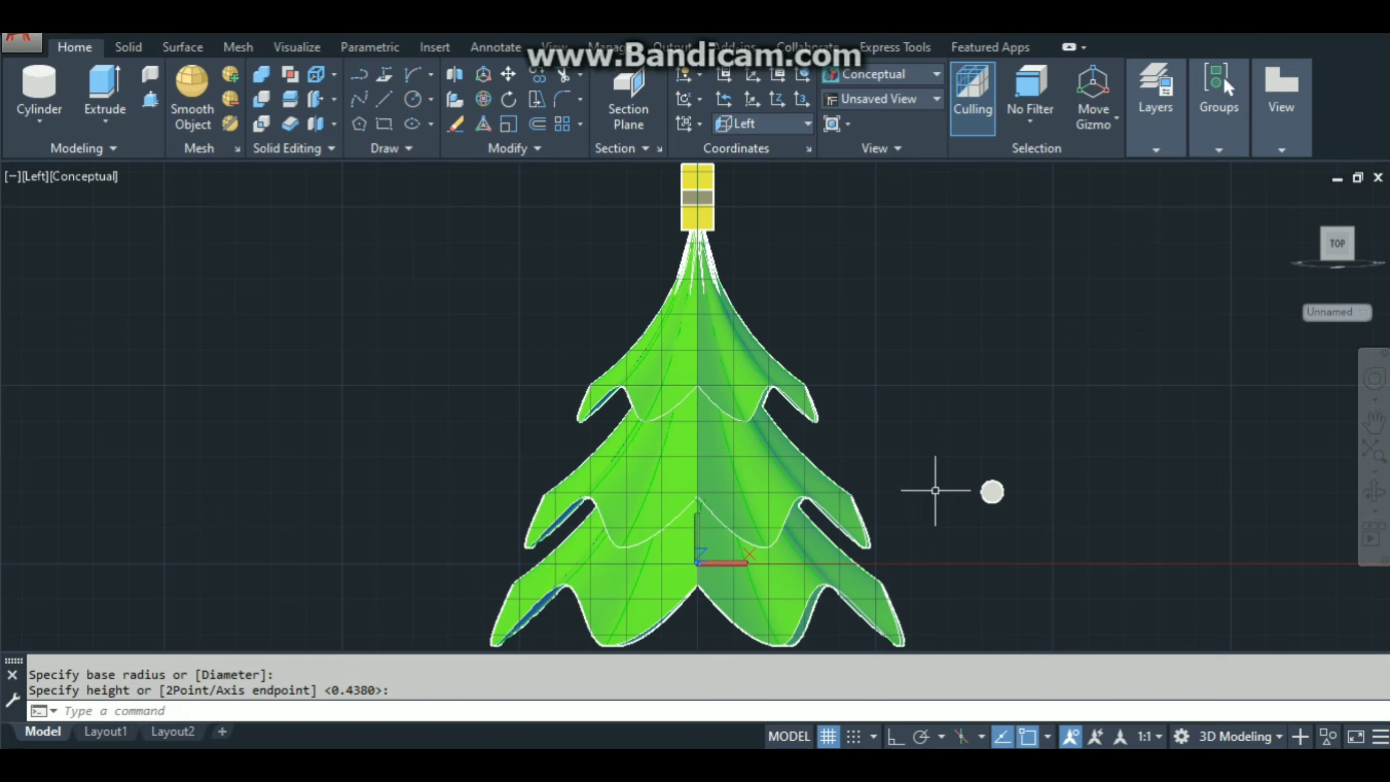
click(83, 176)
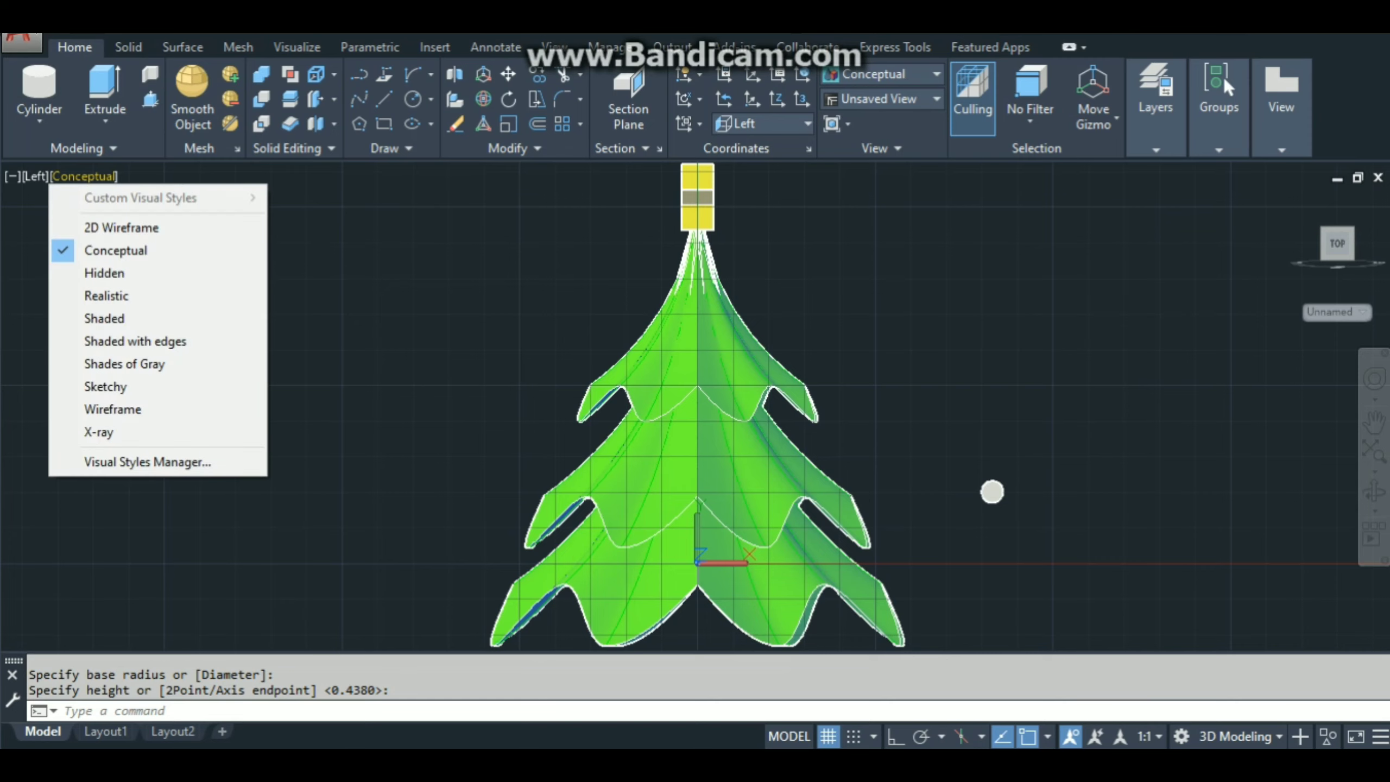
click(39, 168)
key(Escape)
- Return to the Front view and window-select the new cylinder
click(28, 176)
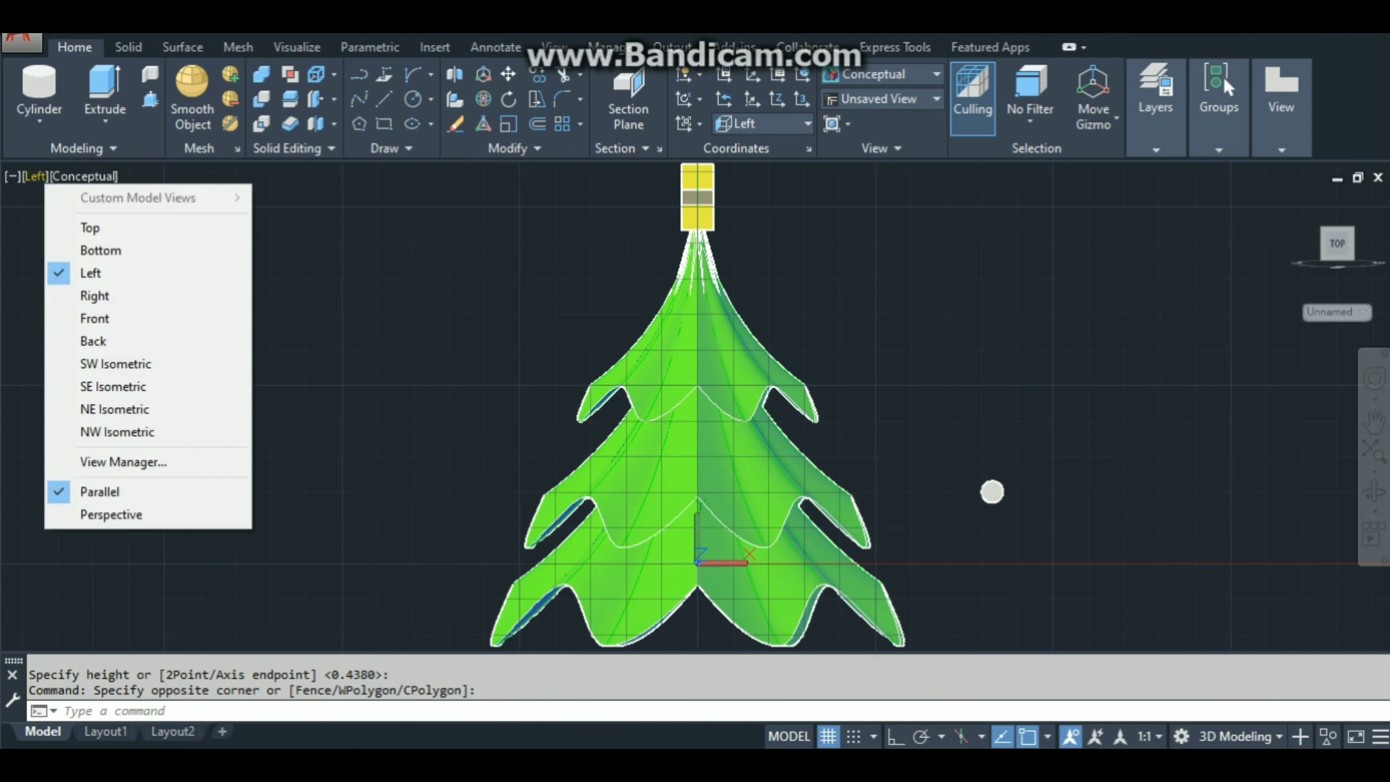
click(93, 319)
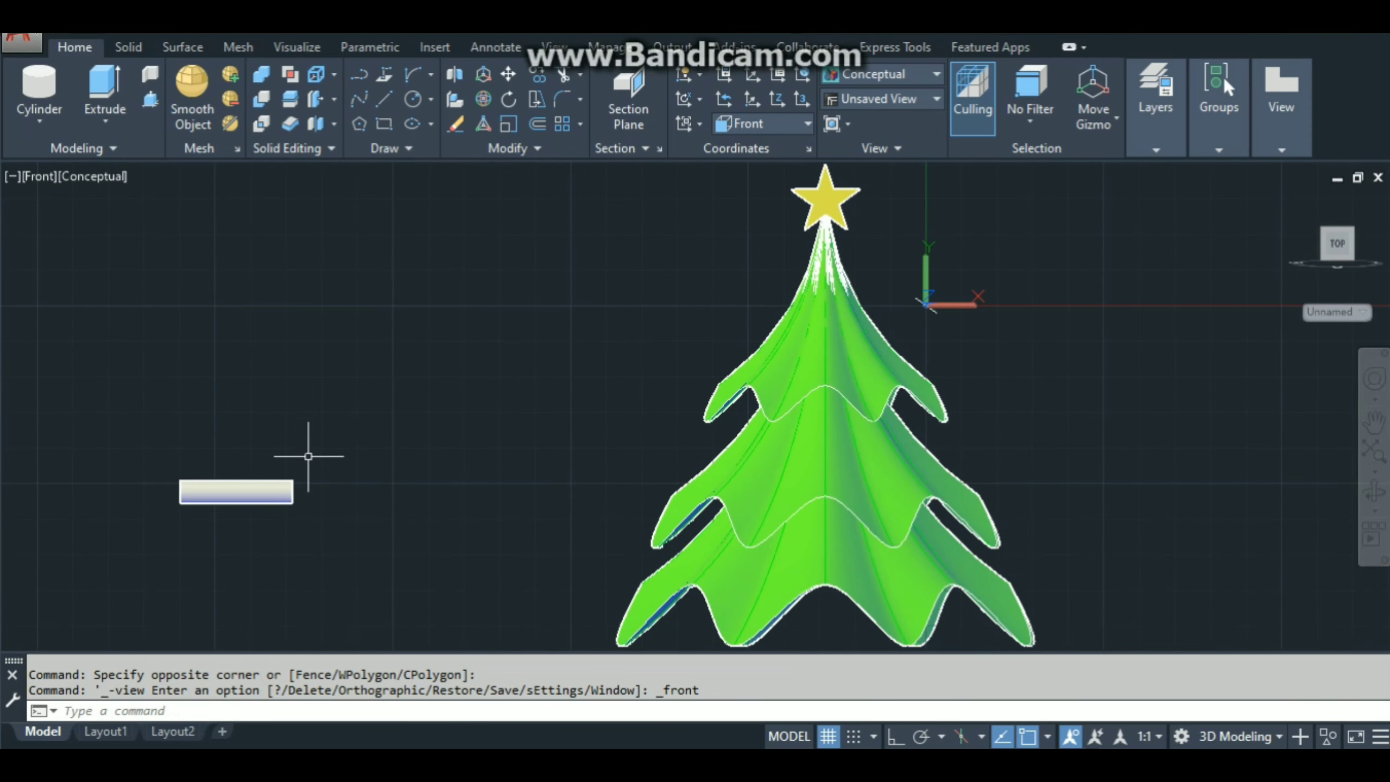
click(306, 526)
click(135, 427)
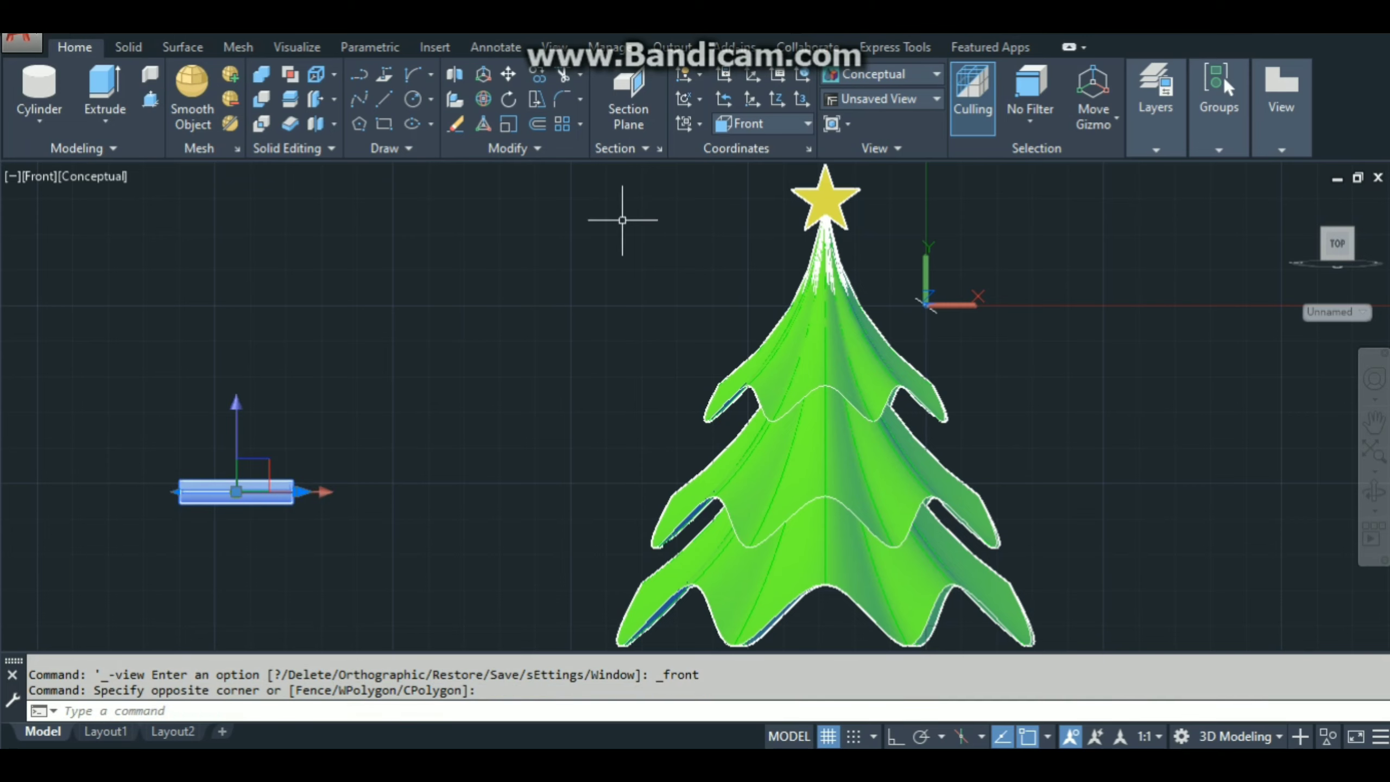
click(1094, 117)
- Rotate the cylinder 90° with the Rotate gizmo so it stands upright
click(1141, 198)
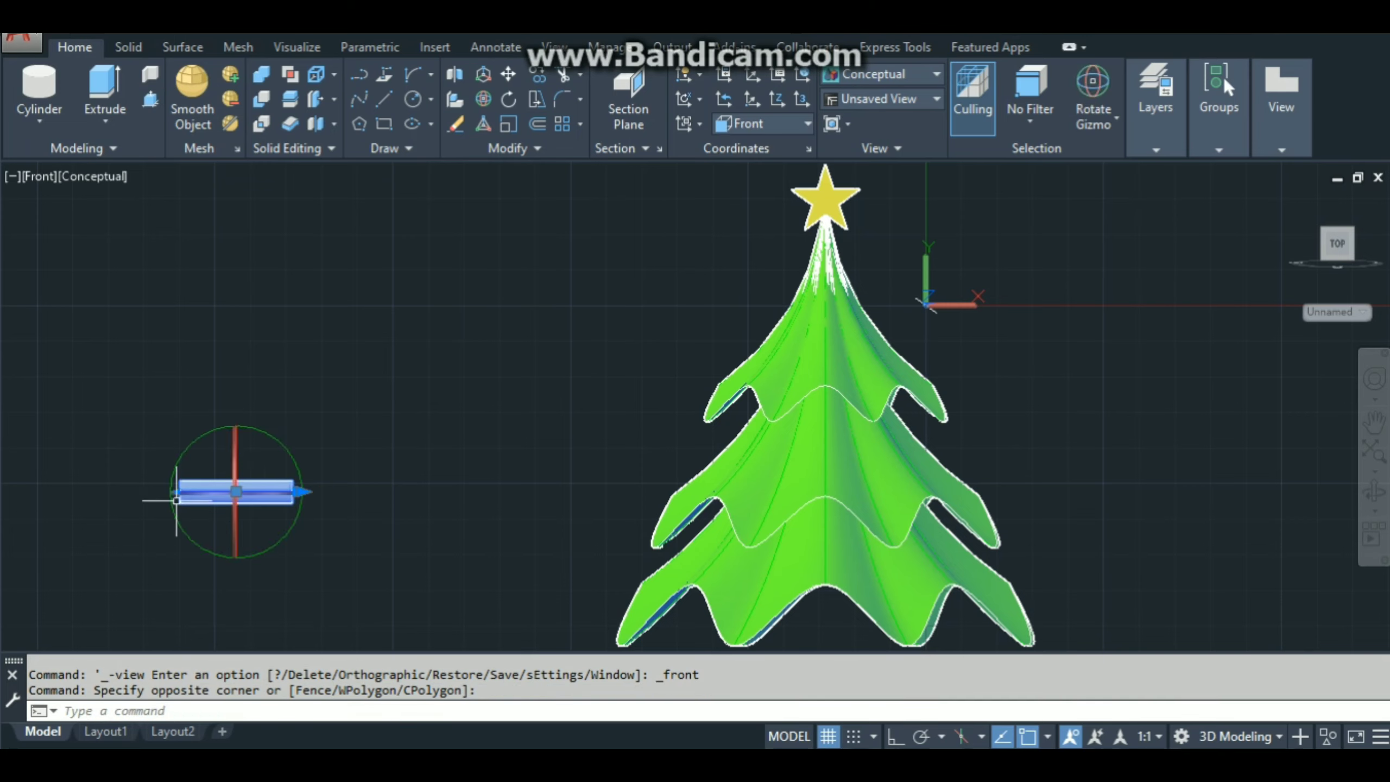
click(300, 488)
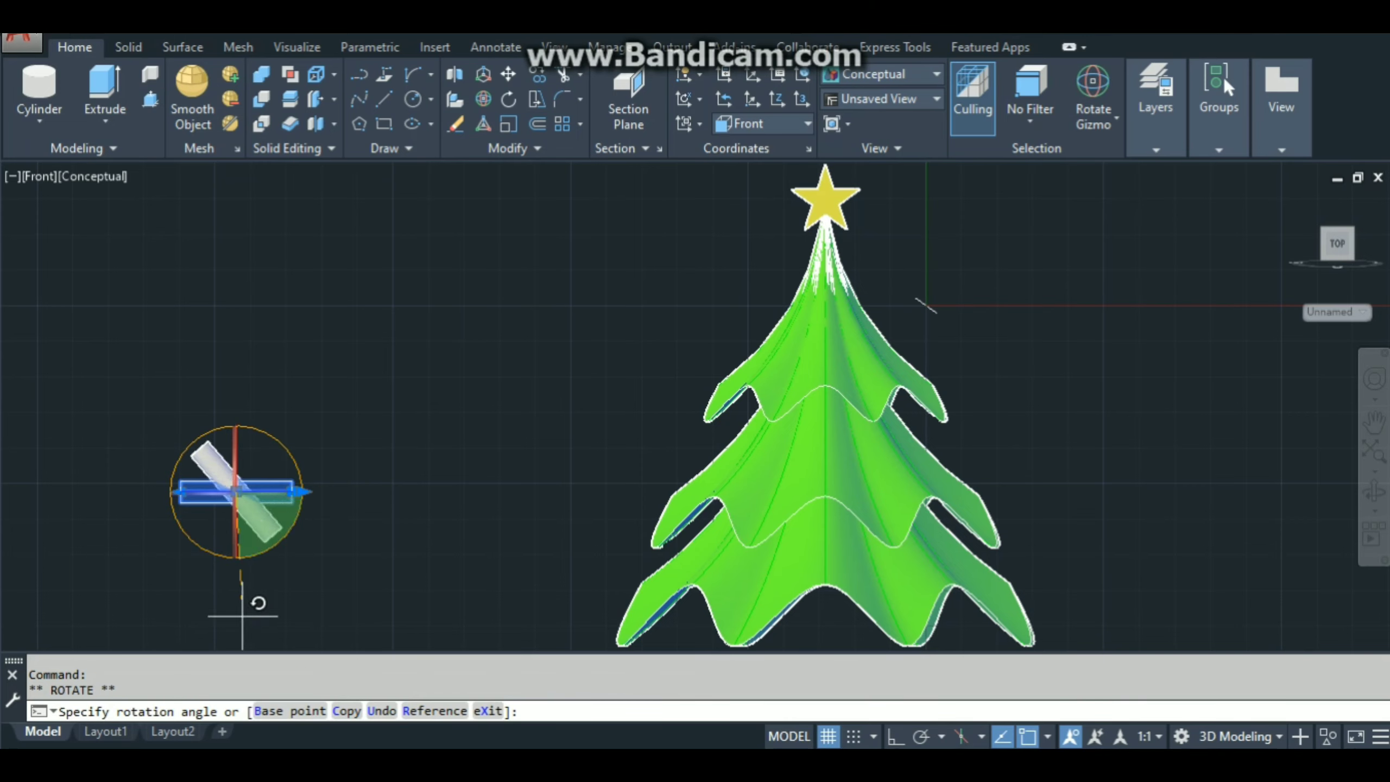
click(236, 556)
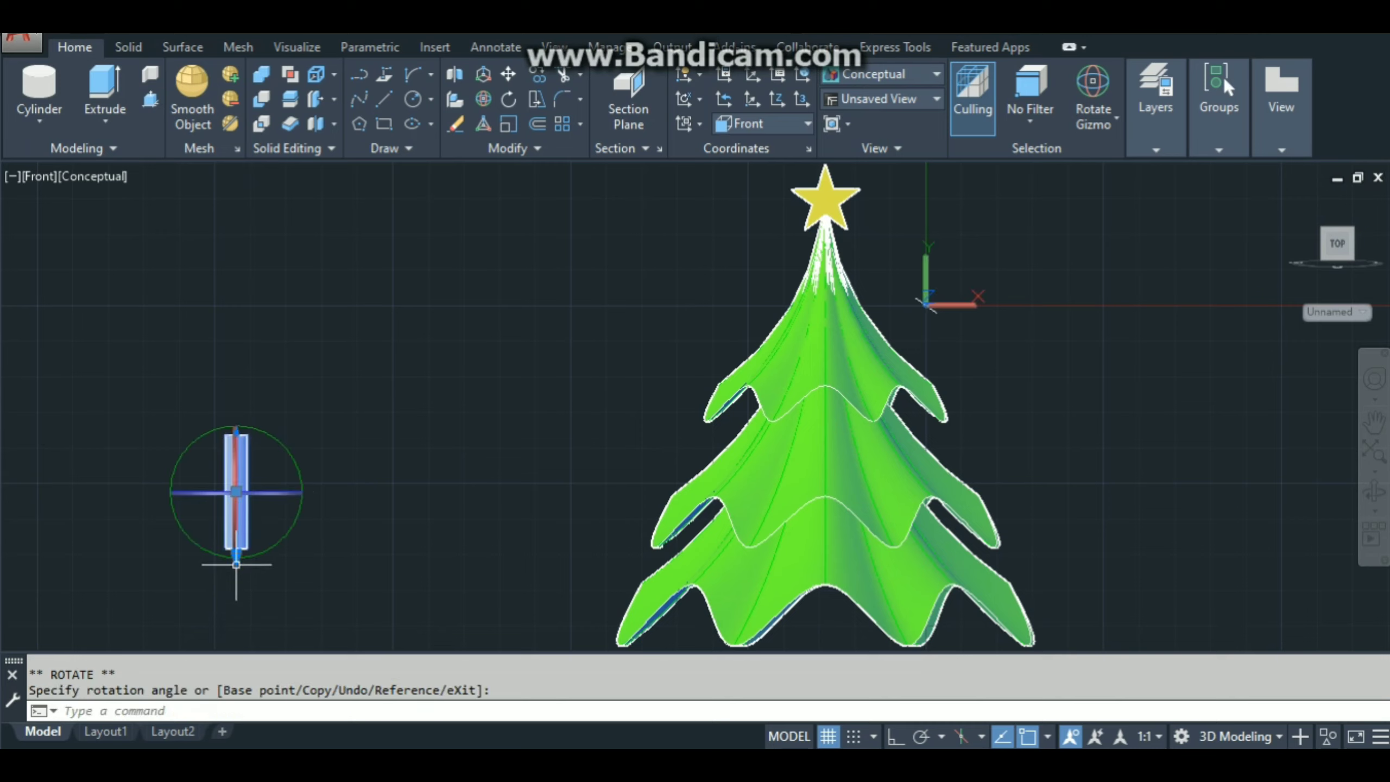
- Switch to the Move gizmo and slide the cylinder right along X, nearer the tree
click(1116, 118)
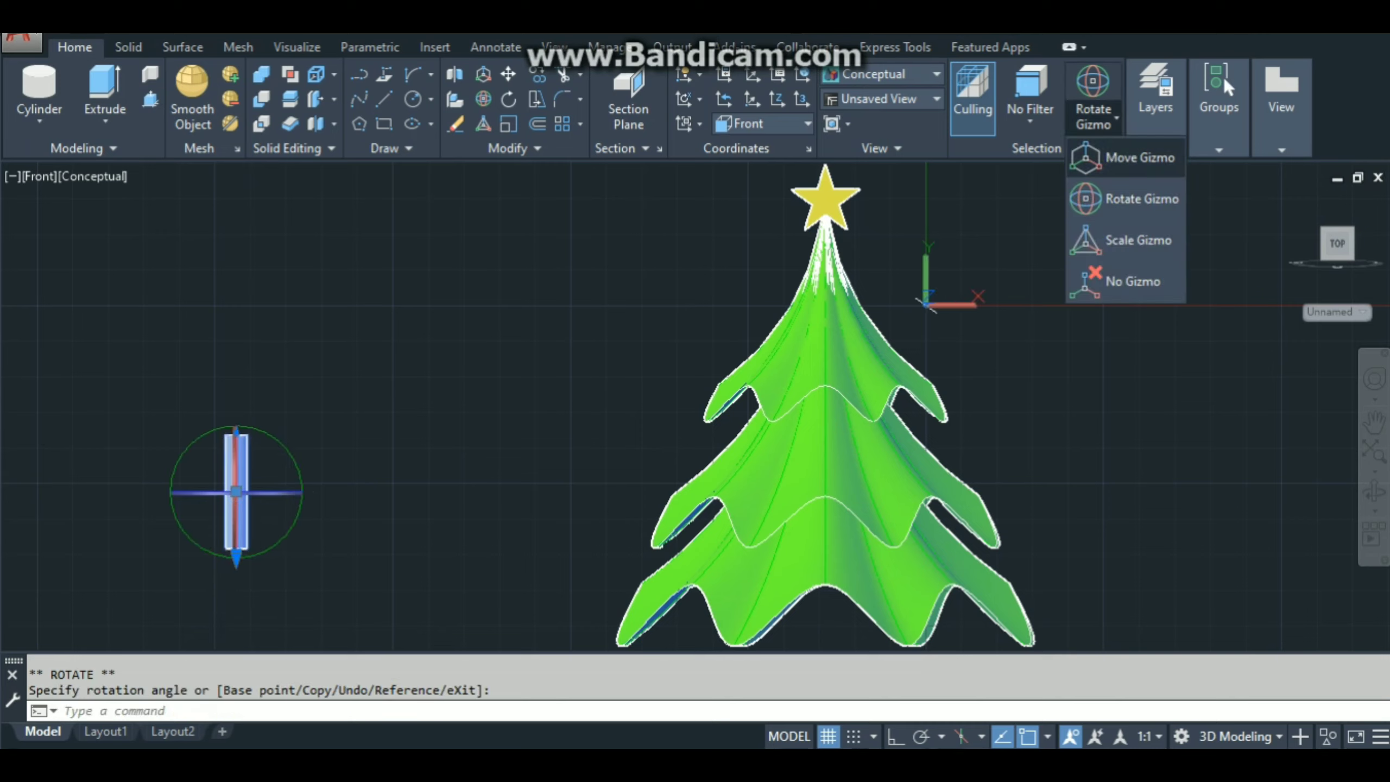
click(1127, 155)
click(258, 492)
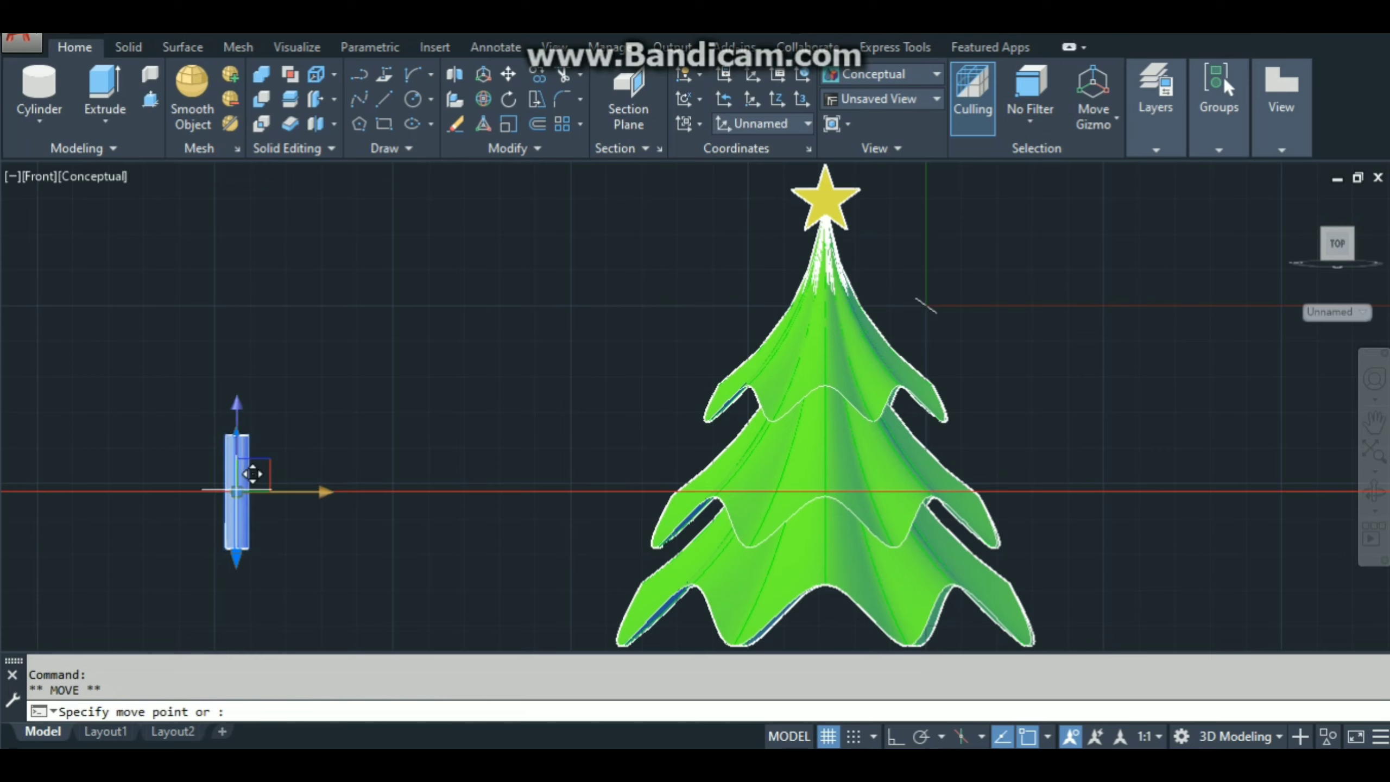
click(465, 492)
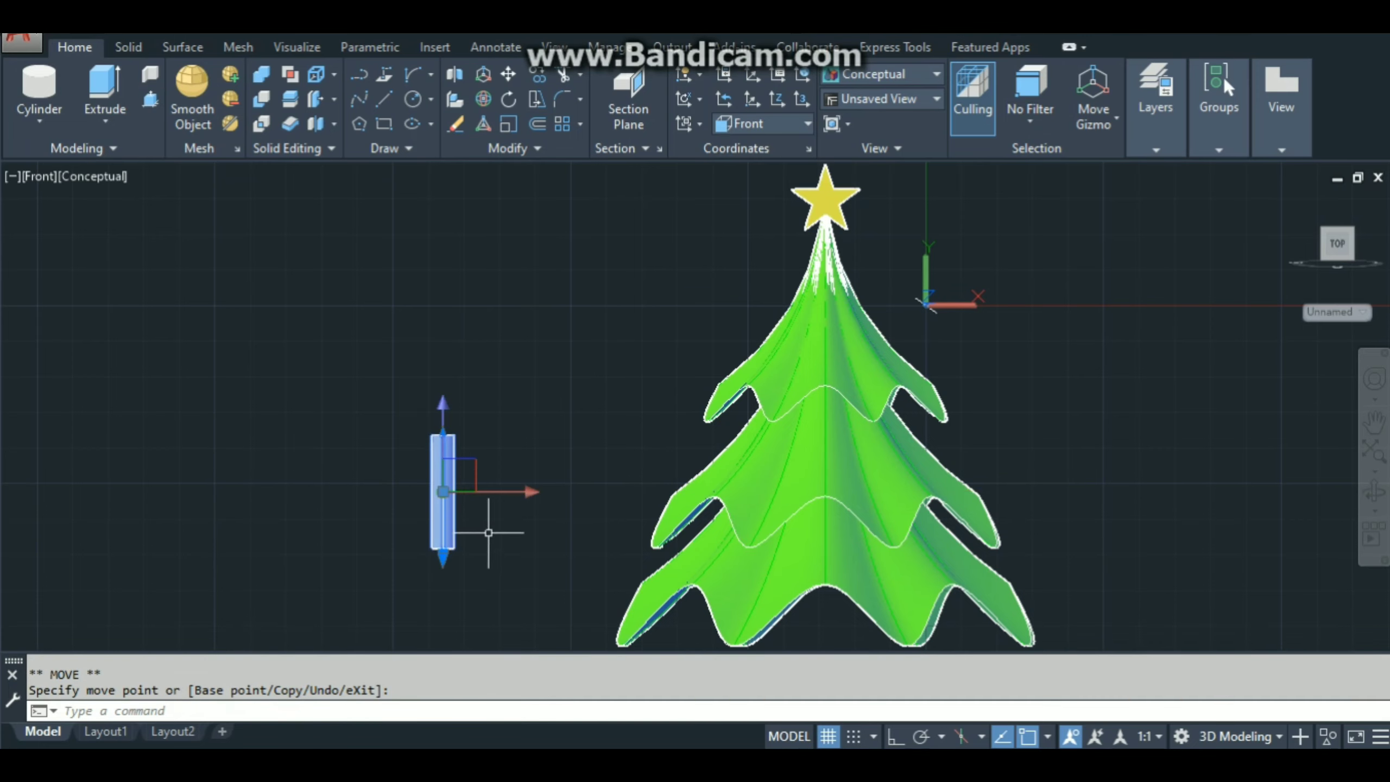
right_click(443, 515)
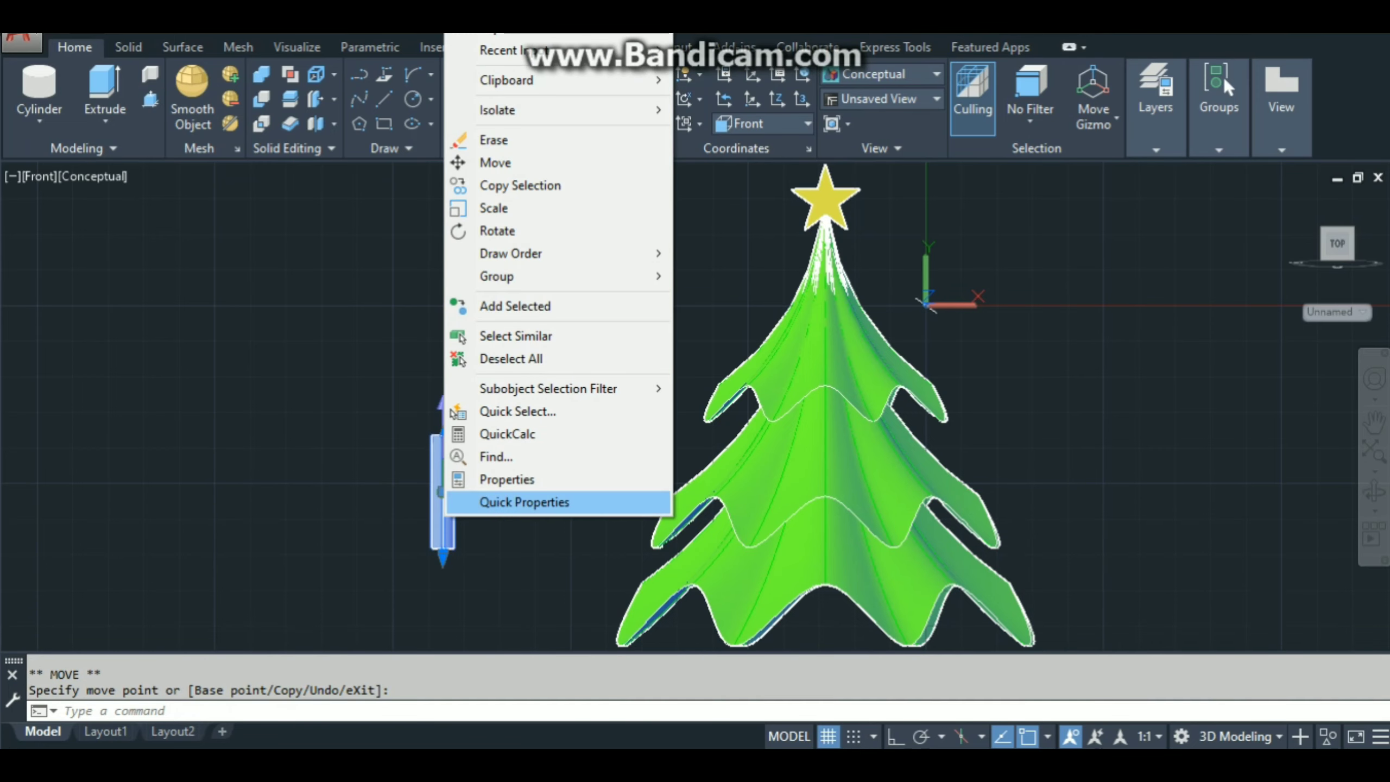
- Set the cylinder's colour to 13, a reddish-brown, from the full colour picker
click(485, 504)
click(712, 383)
click(852, 384)
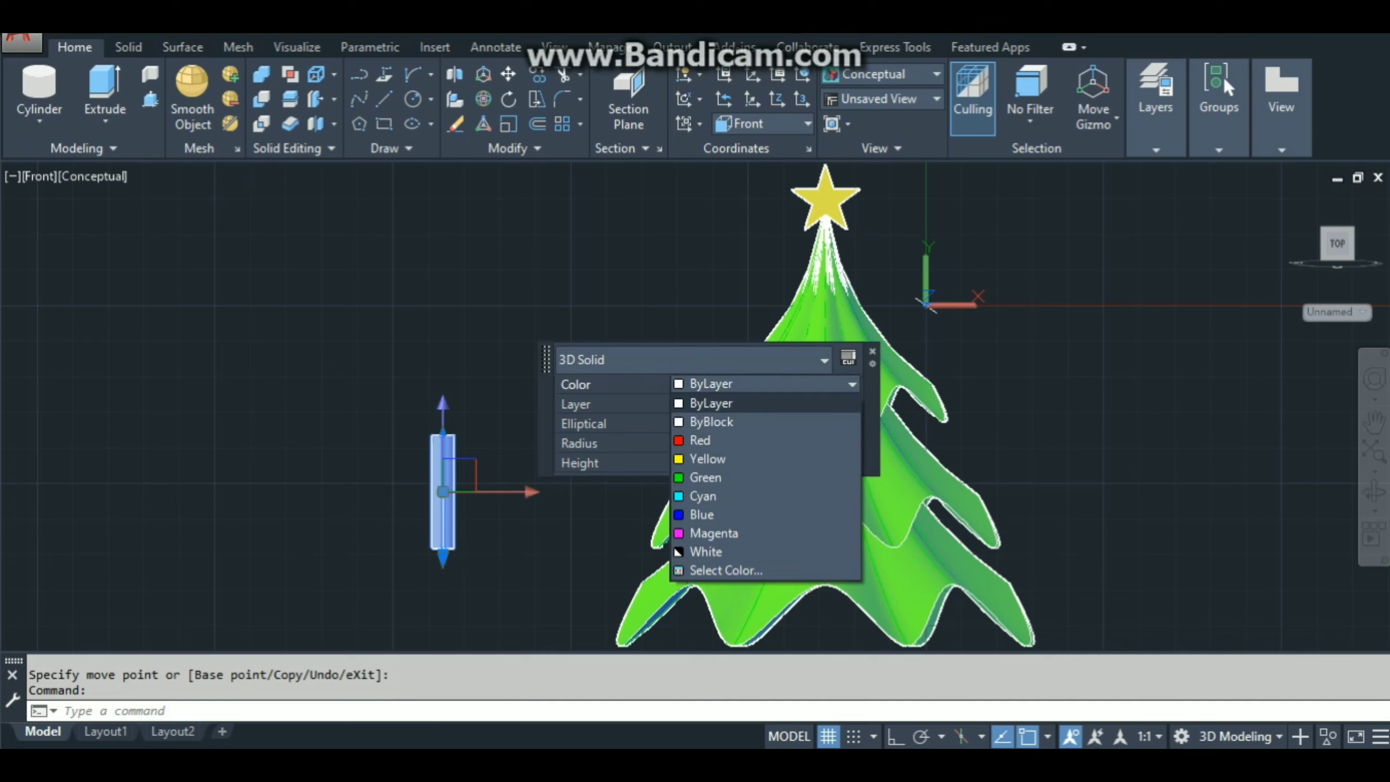
click(725, 570)
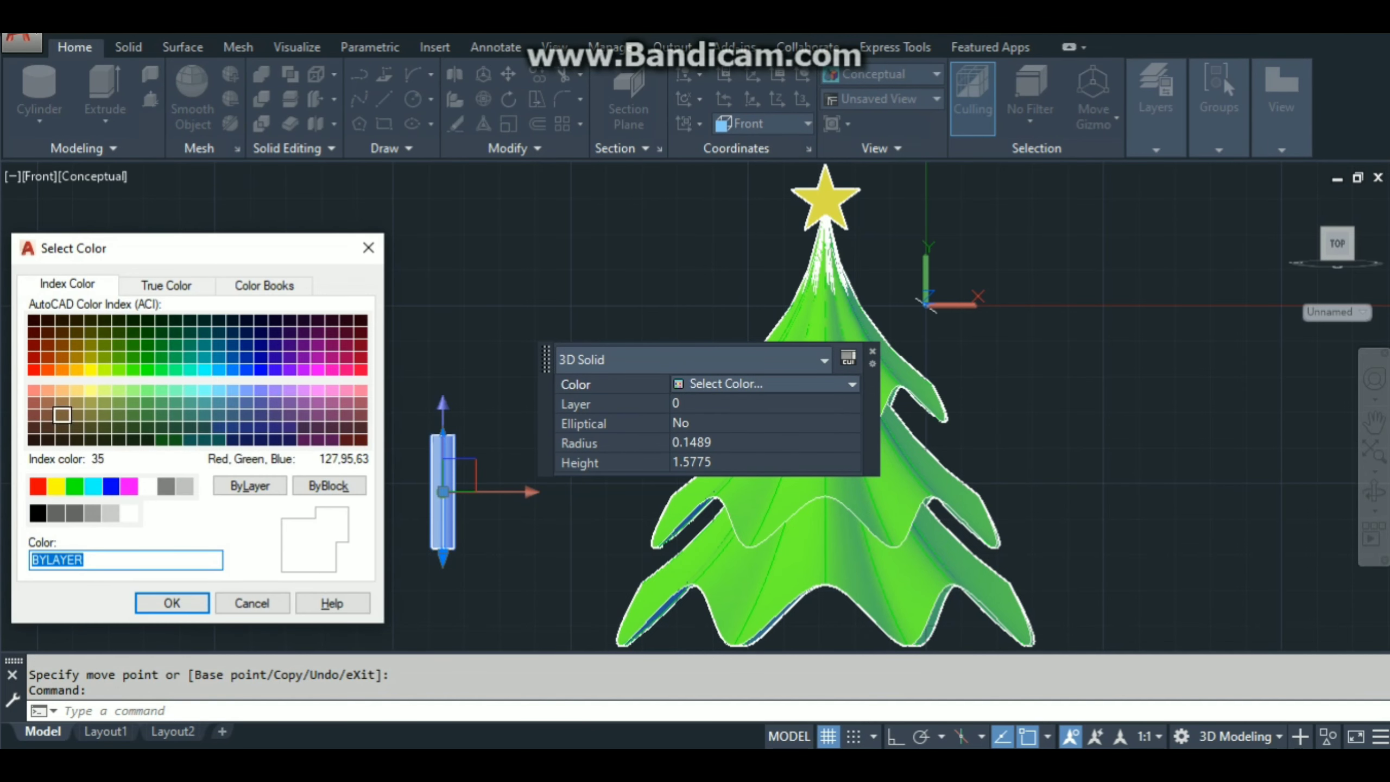
click(62, 390)
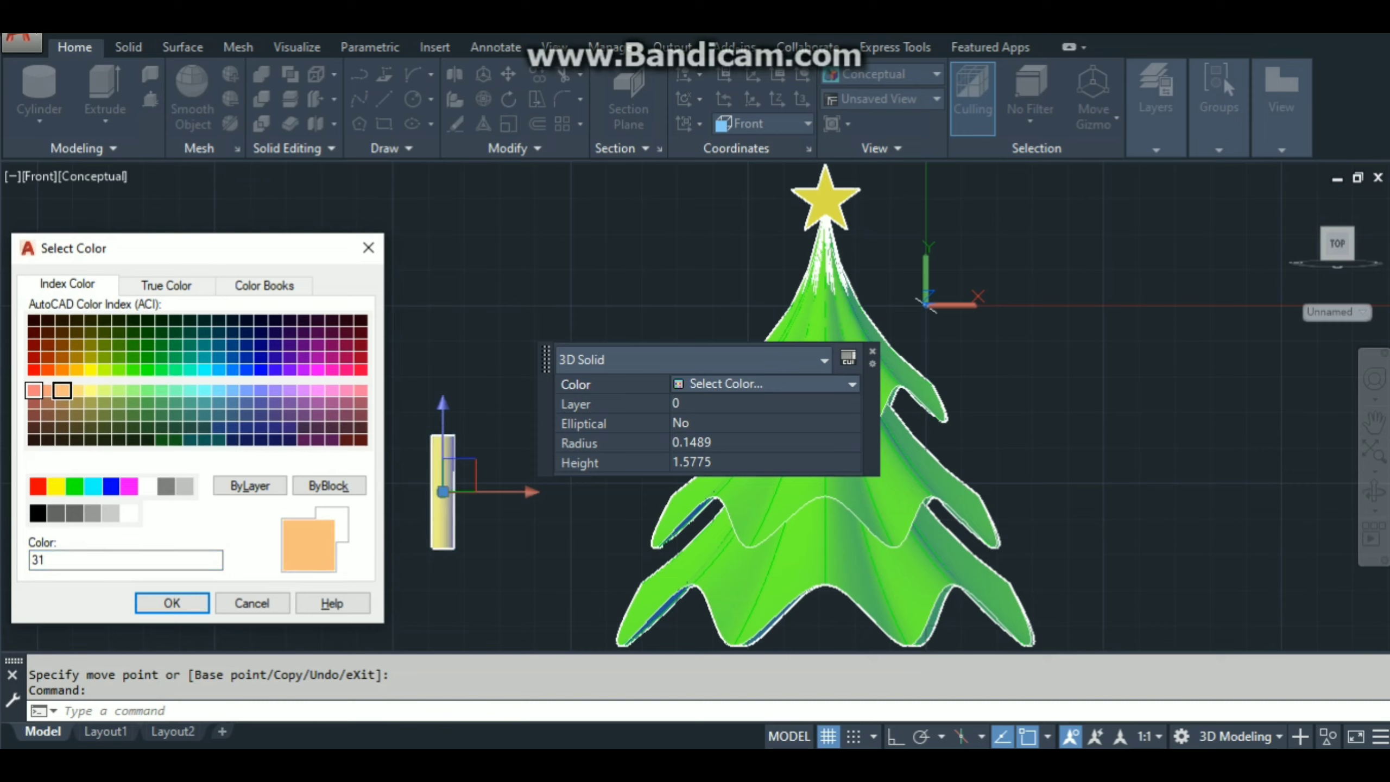
click(48, 402)
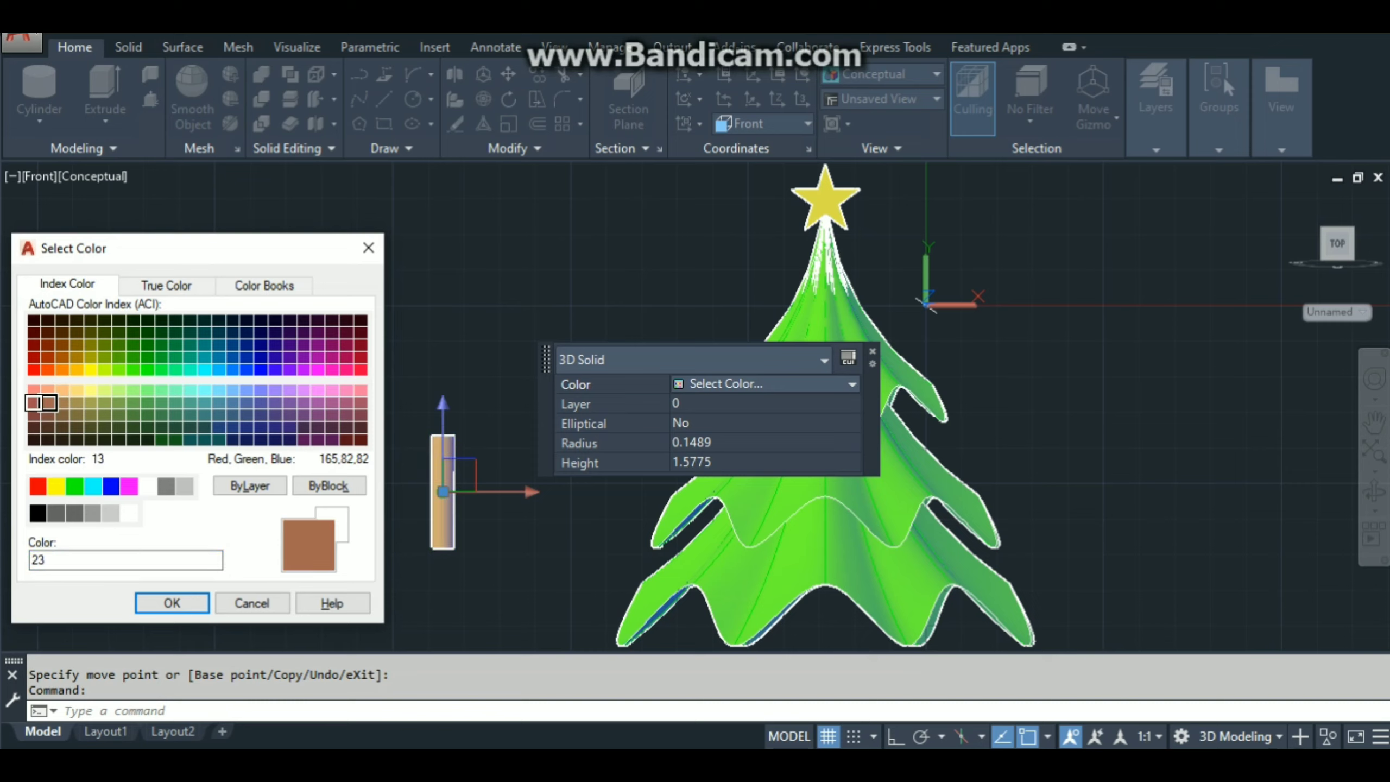
click(34, 402)
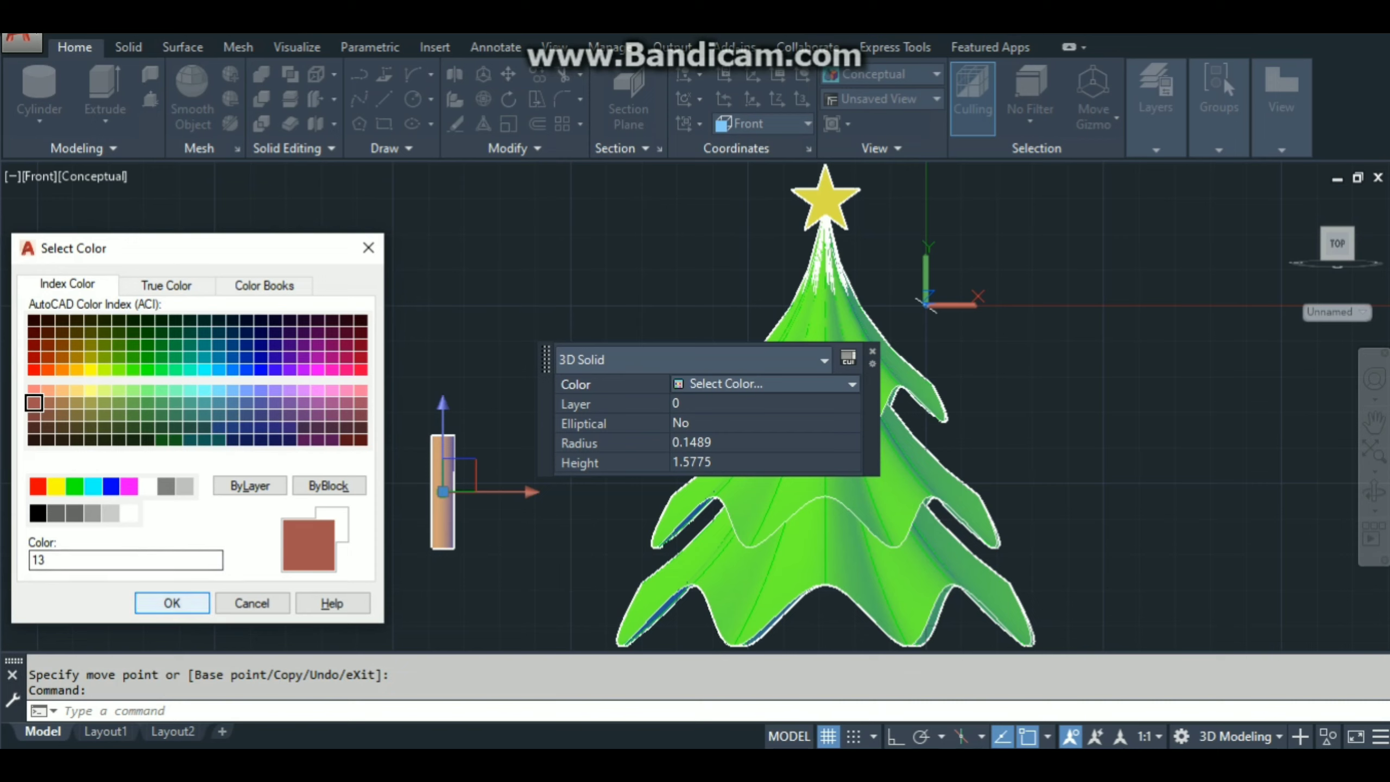
click(171, 603)
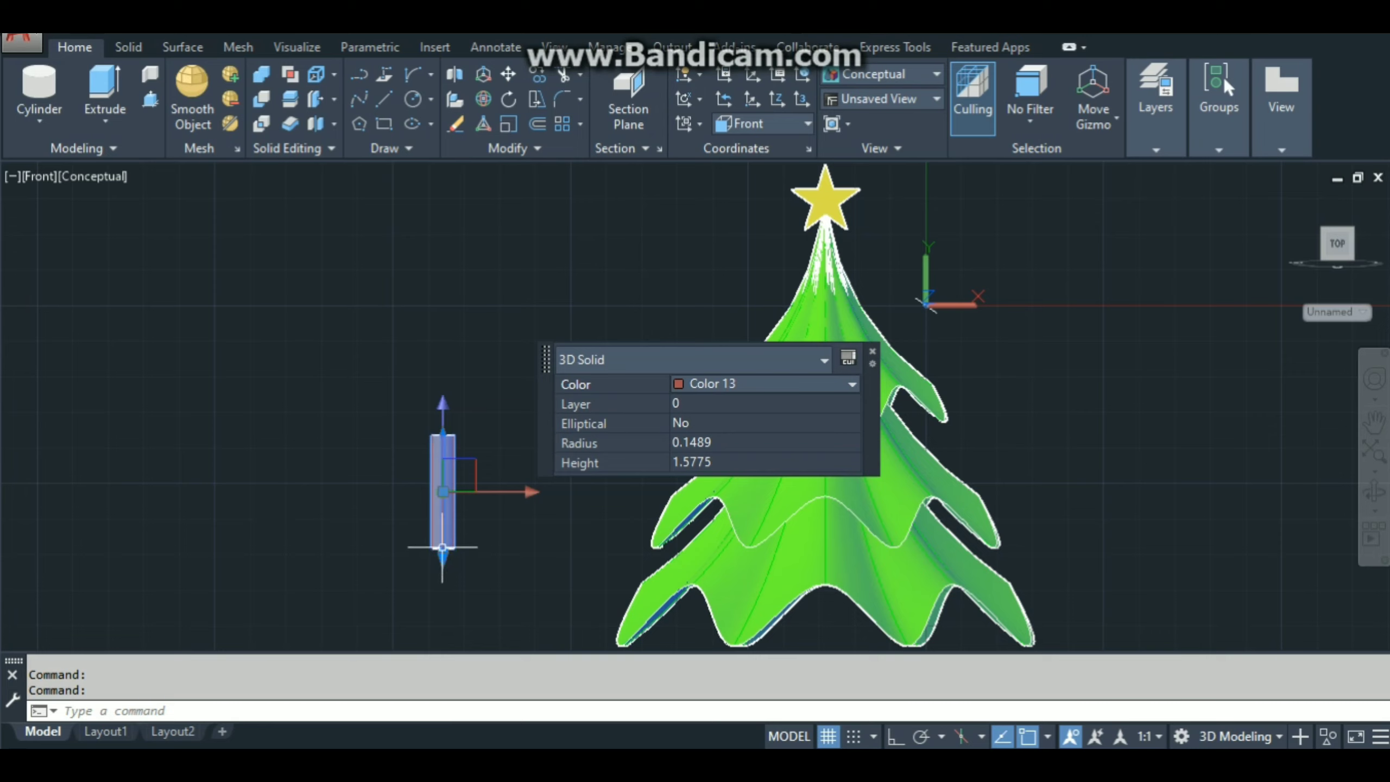
- Stretch the trunk's top grip to raise its height to 1.8869, then orbit to check
click(442, 557)
click(441, 579)
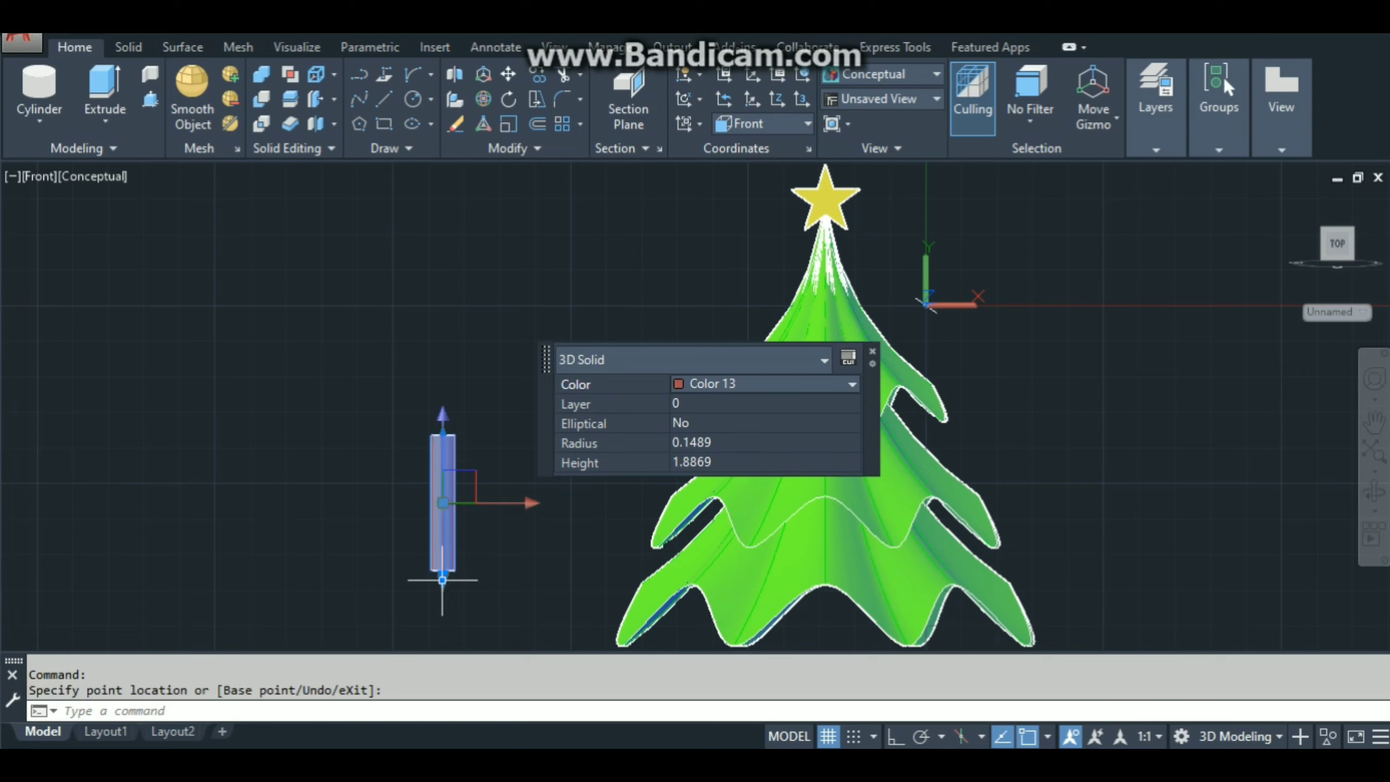
shift+middle_drag(536, 536, 553, 493)
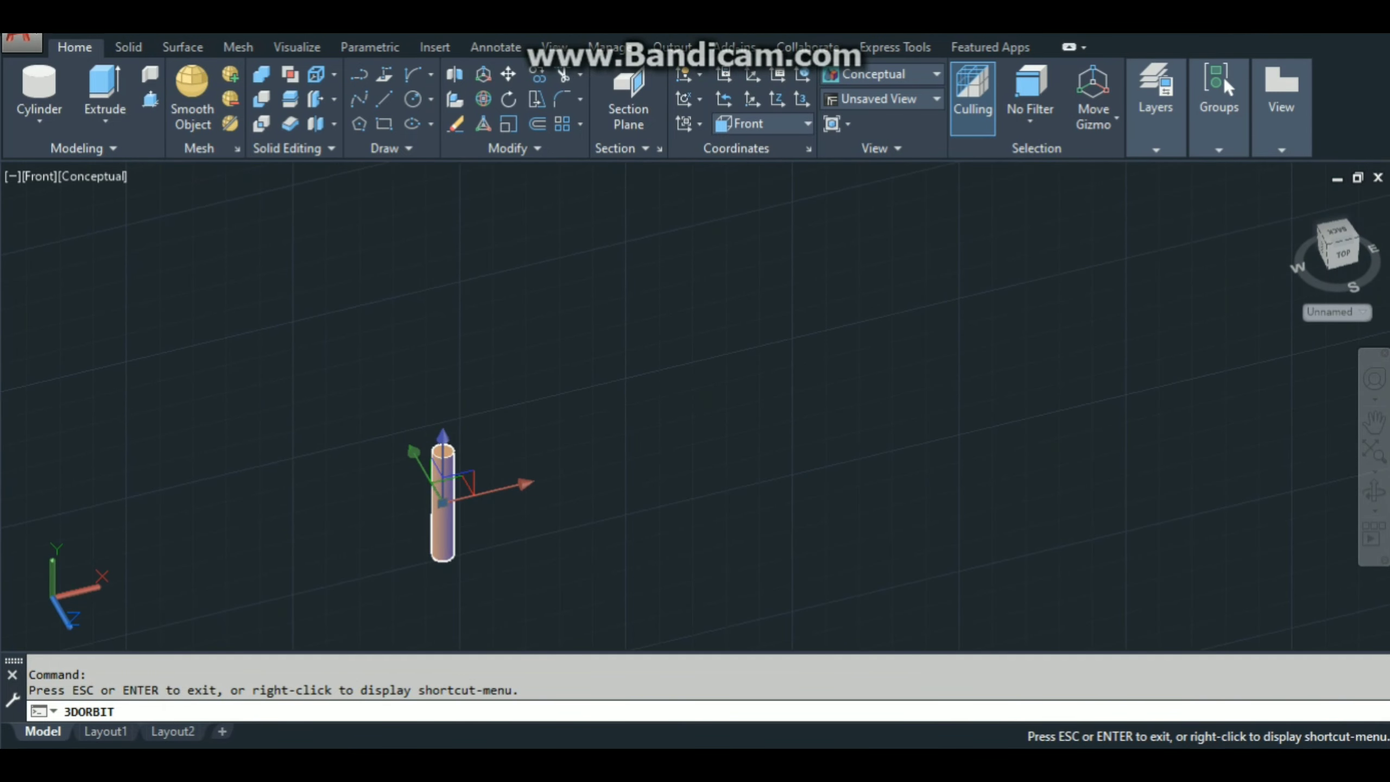
right_click(564, 198)
click(591, 210)
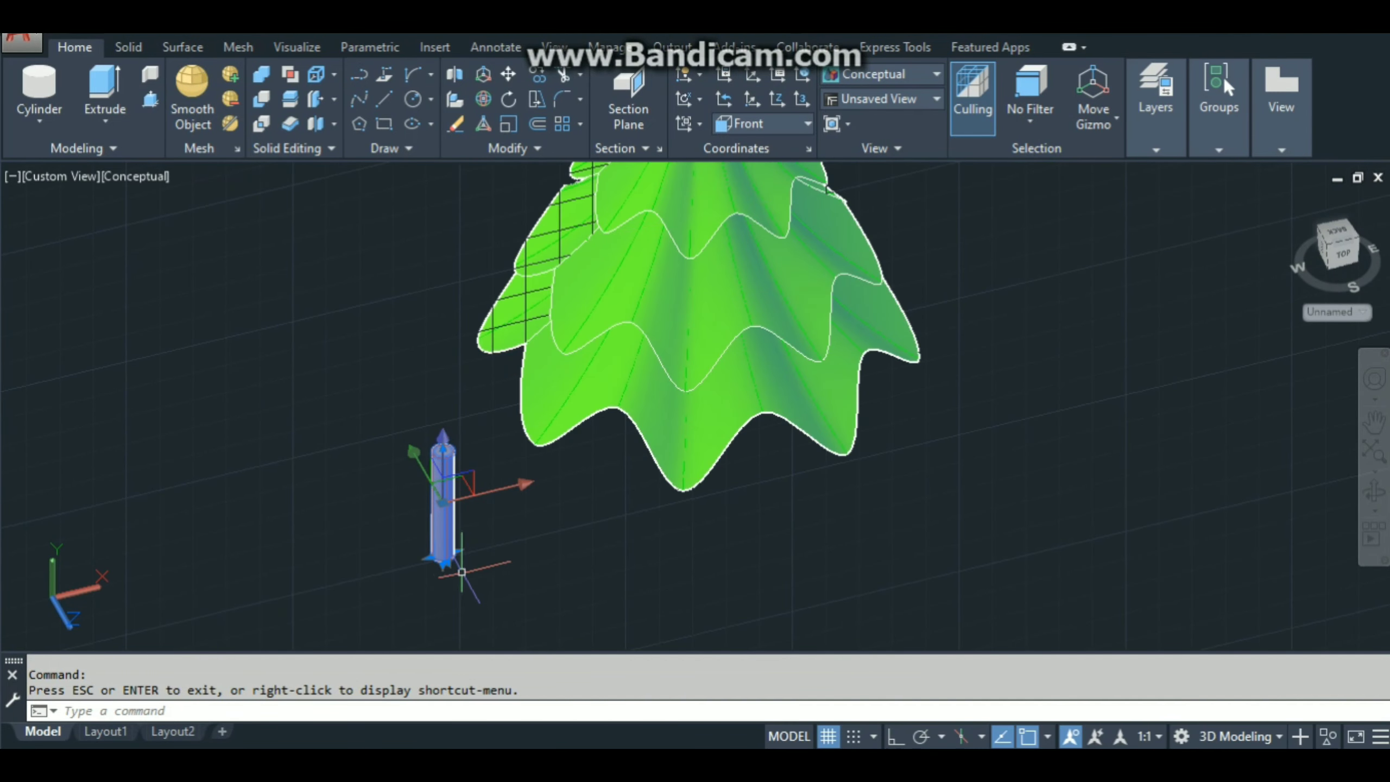
- Cancel a stray UCS origin placement and return to the Front view
click(52, 595)
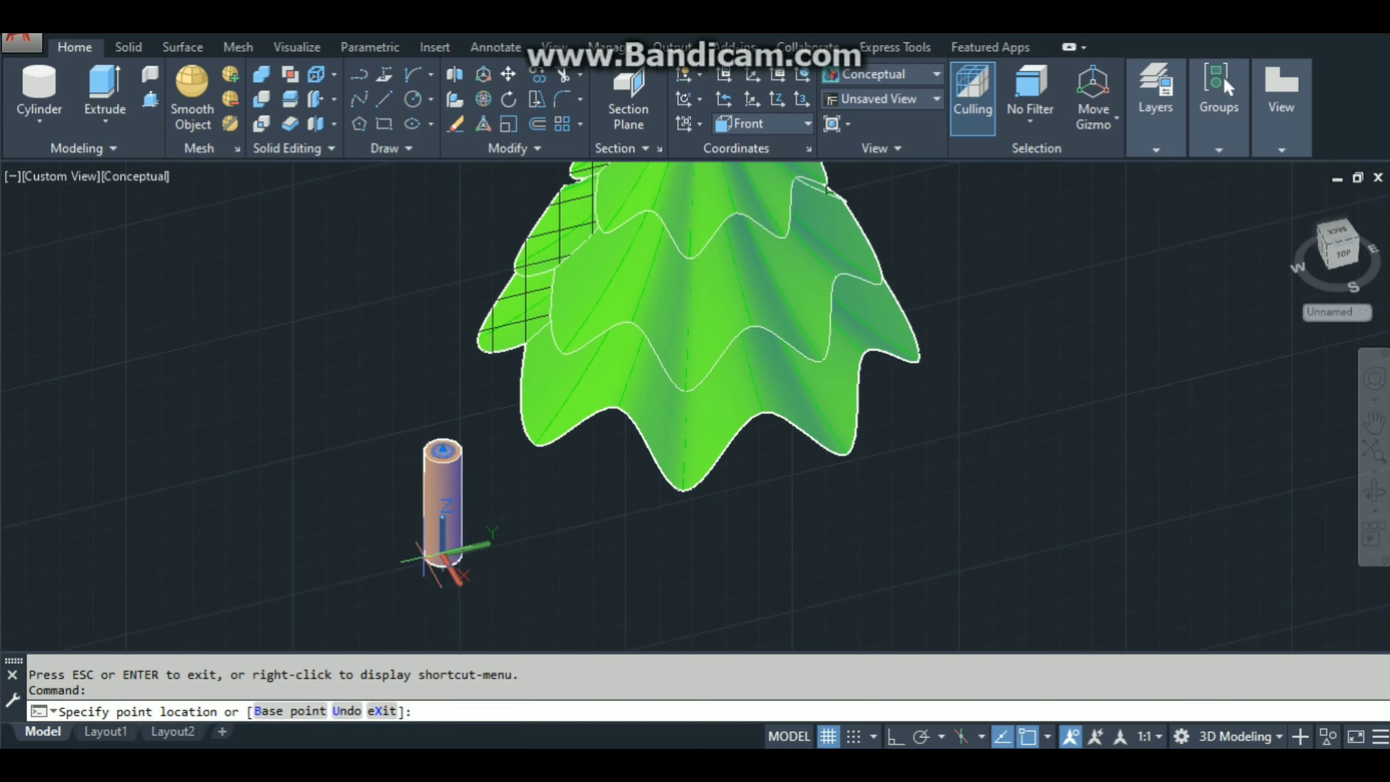
key(Return)
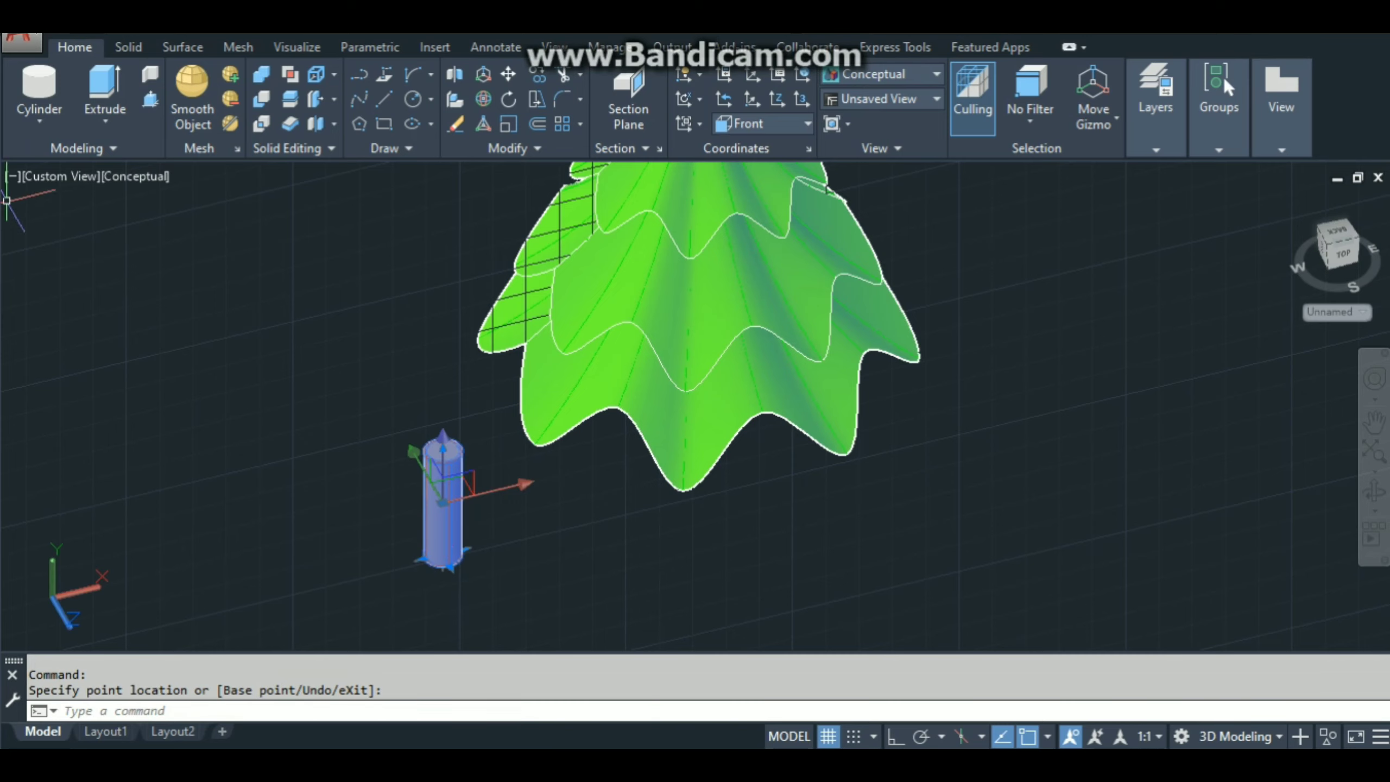
click(60, 176)
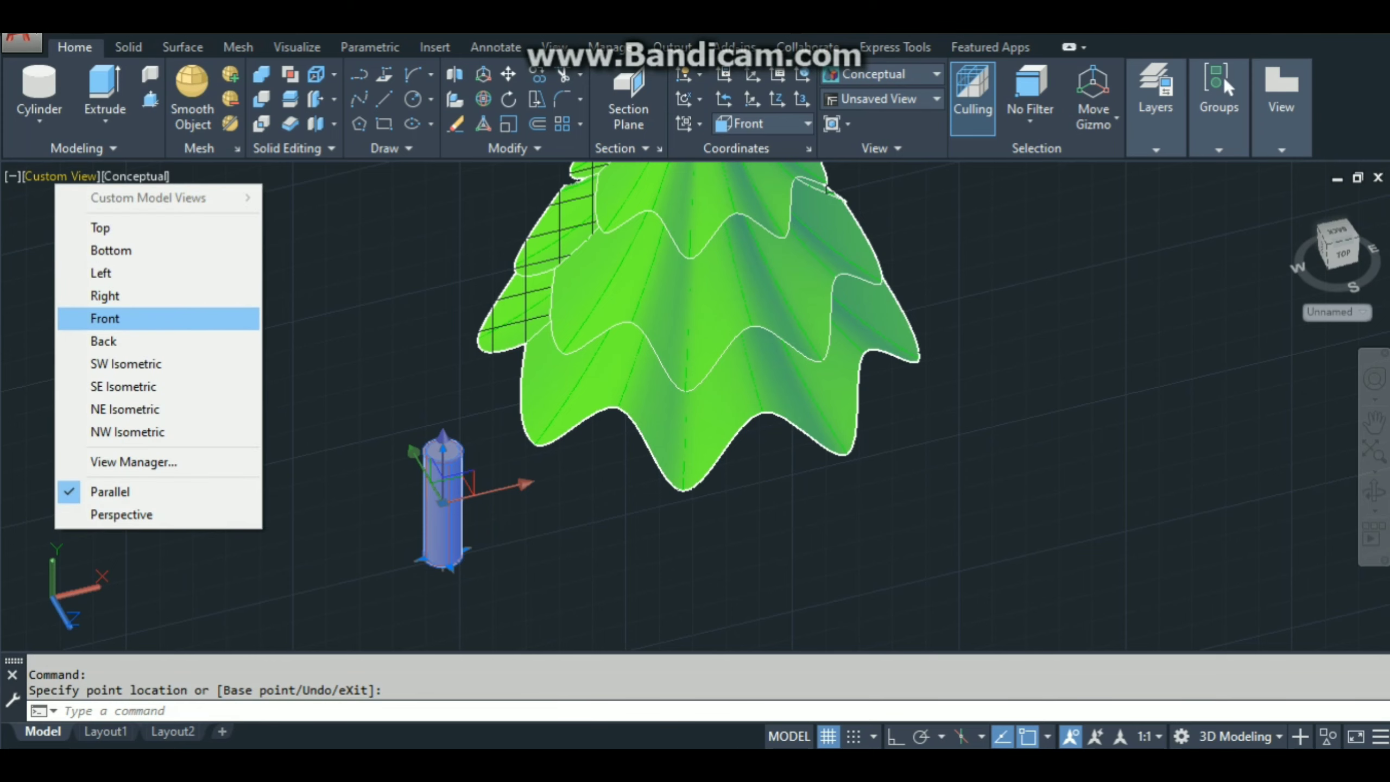
click(93, 317)
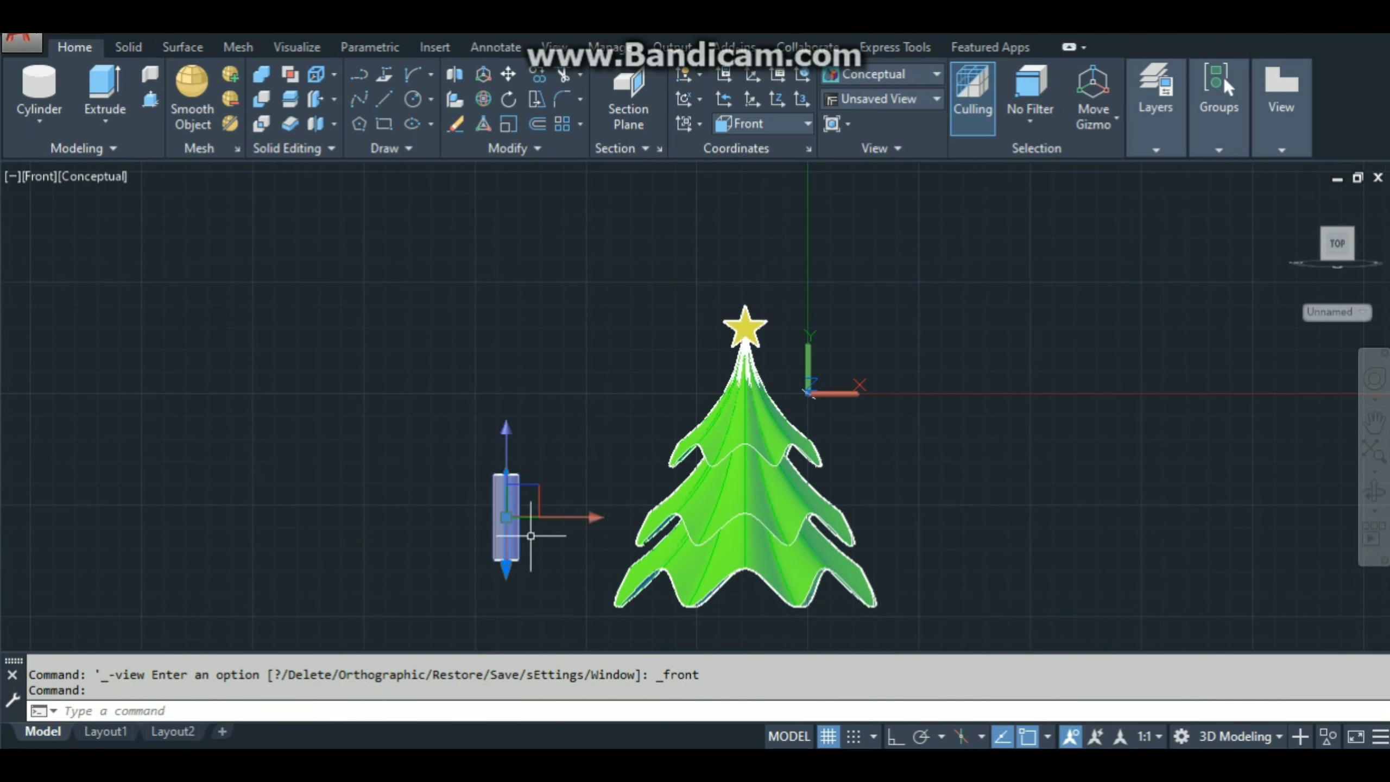
- In Front view, move the trunk along X into the tree's centre and lower it
click(594, 518)
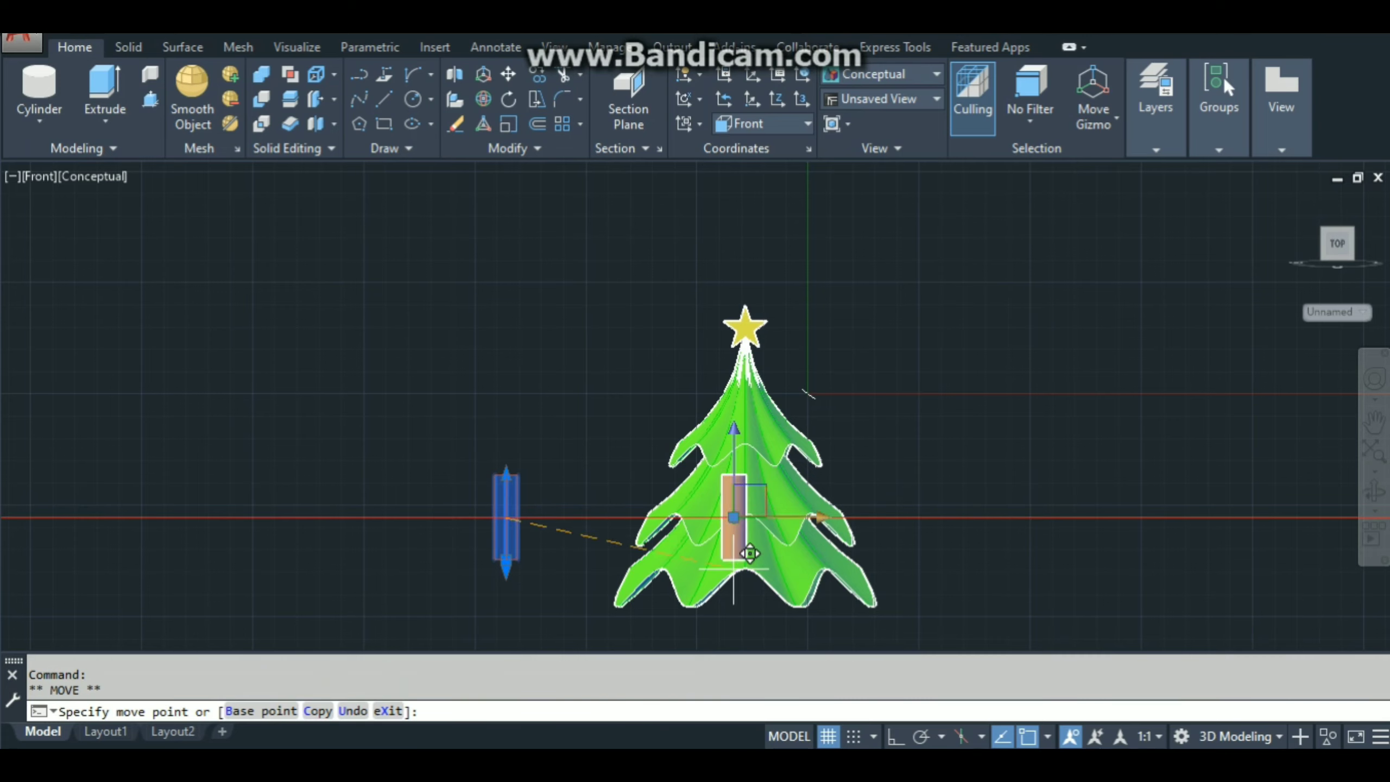
click(761, 579)
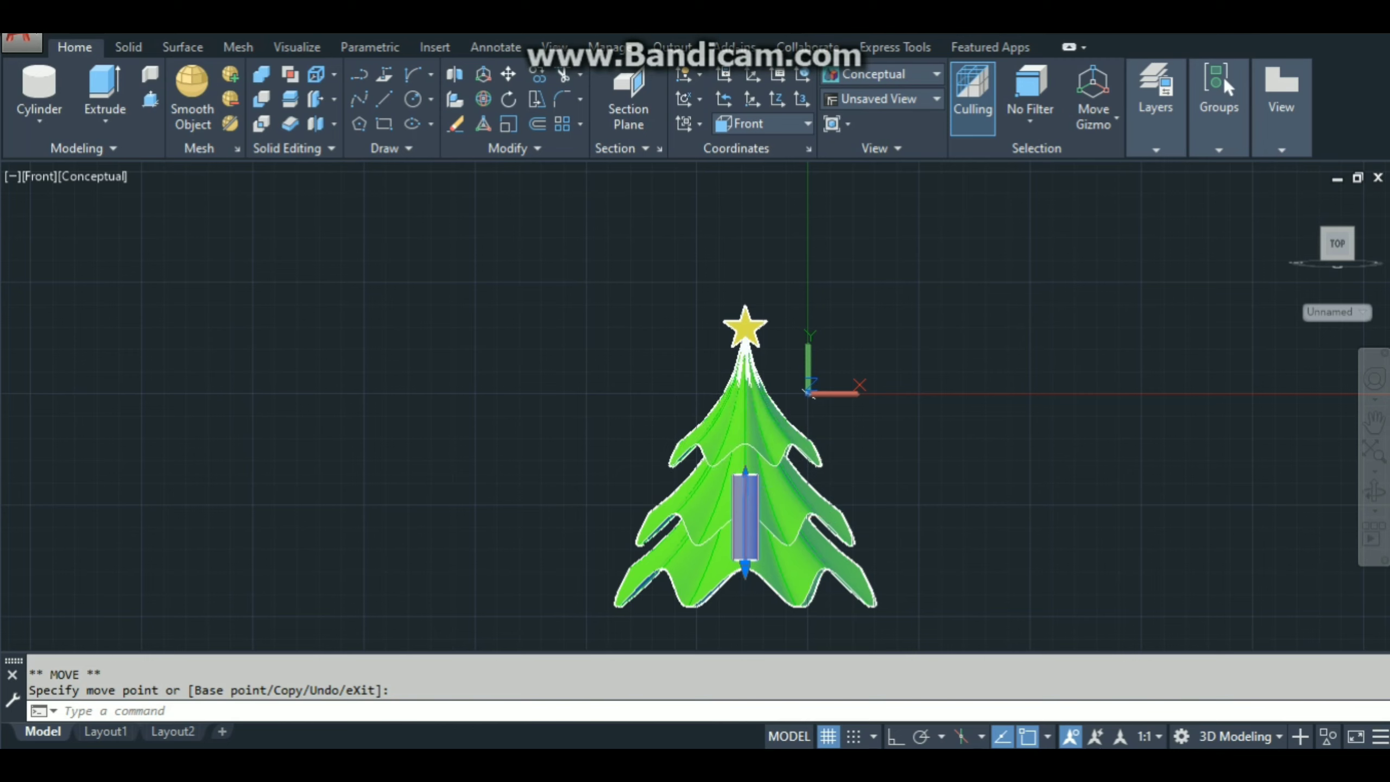
click(746, 501)
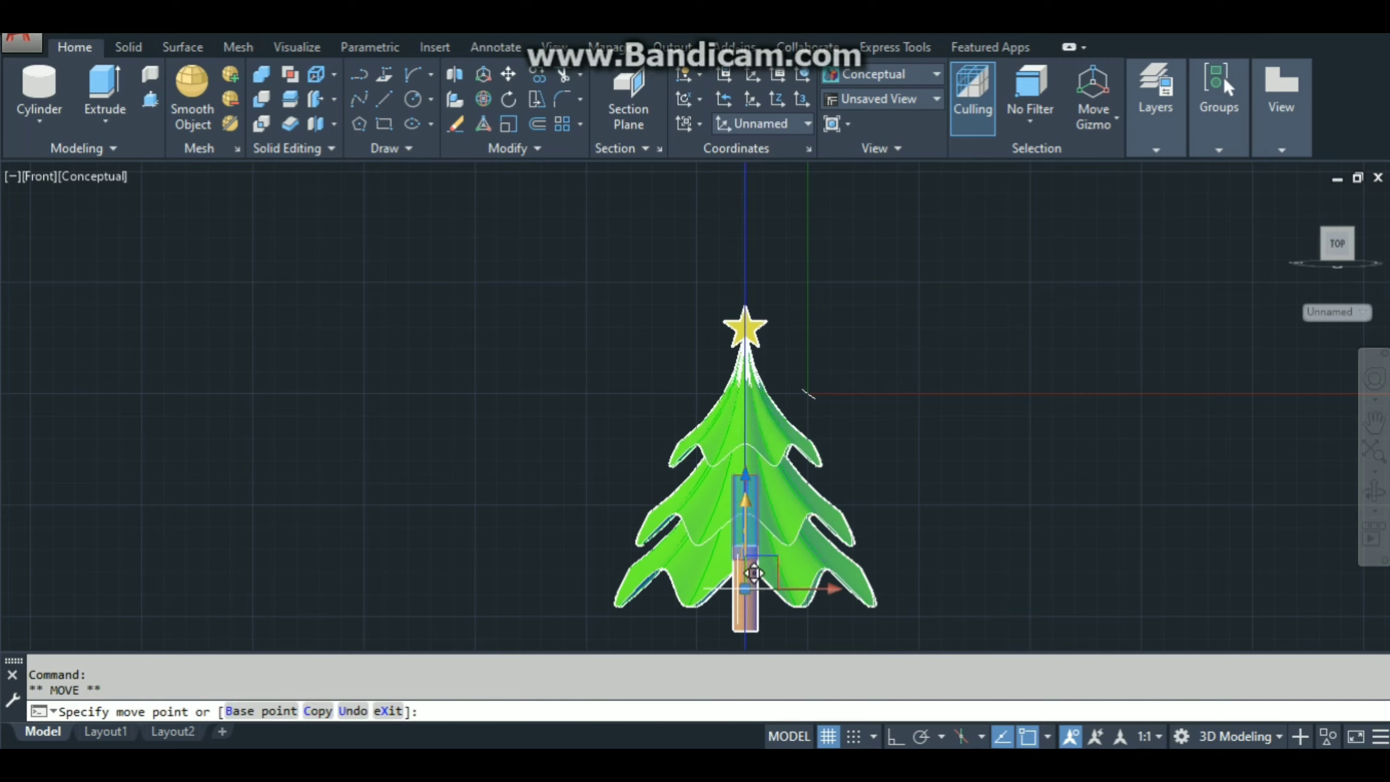
click(754, 572)
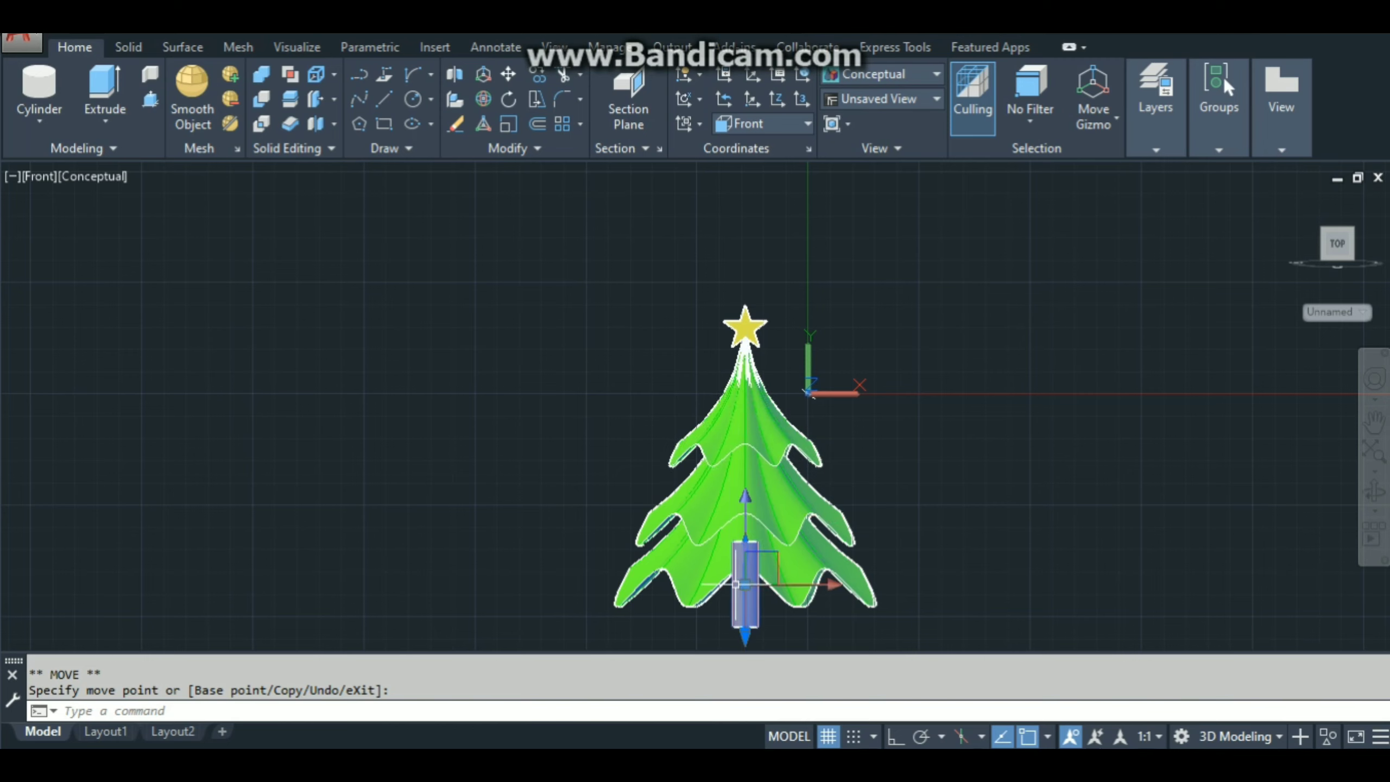
- In Left view, slide the trunk under the tree's centre, then return to Front view
click(40, 176)
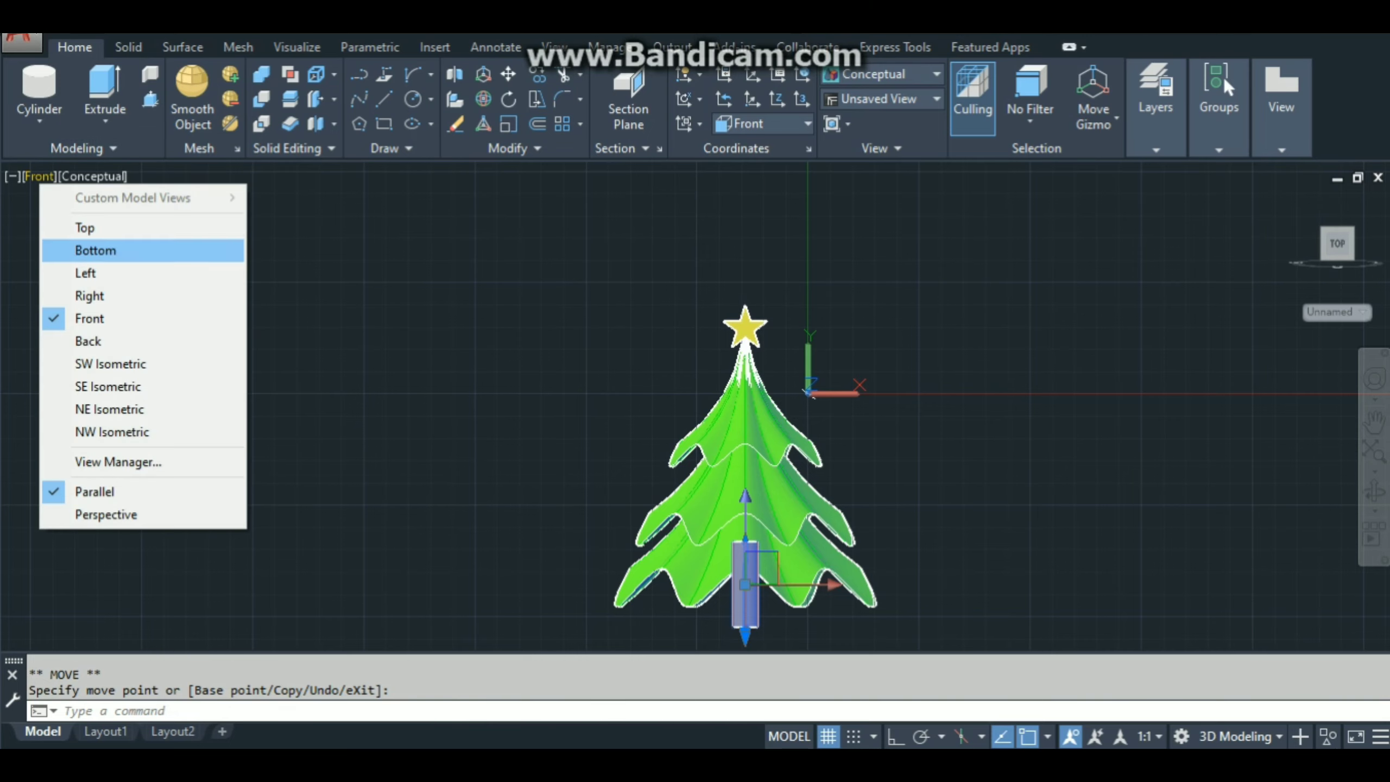
click(82, 274)
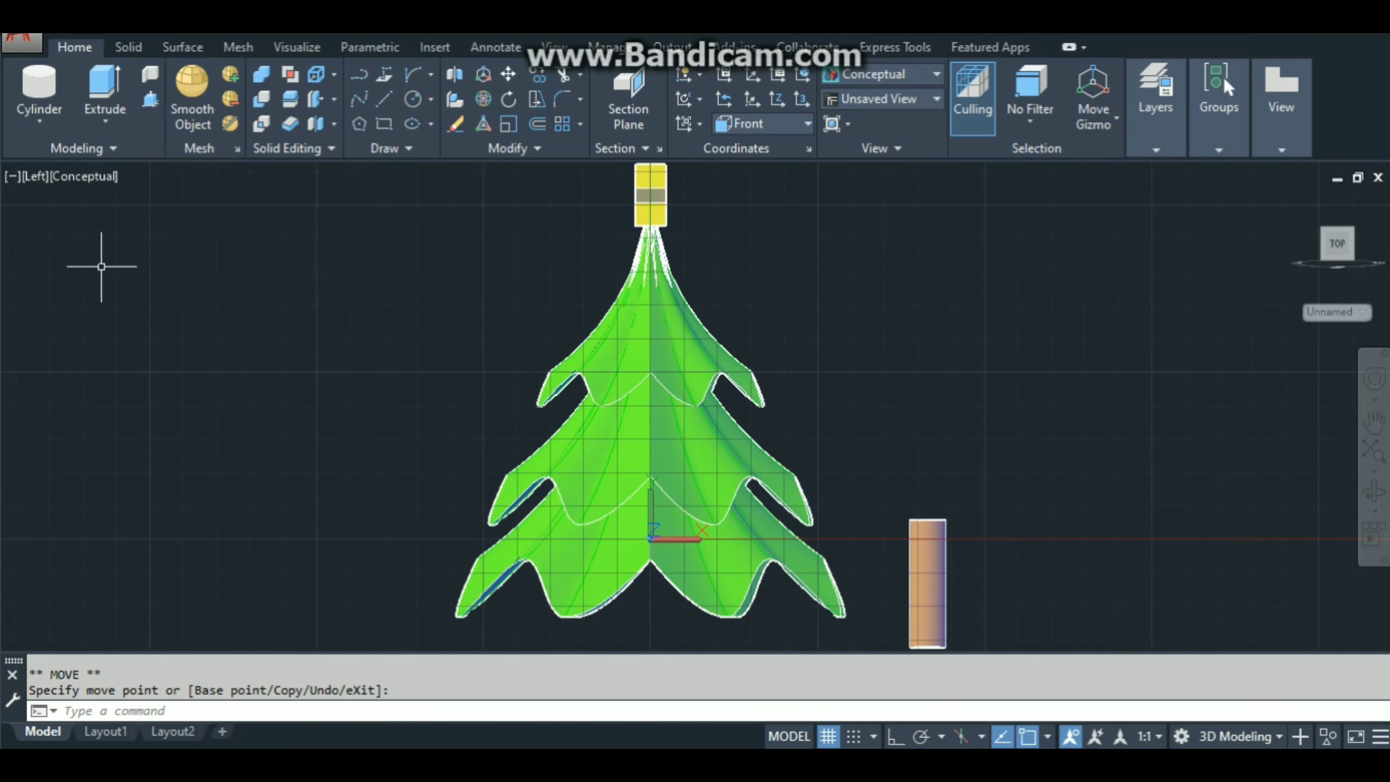
click(999, 590)
click(902, 521)
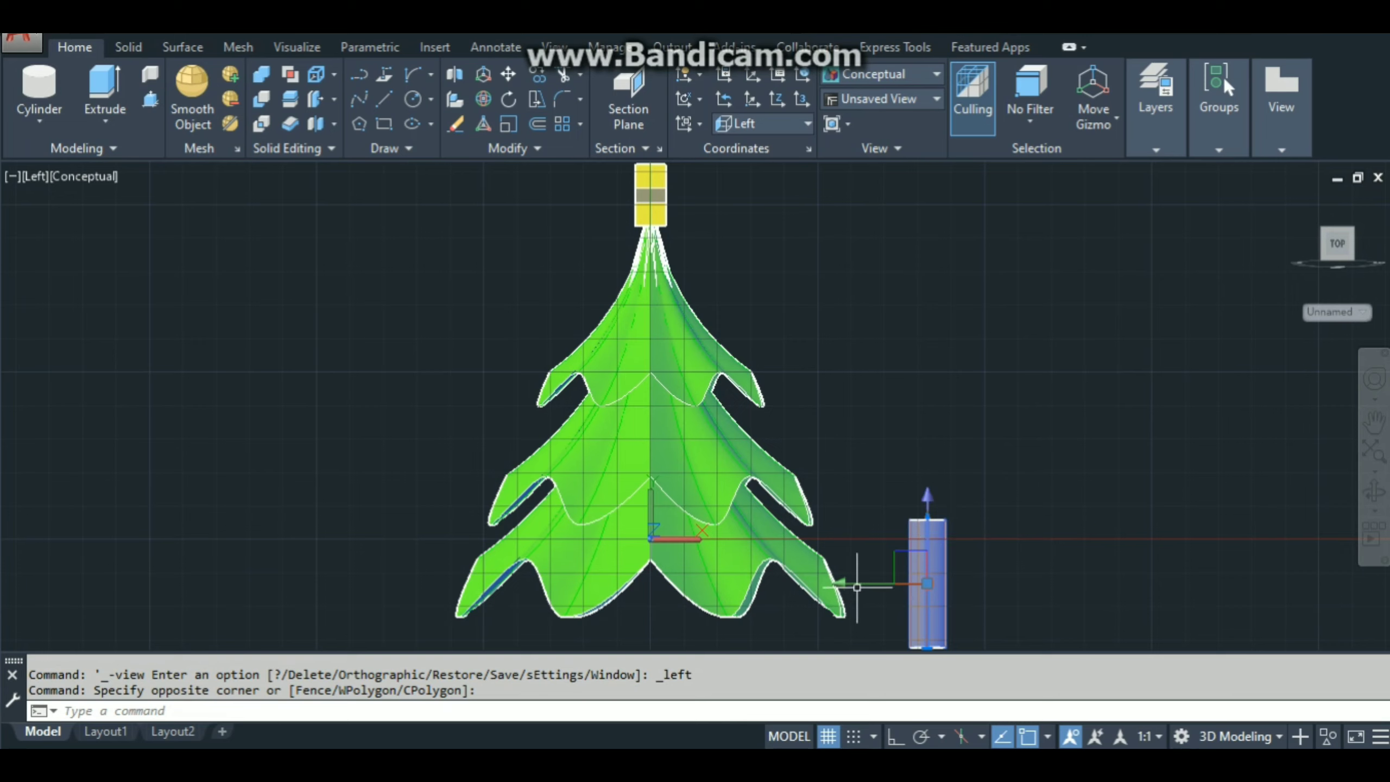
click(926, 584)
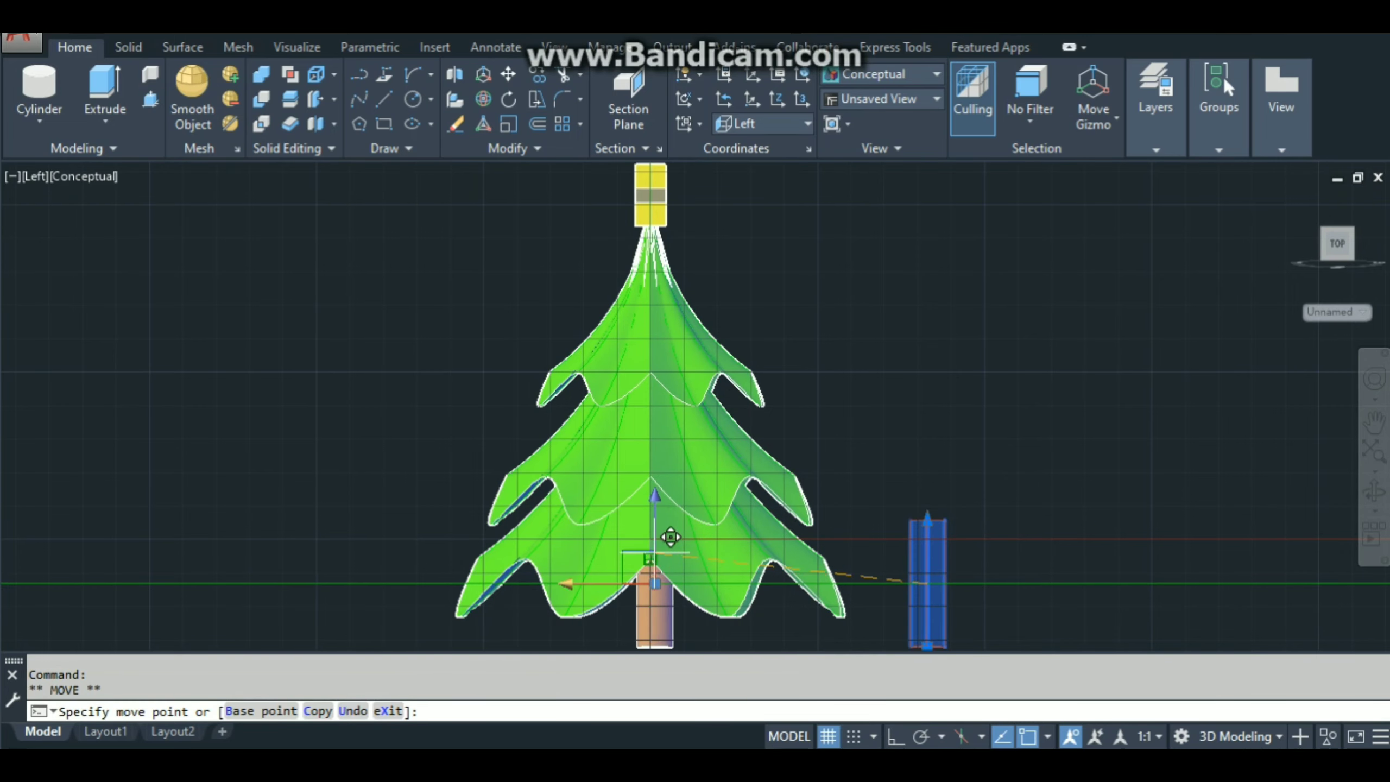
click(651, 583)
key(Escape)
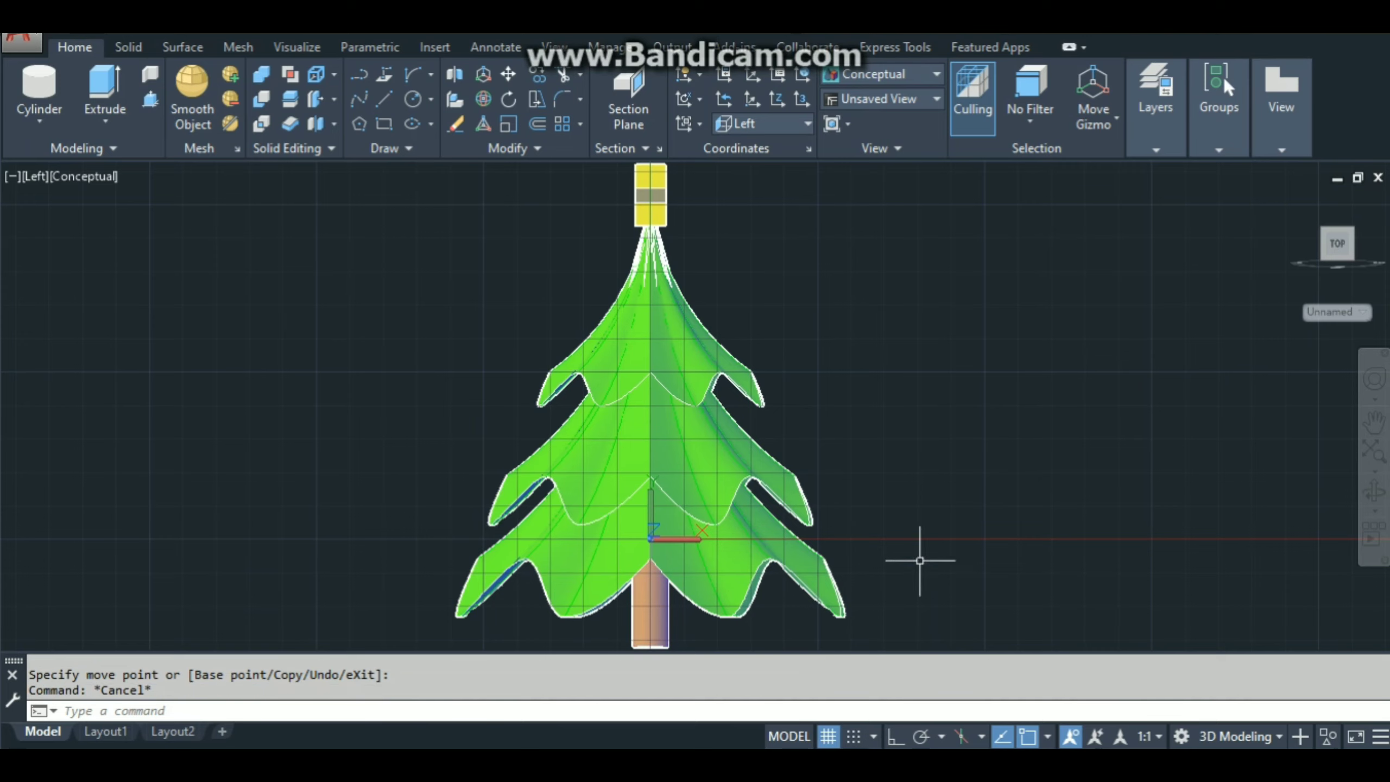
click(32, 176)
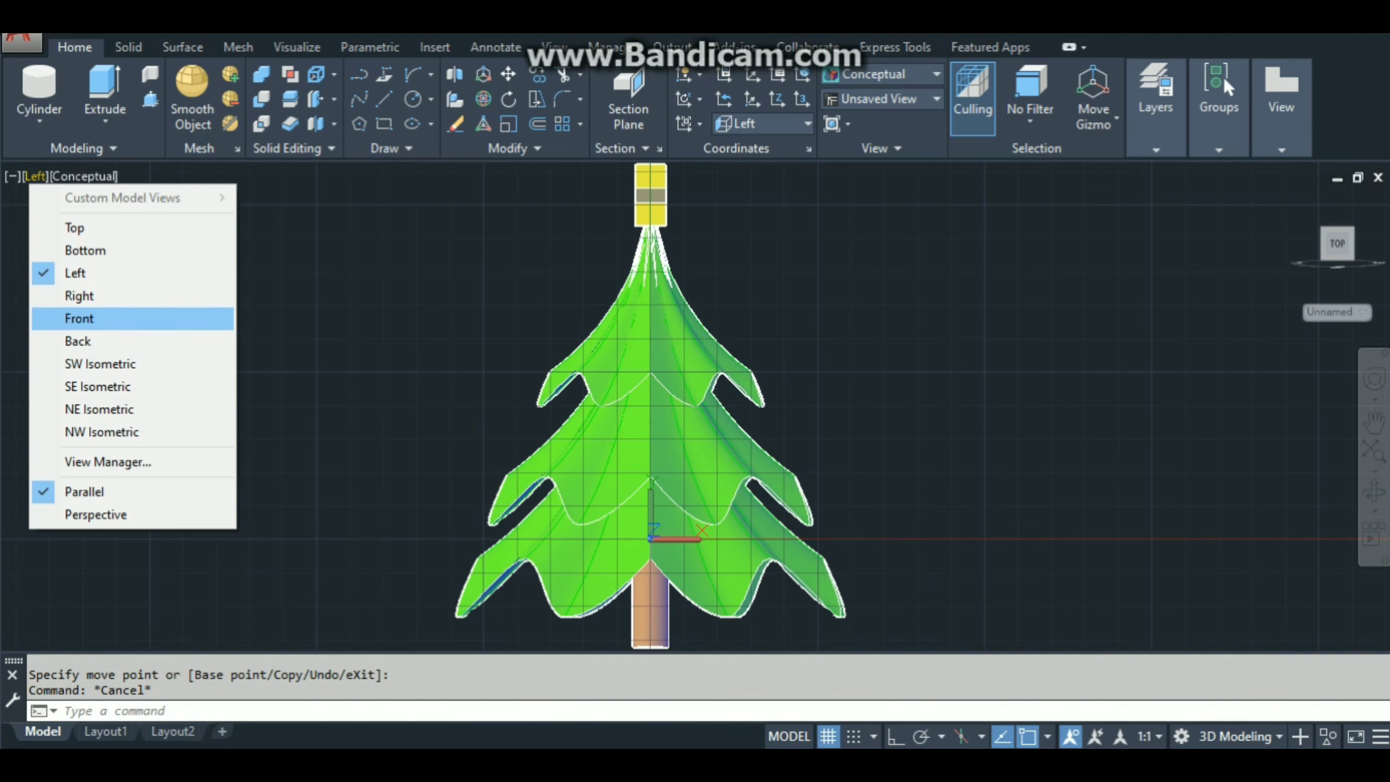
click(79, 318)
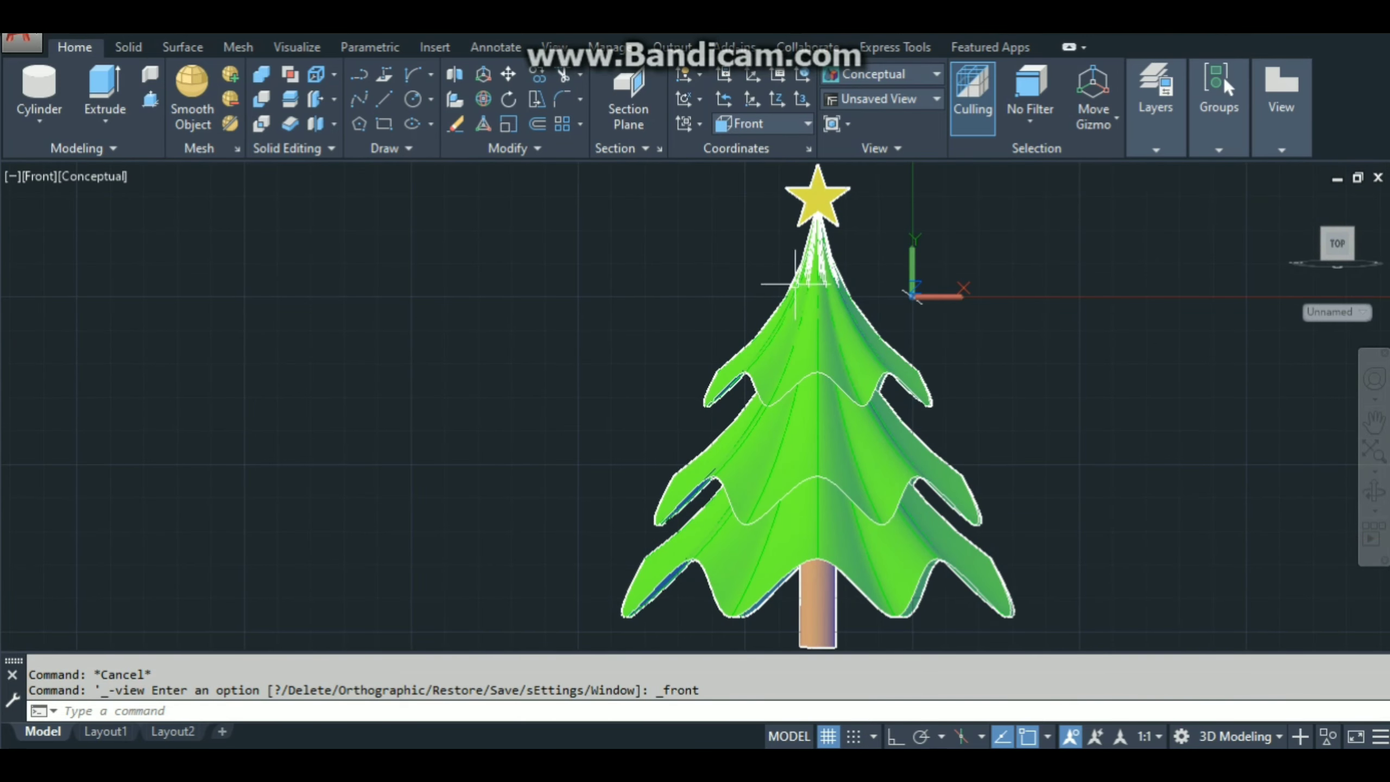
- Preview the tree in 2D Wireframe, Hidden, Shaded, and Shaded with edges visual styles
click(93, 176)
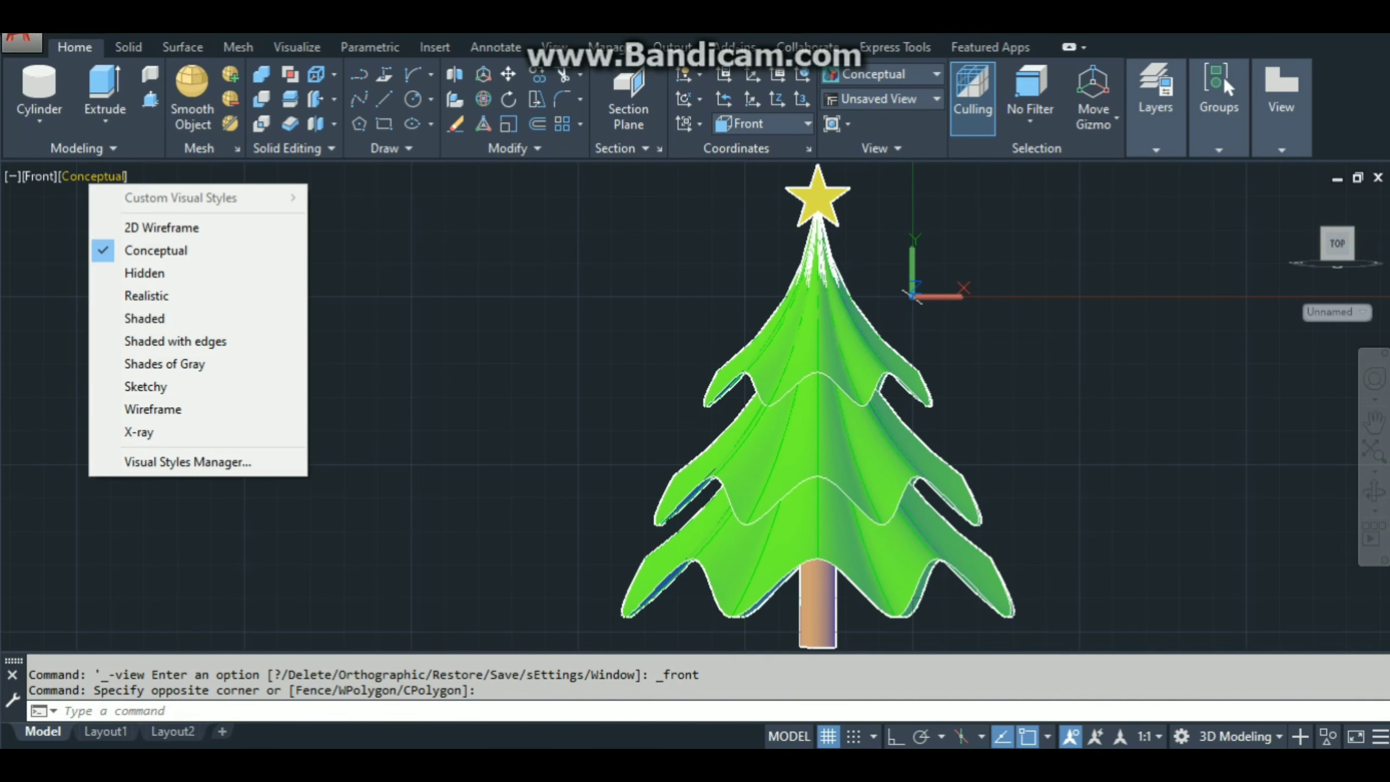
click(167, 226)
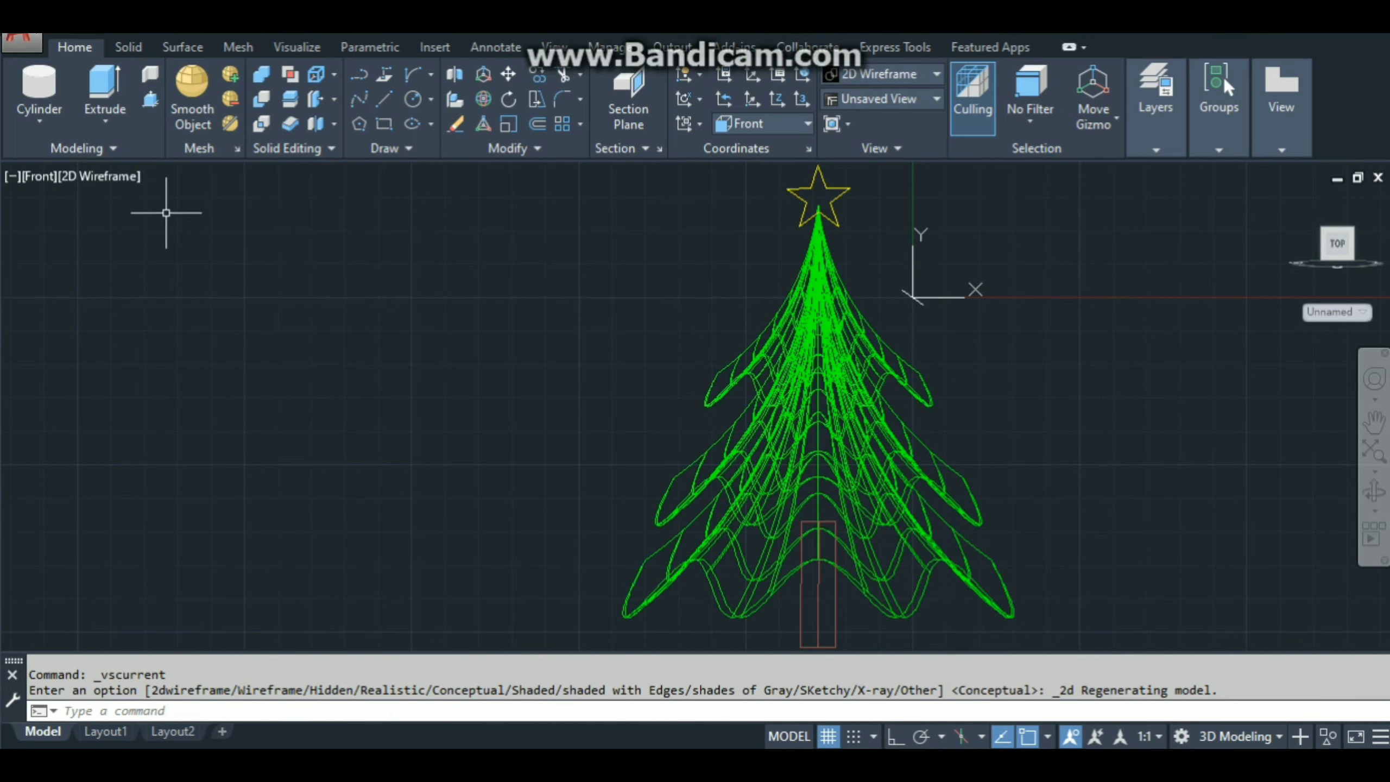
click(98, 176)
click(158, 273)
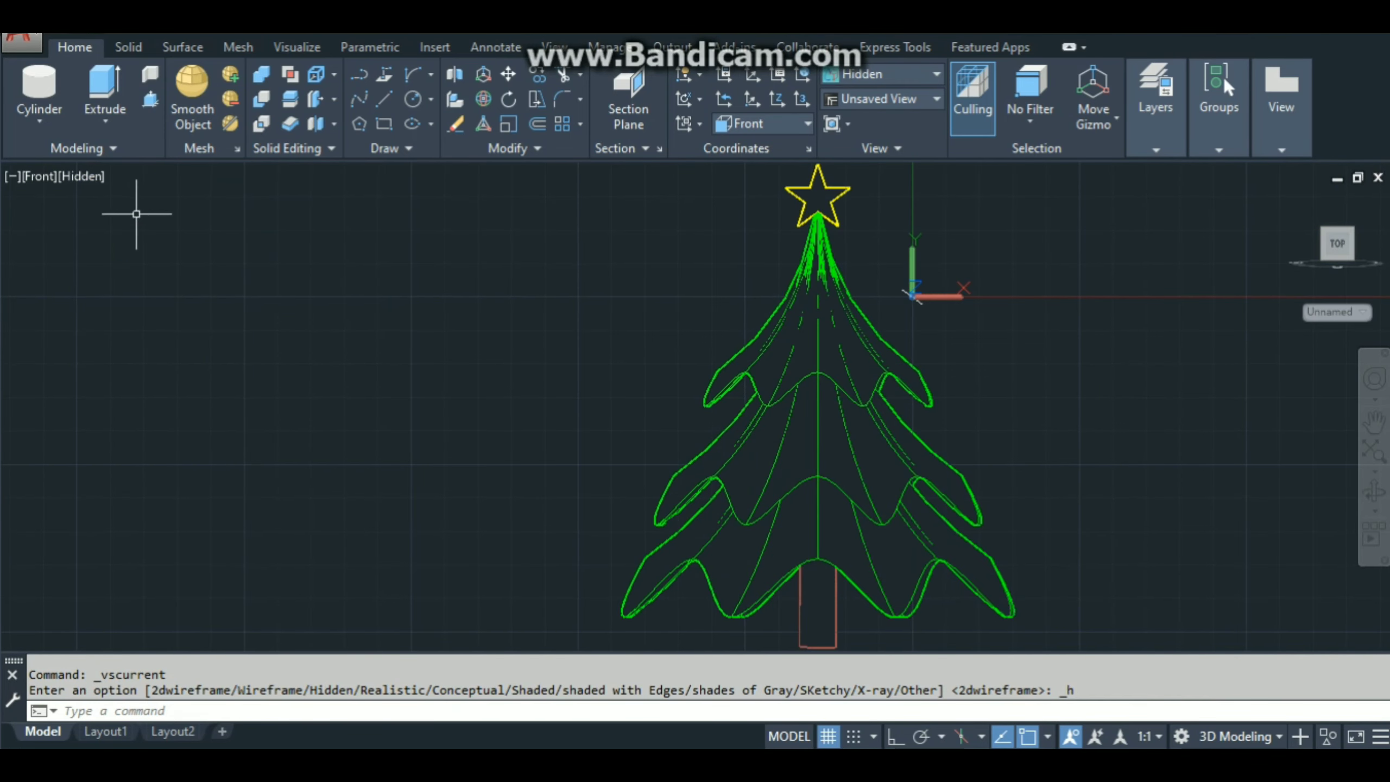
click(82, 176)
click(159, 318)
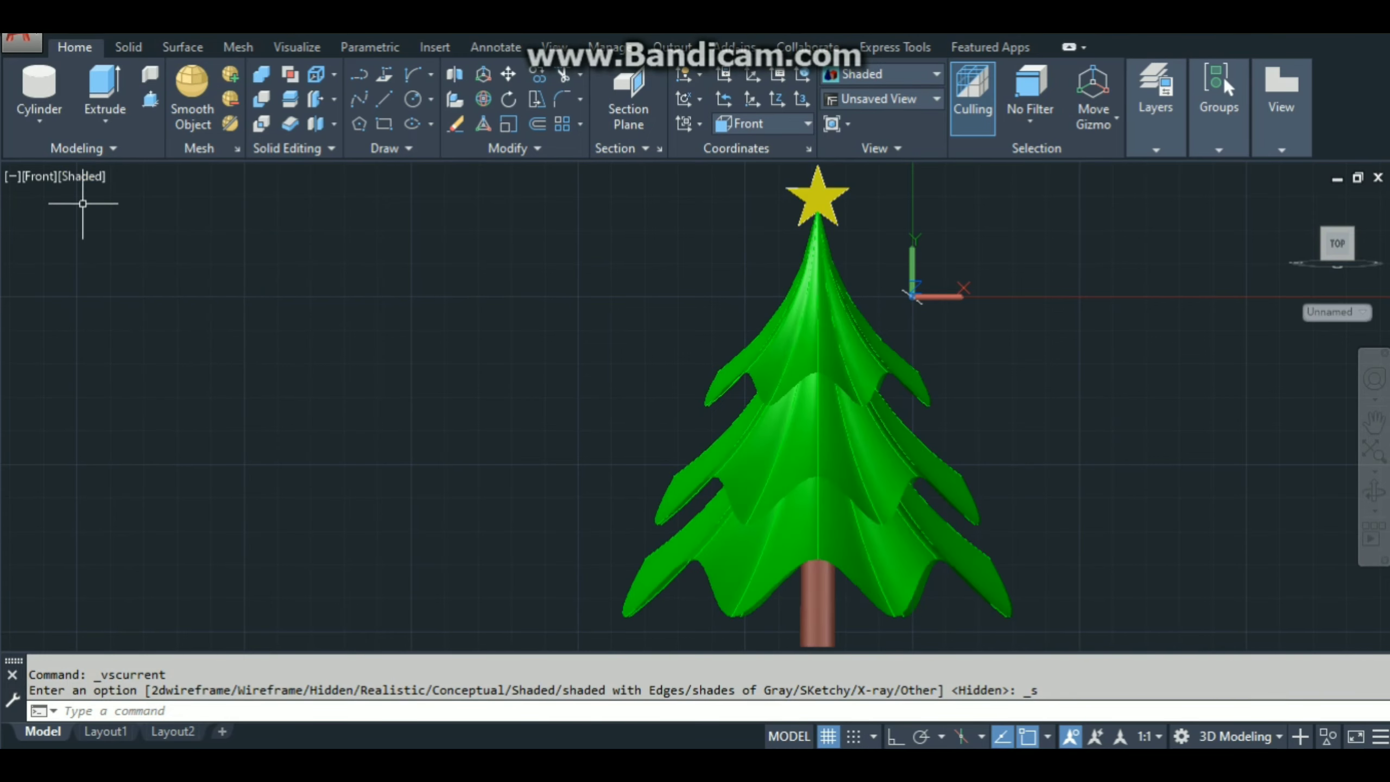
click(82, 176)
click(159, 340)
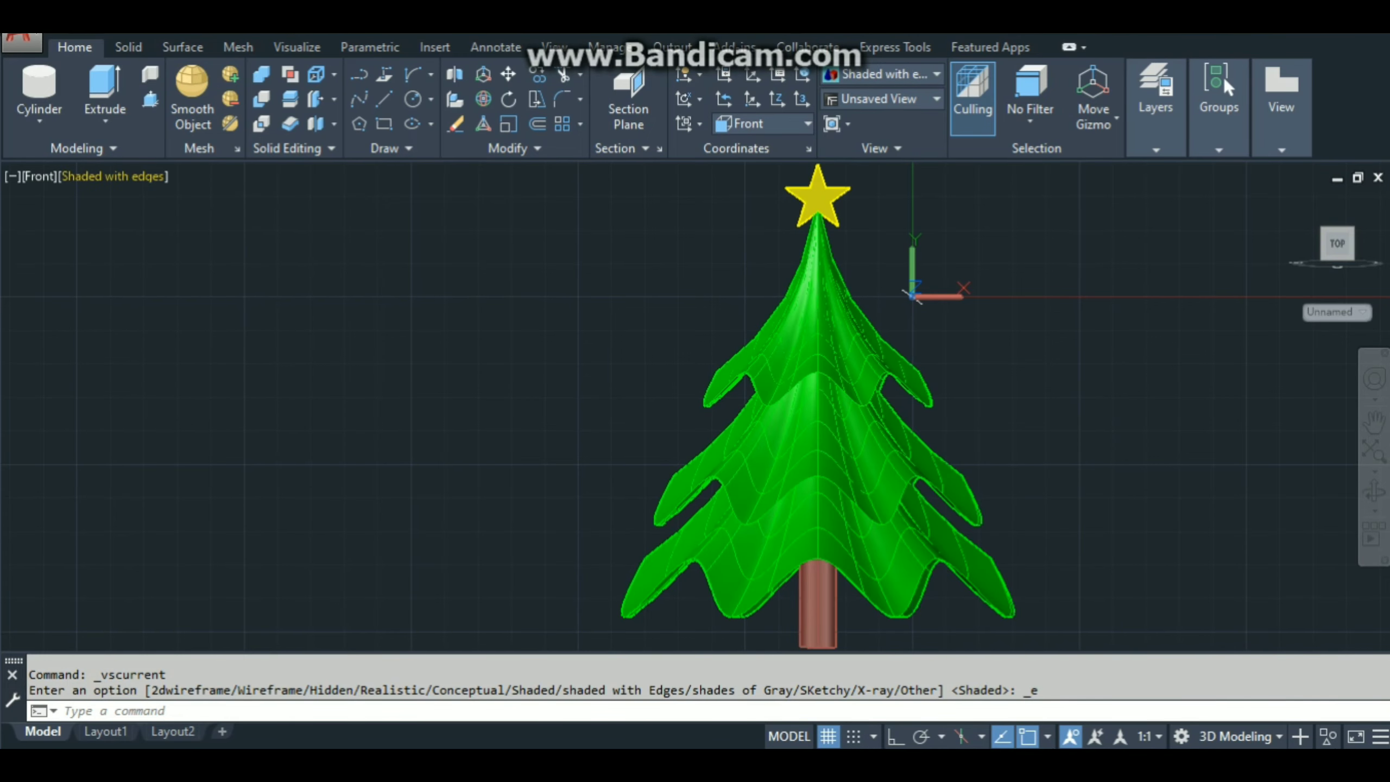
- Preview the tree in Sketchy, Shades of Gray, Wireframe, and X-Ray visual styles
click(82, 176)
click(130, 386)
click(82, 176)
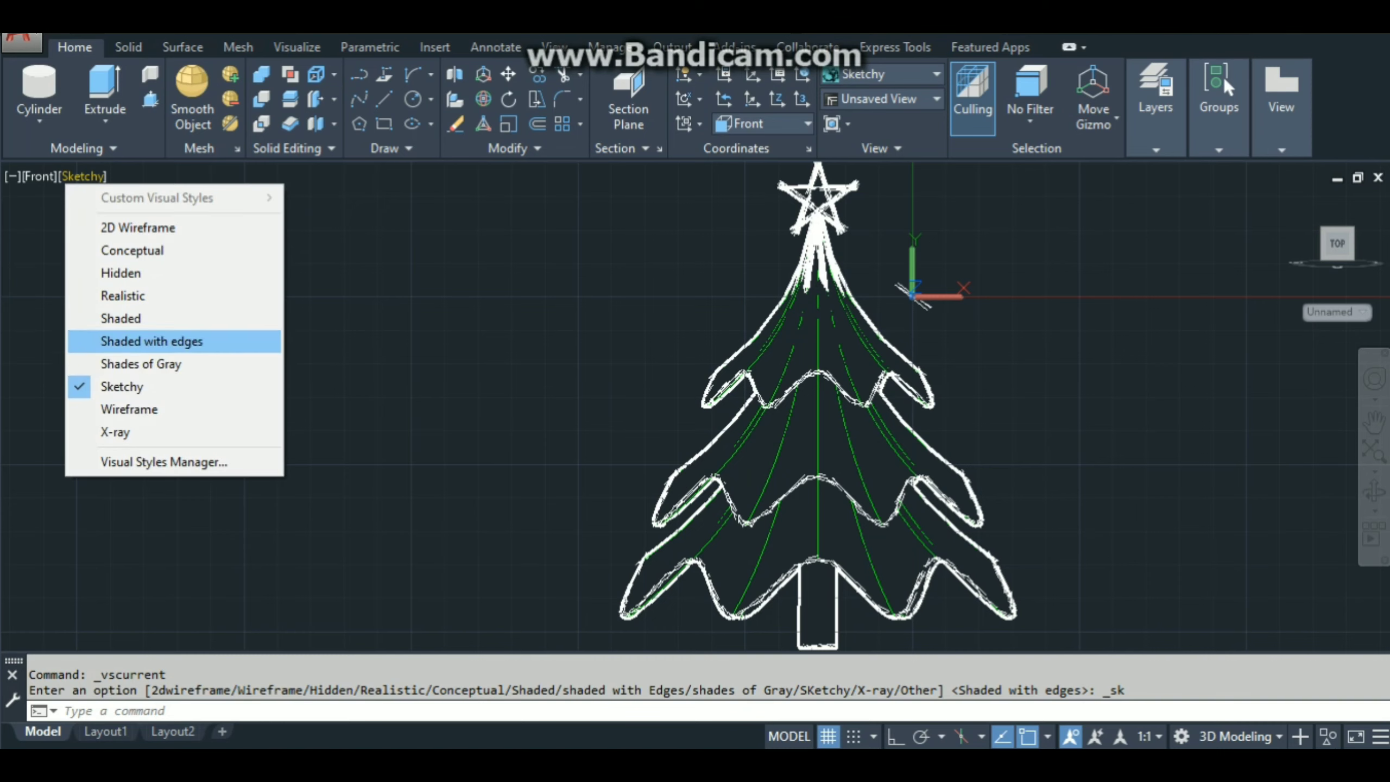
click(140, 364)
click(101, 176)
click(159, 409)
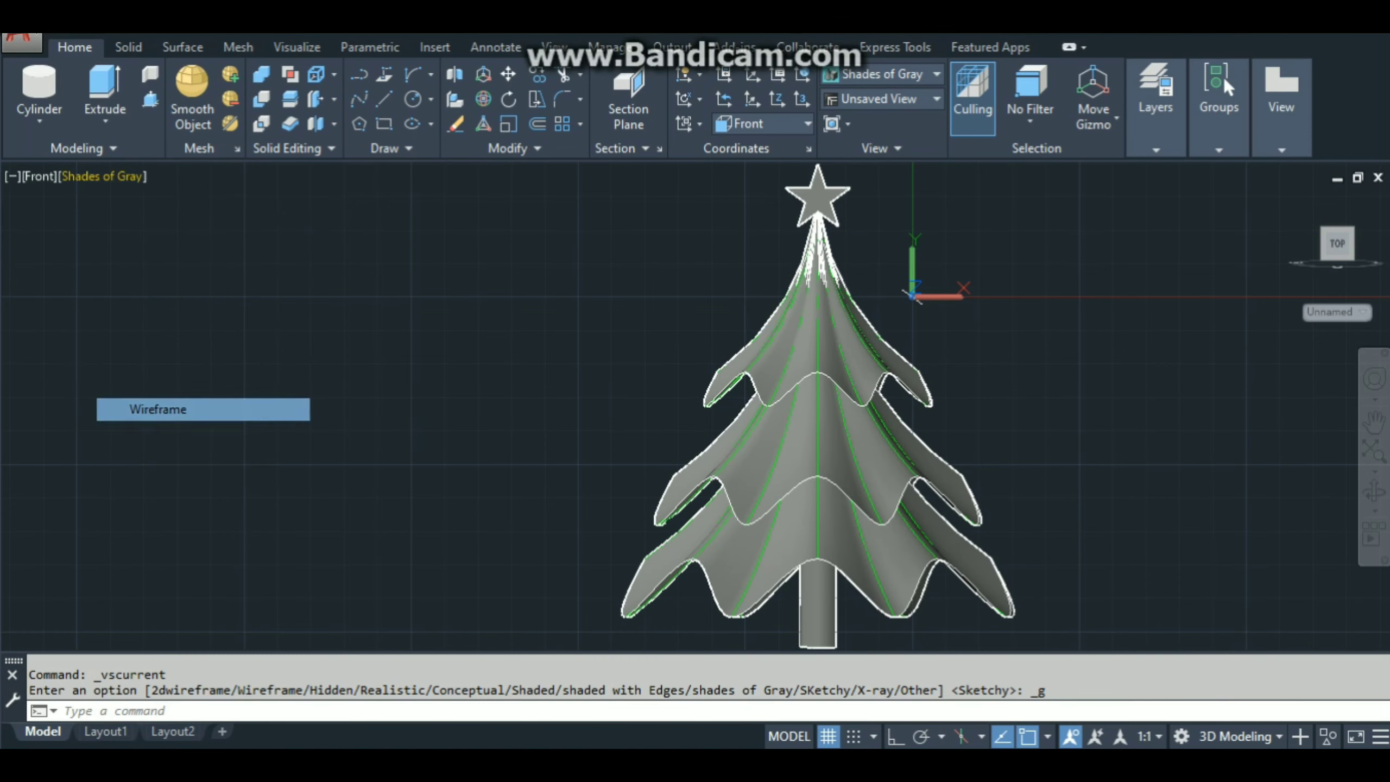
click(82, 176)
click(143, 432)
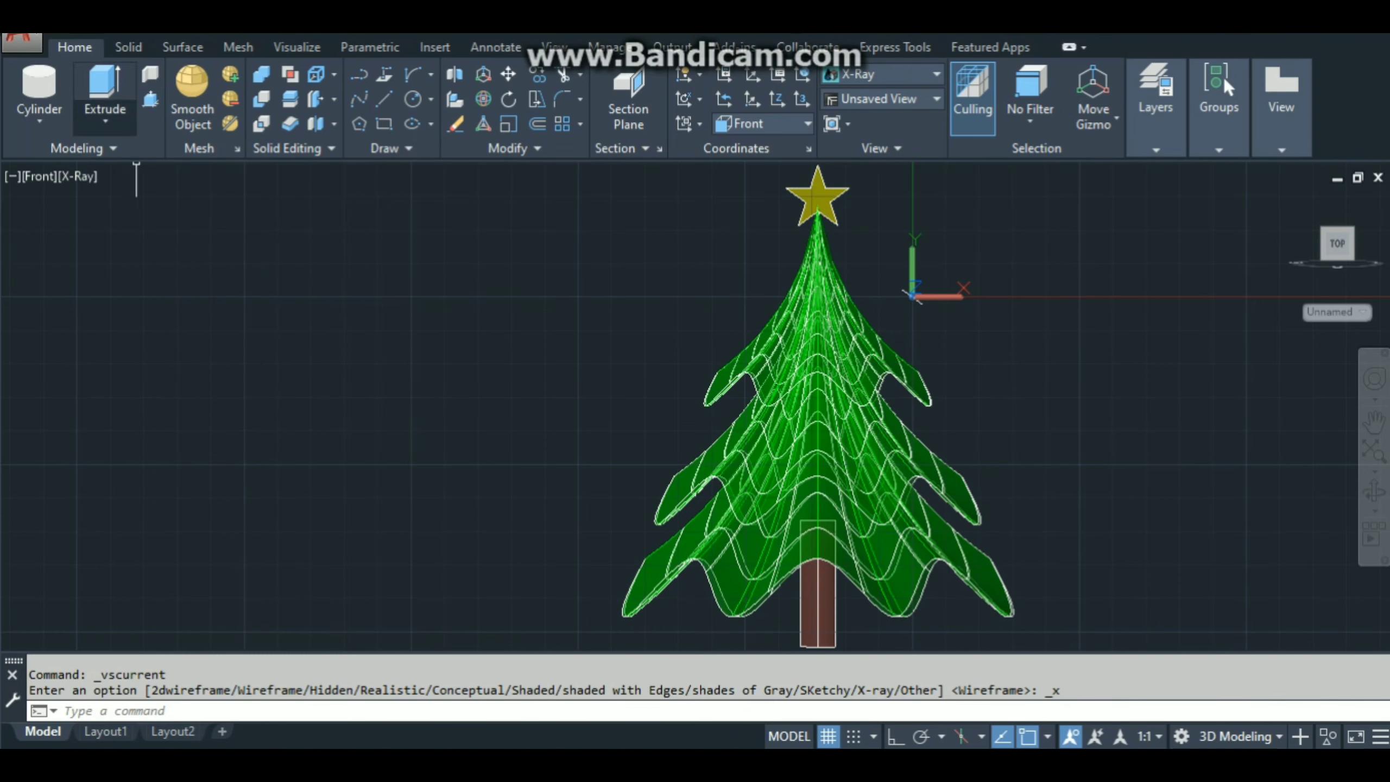
- Display the tree in the Realistic visual style, centred in the view
click(88, 176)
click(95, 294)
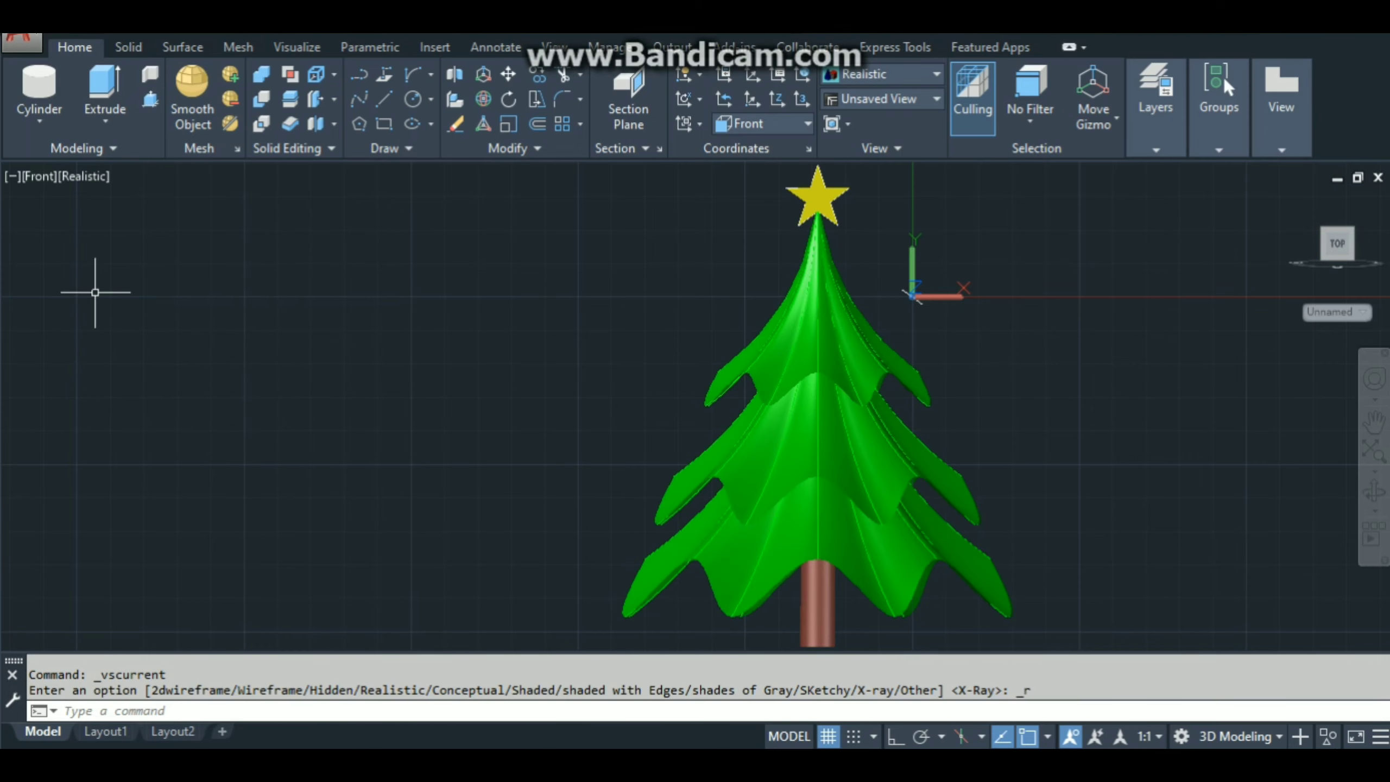
click(1373, 451)
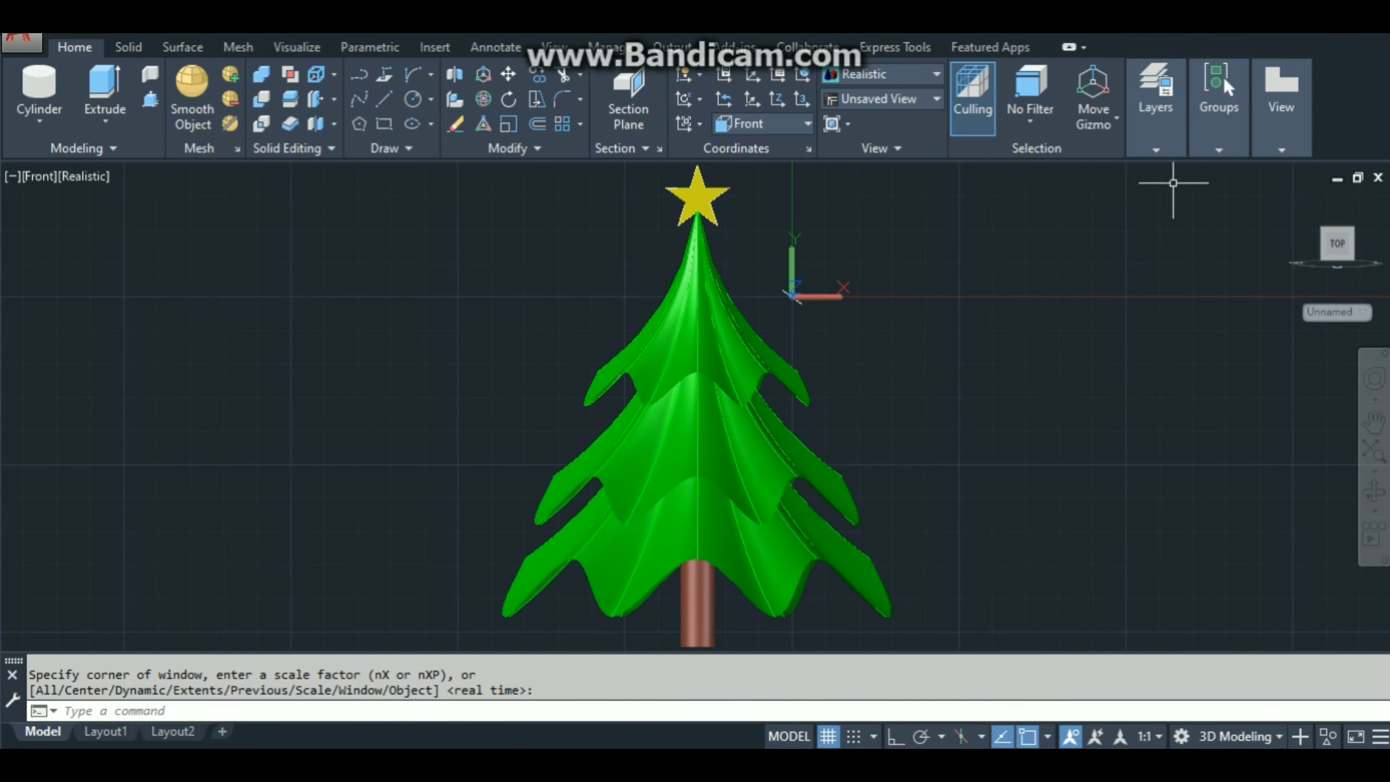